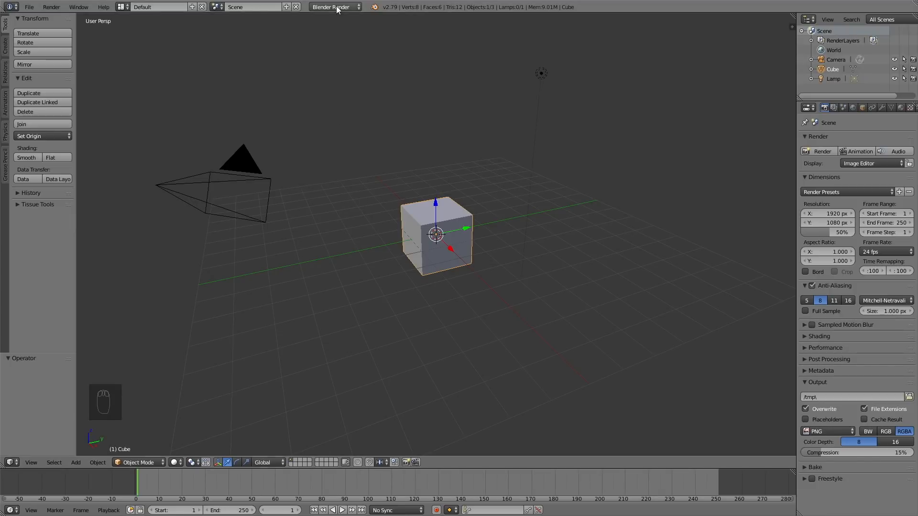
# Switch the render engine to Cycles Render and delete the default cube.
pyautogui.click(336, 8)
pyautogui.click(338, 35)
pyautogui.press('x')
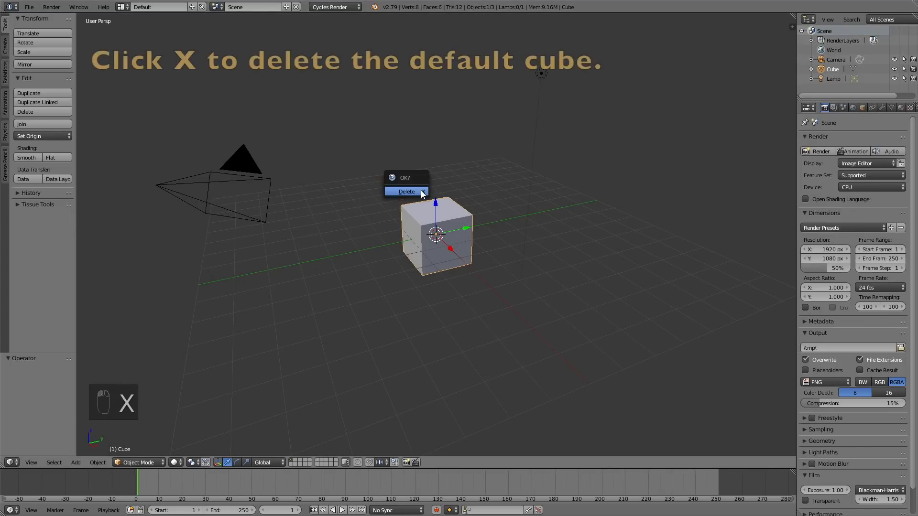
pyautogui.click(421, 191)
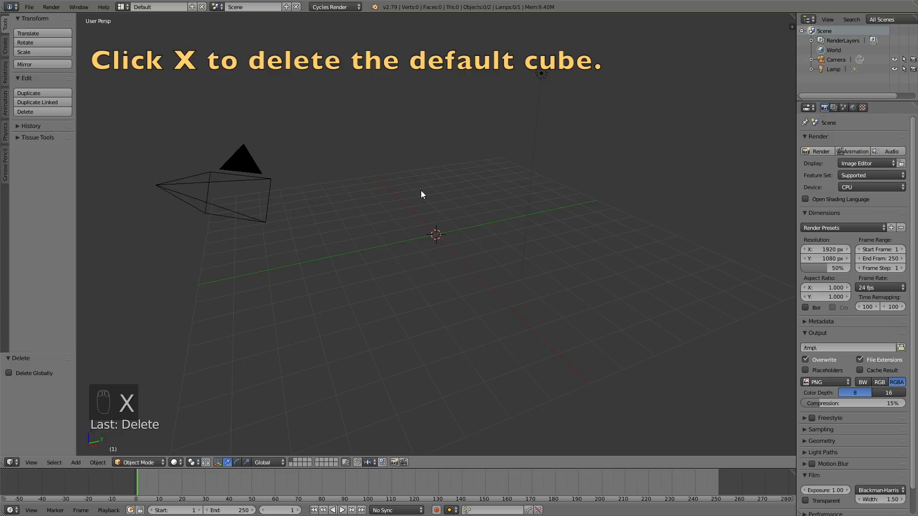
# Add a cylinder mesh and rotate it 90 degrees about the Y axis.
pyautogui.click(4, 46)
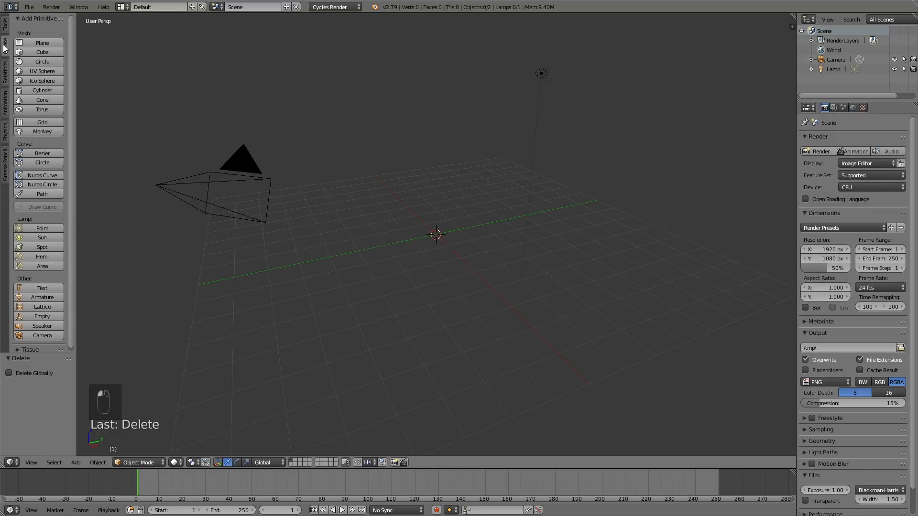
pyautogui.click(42, 91)
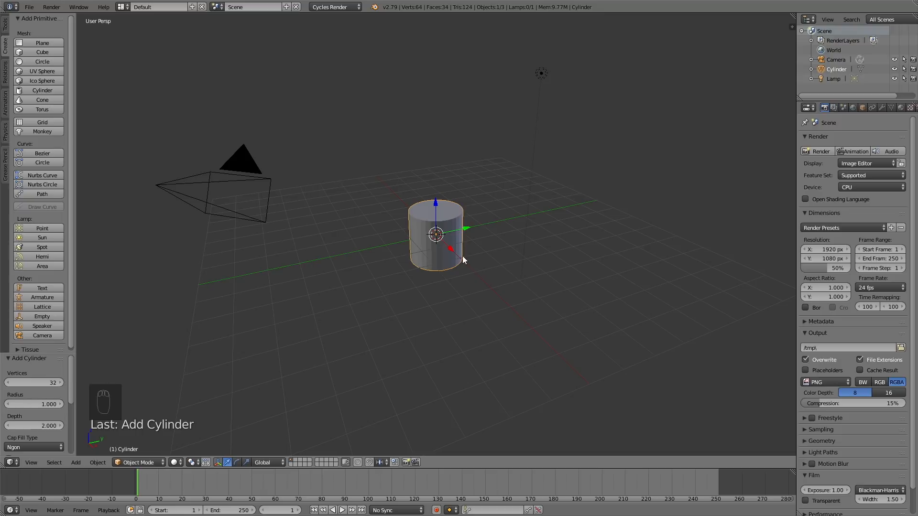
pyautogui.write('ry90')
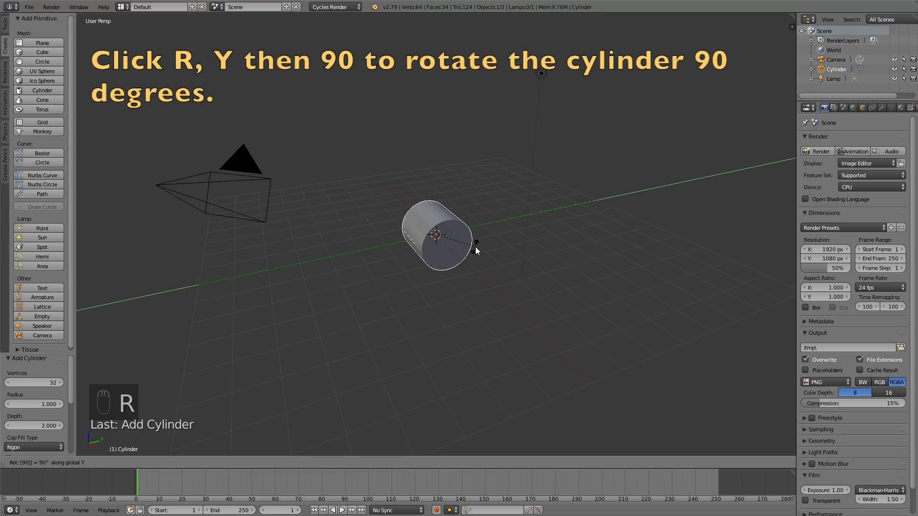
pyautogui.press('Return')
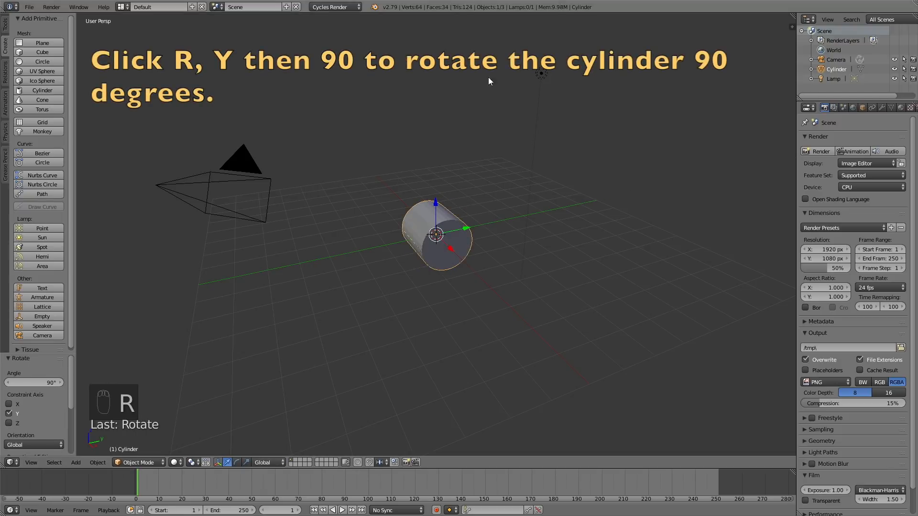
pyautogui.scroll(-4, 539, 186)
pyautogui.scroll(8, 541, 225)
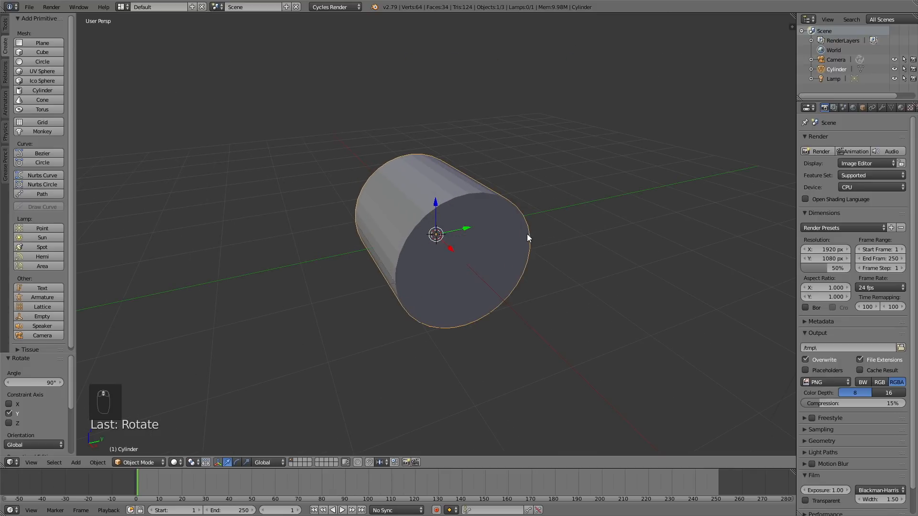
# In Edit Mode with face selection, move the cylinder's front end face about 10.1 units along the X axis.
pyautogui.click(145, 461)
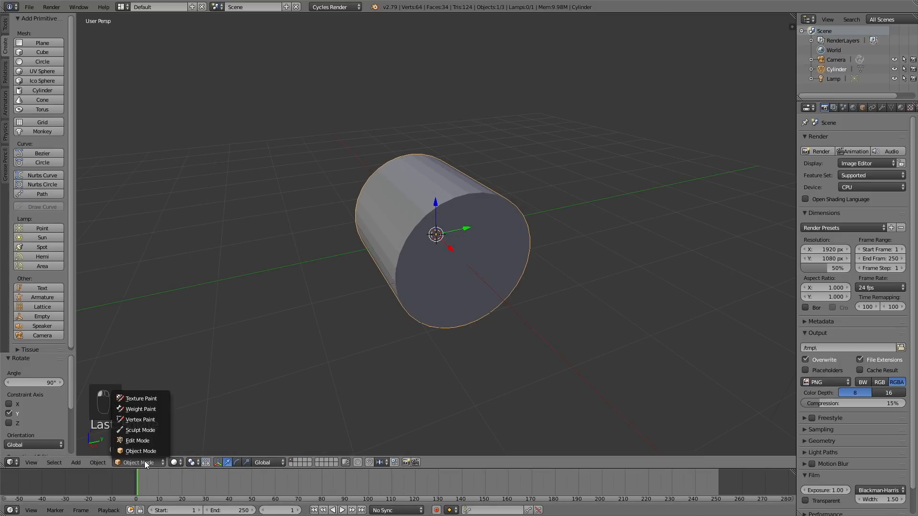
pyautogui.click(139, 440)
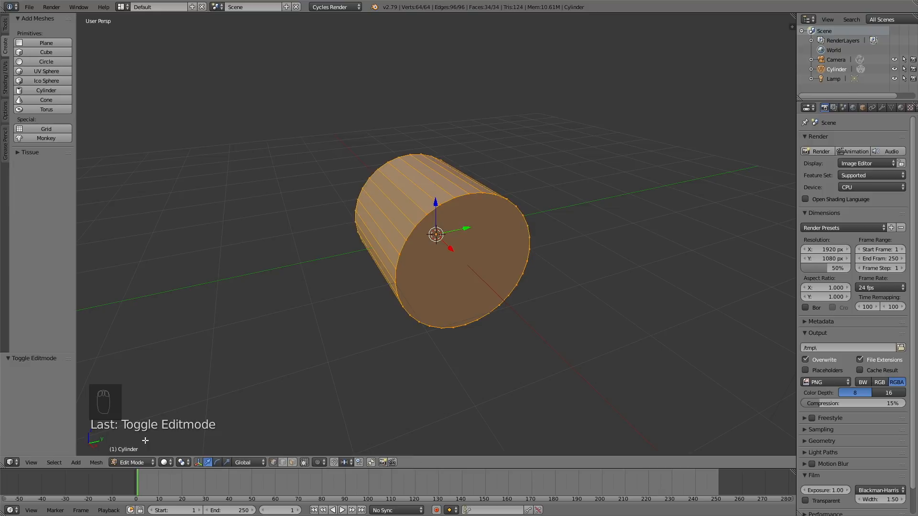
pyautogui.scroll(-2, 432, 223)
pyautogui.moveTo(429, 226); pyautogui.dragTo(477, 217, button='middle')
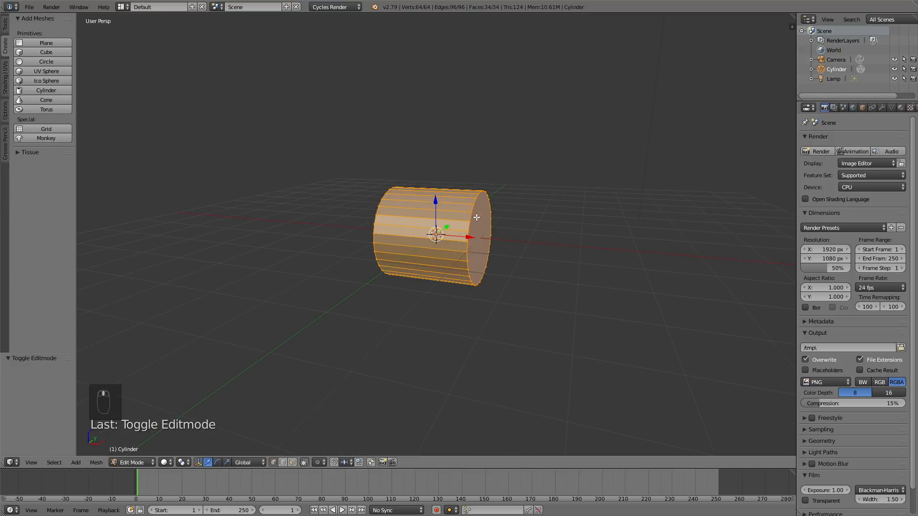
pyautogui.click(292, 462)
pyautogui.moveTo(539, 237); pyautogui.dragTo(506, 240, button='middle')
pyautogui.rightClick(481, 253)
pyautogui.scroll(5, 493, 252)
pyautogui.scroll(-7, 493, 252)
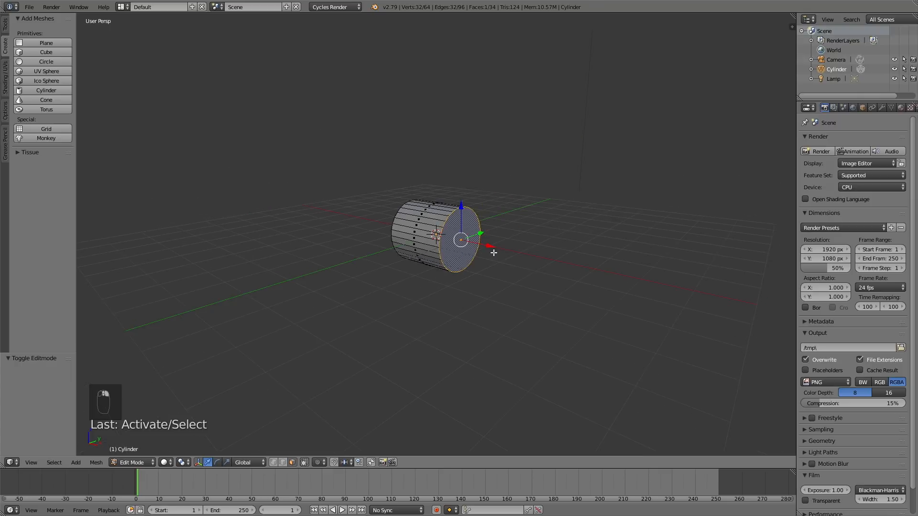
pyautogui.scroll(-2, 493, 253)
pyautogui.press('g')
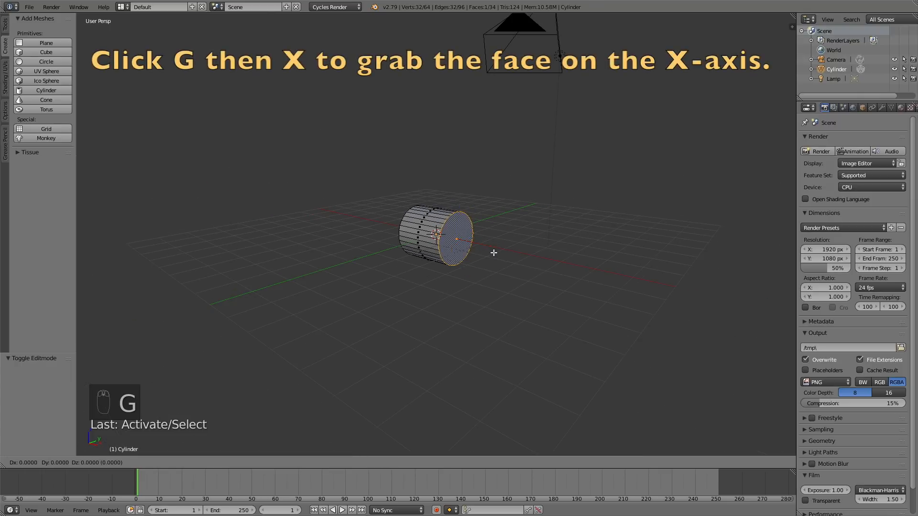
pyautogui.press('x')
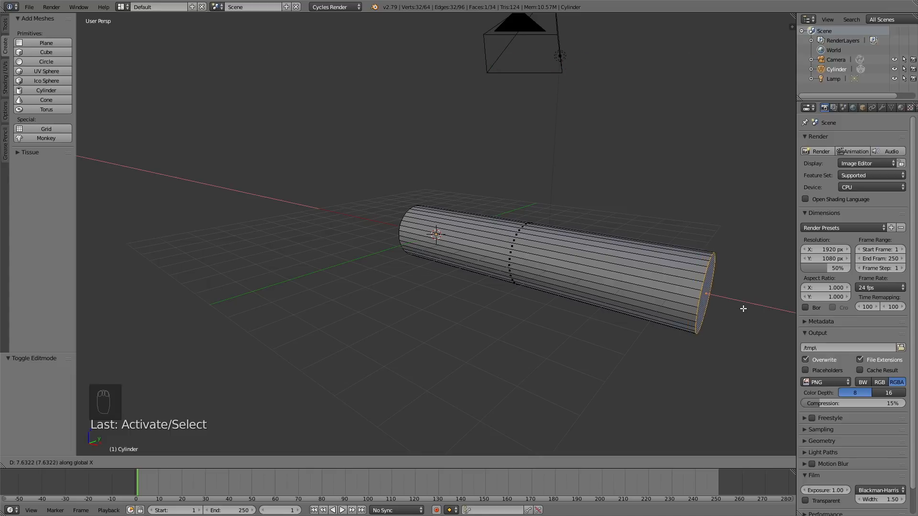
pyautogui.click(174, 340)
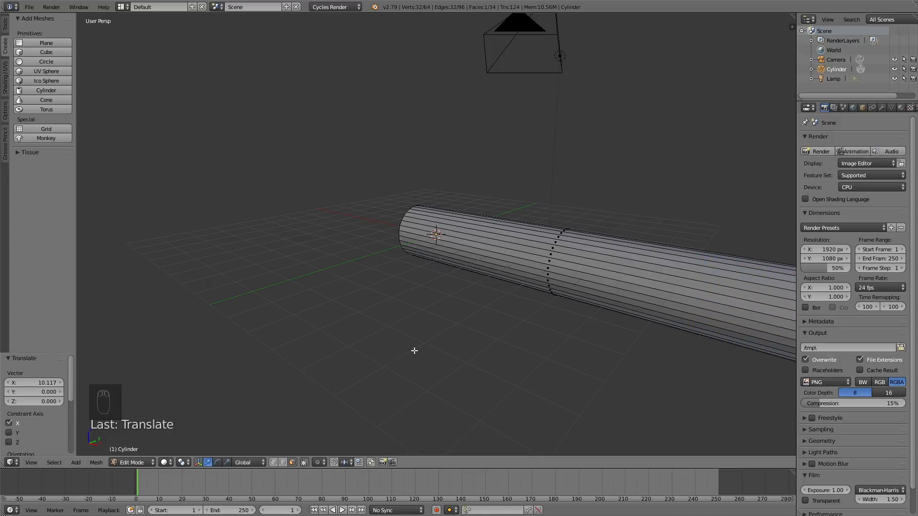
# Return to Object Mode and scale the whole cylinder down to about 0.36.
pyautogui.scroll(-4, 557, 379)
pyautogui.click(132, 462)
pyautogui.click(131, 447)
pyautogui.press('s')
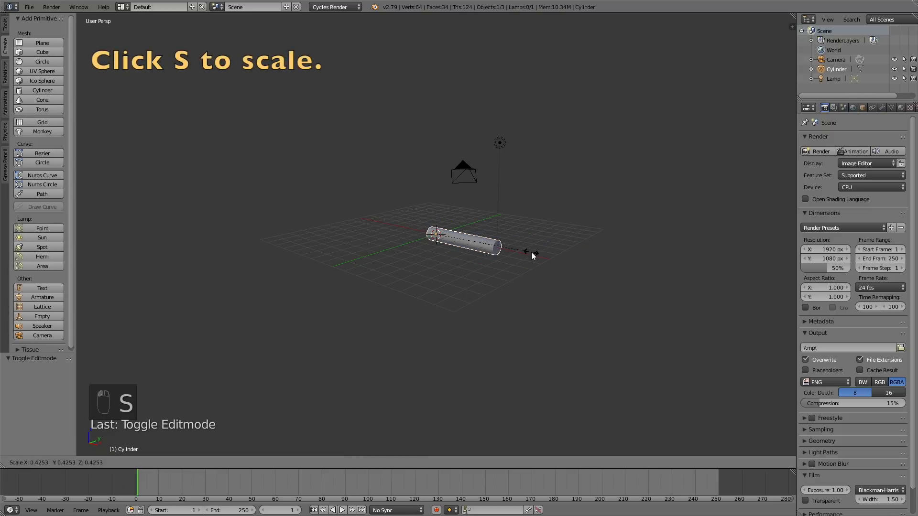
pyautogui.click(517, 251)
pyautogui.scroll(4, 533, 221)
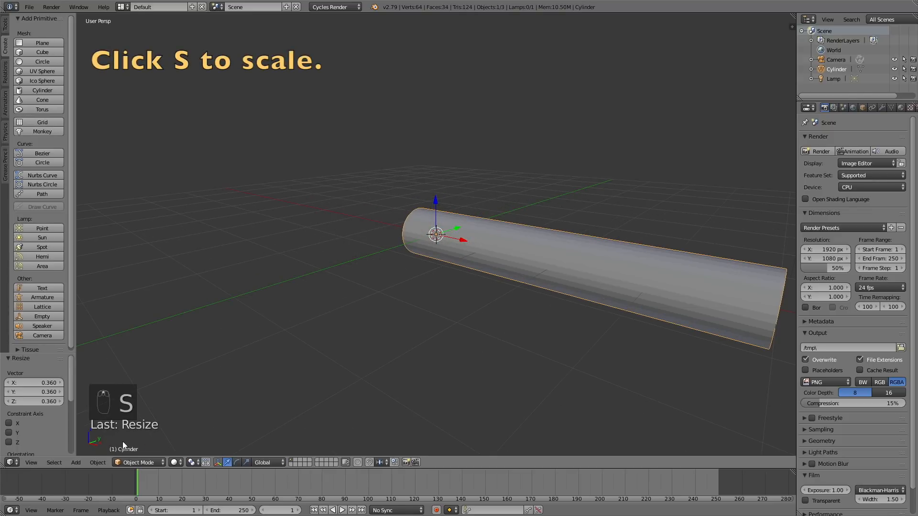
# Enter Edit Mode, set up a top orthographic wireframe view of the cylinder's moved end, and deselect everything.
pyautogui.click(153, 462)
pyautogui.click(154, 442)
pyautogui.moveTo(581, 296); pyautogui.dragTo(520, 293, button='middle')
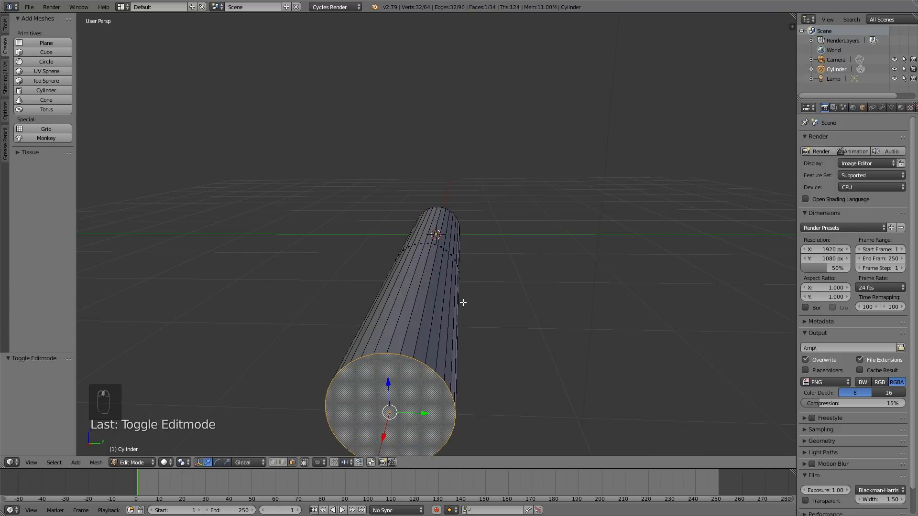
pyautogui.press('KP_7')
pyautogui.keyDown('shift'); pyautogui.moveTo(609, 243); pyautogui.dragTo(316, 224, button='middle'); pyautogui.keyUp('shift')
pyautogui.scroll(-2, 442, 203)
pyautogui.scroll(6, 444, 205)
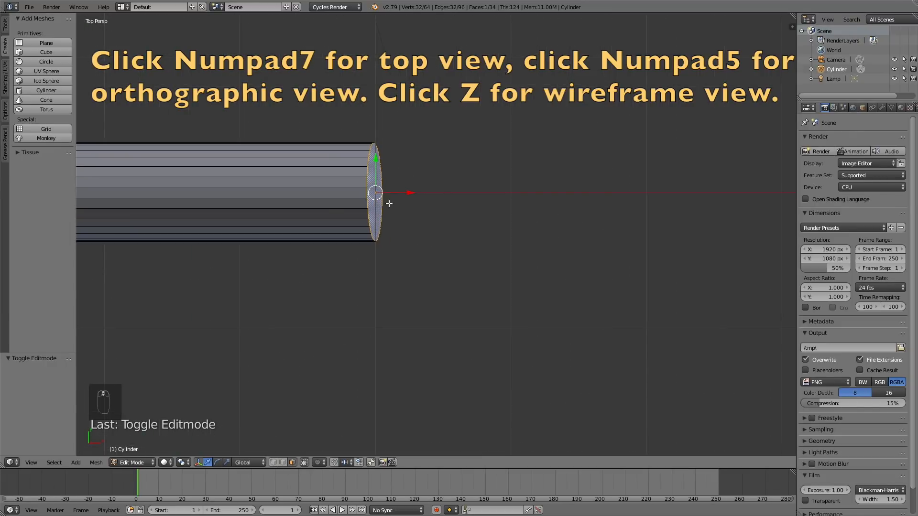
pyautogui.press('z')
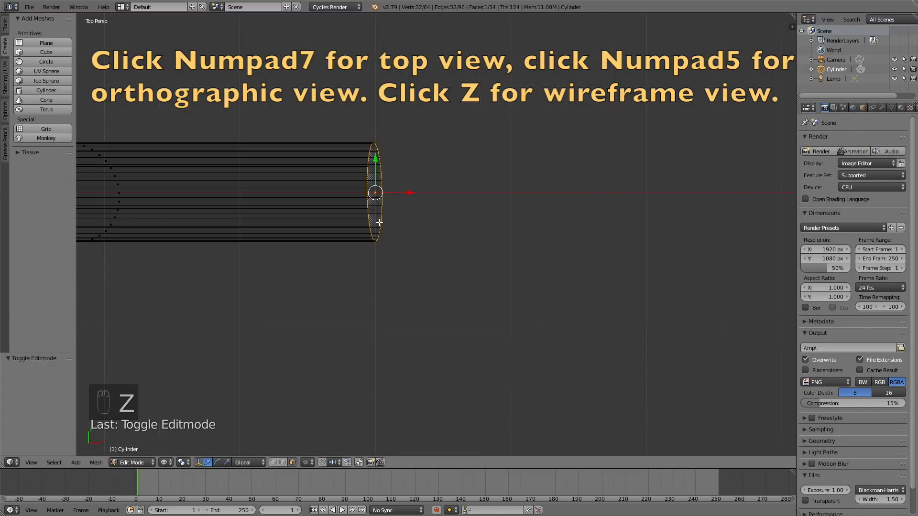
pyautogui.press('KP_5')
pyautogui.press('a')
pyautogui.press('a')
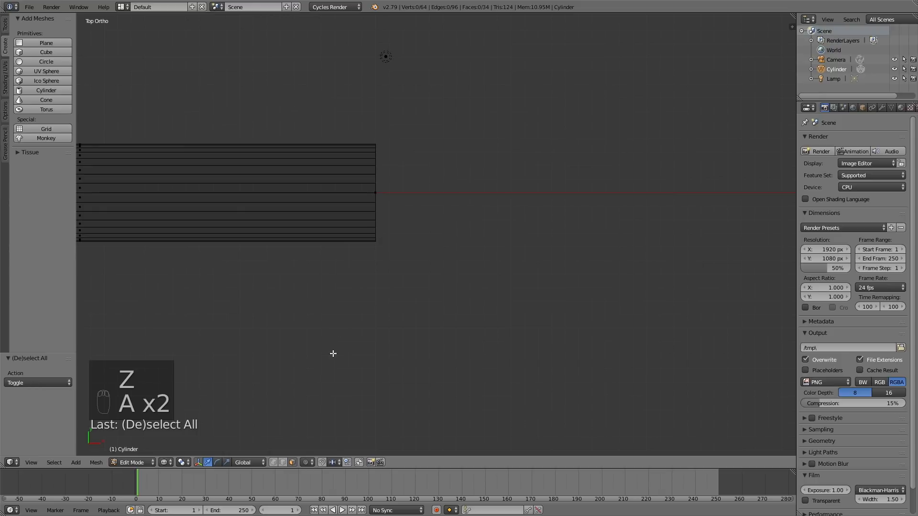
# Box-select the five middle vertex rows at the cylinder's end and extrude them about 1.32 units along the X axis.
pyautogui.click(272, 462)
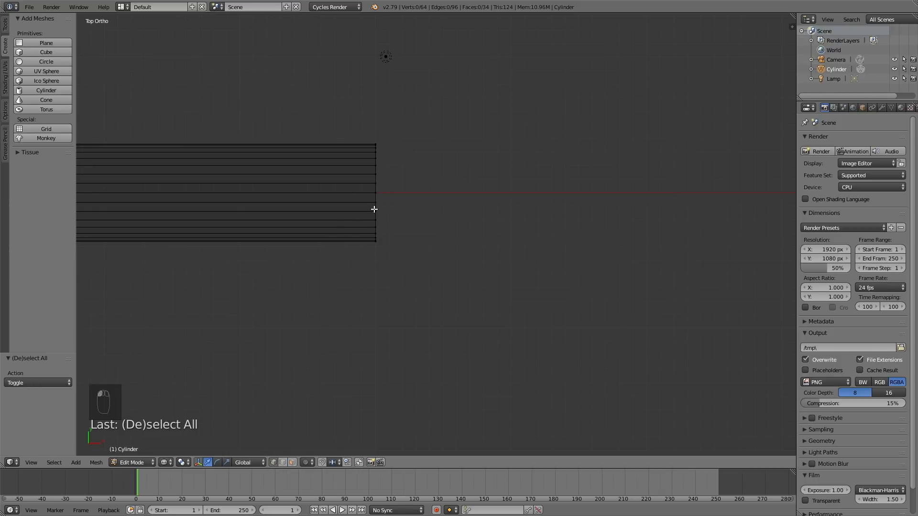
pyautogui.press('b')
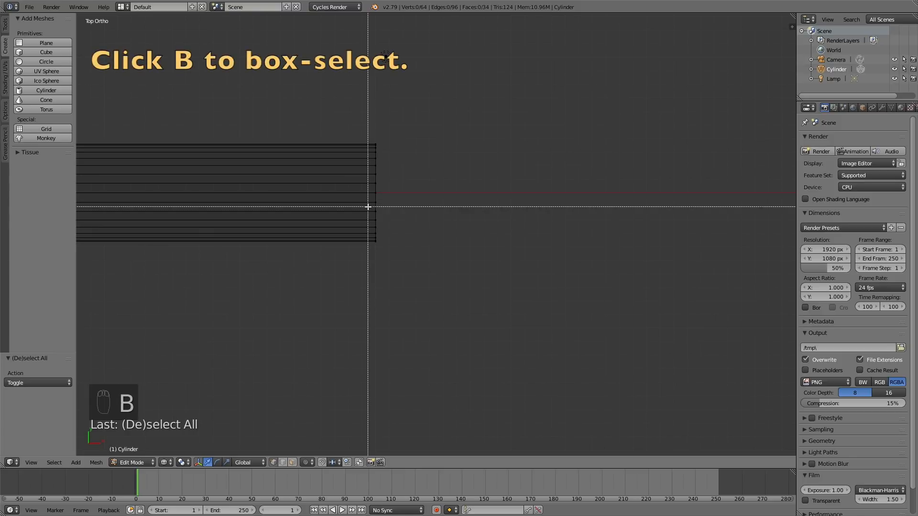
pyautogui.rightClick(369, 204)
pyautogui.moveTo(372, 197); pyautogui.dragTo(387, 171)
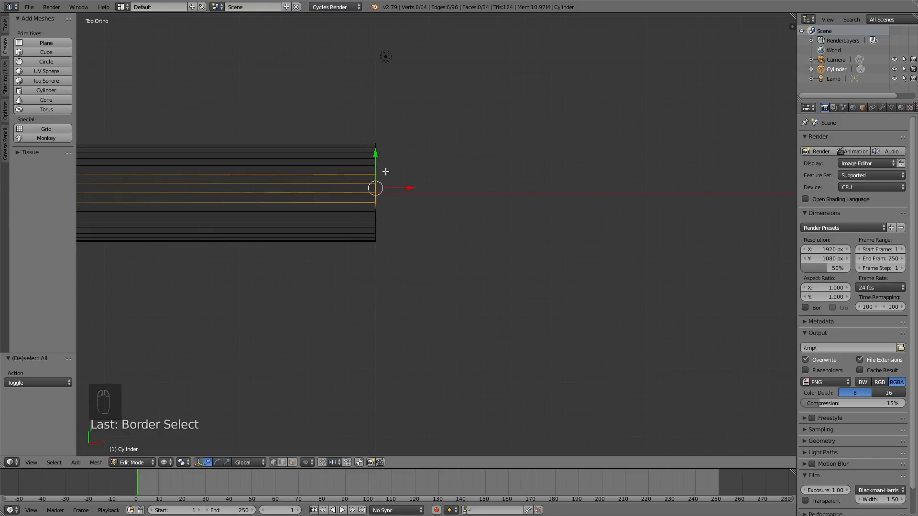
pyautogui.press('b')
pyautogui.moveTo(373, 217); pyautogui.dragTo(389, 198)
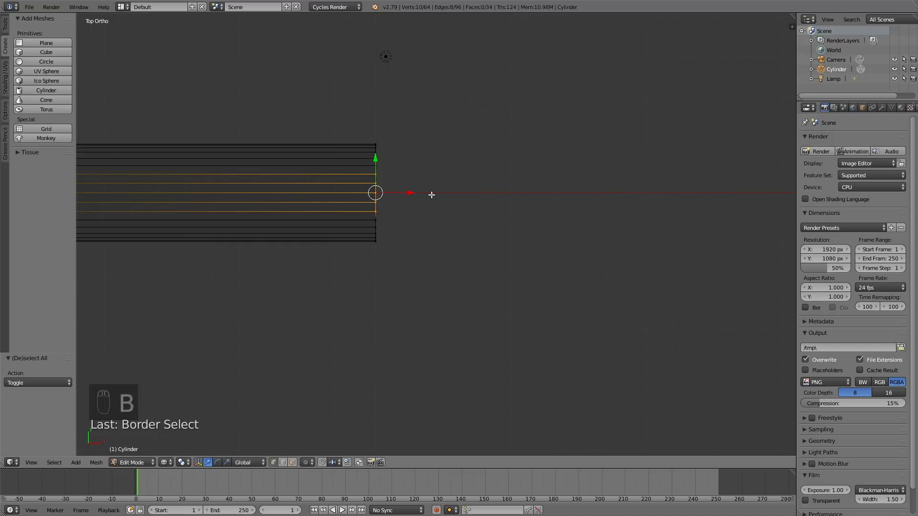
pyautogui.press('e')
pyautogui.press('x')
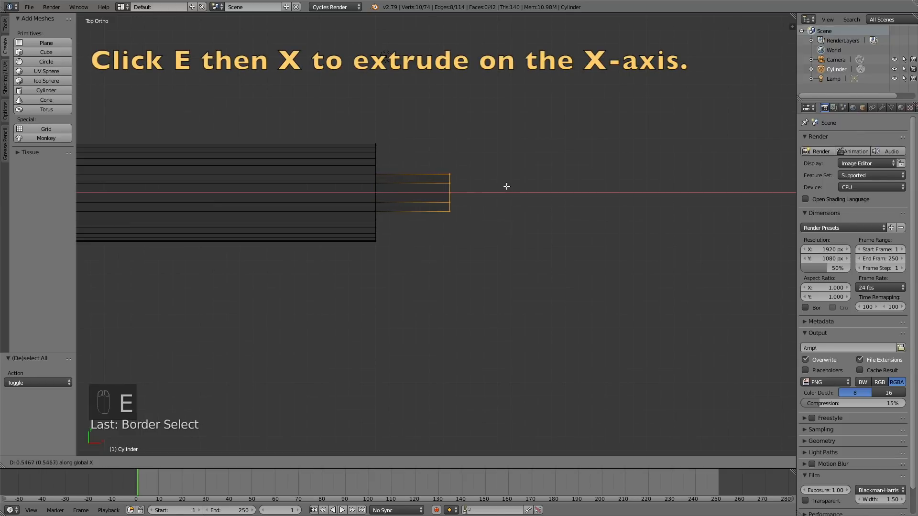
pyautogui.click(610, 178)
# Switch back to solid shading in an angled view of the extruded strips and deselect everything.
pyautogui.scroll(-4, 607, 178)
pyautogui.moveTo(578, 182); pyautogui.dragTo(506, 106, button='middle')
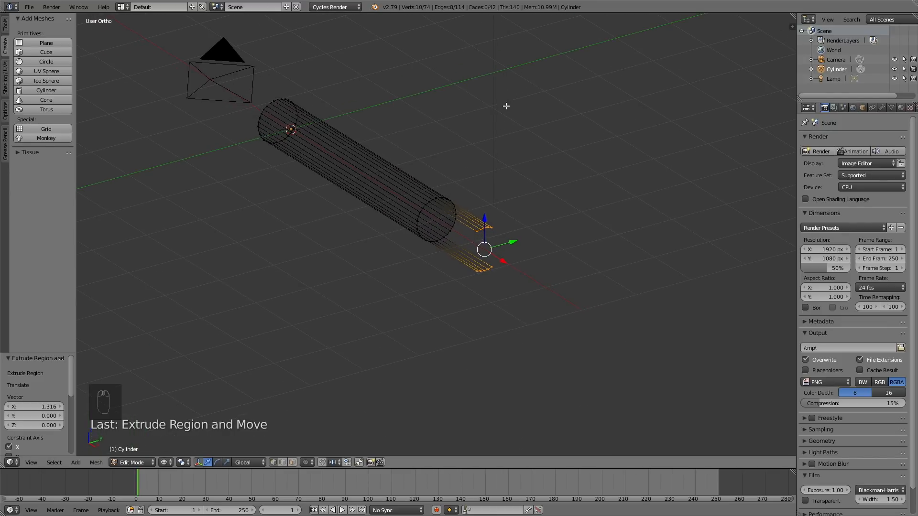
pyautogui.scroll(-2, 484, 189)
pyautogui.scroll(8, 481, 193)
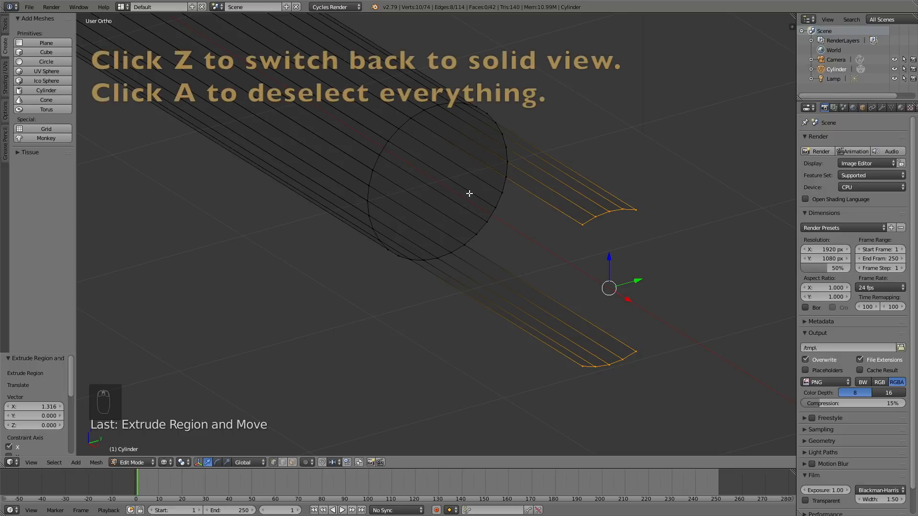
pyautogui.press('z')
pyautogui.press('a')
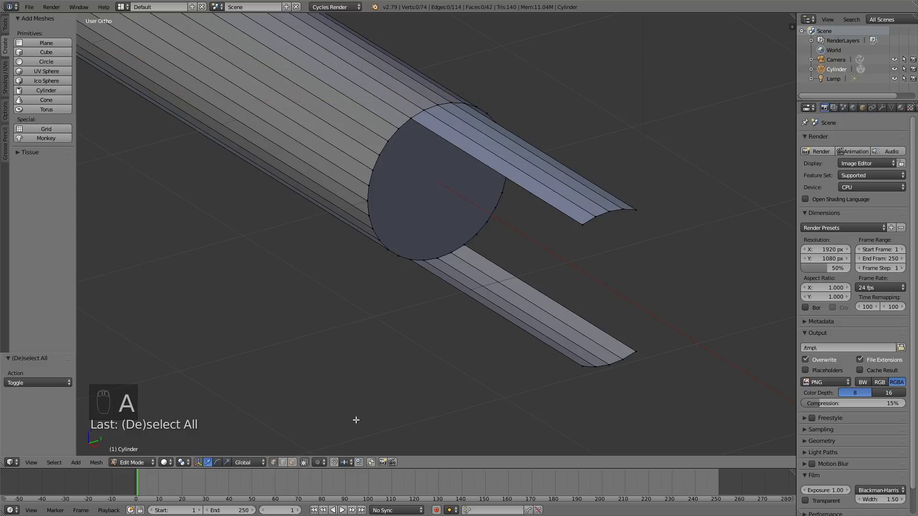
# Select the outer long edges of the upper and lower strips on one side and fill a face between them.
pyautogui.click(287, 462)
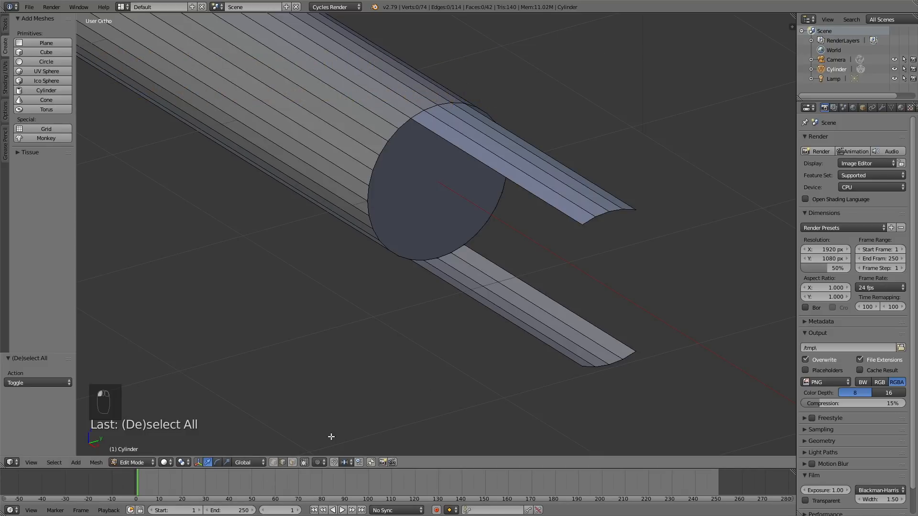
pyautogui.click(492, 311)
pyautogui.keyDown('shift'); pyautogui.click(499, 173); pyautogui.keyUp('shift')
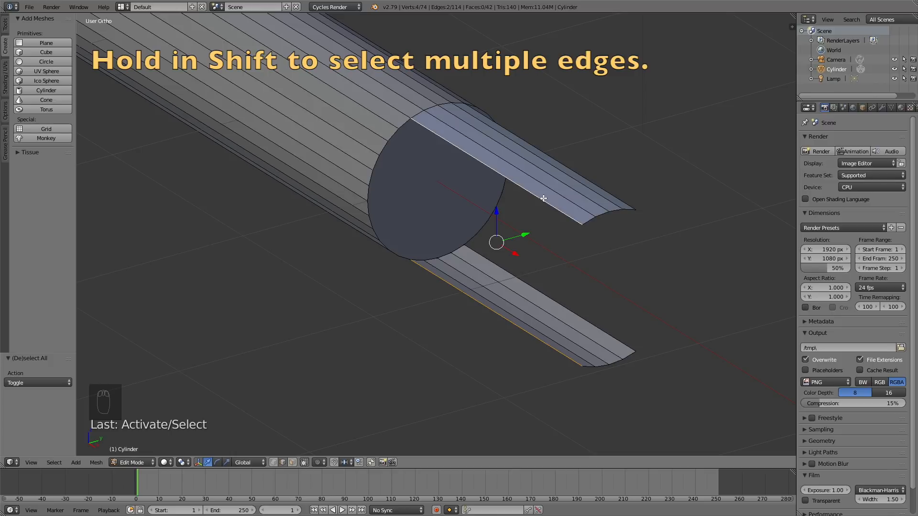
pyautogui.press('f')
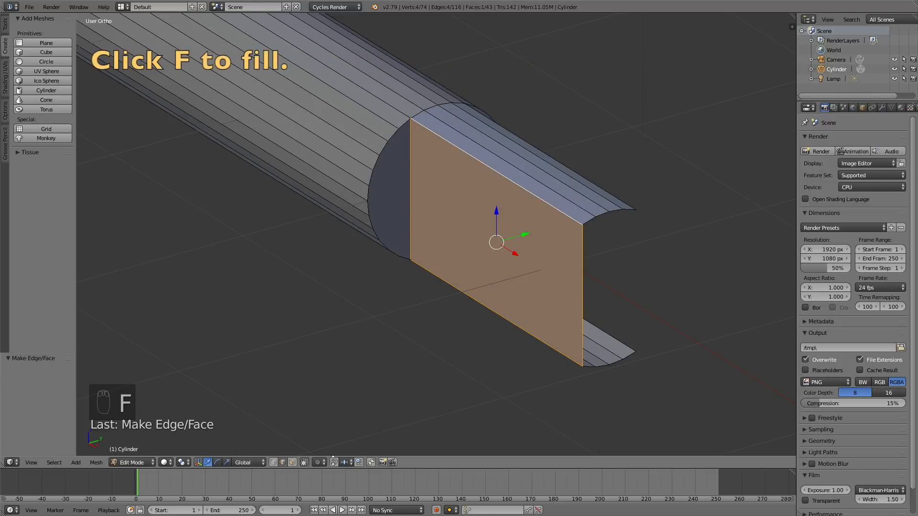
# Delete the circular cap face at the cylinder's end where the strips begin.
pyautogui.click(295, 462)
pyautogui.click(403, 200)
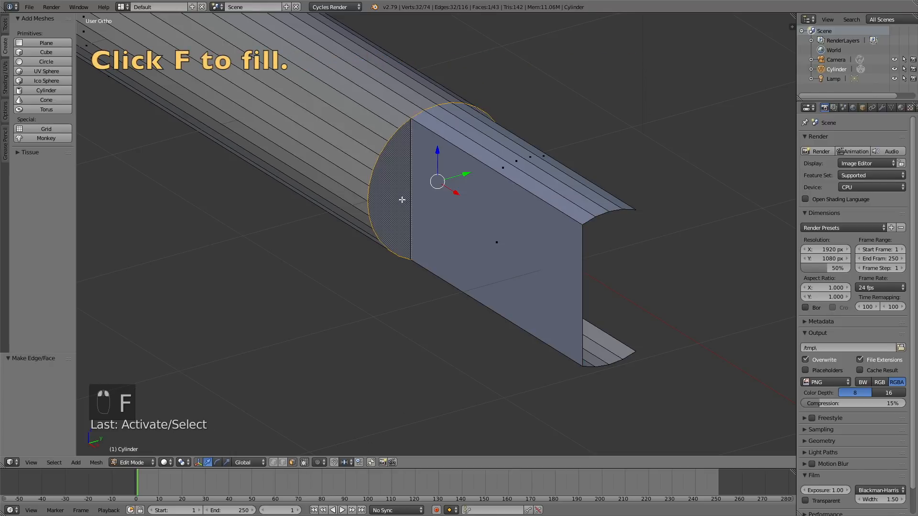
pyautogui.press('x')
pyautogui.click(391, 222)
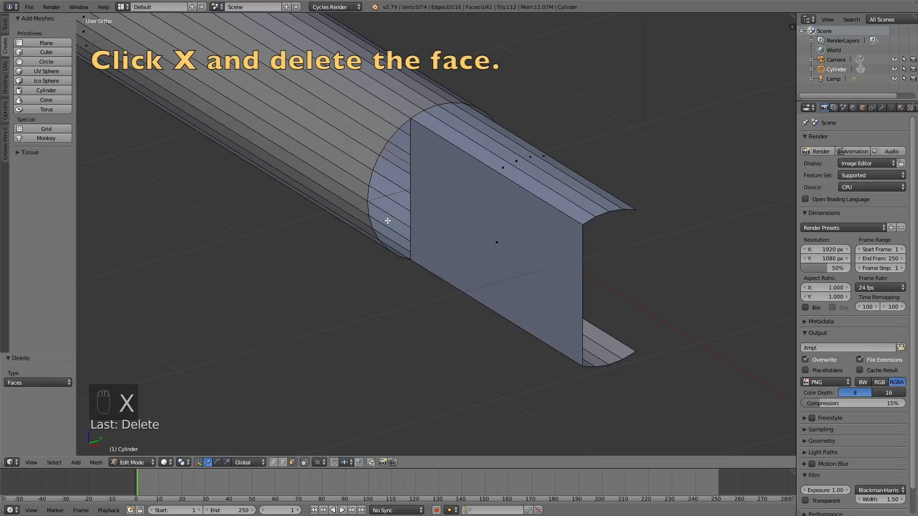
# Select the outer long edges of both strips on the remaining open side, fill a face between them and deselect everything.
pyautogui.moveTo(535, 232); pyautogui.dragTo(441, 225, button='middle')
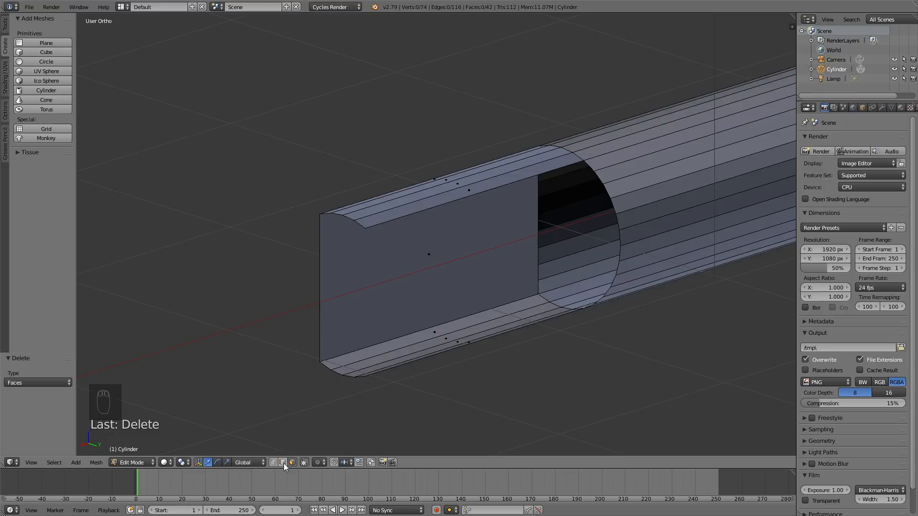
pyautogui.rightClick(562, 167)
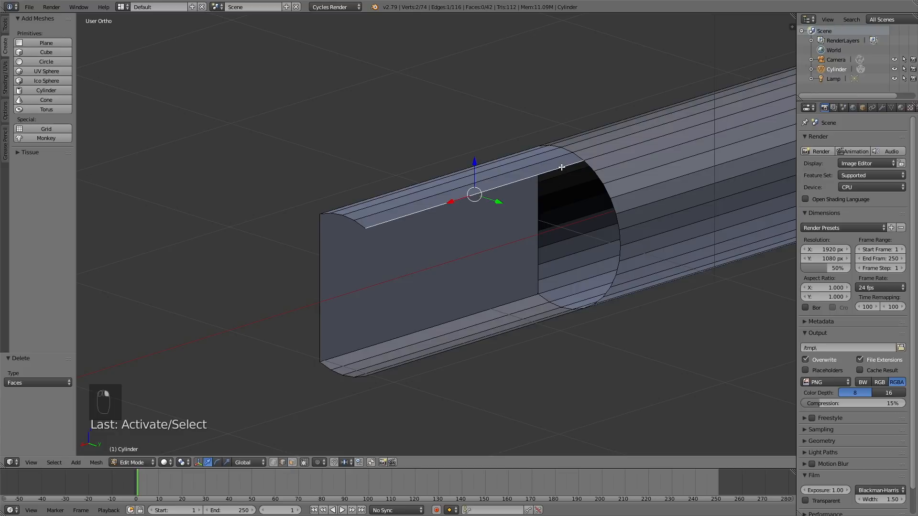
pyautogui.moveTo(581, 309)
pyautogui.mouseDown(button='middle')
pyautogui.moveTo(604, 315)
pyautogui.moveTo(597, 312)
pyautogui.mouseUp(button='middle')
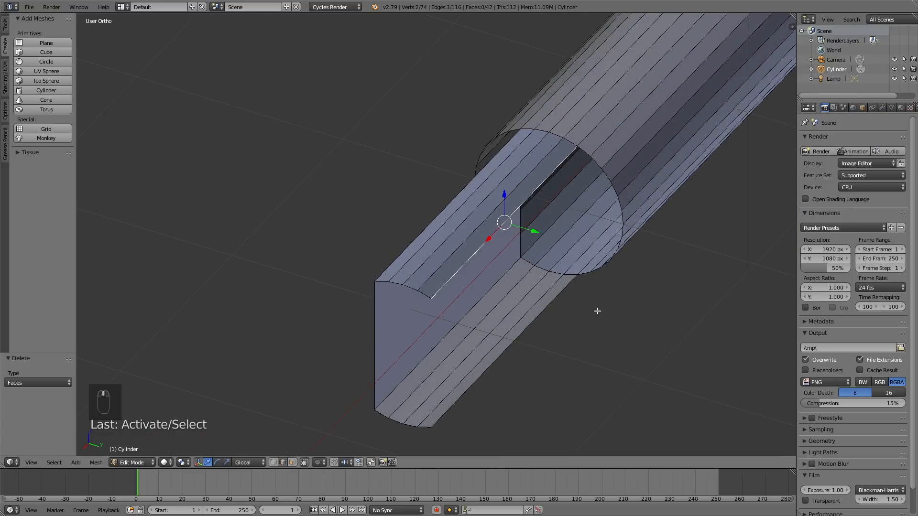
pyautogui.keyDown('shift'); pyautogui.rightClick(569, 284); pyautogui.keyUp('shift')
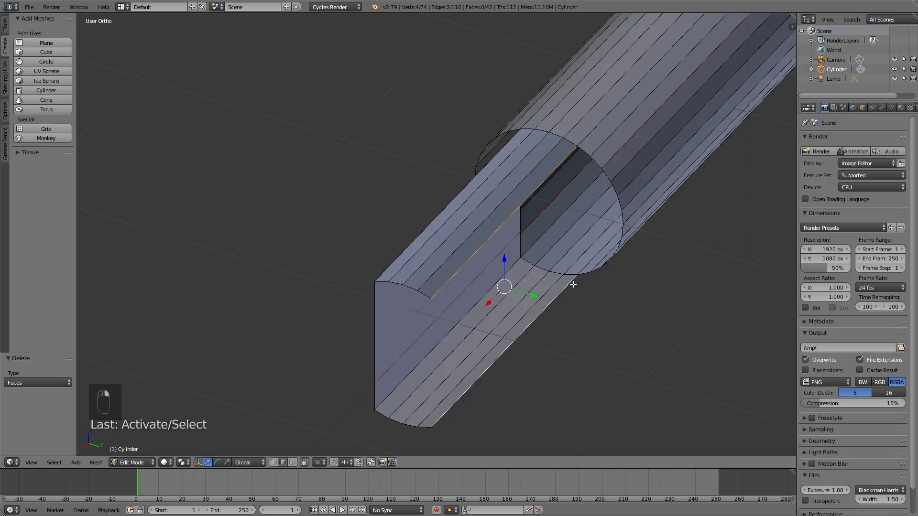
pyautogui.press('f')
pyautogui.press('a')
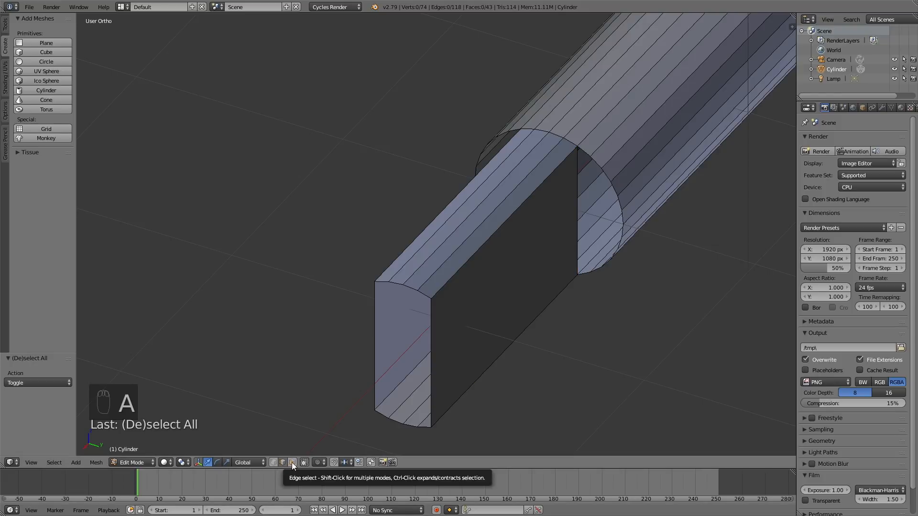
# Select all boundary edges of the half-moon opening beside the newly filled side face, fill it and deselect everything.
pyautogui.rightClick(574, 219)
pyautogui.moveTo(576, 218); pyautogui.dragTo(592, 182, button='middle')
pyautogui.keyDown('shift'); pyautogui.rightClick(597, 183); pyautogui.keyUp('shift')
pyautogui.keyDown('shift'); pyautogui.rightClick(601, 189); pyautogui.keyUp('shift')
pyautogui.moveTo(633, 251); pyautogui.dragTo(616, 191, button='middle')
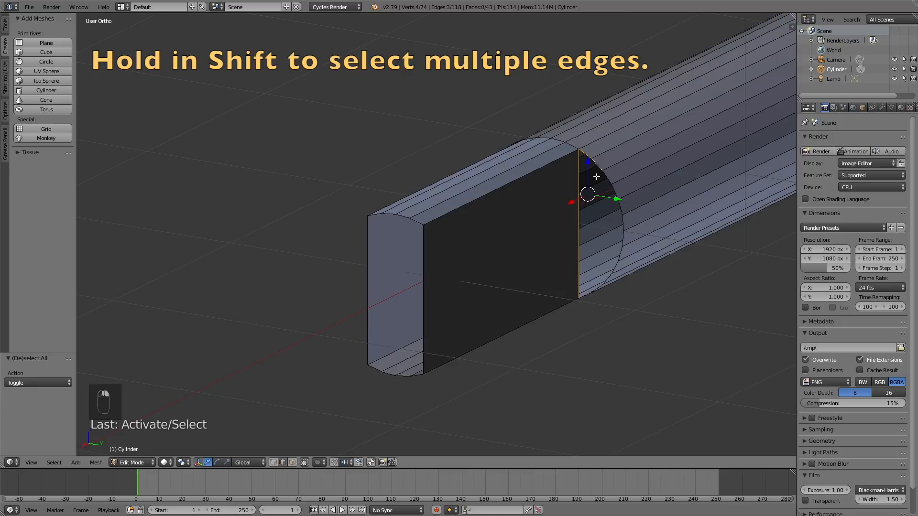
pyautogui.keyDown('shift'); pyautogui.rightClick(614, 191); pyautogui.keyUp('shift')
pyautogui.keyDown('shift'); pyautogui.rightClick(619, 203); pyautogui.keyUp('shift')
pyautogui.keyDown('shift'); pyautogui.rightClick(621, 211); pyautogui.keyUp('shift')
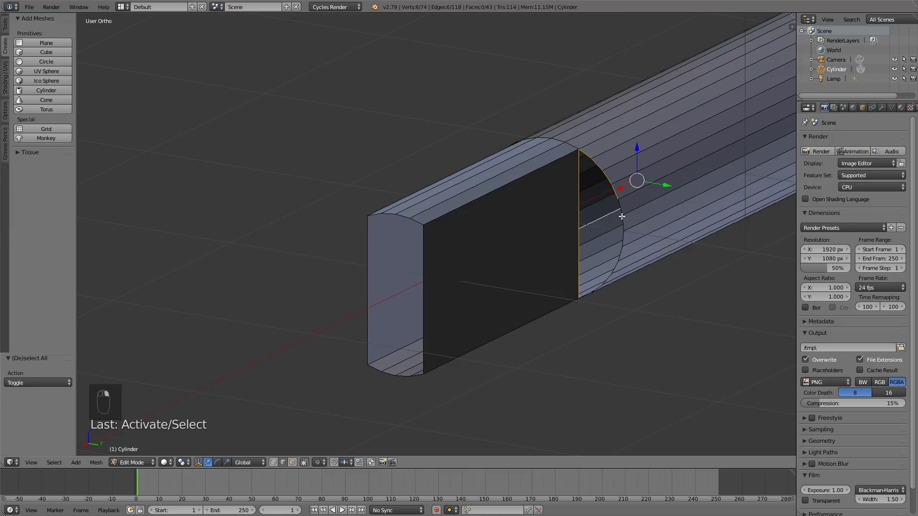
pyautogui.hotkey('ctrl', 'z')
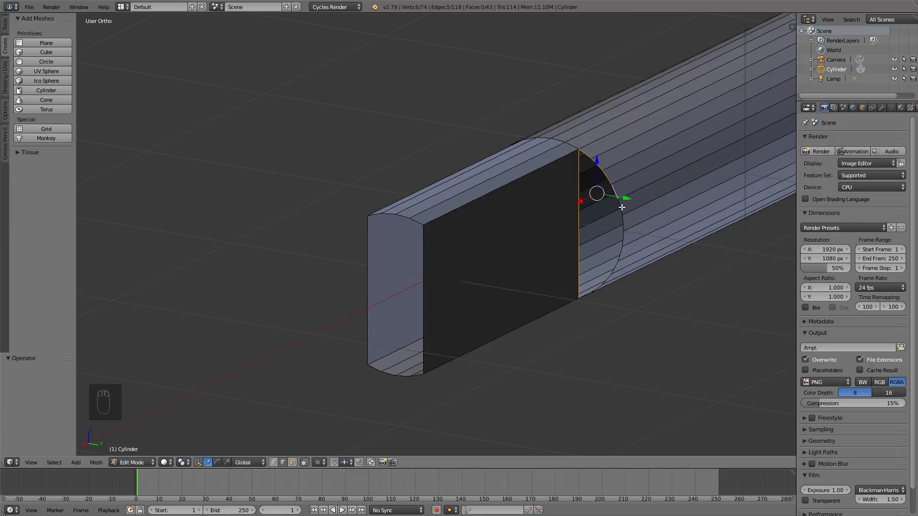
pyautogui.keyDown('shift'); pyautogui.rightClick(621, 212); pyautogui.keyUp('shift')
pyautogui.keyDown('shift'); pyautogui.rightClick(623, 224); pyautogui.keyUp('shift')
pyautogui.keyDown('shift'); pyautogui.rightClick(624, 238); pyautogui.keyUp('shift')
pyautogui.keyDown('shift'); pyautogui.rightClick(613, 264); pyautogui.keyUp('shift')
pyautogui.keyDown('shift'); pyautogui.rightClick(617, 267); pyautogui.keyUp('shift')
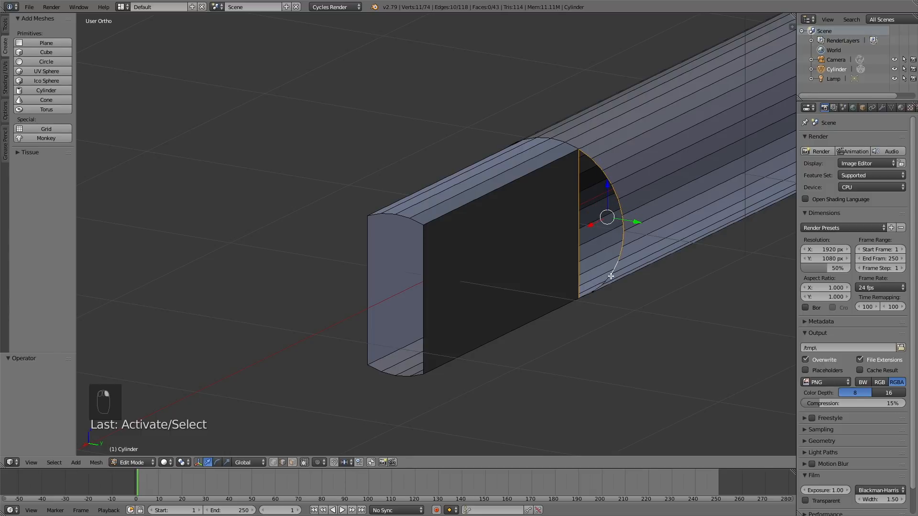
pyautogui.keyDown('shift'); pyautogui.rightClick(606, 278); pyautogui.keyUp('shift')
pyautogui.keyDown('shift'); pyautogui.rightClick(614, 283); pyautogui.keyUp('shift')
pyautogui.hotkey('ctrl', 'z')
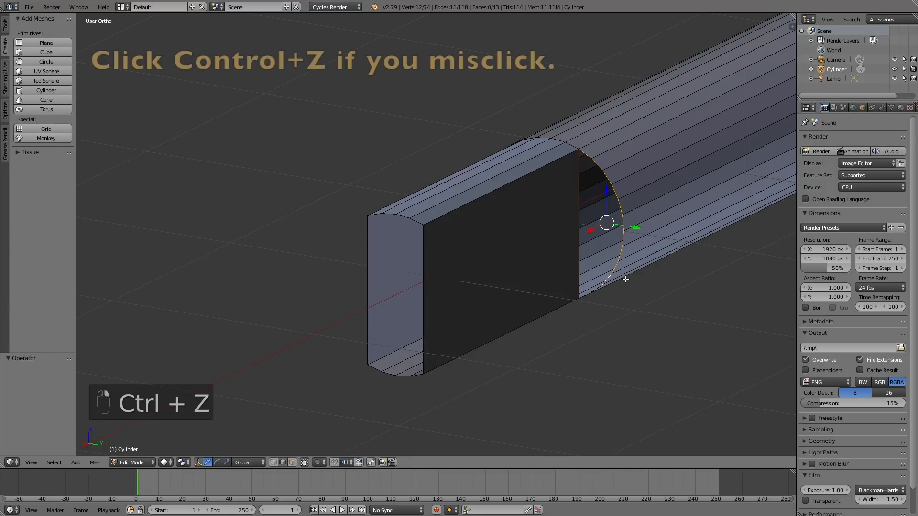
pyautogui.moveTo(647, 256); pyautogui.dragTo(579, 245, button='middle')
pyautogui.keyDown('shift'); pyautogui.rightClick(575, 244); pyautogui.keyUp('shift')
pyautogui.press('f')
pyautogui.press('a')
# Select the boundary edges of the half-moon opening on the opposite side of the extension, fill it and deselect everything.
pyautogui.moveTo(637, 230); pyautogui.dragTo(425, 255, button='middle')
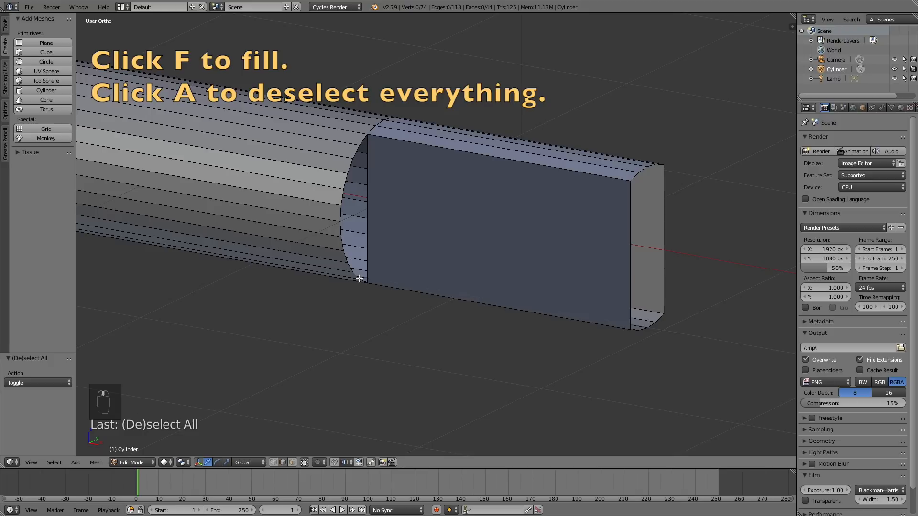
pyautogui.rightClick(363, 281)
pyautogui.keyDown('shift'); pyautogui.rightClick(354, 270); pyautogui.keyUp('shift')
pyautogui.keyDown('shift'); pyautogui.rightClick(346, 261); pyautogui.keyUp('shift')
pyautogui.keyDown('shift'); pyautogui.rightClick(343, 250); pyautogui.keyUp('shift')
pyautogui.keyDown('shift'); pyautogui.rightClick(341, 237); pyautogui.keyUp('shift')
pyautogui.keyDown('shift'); pyautogui.rightClick(341, 226); pyautogui.keyUp('shift')
pyautogui.keyDown('shift'); pyautogui.rightClick(341, 214); pyautogui.keyUp('shift')
pyautogui.keyDown('shift'); pyautogui.rightClick(343, 200); pyautogui.keyUp('shift')
pyautogui.keyDown('shift'); pyautogui.rightClick(346, 182); pyautogui.keyUp('shift')
pyautogui.keyDown('shift'); pyautogui.rightClick(350, 166); pyautogui.keyUp('shift')
pyautogui.keyDown('shift'); pyautogui.rightClick(356, 152); pyautogui.keyUp('shift')
pyautogui.keyDown('shift'); pyautogui.rightClick(364, 140); pyautogui.keyUp('shift')
pyautogui.keyDown('shift'); pyautogui.rightClick(370, 162); pyautogui.keyUp('shift')
pyautogui.press('f')
pyautogui.press('a')
# Select the edge loop around the open tip of the extension, fill it with a face and deselect everything.
pyautogui.moveTo(469, 195); pyautogui.dragTo(491, 239, button='middle')
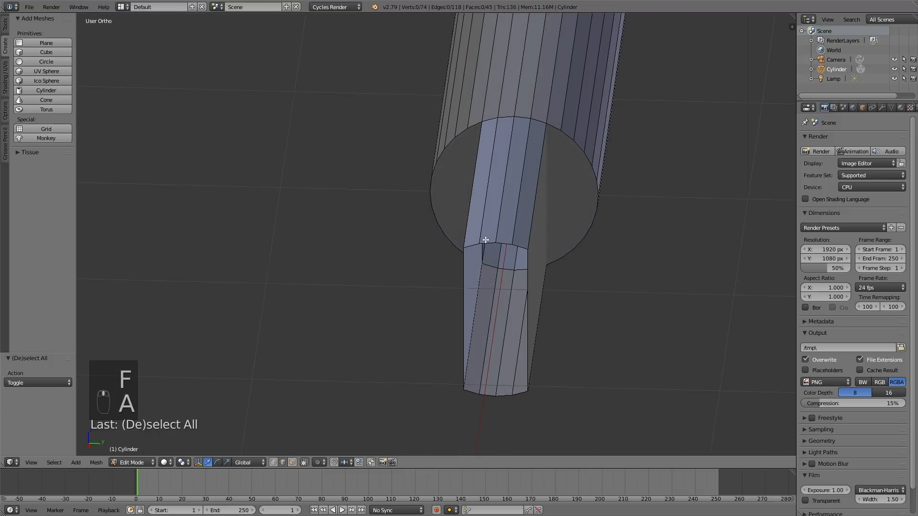
pyautogui.rightClick(474, 244)
pyautogui.keyDown('shift'); pyautogui.rightClick(489, 244); pyautogui.keyUp('shift')
pyautogui.keyDown('shift'); pyautogui.rightClick(507, 245); pyautogui.keyUp('shift')
pyautogui.keyDown('shift'); pyautogui.rightClick(522, 248); pyautogui.keyUp('shift')
pyautogui.keyDown('shift'); pyautogui.rightClick(524, 262); pyautogui.keyUp('shift')
pyautogui.keyDown('shift'); pyautogui.rightClick(520, 394); pyautogui.keyUp('shift')
pyautogui.keyDown('shift'); pyautogui.rightClick(505, 396); pyautogui.keyUp('shift')
pyautogui.keyDown('shift'); pyautogui.rightClick(487, 396); pyautogui.keyUp('shift')
pyautogui.keyDown('shift'); pyautogui.rightClick(472, 392); pyautogui.keyUp('shift')
pyautogui.keyDown('shift'); pyautogui.rightClick(458, 354); pyautogui.keyUp('shift')
pyautogui.press('f')
pyautogui.moveTo(590, 279); pyautogui.dragTo(533, 311, button='middle')
pyautogui.press('a')
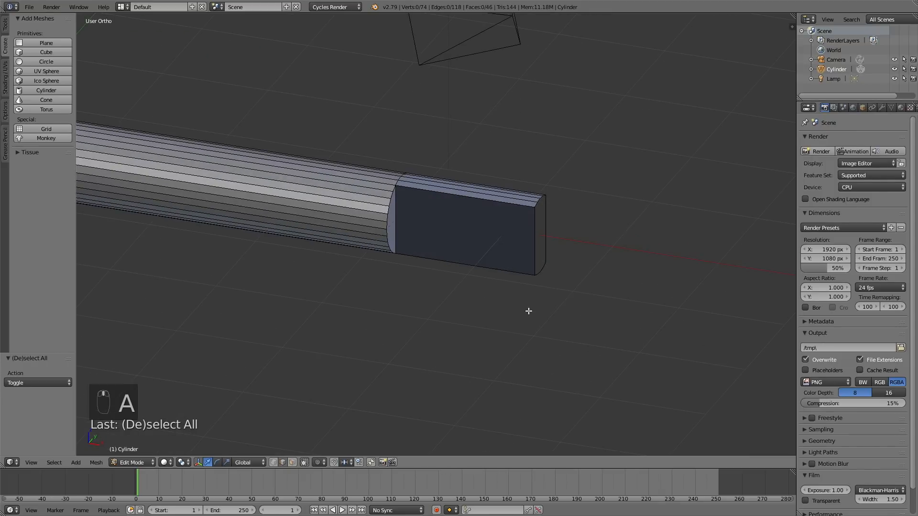
# Return to Object Mode, place the 3D cursor on the flat side face near the tip and add a cylinder mesh there.
pyautogui.click(145, 461)
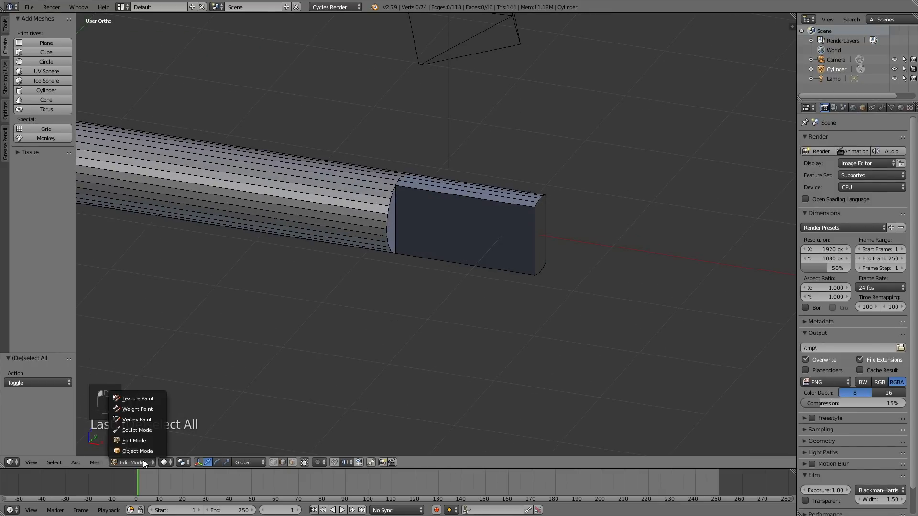
pyautogui.click(141, 452)
pyautogui.moveTo(492, 249)
pyautogui.mouseDown(button='middle')
pyautogui.moveTo(521, 235)
pyautogui.moveTo(491, 239)
pyautogui.moveTo(505, 236)
pyautogui.mouseUp(button='middle')
pyautogui.click(491, 230)
pyautogui.hotkey('shift', 'a')
pyautogui.moveTo(488, 234)
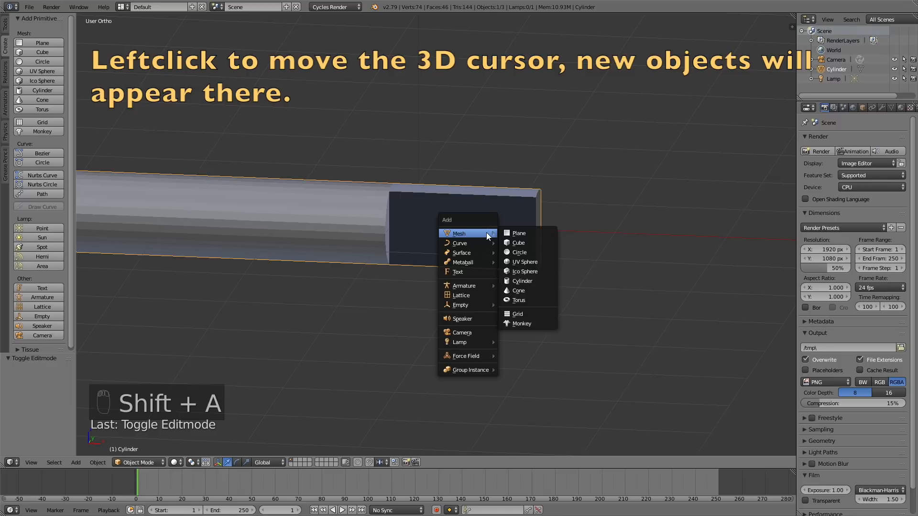
pyautogui.click(523, 282)
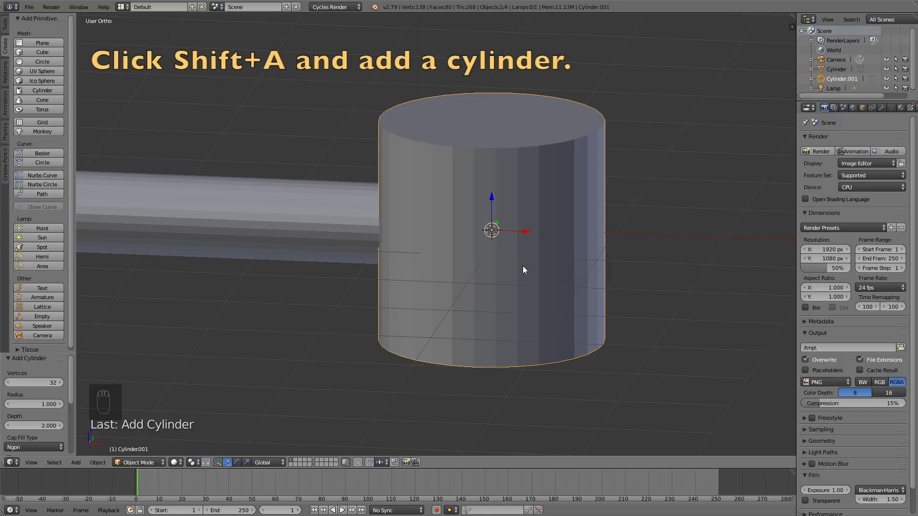
# Rotate the new cylinder 90 degrees about the X axis and scale it down to about 0.086.
pyautogui.write('rx90')
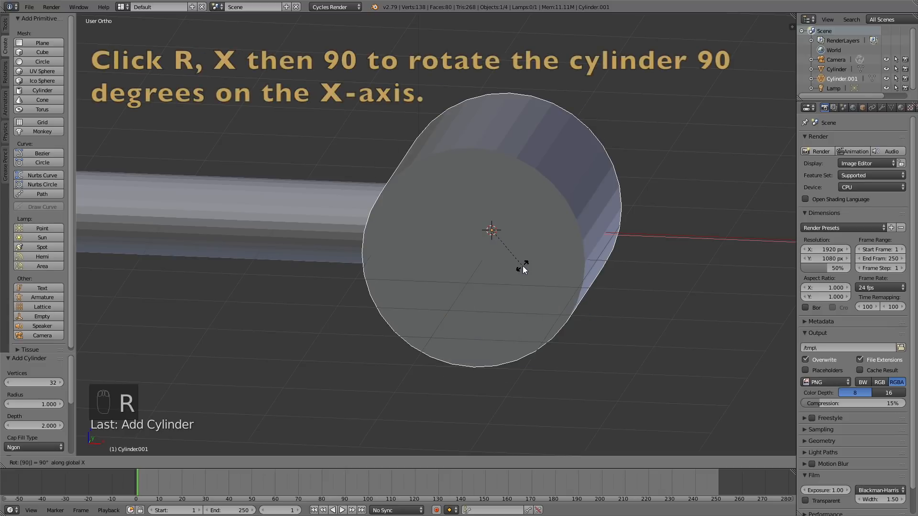
pyautogui.press('Return')
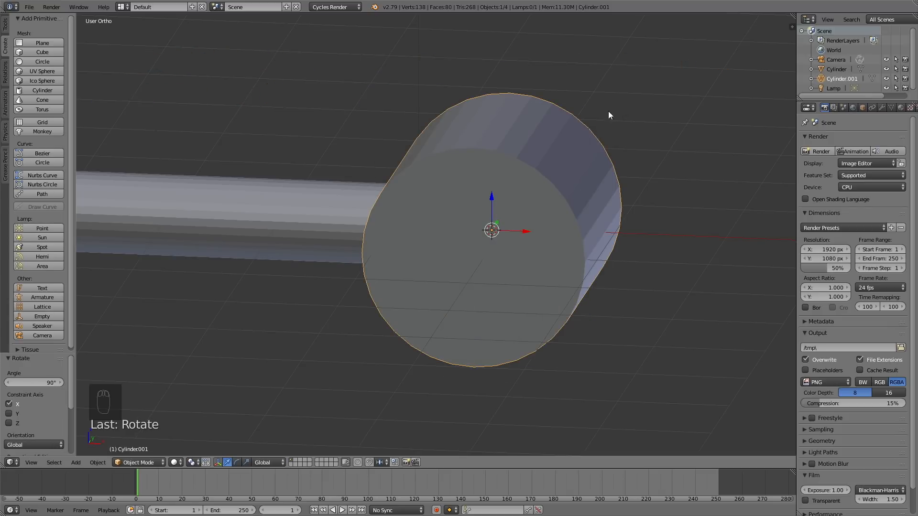
pyautogui.press('s')
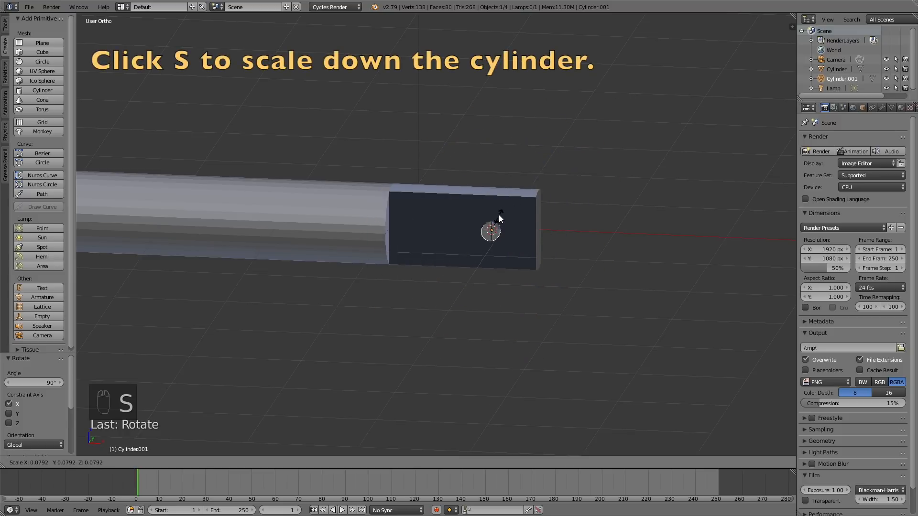
pyautogui.click(499, 214)
pyautogui.moveTo(546, 204); pyautogui.dragTo(474, 205, button='middle')
pyautogui.scroll(-4, 469, 222)
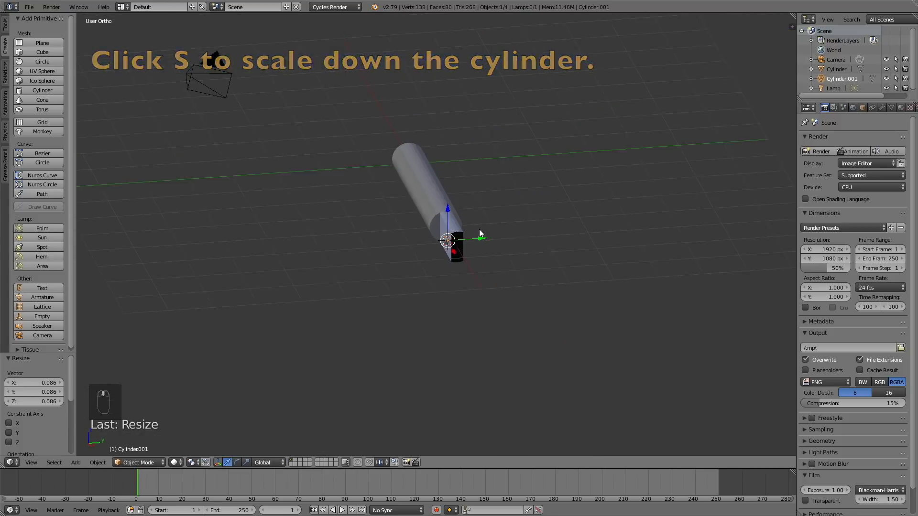
pyautogui.scroll(8, 470, 215)
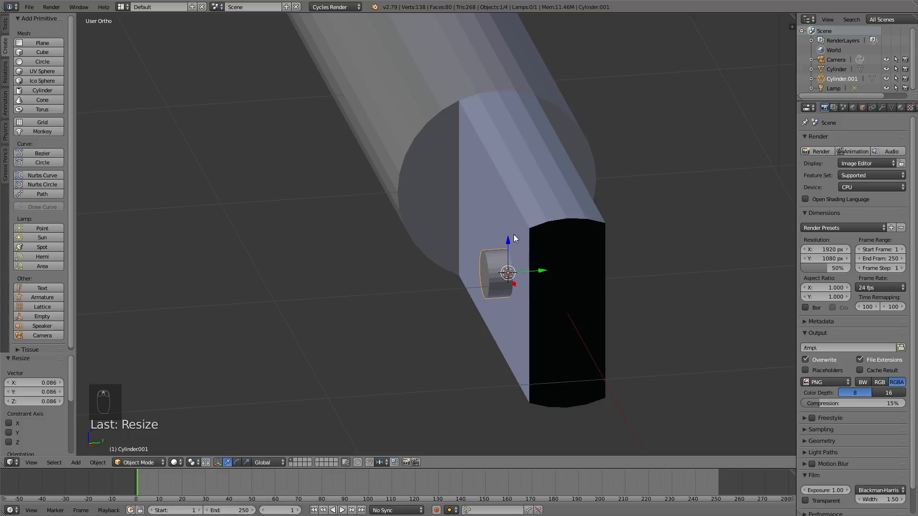
# Stretch the small cylinder along the Y axis by about 3.28 and again by about 1.173 so it passes through the flat extension.
pyautogui.press('s')
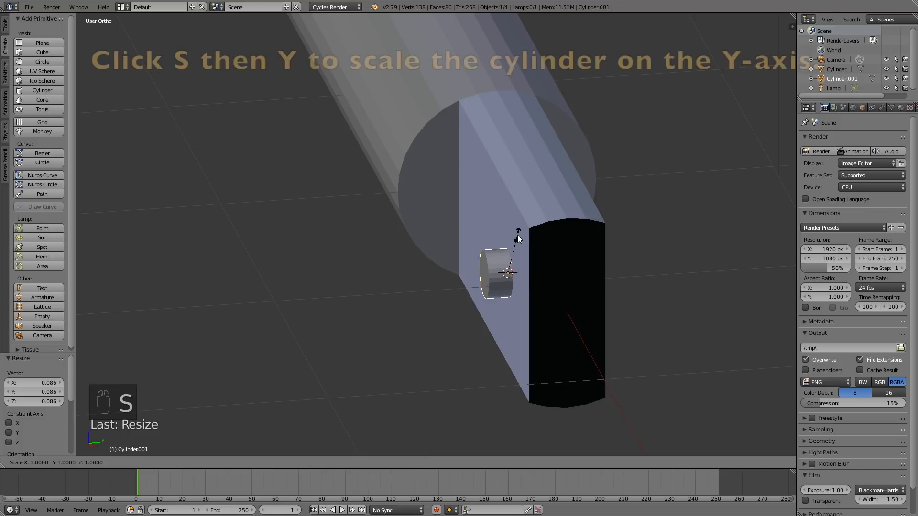
pyautogui.press('y')
pyautogui.click(622, 219)
pyautogui.moveTo(622, 219); pyautogui.dragTo(670, 267, button='middle')
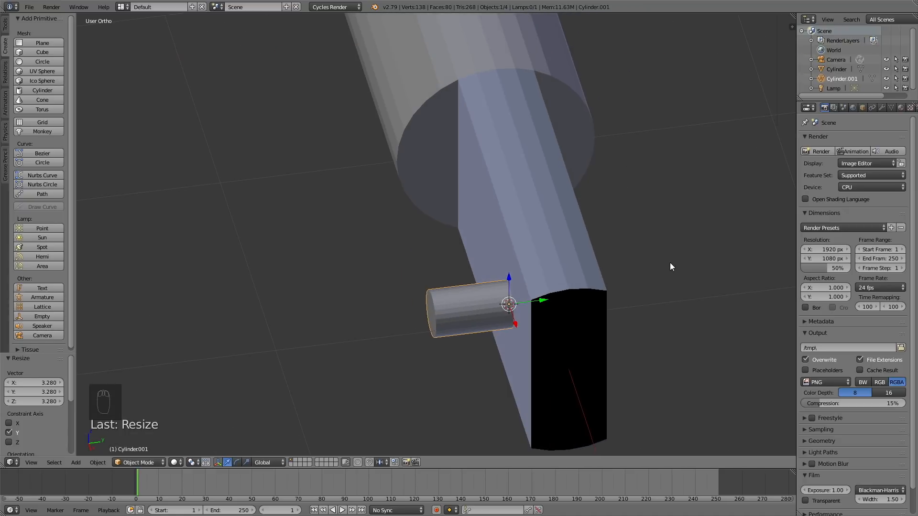
pyautogui.press('s')
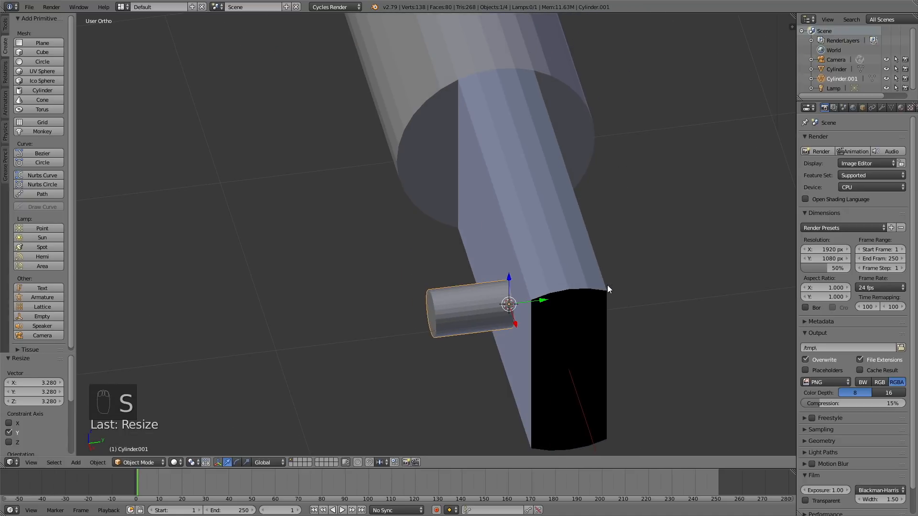
pyautogui.press('s')
pyautogui.press('y')
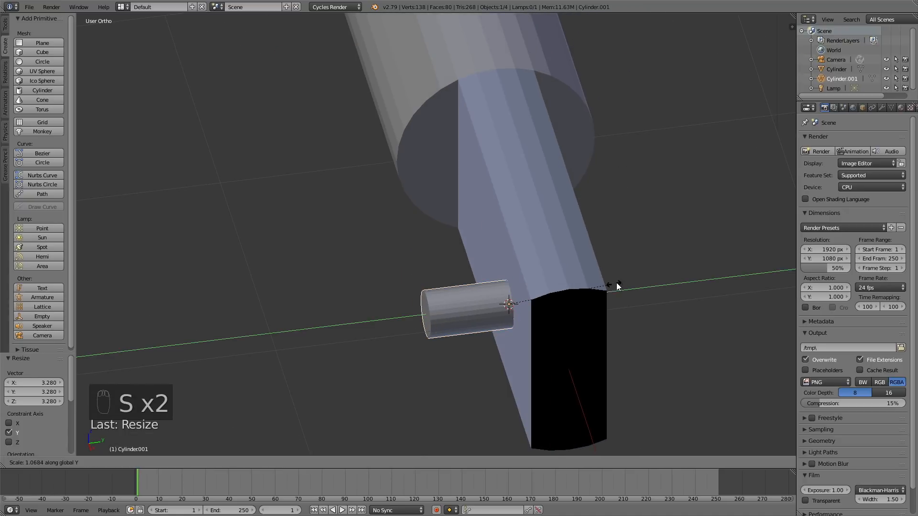
pyautogui.click(624, 280)
pyautogui.moveTo(624, 281); pyautogui.dragTo(645, 306, button='middle')
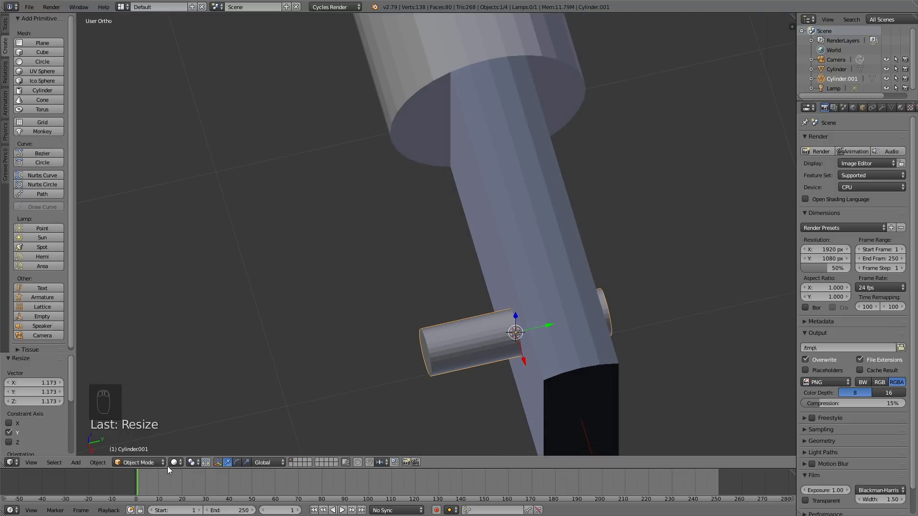
# In Edit Mode, select both end cap faces of the small cylinder and set their edges' Mean Crease to 1.00.
pyautogui.click(147, 462)
pyautogui.click(142, 442)
pyautogui.moveTo(322, 331); pyautogui.dragTo(385, 266, button='middle')
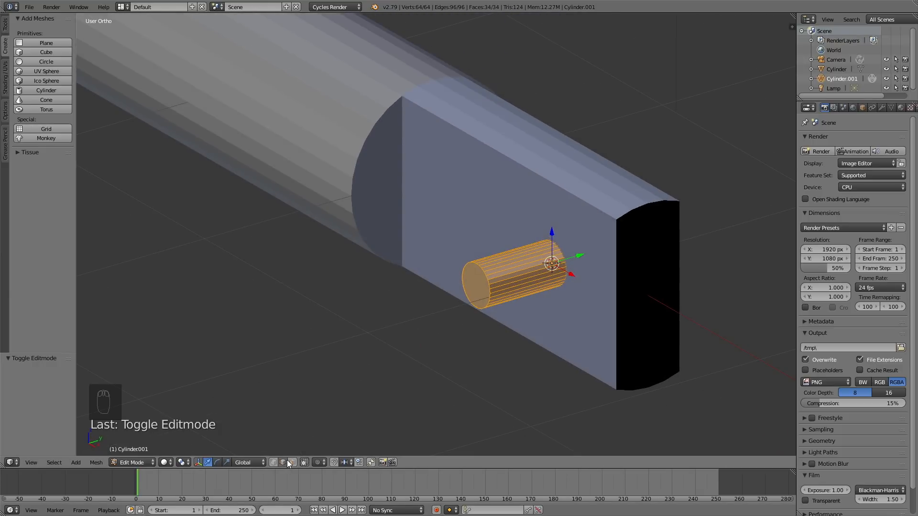
pyautogui.moveTo(588, 290); pyautogui.dragTo(447, 285, button='middle')
pyautogui.keyDown('shift'); pyautogui.rightClick(397, 287); pyautogui.keyUp('shift')
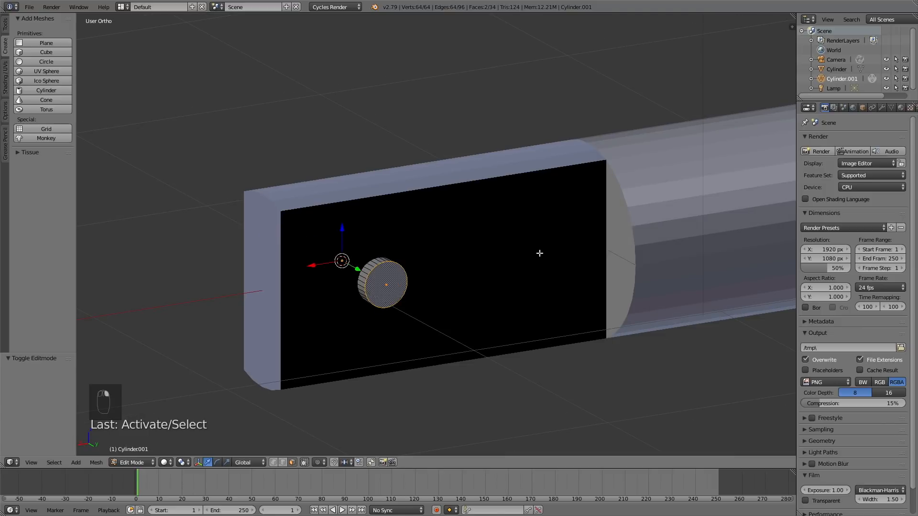
pyautogui.press('n')
pyautogui.moveTo(726, 123); pyautogui.dragTo(783, 123)
pyautogui.moveTo(432, 200); pyautogui.dragTo(565, 211, button='middle')
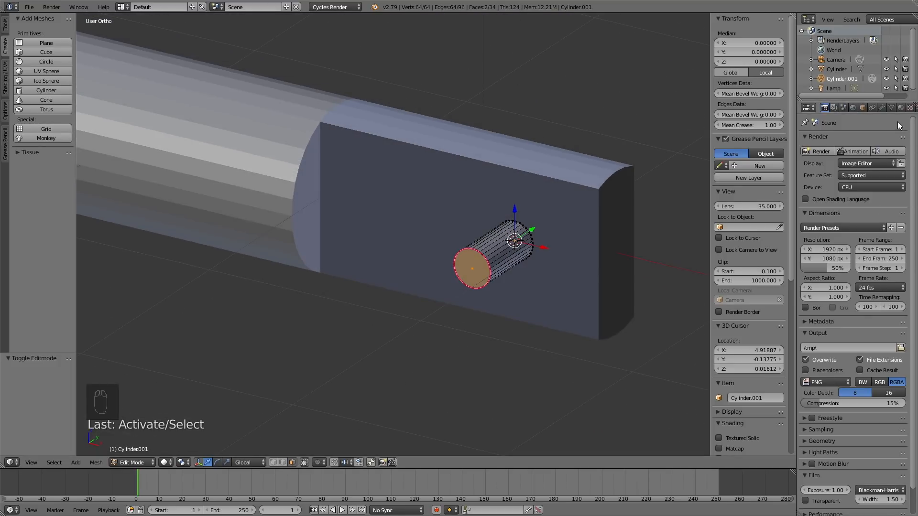
# Add a Subdivision Surface modifier to the small cylinder with View and Render subdivisions both set to 3.
pyautogui.click(882, 108)
pyautogui.click(859, 140)
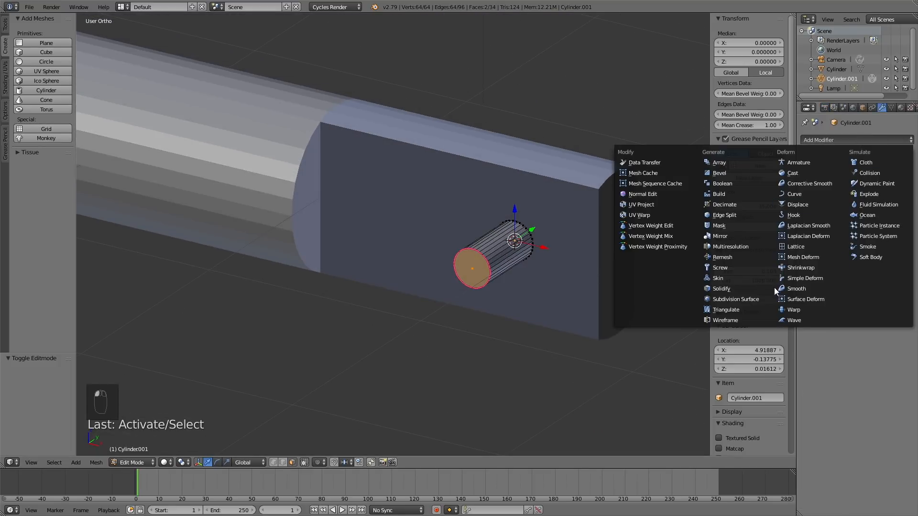
pyautogui.click(760, 299)
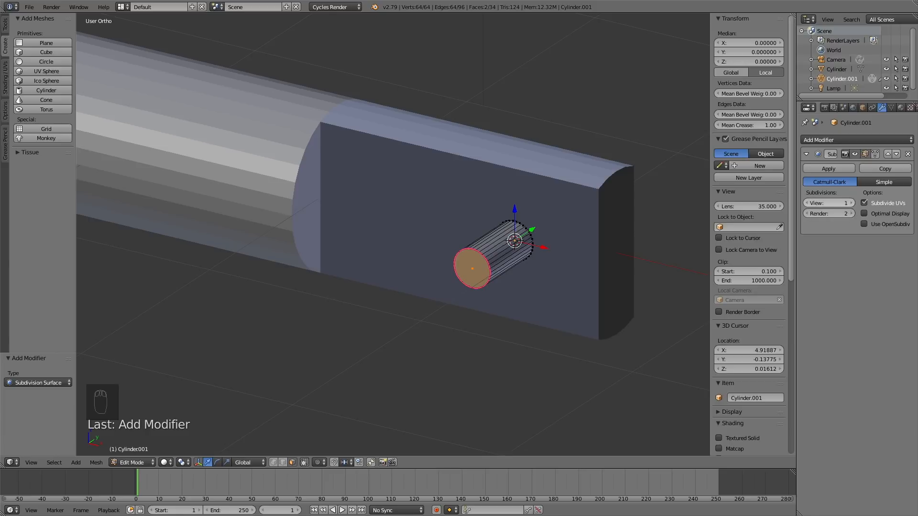
pyautogui.click(851, 203)
pyautogui.click(852, 214)
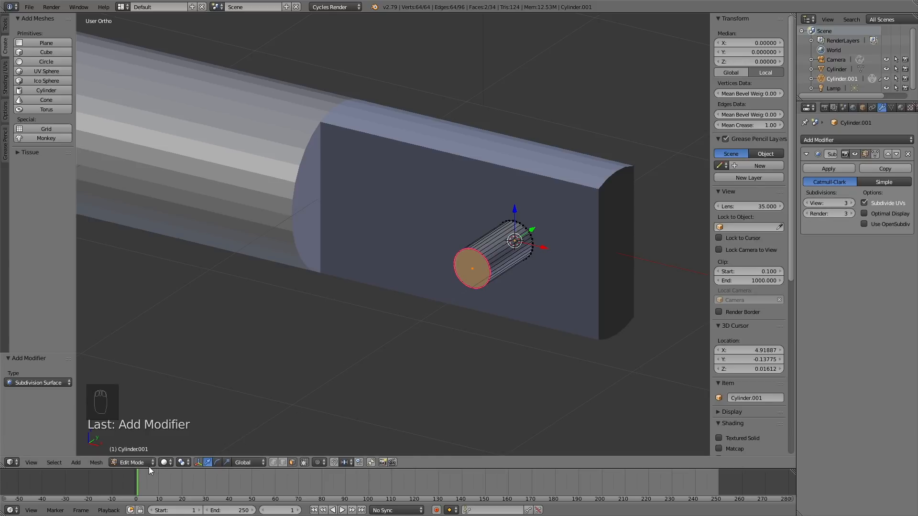
# Return to Object Mode and scale the cross pin by about 1.577 on the X and Z axes only.
pyautogui.click(121, 464)
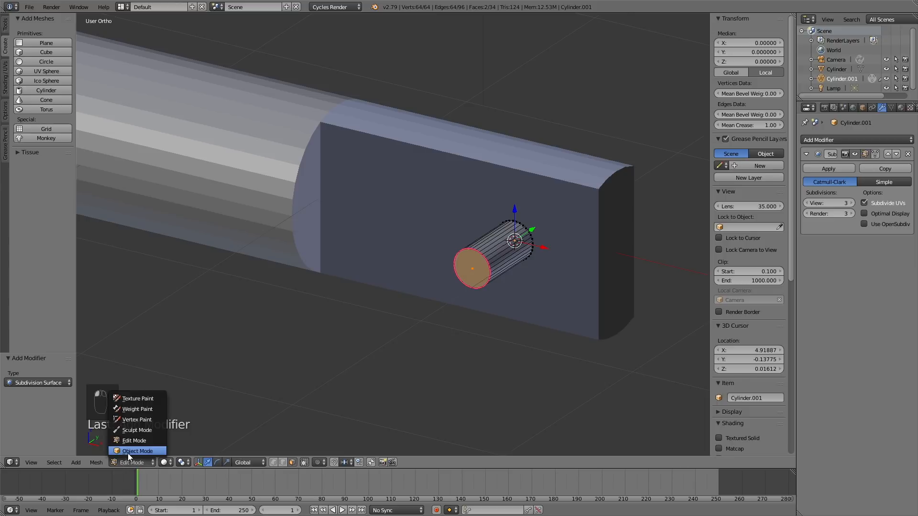
pyautogui.click(128, 452)
pyautogui.moveTo(475, 245); pyautogui.dragTo(540, 224, button='middle')
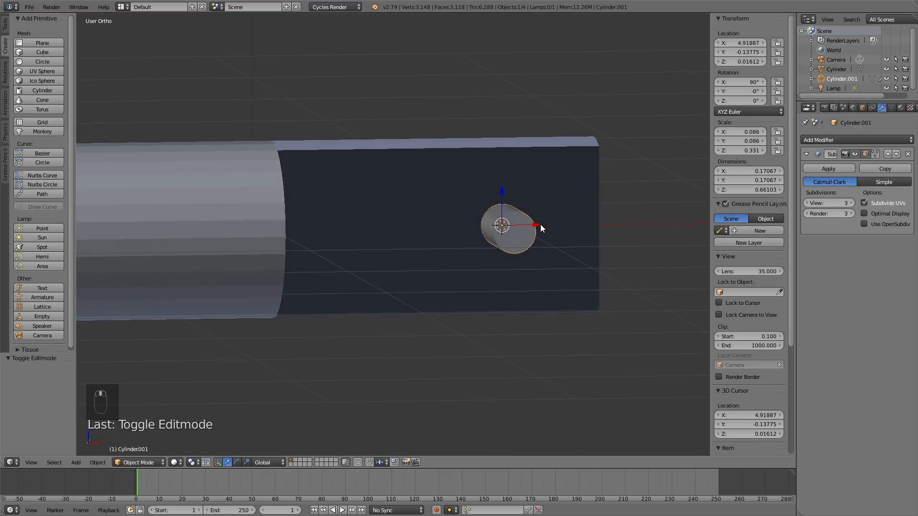
pyautogui.press('s')
pyautogui.hotkey('shift', 'y')
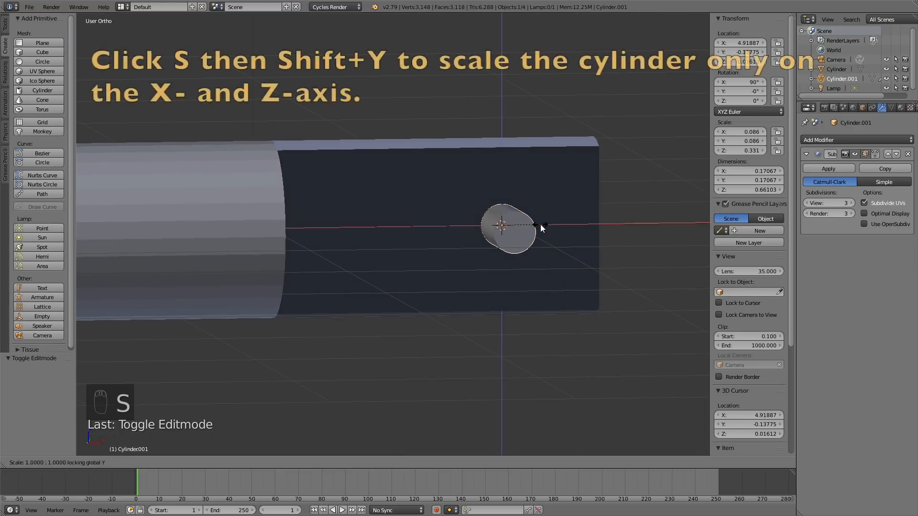
pyautogui.click(562, 216)
# Add a cube at the 3D cursor and scale it down uniformly to about 0.29.
pyautogui.moveTo(562, 217); pyautogui.dragTo(622, 247, button='middle')
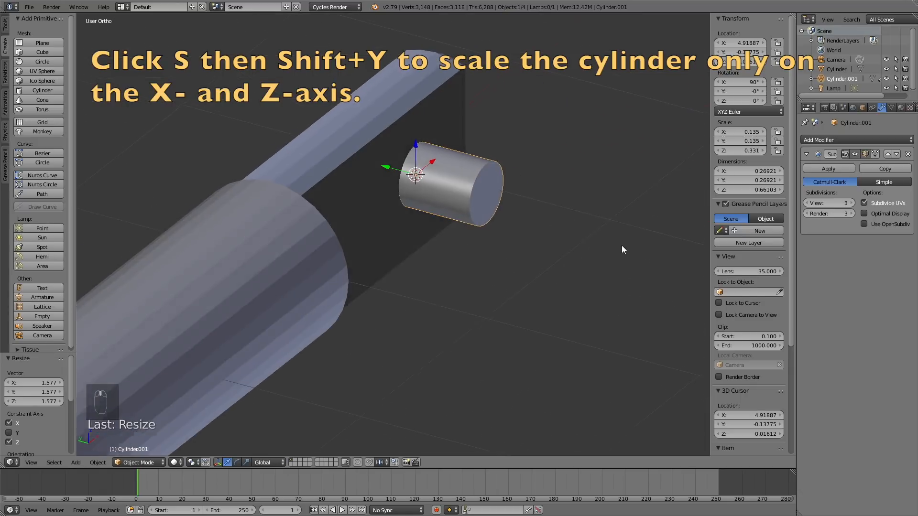
pyautogui.scroll(4, 577, 279)
pyautogui.scroll(-11, 573, 251)
pyautogui.moveTo(548, 247); pyautogui.dragTo(445, 238, button='middle')
pyautogui.scroll(5, 472, 225)
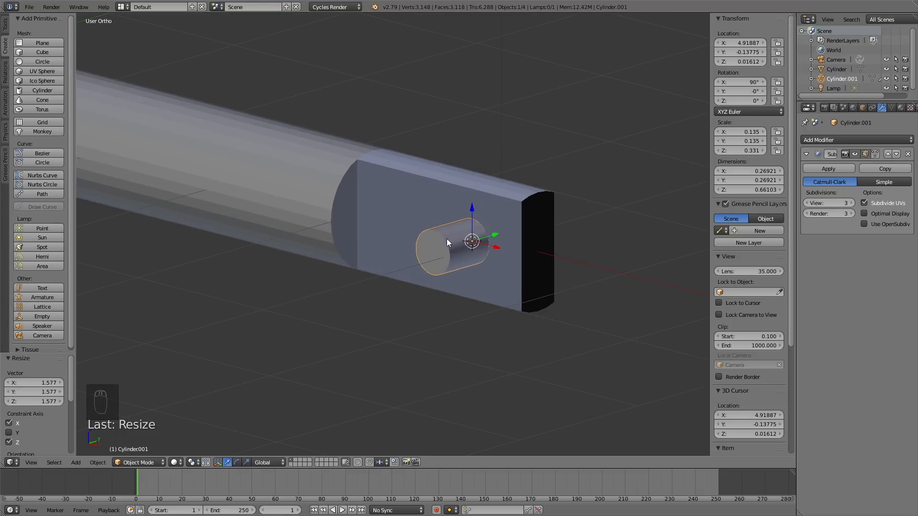
pyautogui.hotkey('shift', 'a')
pyautogui.moveTo(447, 239)
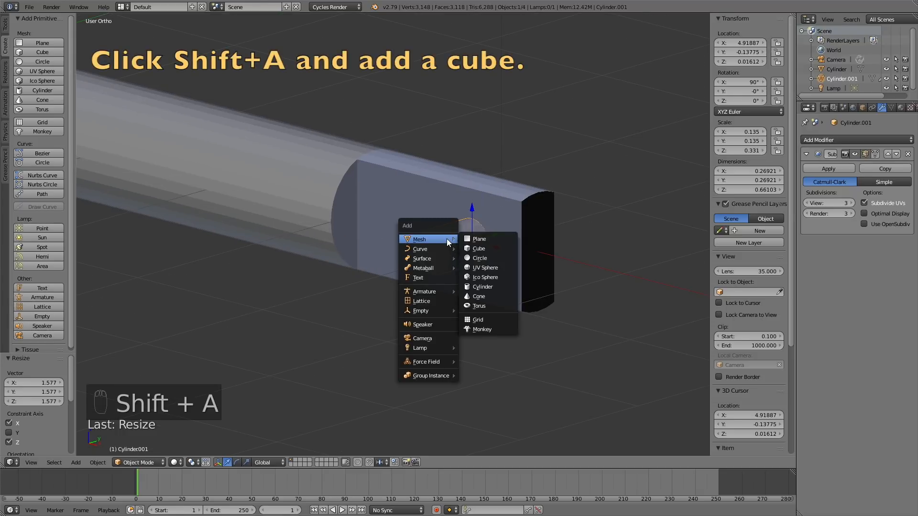
pyautogui.click(479, 248)
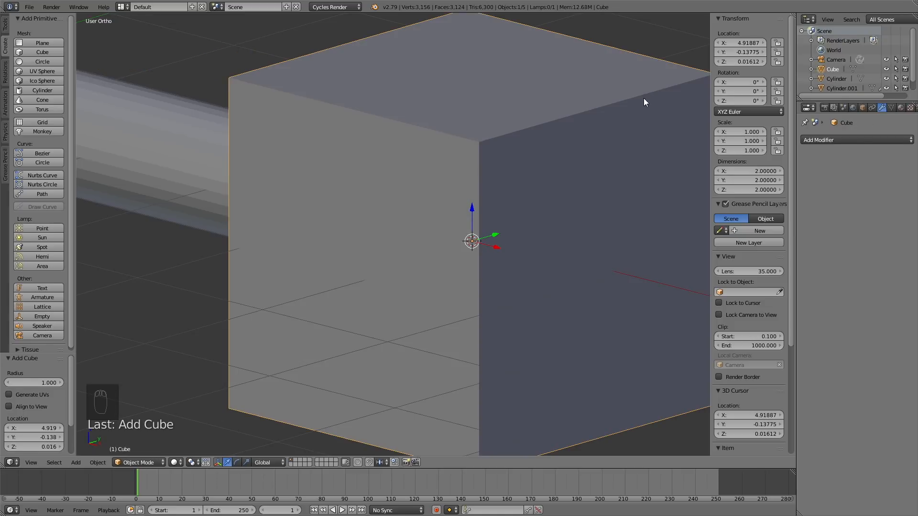
pyautogui.press('s')
pyautogui.click(540, 225)
# Scale the cube by about 0.485 along Y and move it about -0.161 along Y so it sits beside the flat extension.
pyautogui.moveTo(602, 205); pyautogui.dragTo(542, 213, button='middle')
pyautogui.press('s')
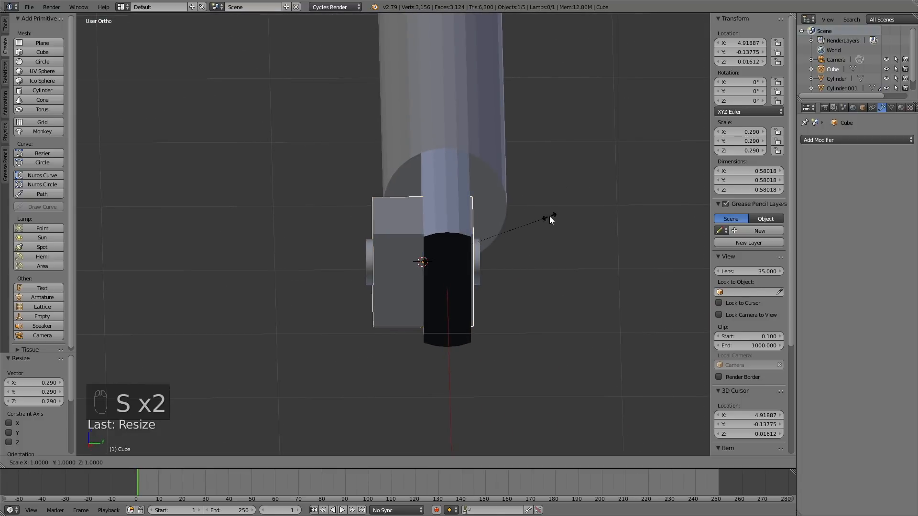
pyautogui.press('y')
pyautogui.click(482, 232)
pyautogui.press('g')
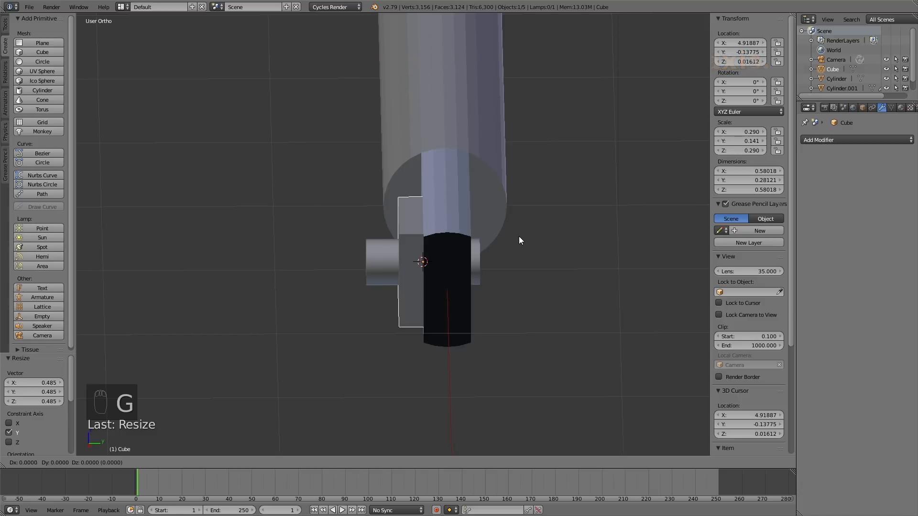
pyautogui.press('y')
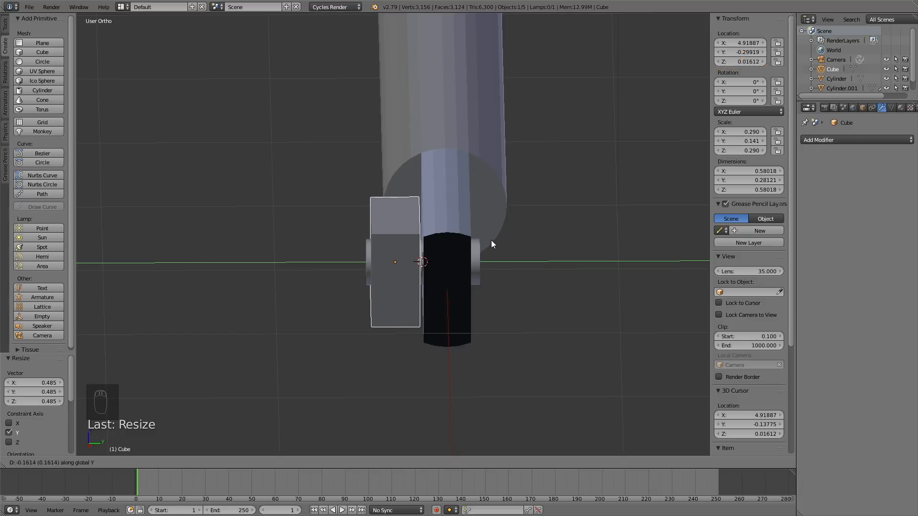
pyautogui.click(490, 240)
# Scale the cube by about 1.18 along the Z axis to roughly match the flat extension's height.
pyautogui.moveTo(489, 240); pyautogui.dragTo(585, 268, button='middle')
pyautogui.press('s')
pyautogui.press('z')
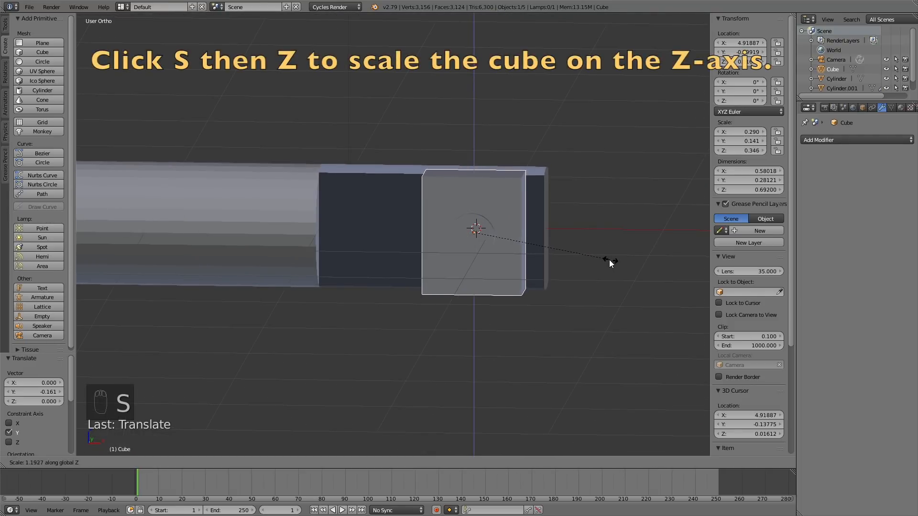
pyautogui.click(609, 259)
# In Edit Mode, select the cube's end face pointing away from the main cylinder and move it about 5.241 along X to form a long bar.
pyautogui.moveTo(610, 264); pyautogui.dragTo(524, 272, button='middle')
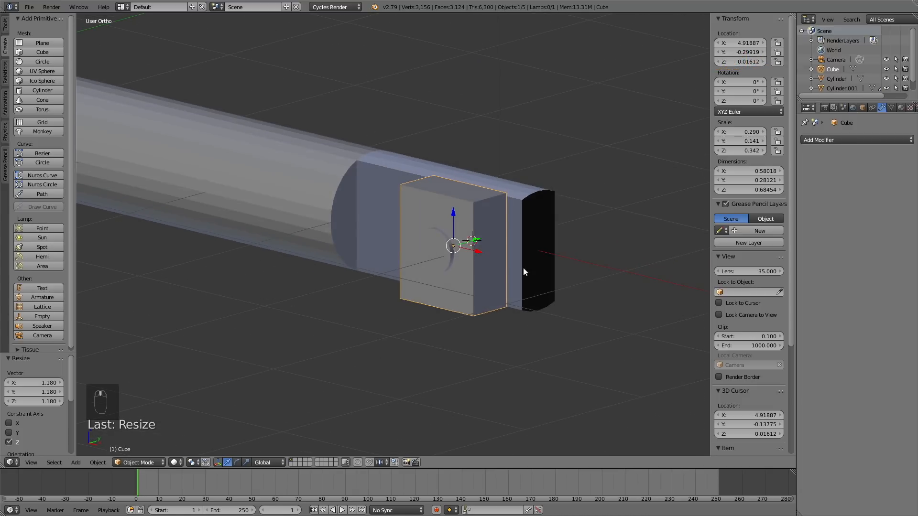
pyautogui.click(141, 462)
pyautogui.click(148, 440)
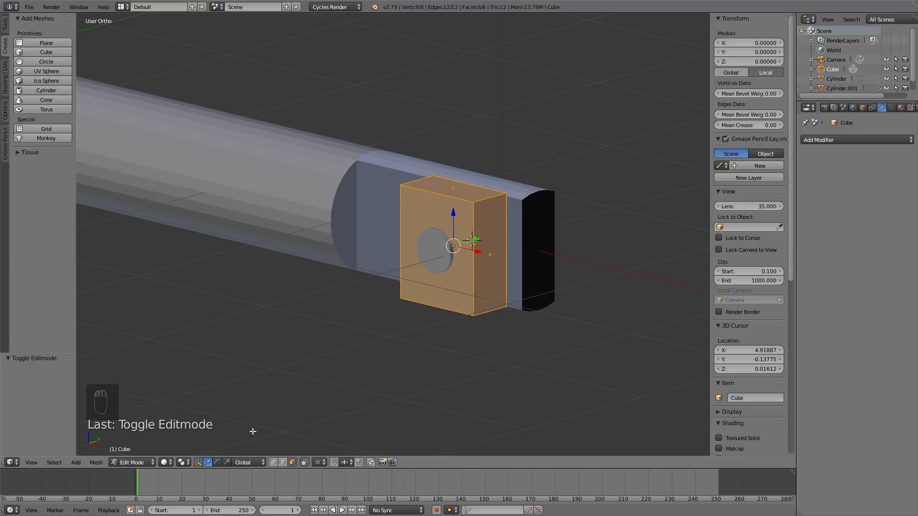
pyautogui.rightClick(490, 251)
pyautogui.scroll(-8, 531, 256)
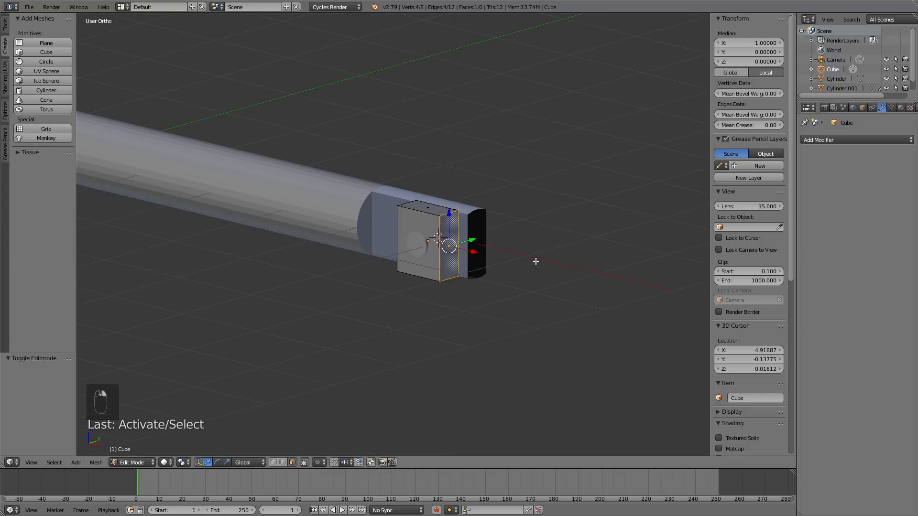
pyautogui.moveTo(537, 260); pyautogui.dragTo(480, 263, button='middle')
pyautogui.press('g')
pyautogui.press('x')
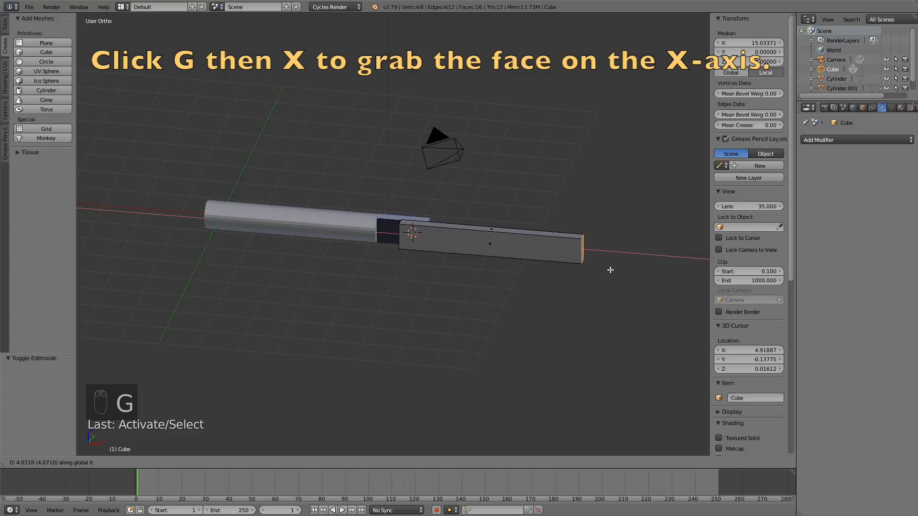
pyautogui.click(657, 262)
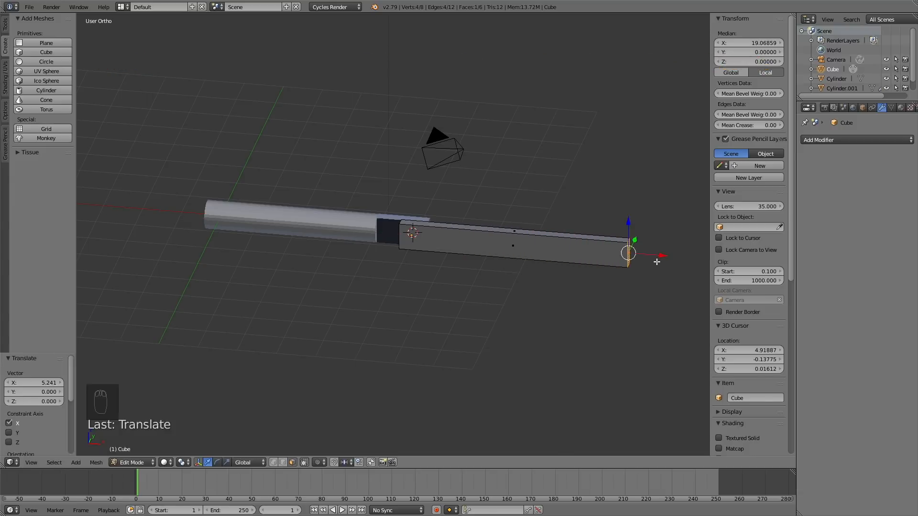
# Back in Object Mode, duplicate the cross pin and move the copy about 5.116 along X to the bar's far end.
pyautogui.moveTo(599, 257); pyautogui.dragTo(574, 253, button='middle')
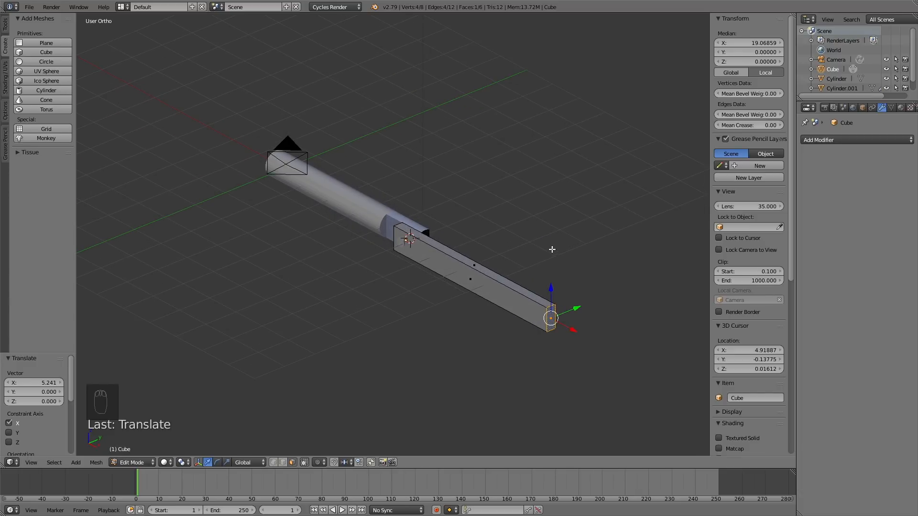
pyautogui.click(143, 462)
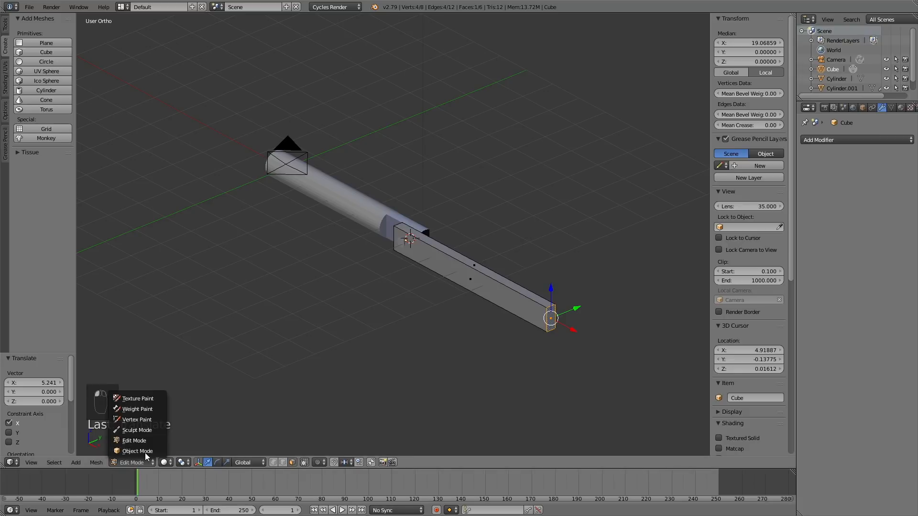
pyautogui.click(145, 452)
pyautogui.moveTo(521, 261); pyautogui.dragTo(517, 230, button='middle')
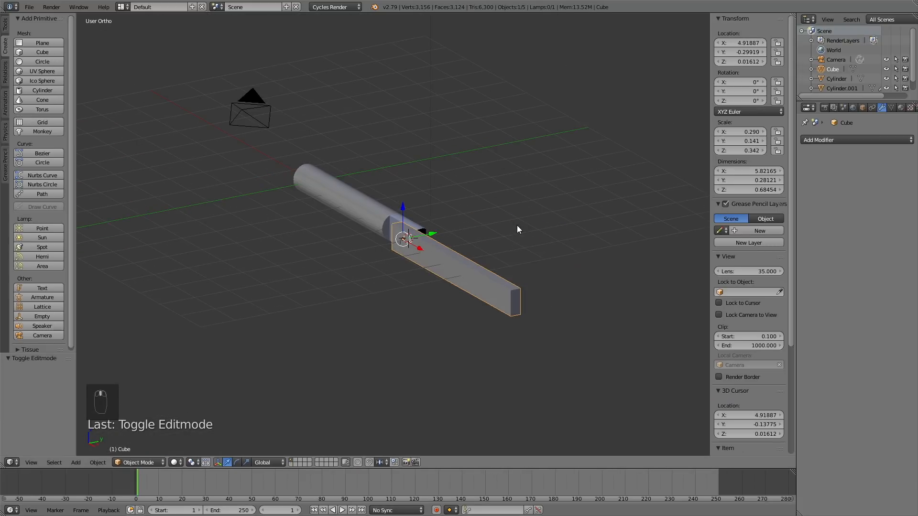
pyautogui.rightClick(399, 241)
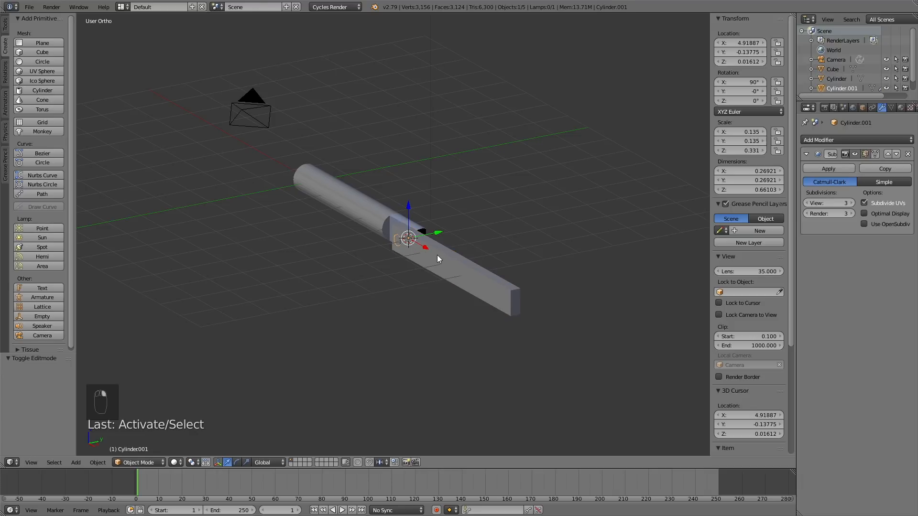
pyautogui.hotkey('shift', 'd')
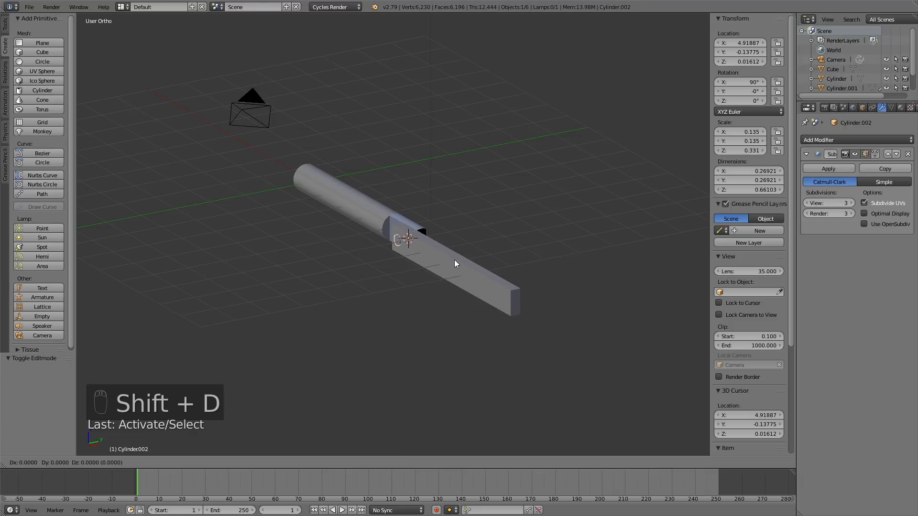
pyautogui.press('x')
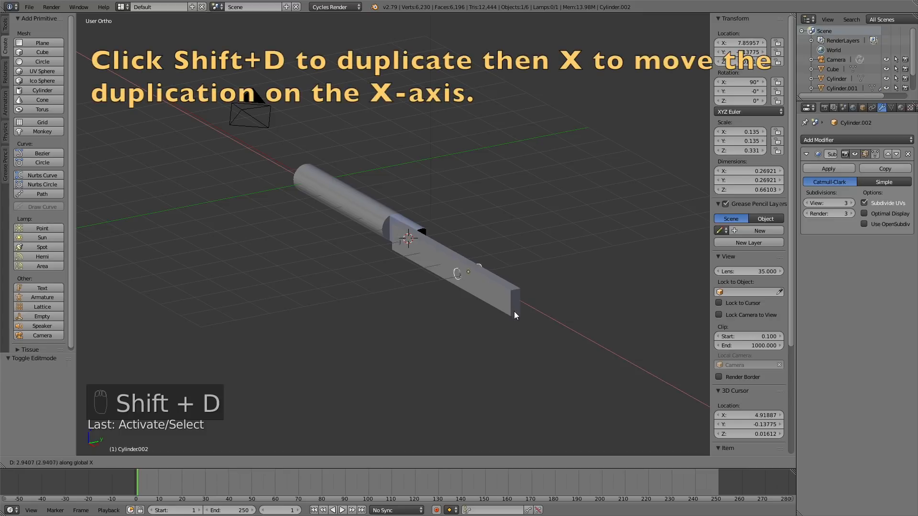
pyautogui.click(547, 340)
pyautogui.moveTo(549, 249); pyautogui.dragTo(585, 236, button='middle')
pyautogui.scroll(-1, 587, 236)
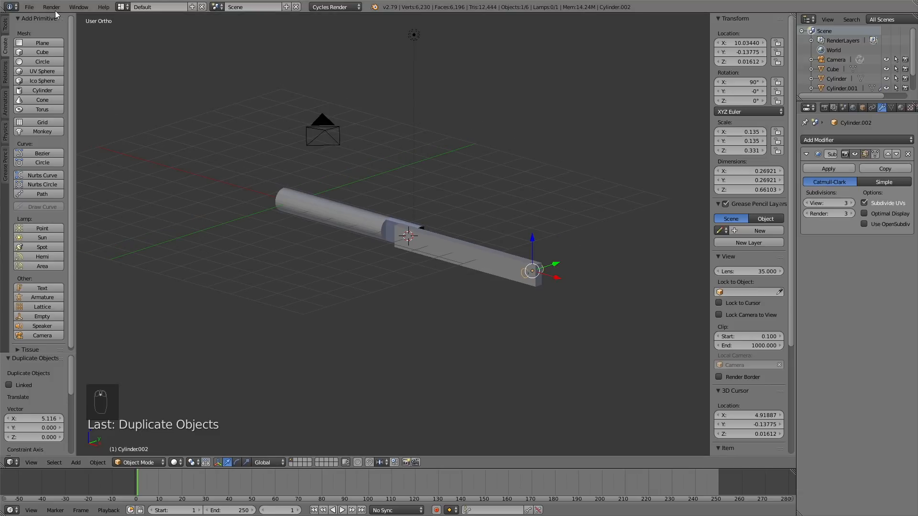
# Save the scene as a new Blender file in the Armature folder.
pyautogui.click(30, 7)
pyautogui.click(60, 90)
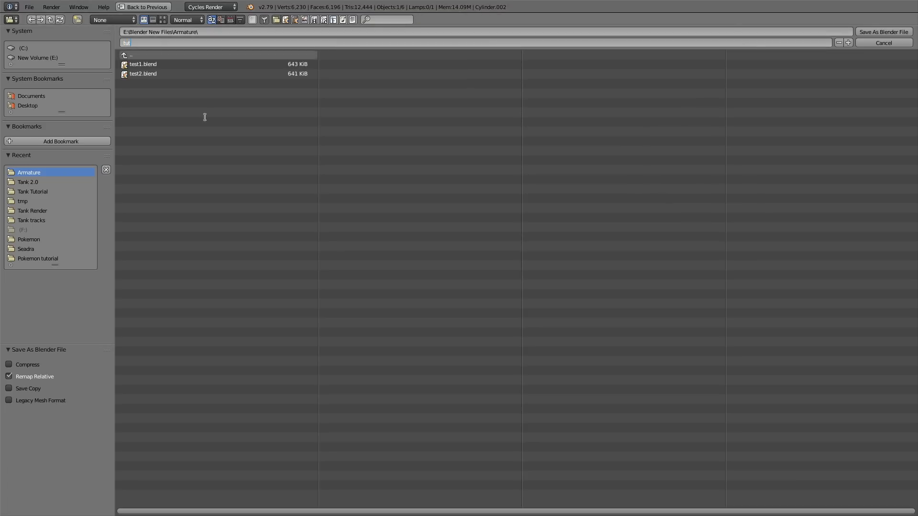
pyautogui.press('Return')
# Snap the 3D cursor to the selected duplicate pin at the bar's far end.
pyautogui.moveTo(523, 224); pyautogui.dragTo(577, 237, button='middle')
pyautogui.scroll(6, 265, 240)
pyautogui.hotkey('shift', 's')
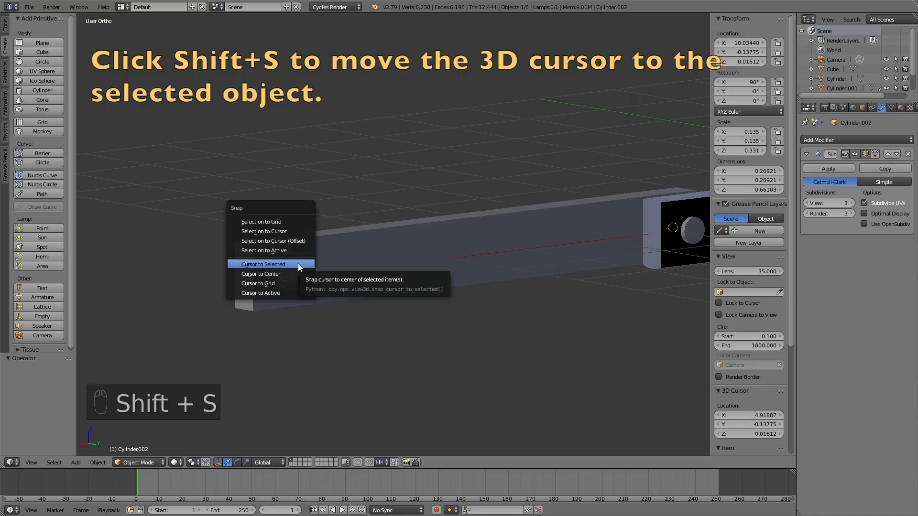
pyautogui.click(297, 264)
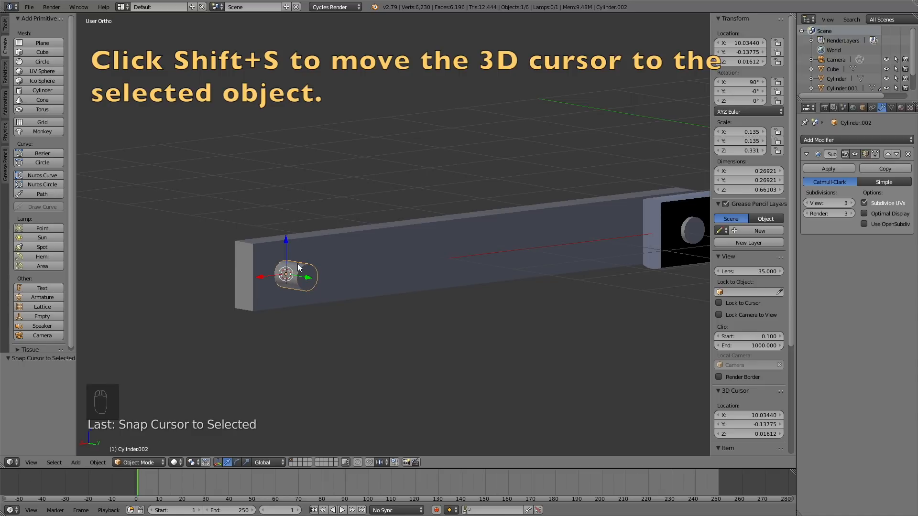
# Add a mesh circle at the 3D cursor and rotate it 90 degrees about the X axis.
pyautogui.moveTo(300, 263); pyautogui.dragTo(395, 250, button='middle')
pyautogui.hotkey('shift', 'a')
pyautogui.moveTo(369, 242)
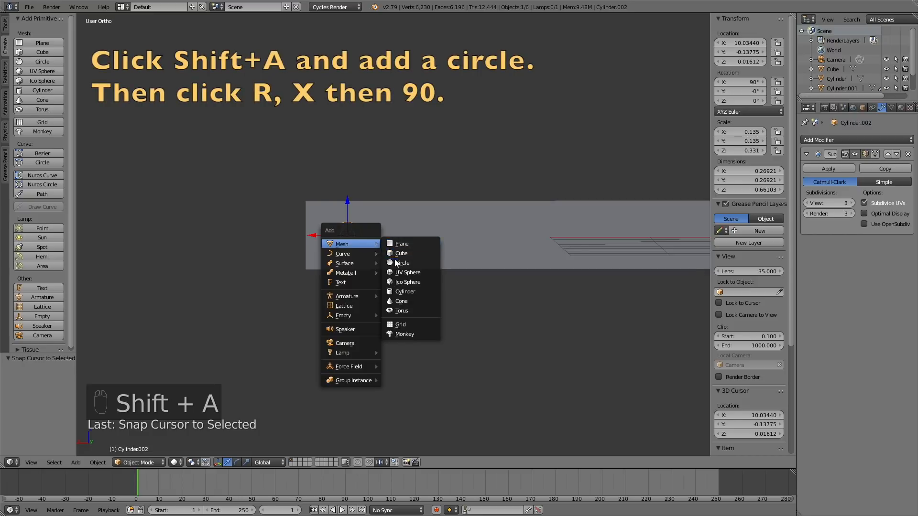
pyautogui.click(391, 254)
pyautogui.write('rx90')
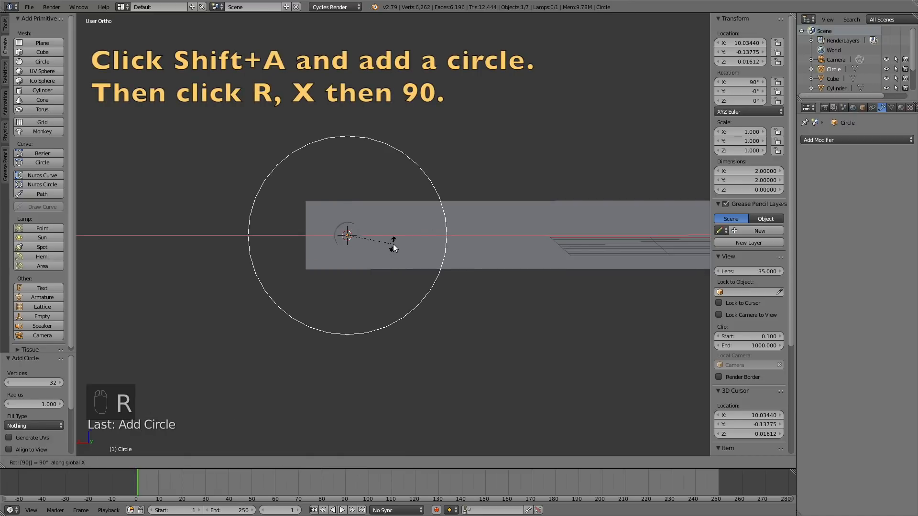
pyautogui.press('Return')
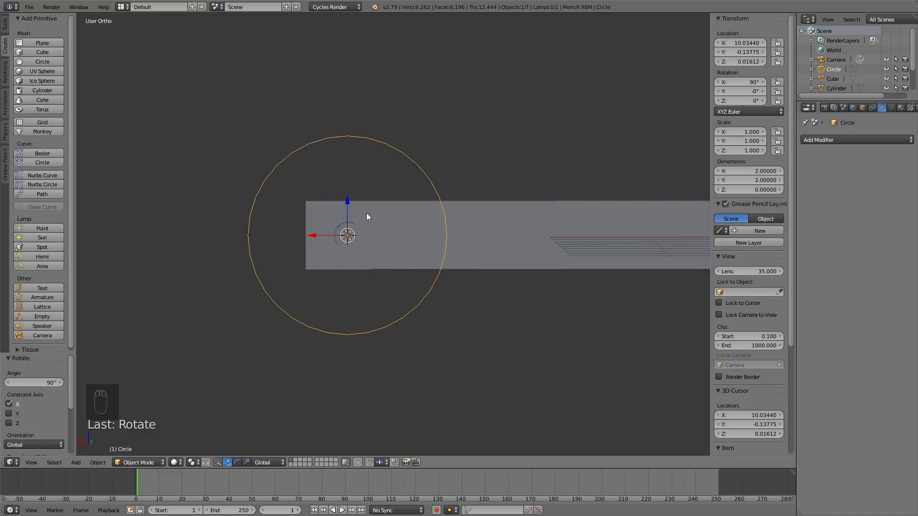
# In Edit Mode, box-select the circle's outer half of vertices beyond the bar's end and move them about 2.888 along X.
pyautogui.click(139, 462)
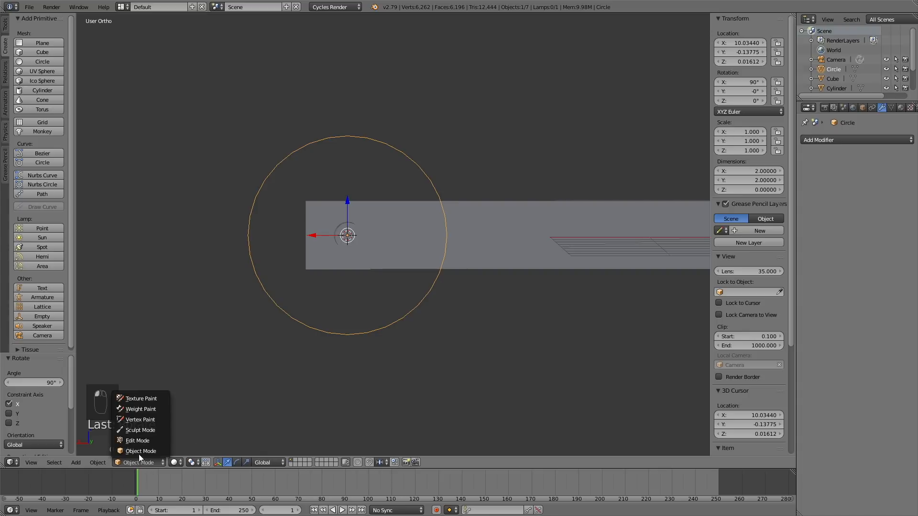
pyautogui.click(140, 444)
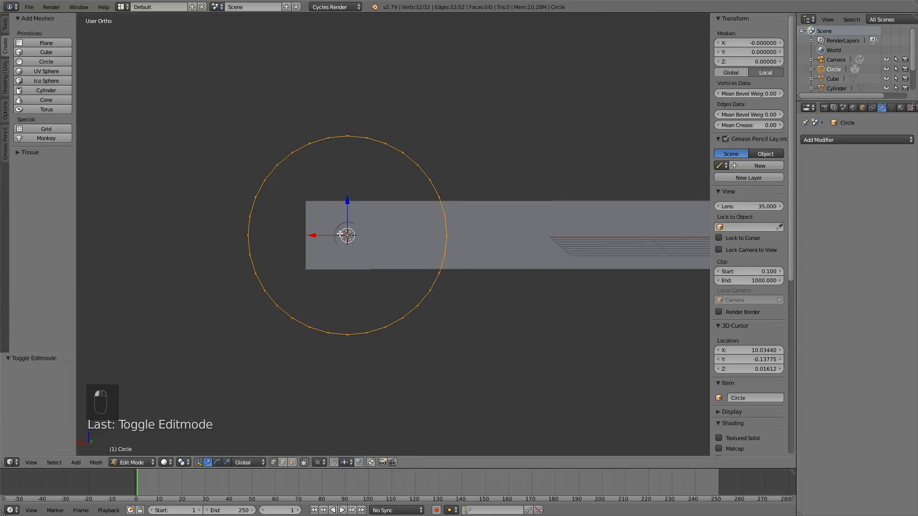
pyautogui.press('a')
pyautogui.press('b')
pyautogui.moveTo(231, 390); pyautogui.dragTo(339, 108)
pyautogui.scroll(-2, 428, 311)
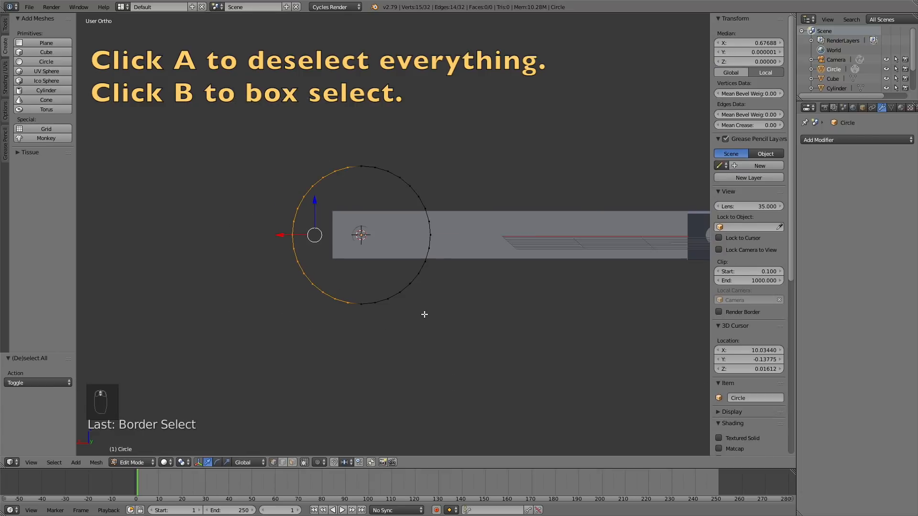
pyautogui.press('g')
pyautogui.press('x')
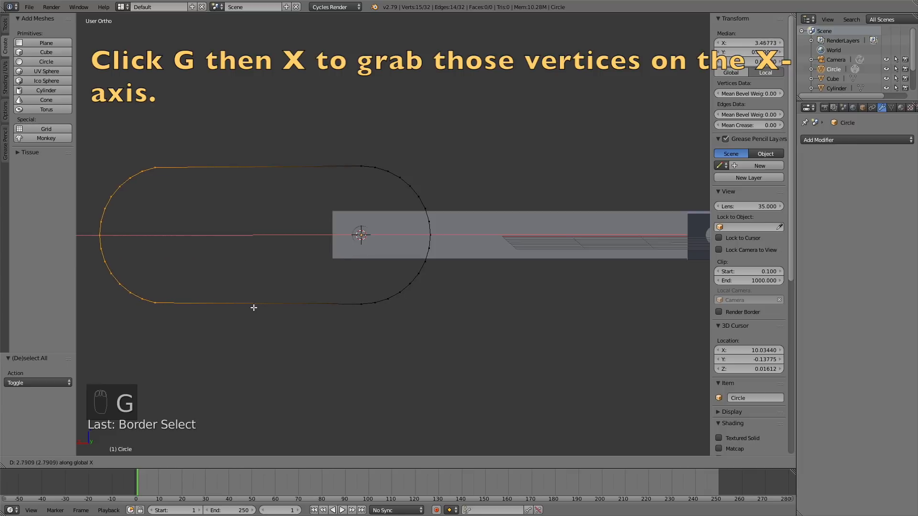
pyautogui.click(255, 306)
# Scale the selected outer vertices by about 1.233 along Z to widen that end of the outline.
pyautogui.scroll(-2, 258, 307)
pyautogui.scroll(-2, 257, 308)
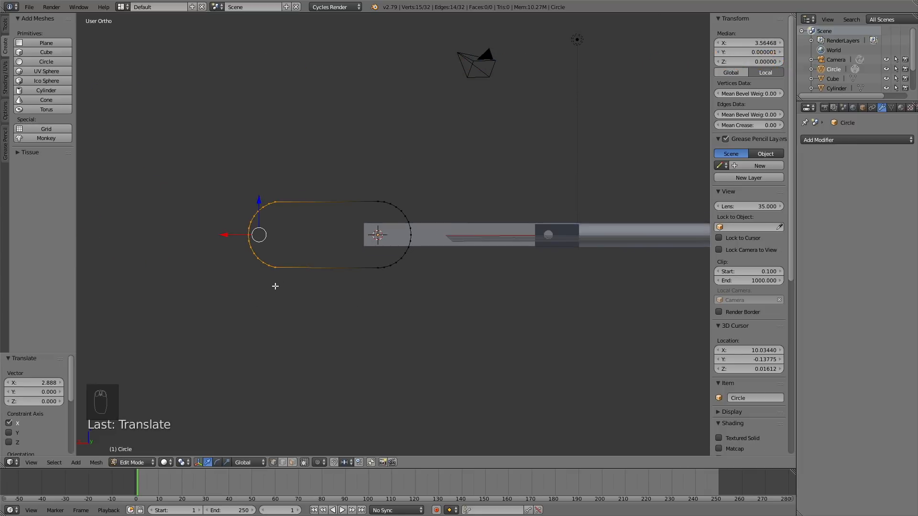
pyautogui.press('s')
pyautogui.press('z')
pyautogui.click(392, 224)
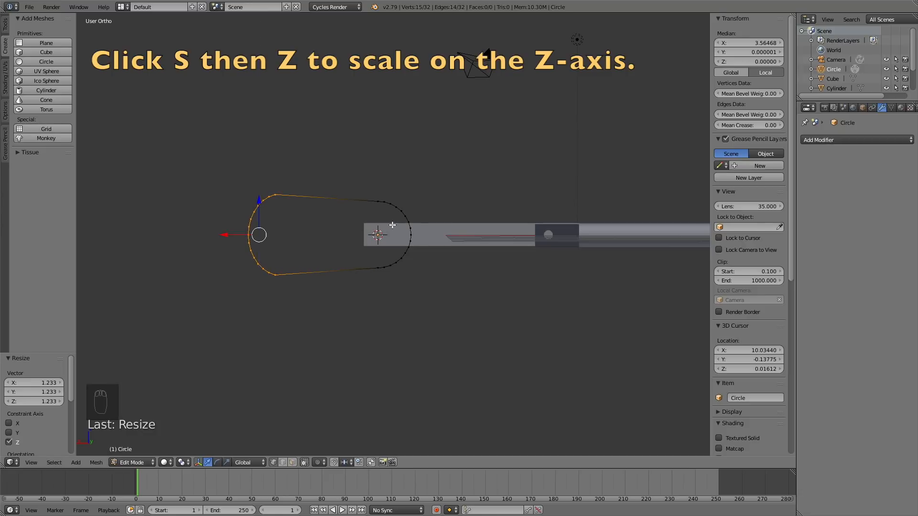
# Return to Object Mode and scale the whole circle outline down to about 0.828.
pyautogui.press('Tab')
pyautogui.press('s')
pyautogui.click(463, 181)
pyautogui.scroll(6, 410, 215)
pyautogui.scroll(-3, 312, 247)
# In Edit Mode, join the upper and lower corner vertices at each rounded end of the outline with a straight edge.
pyautogui.press('Tab')
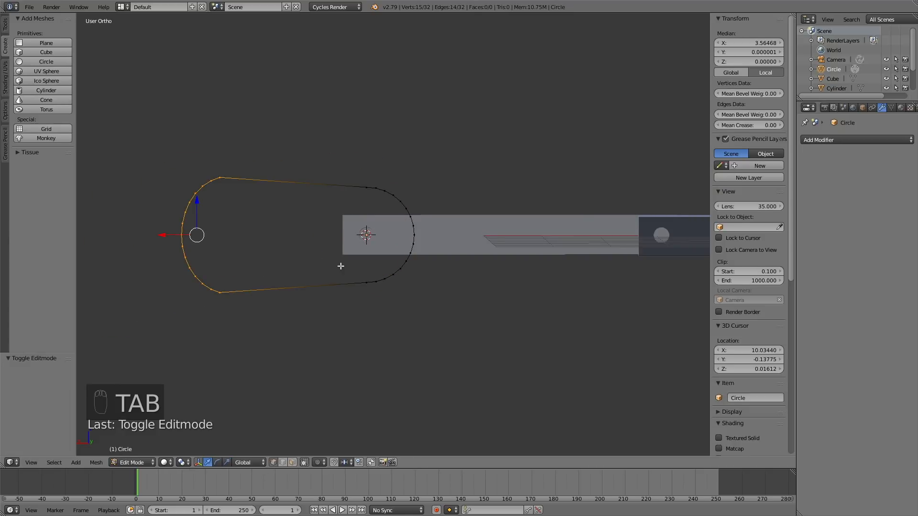
pyautogui.click(365, 282)
pyautogui.keyDown('shift'); pyautogui.click(364, 187); pyautogui.keyUp('shift')
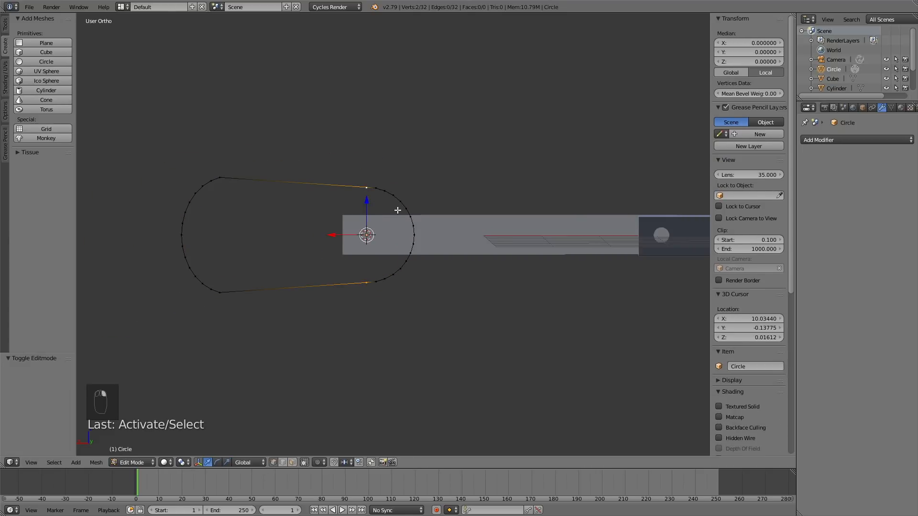
pyautogui.press('f')
pyautogui.press('a')
pyautogui.click(220, 177)
pyautogui.keyDown('shift'); pyautogui.click(220, 292); pyautogui.keyUp('shift')
pyautogui.press('f')
pyautogui.press('a')
# Fill the outline's outer rounded end, the one farthest from the bar, with a face.
pyautogui.press('b')
pyautogui.moveTo(161, 174); pyautogui.dragTo(220, 324)
pyautogui.press('f')
pyautogui.press('a')
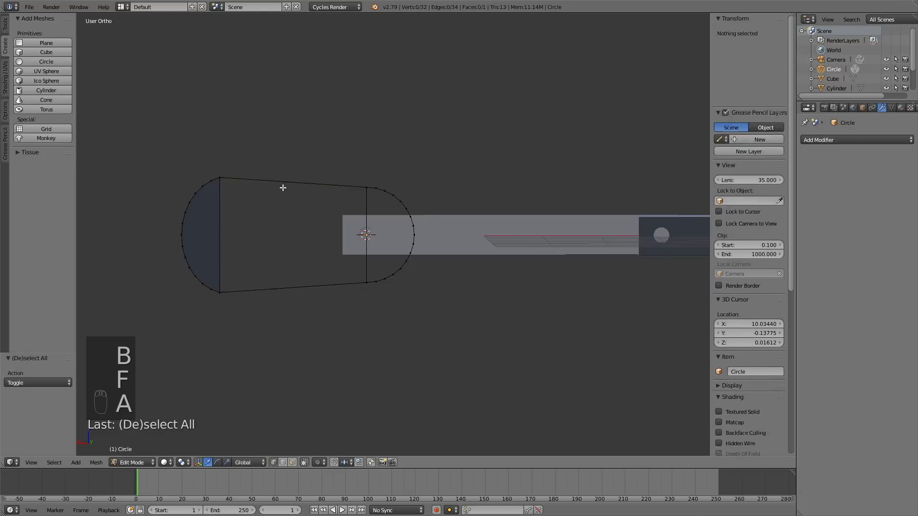
# Fill the outline's middle section with a face between its four corner vertices.
pyautogui.click(220, 178)
pyautogui.keyDown('shift'); pyautogui.click(367, 188); pyautogui.keyUp('shift')
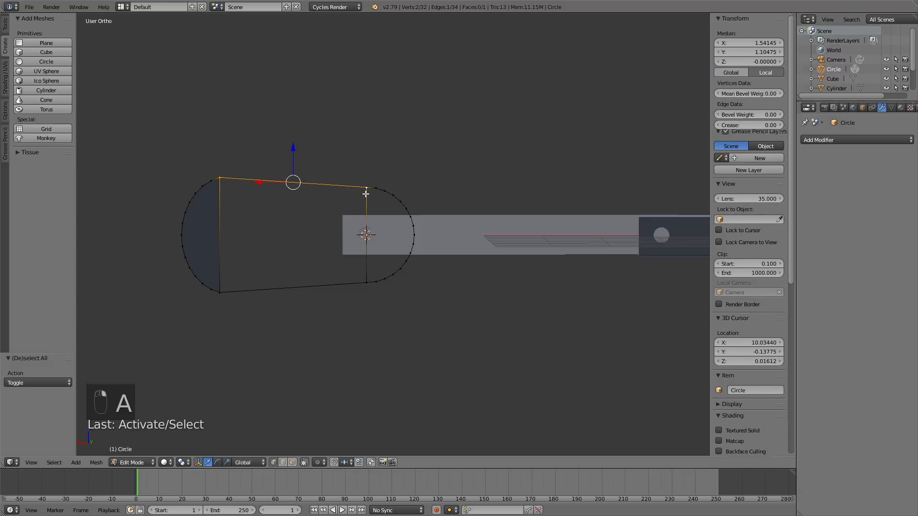
pyautogui.keyDown('shift'); pyautogui.click(366, 282); pyautogui.keyUp('shift')
pyautogui.keyDown('shift'); pyautogui.click(220, 291); pyautogui.keyUp('shift')
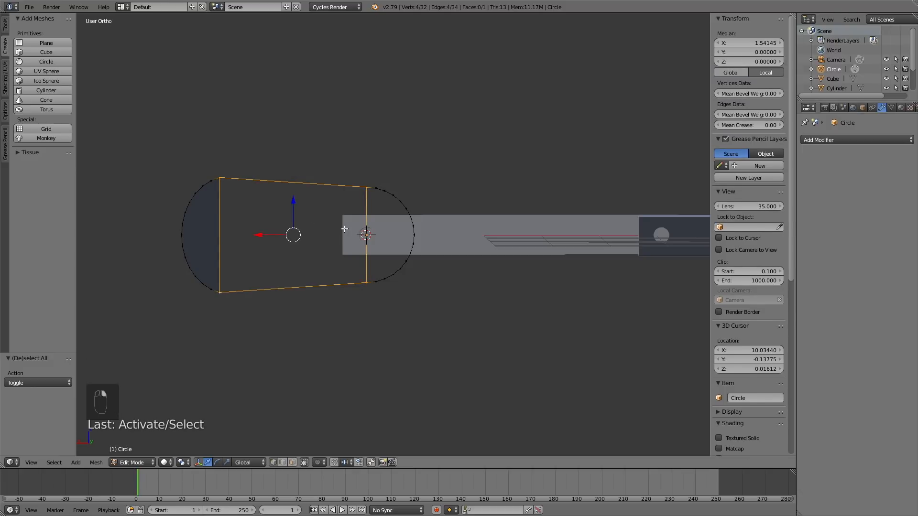
pyautogui.press('f')
pyautogui.press('a')
# Fill the outline's remaining rounded end, over the bar's tip, with a face.
pyautogui.press('b')
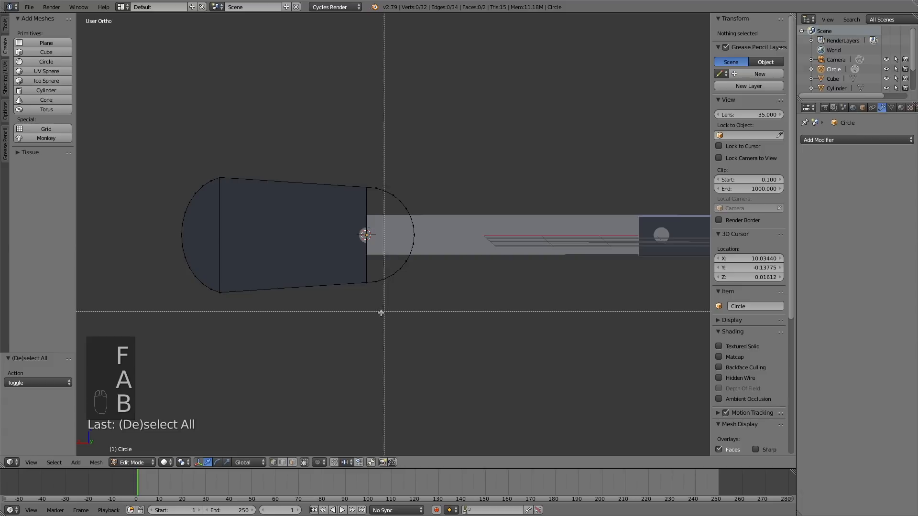
pyautogui.moveTo(353, 311); pyautogui.dragTo(443, 153)
pyautogui.press('f')
pyautogui.press('a')
# Select the entire outline and extrude it about 0.299 along Y to form a thick plate.
pyautogui.moveTo(428, 191); pyautogui.dragTo(559, 254, button='middle')
pyautogui.press('a')
pyautogui.press('e')
pyautogui.press('y')
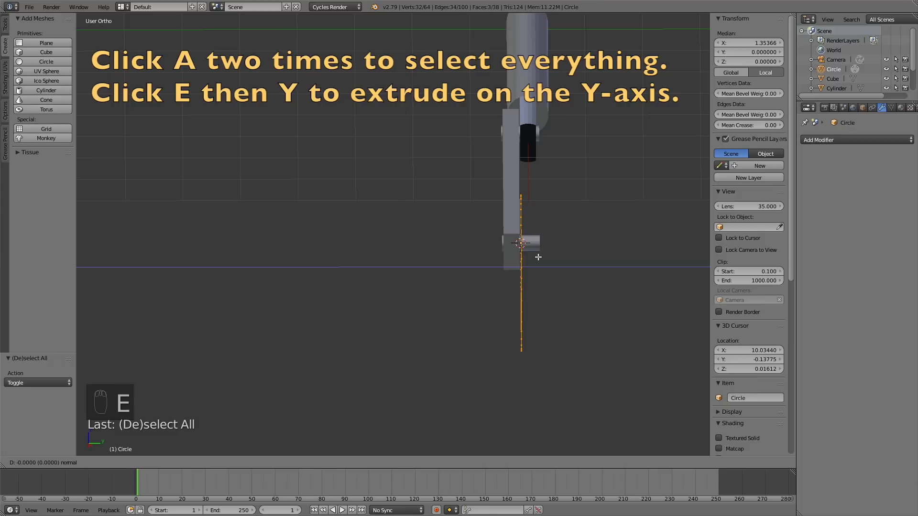
pyautogui.click(555, 257)
pyautogui.moveTo(556, 256); pyautogui.dragTo(613, 248, button='middle')
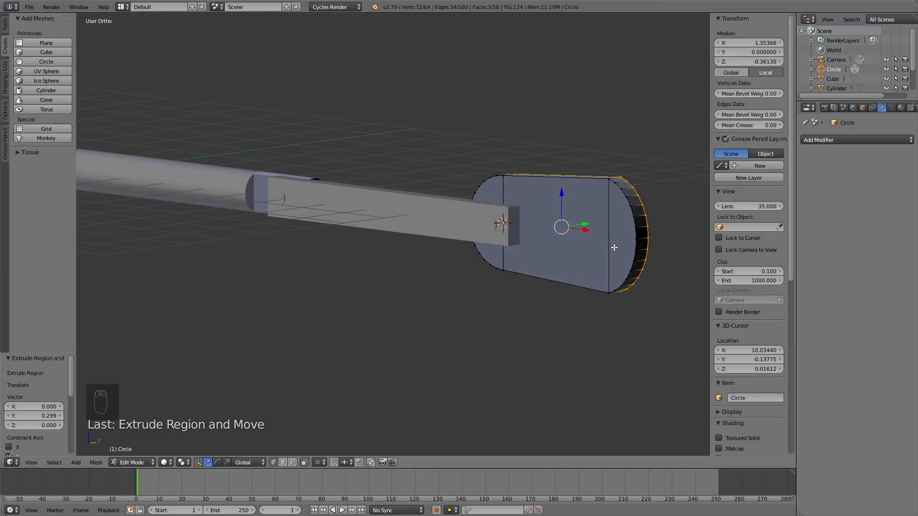
# Return to Object Mode and scale the rounded plate by about 0.709.
pyautogui.click(152, 461)
pyautogui.click(151, 449)
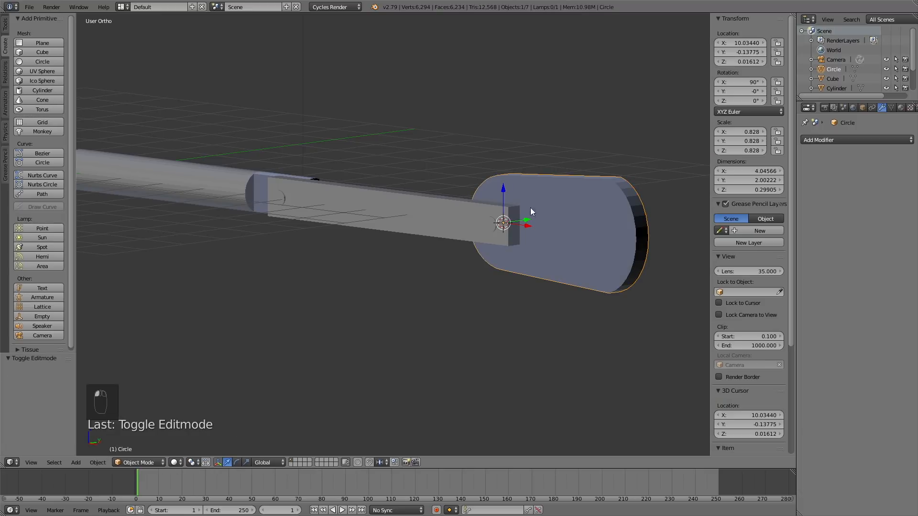
pyautogui.press('s')
pyautogui.click(598, 164)
# Move the rounded plate about 0.042 along Y, away from the bar.
pyautogui.moveTo(599, 164); pyautogui.dragTo(351, 202, button='middle')
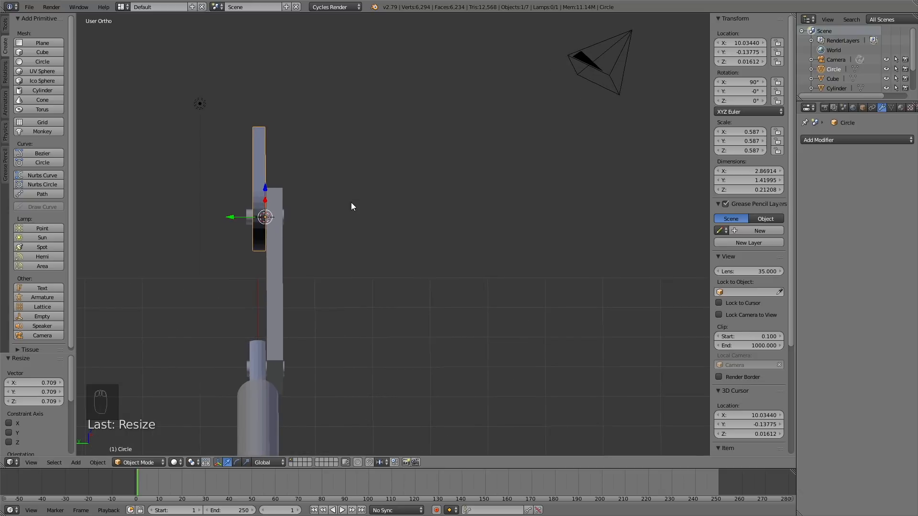
pyautogui.press('g')
pyautogui.press('y')
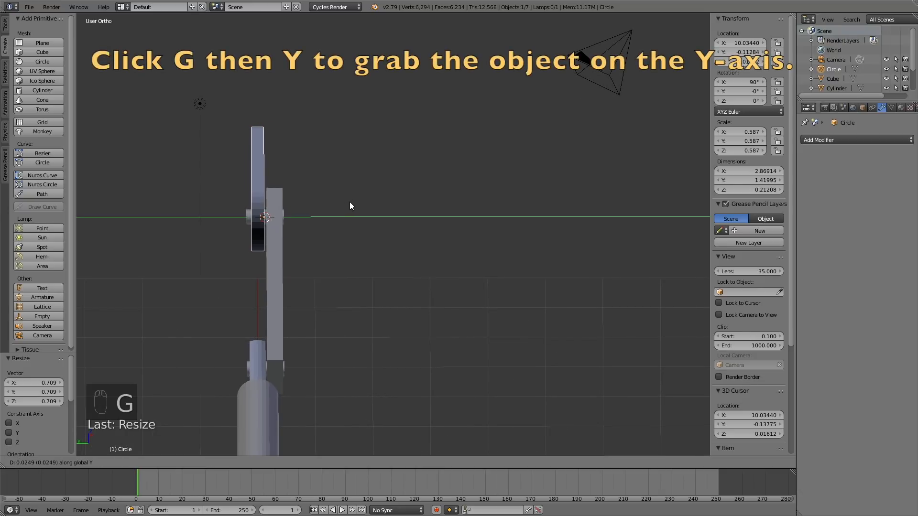
pyautogui.click(349, 202)
# In the plate's Edit Mode, add a cylinder at the 3D cursor and rotate it 90 degrees about the X axis.
pyautogui.moveTo(349, 202); pyautogui.dragTo(418, 219, button='middle')
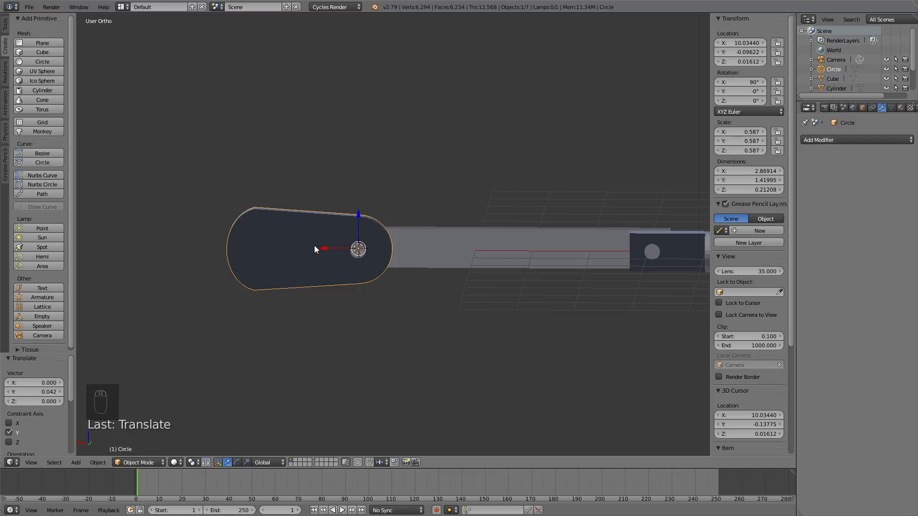
pyautogui.click(141, 462)
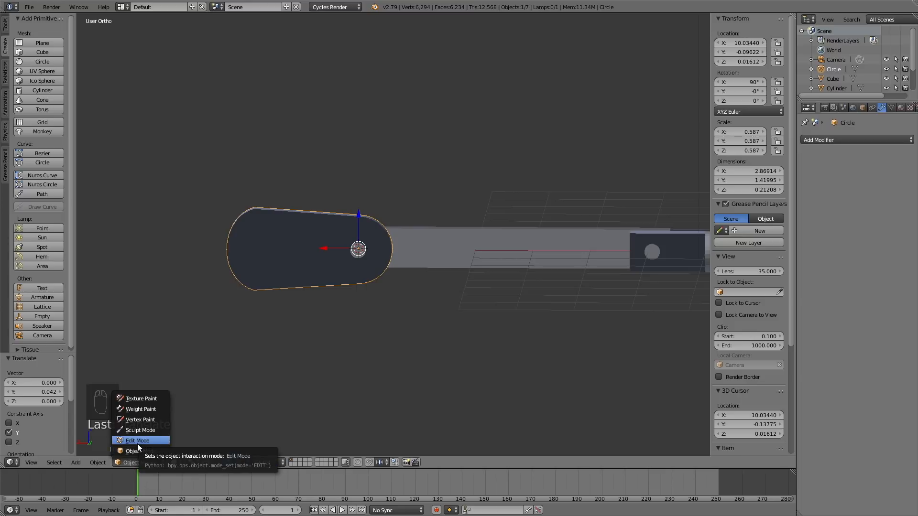
pyautogui.click(144, 441)
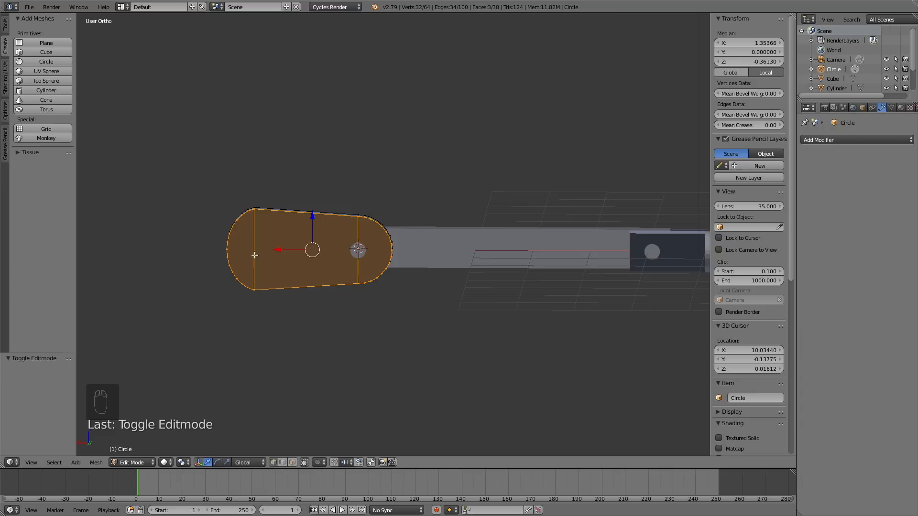
pyautogui.moveTo(287, 250); pyautogui.dragTo(285, 248, button='middle')
pyautogui.hotkey('shift', 'a')
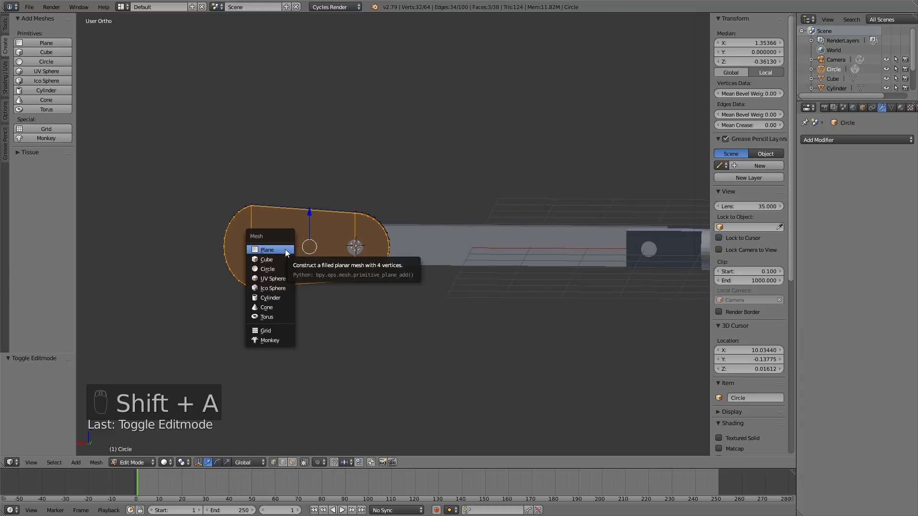
pyautogui.click(279, 297)
pyautogui.moveTo(367, 250); pyautogui.dragTo(479, 250, button='middle')
pyautogui.press('r')
pyautogui.press('x')
pyautogui.press('9')
pyautogui.press('0')
pyautogui.press('Return')
# Scale the new cylinder down uniformly so it is smaller than the plate's rounded end.
pyautogui.moveTo(522, 251); pyautogui.dragTo(502, 223, button='middle')
pyautogui.press('s')
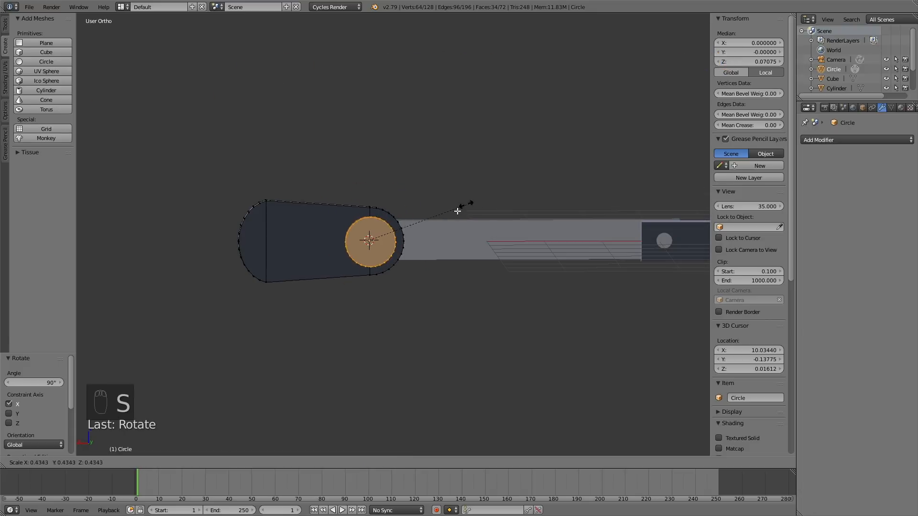
pyautogui.click(437, 227)
# Move the cylinder about 0.144 along Y and about 1.740 along X toward the plate's outer end.
pyautogui.moveTo(436, 227); pyautogui.dragTo(533, 264, button='middle')
pyautogui.press('g')
pyautogui.press('y')
pyautogui.click(557, 267)
pyautogui.press('g')
pyautogui.press('x')
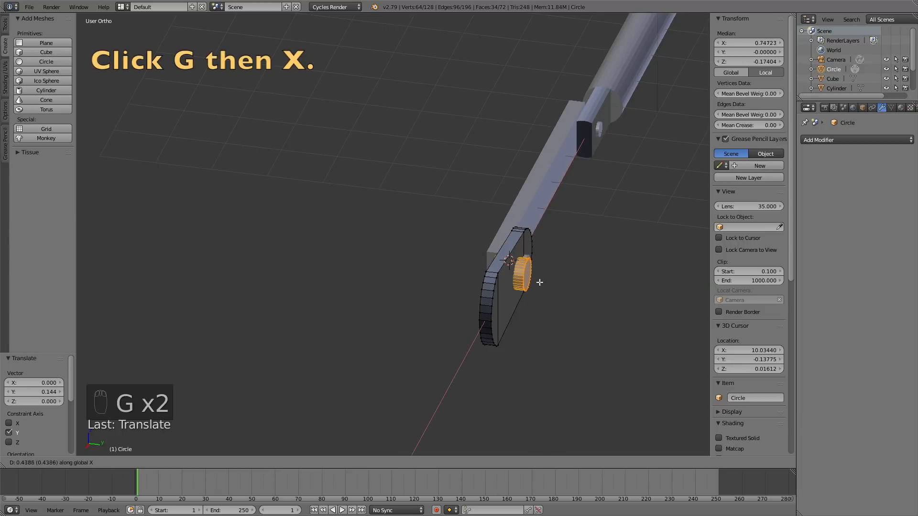
pyautogui.click(520, 306)
# Move the cylinder about 0.125 further along Y so it protrudes from the plate's outer side.
pyautogui.moveTo(521, 306); pyautogui.dragTo(568, 276, button='middle')
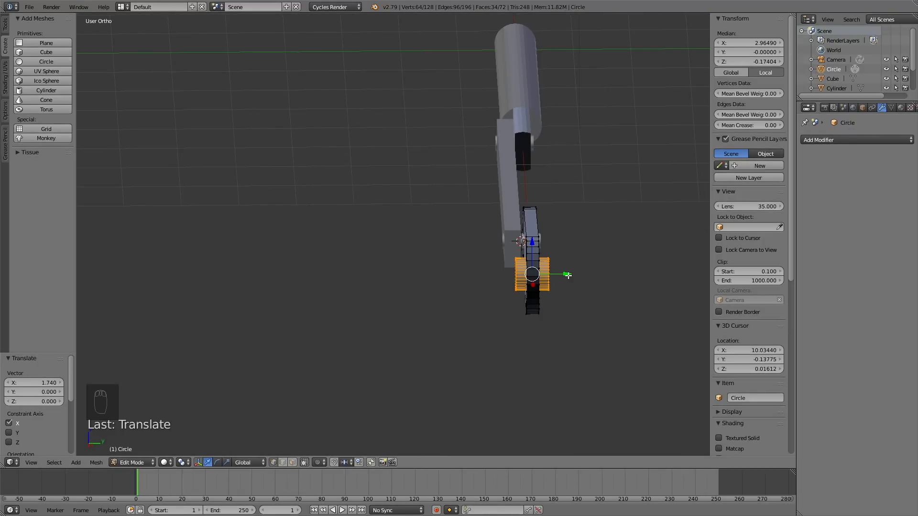
pyautogui.press('g')
pyautogui.press('y')
pyautogui.click(575, 275)
# Scale the cylinder by about 0.497 on X and Z only, locking the Y axis.
pyautogui.moveTo(575, 275); pyautogui.dragTo(548, 253, button='middle')
pyautogui.press('s')
pyautogui.hotkey('shift', 'y')
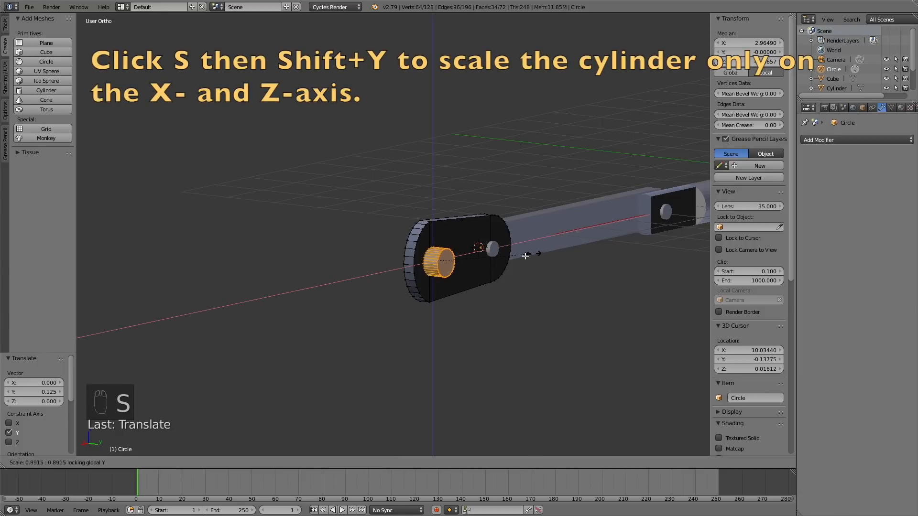
pyautogui.click(490, 258)
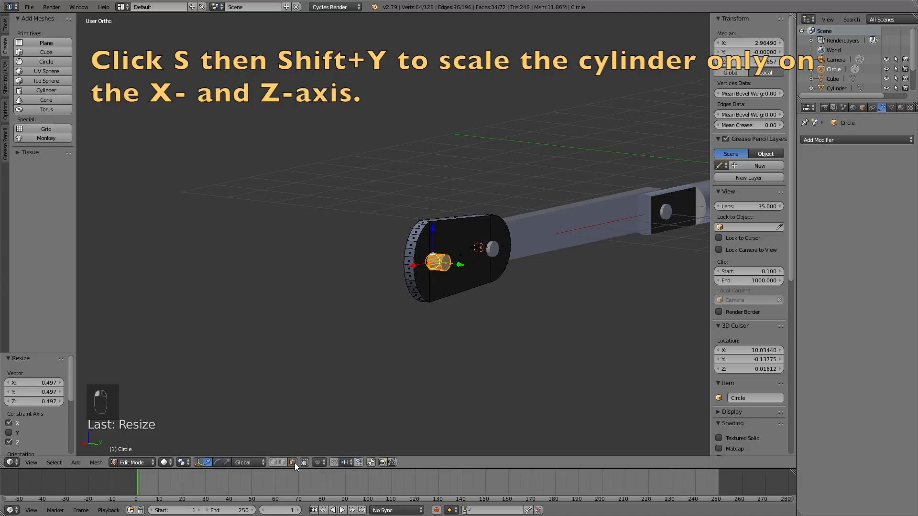
# In face select mode, select the cylinder's protruding end face and move it about 1.448 along Y to lengthen the shaft.
pyautogui.rightClick(446, 263)
pyautogui.moveTo(618, 289); pyautogui.dragTo(581, 265, button='middle')
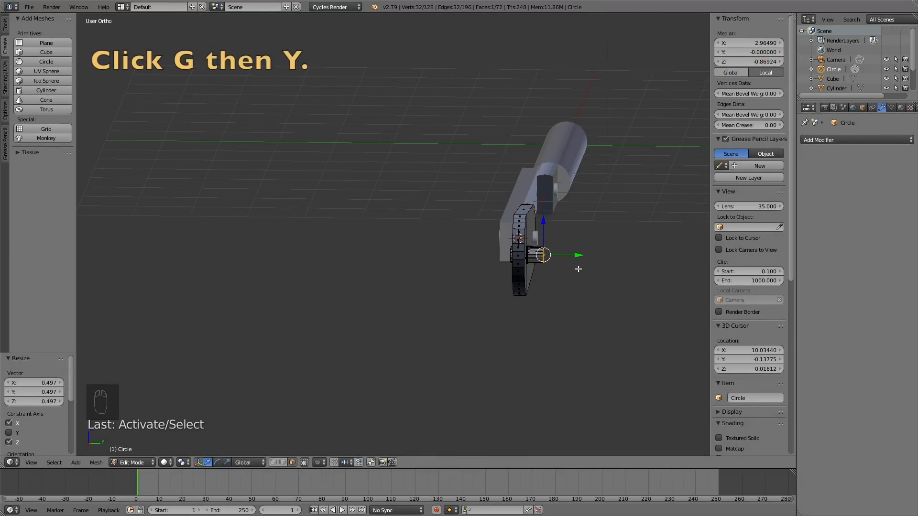
pyautogui.press('g')
pyautogui.press('y')
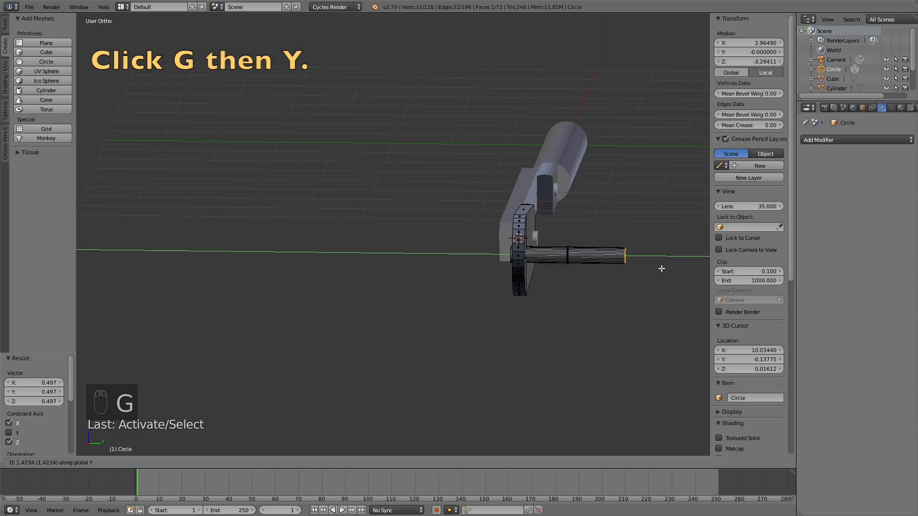
pyautogui.click(663, 269)
# Extrude the shaft's end face in place, widen it by about 1.665, and extrude it outward into a thick cap.
pyautogui.moveTo(651, 279); pyautogui.dragTo(580, 285, button='middle')
pyautogui.scroll(-2, 455, 276)
pyautogui.scroll(6, 453, 286)
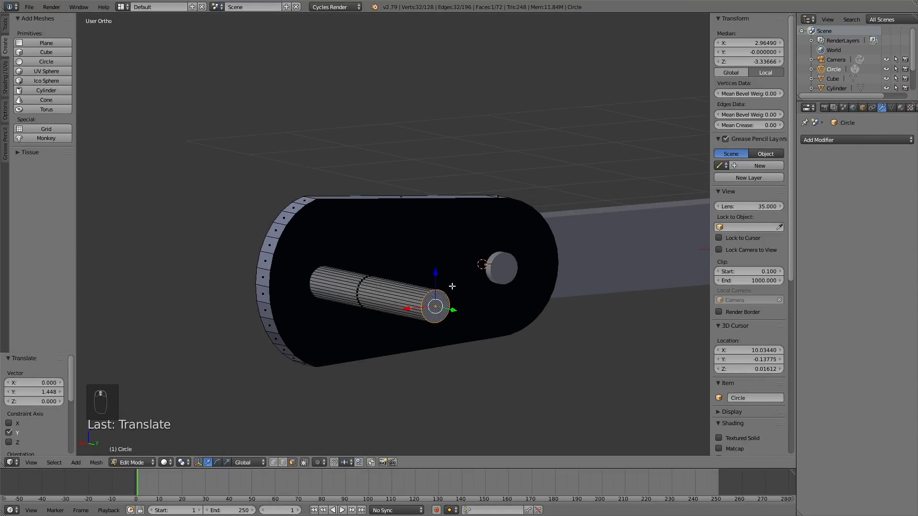
pyautogui.moveTo(484, 282); pyautogui.dragTo(610, 274, button='middle')
pyautogui.press('e')
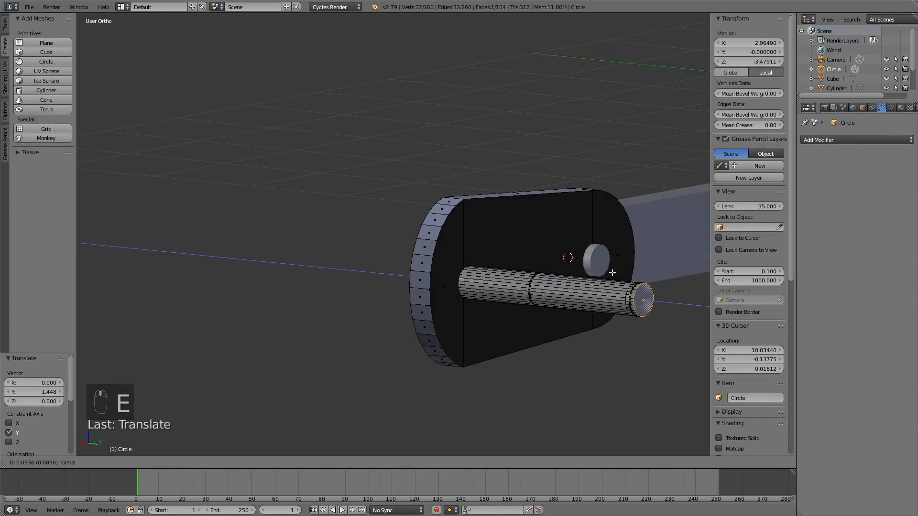
pyautogui.click(600, 264)
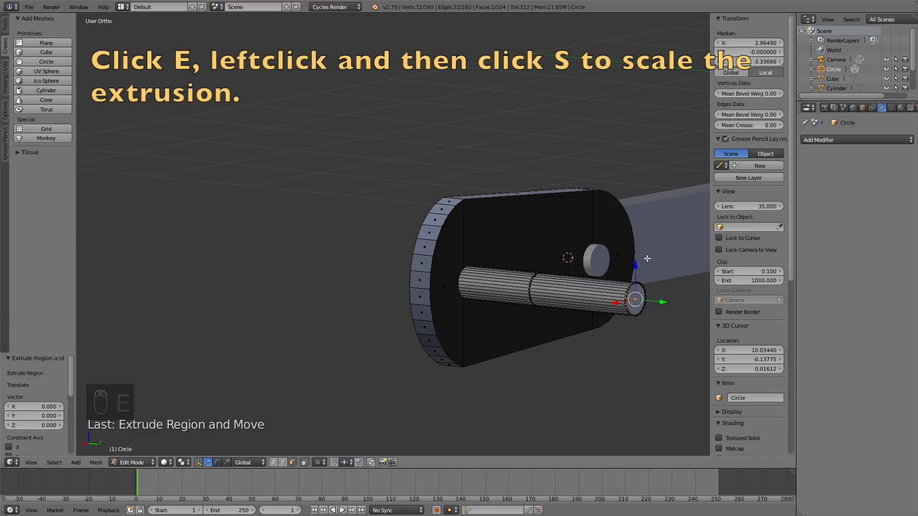
pyautogui.press('s')
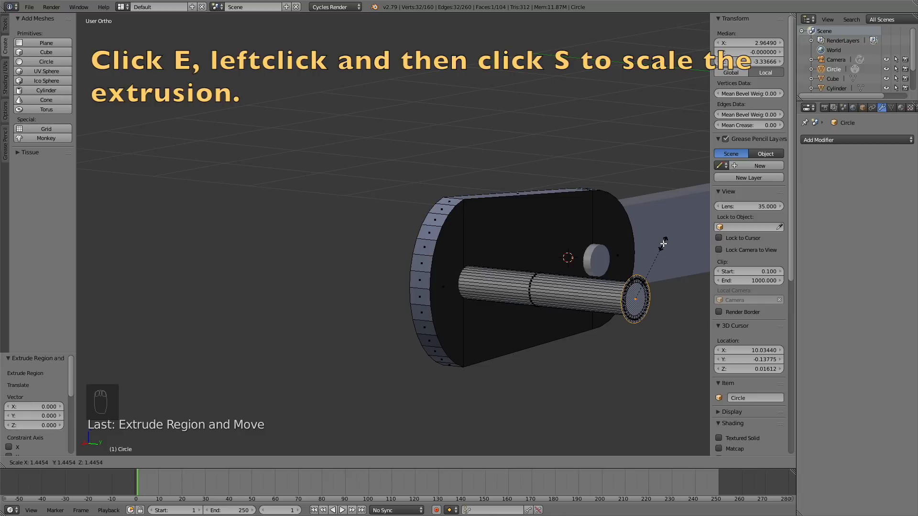
pyautogui.click(668, 236)
pyautogui.press('e')
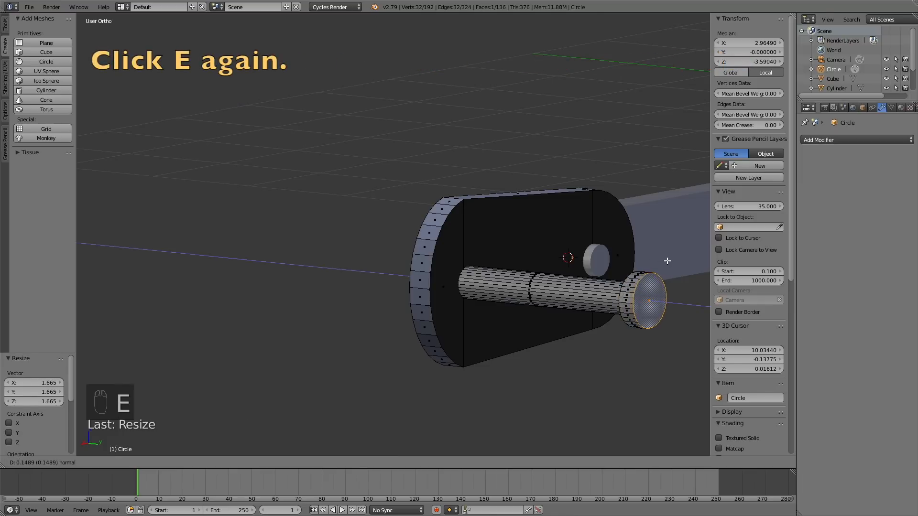
pyautogui.click(612, 287)
# Select the face loop around the cap's side, duplicate it, and scale the copy by about 9.429 on X and Z only.
pyautogui.moveTo(612, 287); pyautogui.dragTo(606, 308, button='middle')
pyautogui.press('a')
pyautogui.keyDown('alt'); pyautogui.rightClick(371, 377); pyautogui.keyUp('alt')
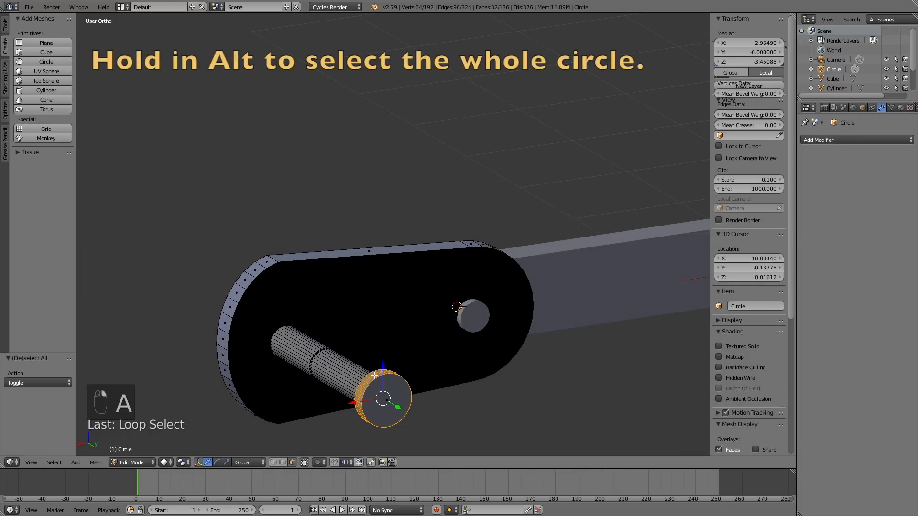
pyautogui.moveTo(406, 360); pyautogui.dragTo(382, 329, button='middle')
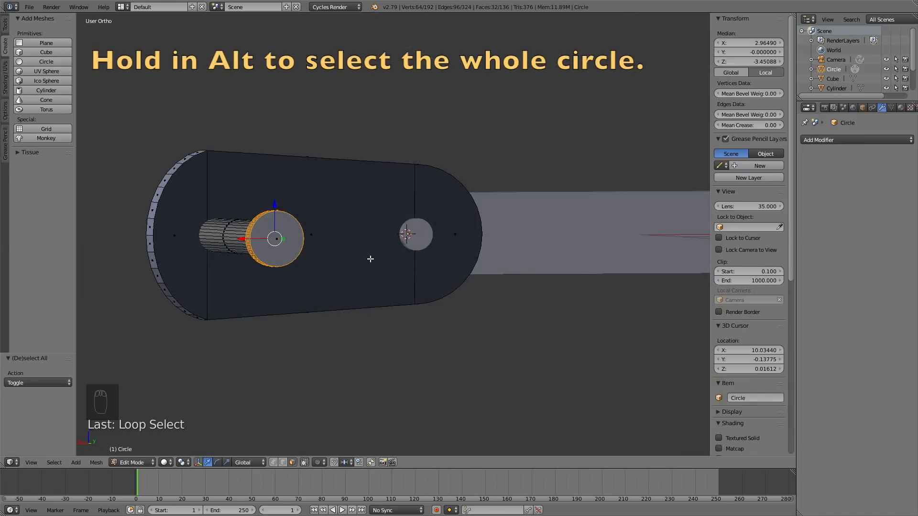
pyautogui.hotkey('shift', 'd')
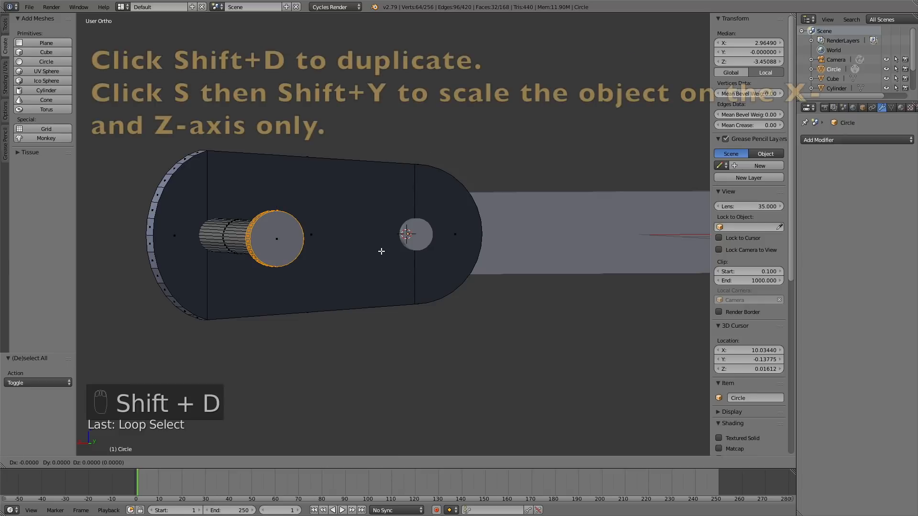
pyautogui.hotkey('shift', 'y')
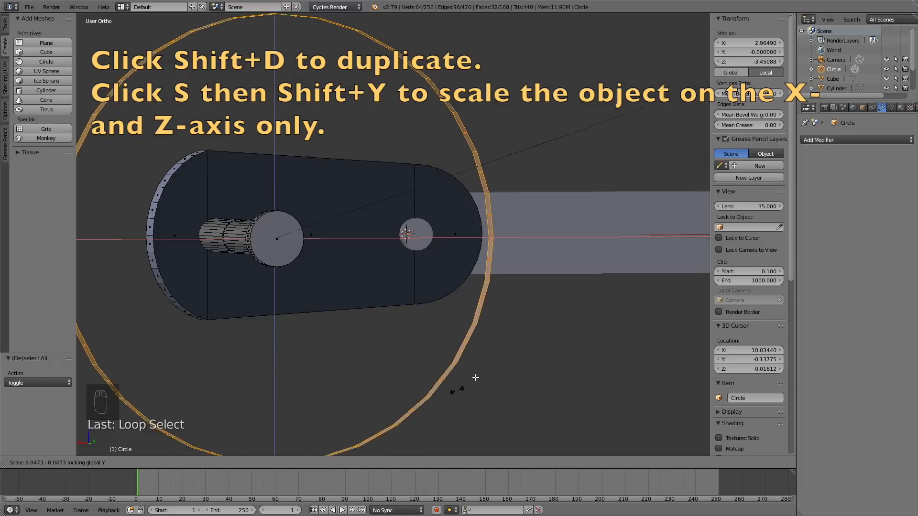
pyautogui.click(584, 317)
# Extrude the large ring in place and scale the extrusion by about 1.073 on X and Z to give the rim thickness.
pyautogui.scroll(-3, 450, 368)
pyautogui.moveTo(450, 367); pyautogui.dragTo(201, 280, button='middle')
pyautogui.press('e')
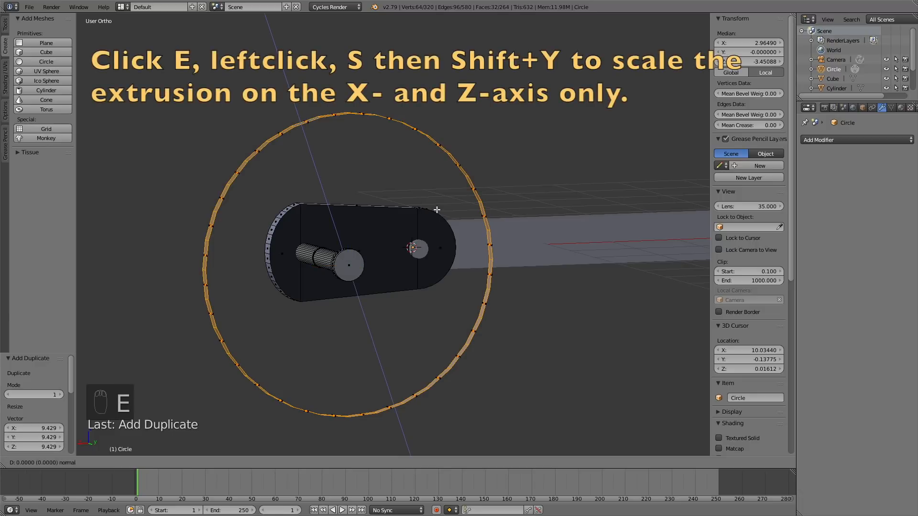
pyautogui.click(437, 206)
pyautogui.press('s')
pyautogui.hotkey('shift', 'y')
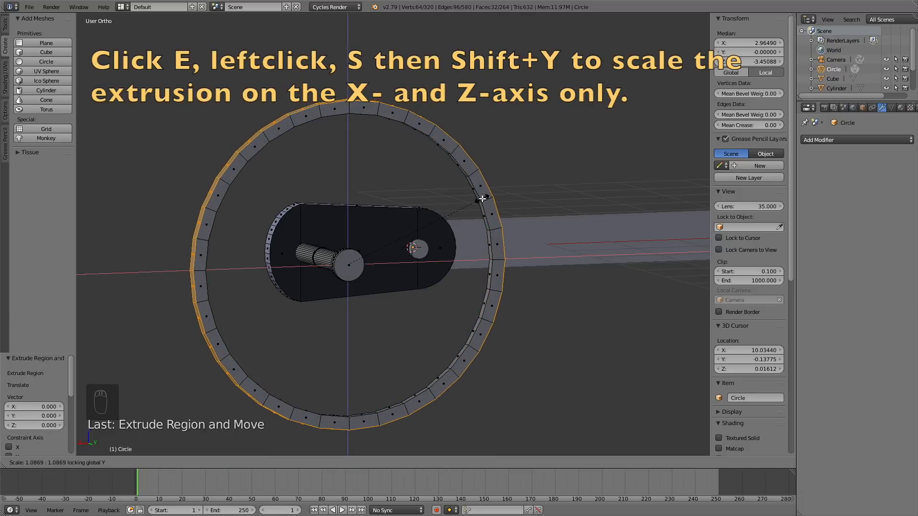
pyautogui.click(478, 199)
# Select only the shaft cap's outer end face and snap the 3D cursor to its centre.
pyautogui.moveTo(478, 199); pyautogui.dragTo(325, 270, button='middle')
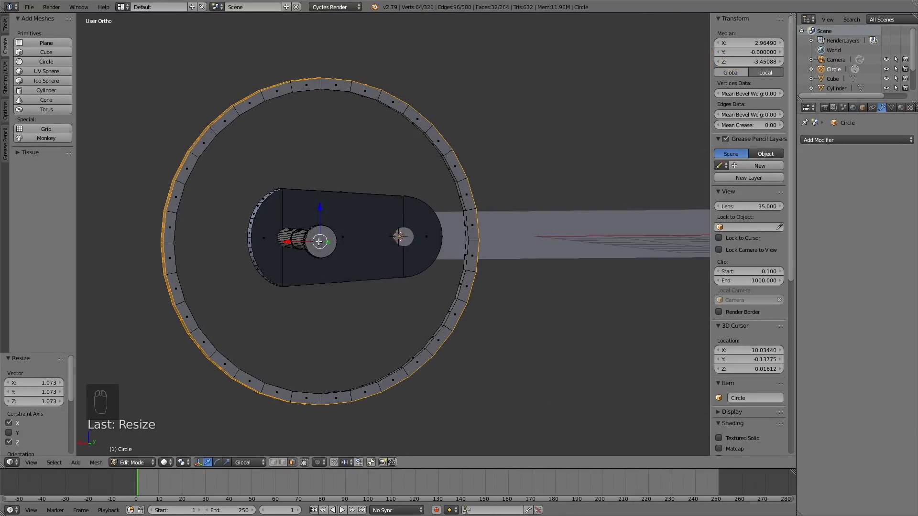
pyautogui.press('a')
pyautogui.rightClick(319, 244)
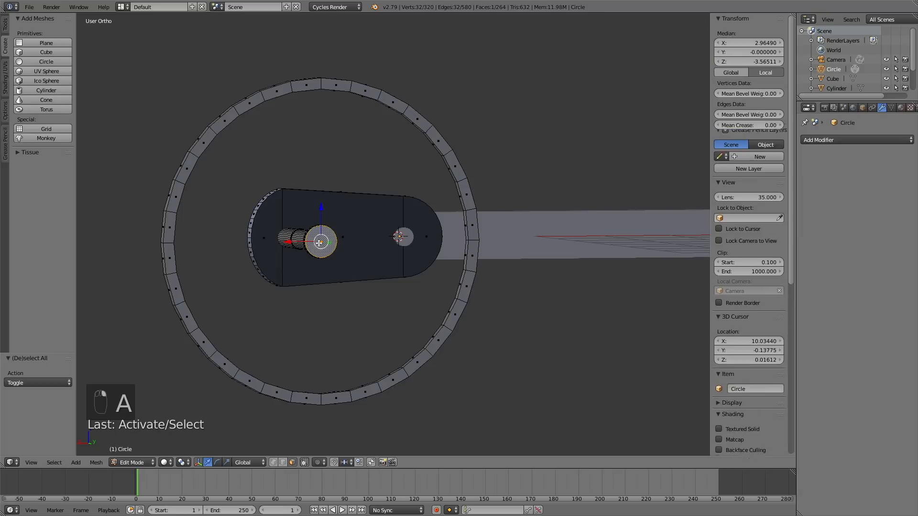
pyautogui.hotkey('shift', 's')
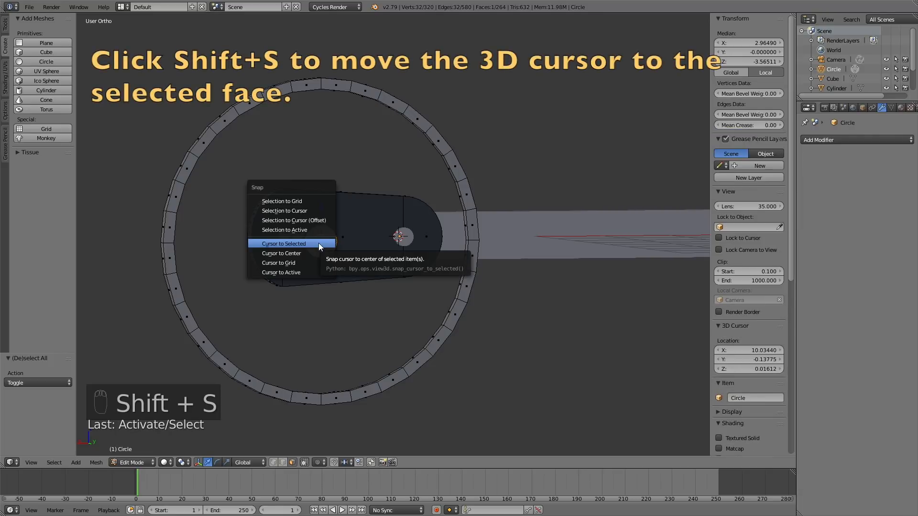
pyautogui.click(318, 243)
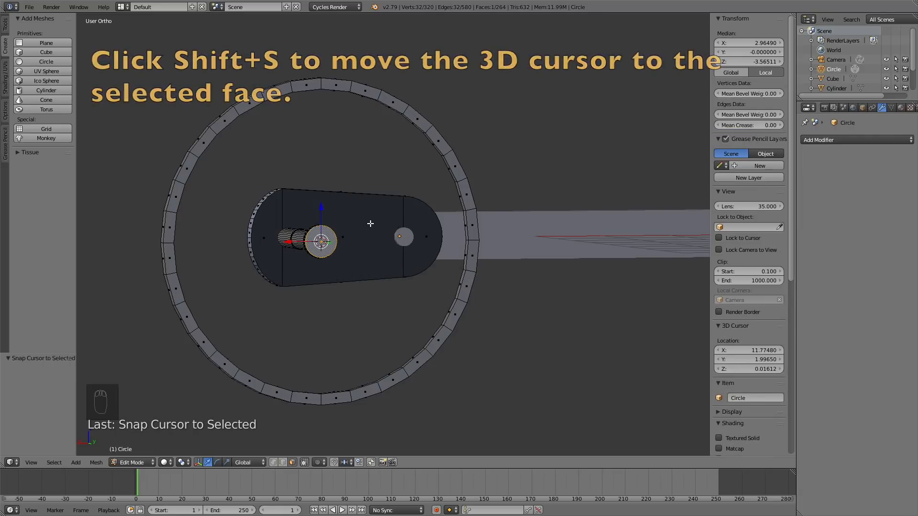
# Add a cylinder at the 3D cursor inside the current mesh and scale it uniformly by about 0.068.
pyautogui.hotkey('shift', 'a')
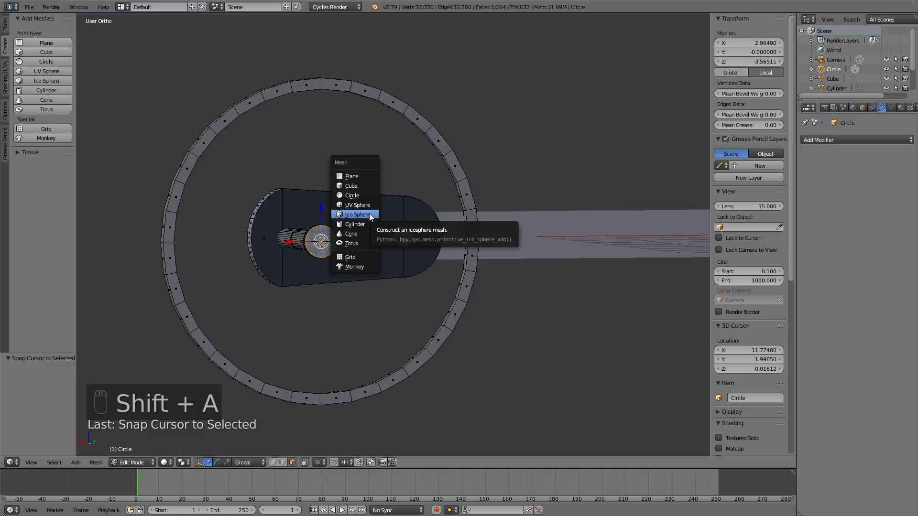
pyautogui.click(364, 223)
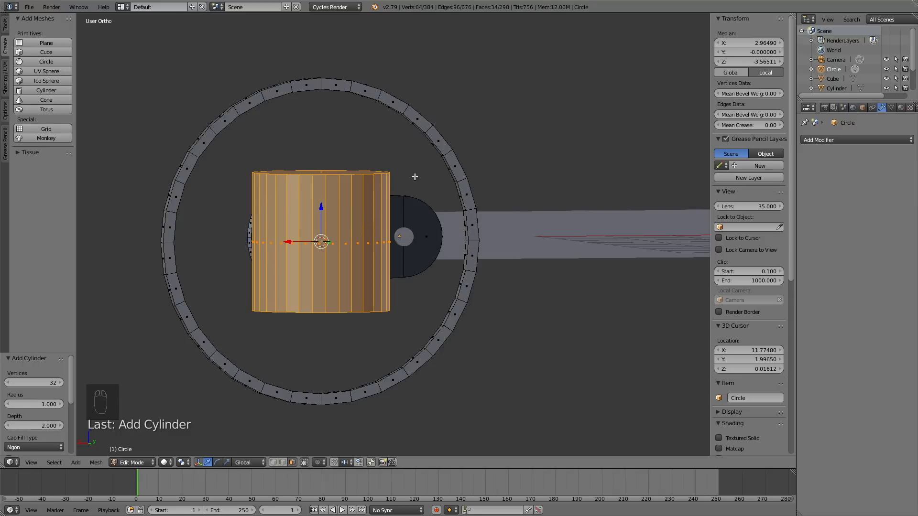
pyautogui.press('s')
pyautogui.click(340, 247)
pyautogui.moveTo(340, 247); pyautogui.dragTo(625, 279, button='middle')
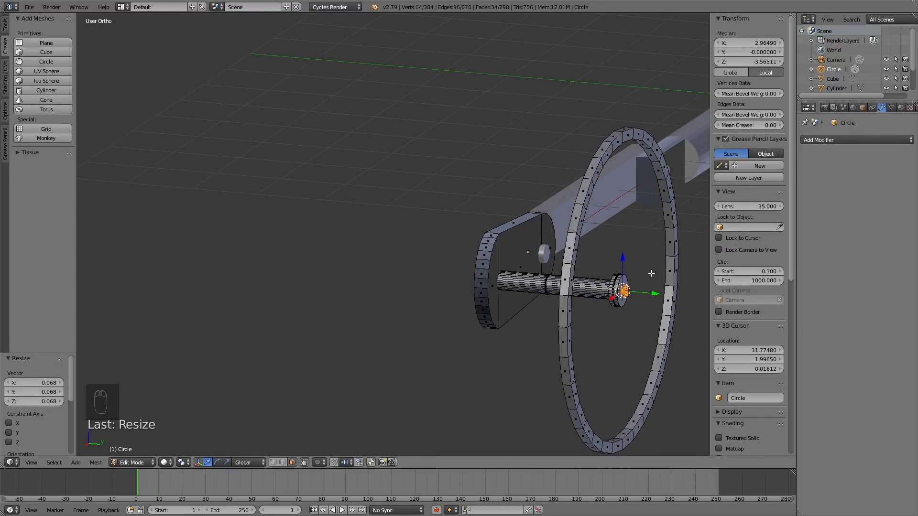
# Move the small cylinder about -0.088 along Y so it sits inside the shaft cap.
pyautogui.press('g')
pyautogui.press('y')
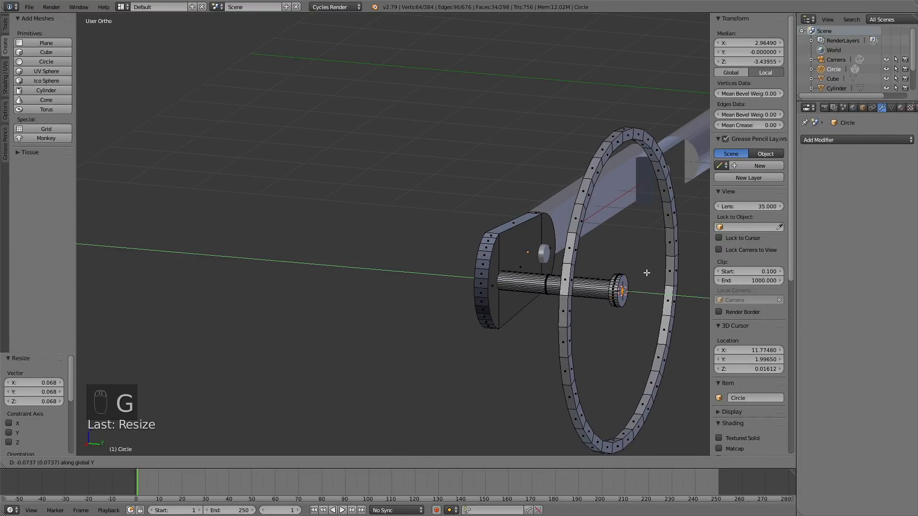
pyautogui.click(646, 273)
pyautogui.moveTo(646, 273); pyautogui.dragTo(569, 279, button='middle')
pyautogui.scroll(5, 429, 245)
pyautogui.scroll(-5, 429, 244)
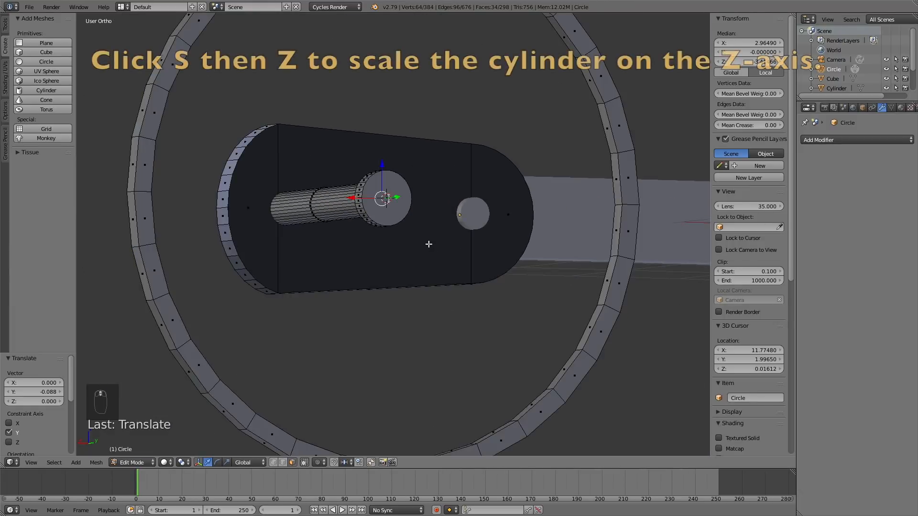
# Stretch the small cylinder along Z into a spoke spanning the wheel rim, and scale it by about 0.951 on X and Y.
pyautogui.press('s')
pyautogui.press('z')
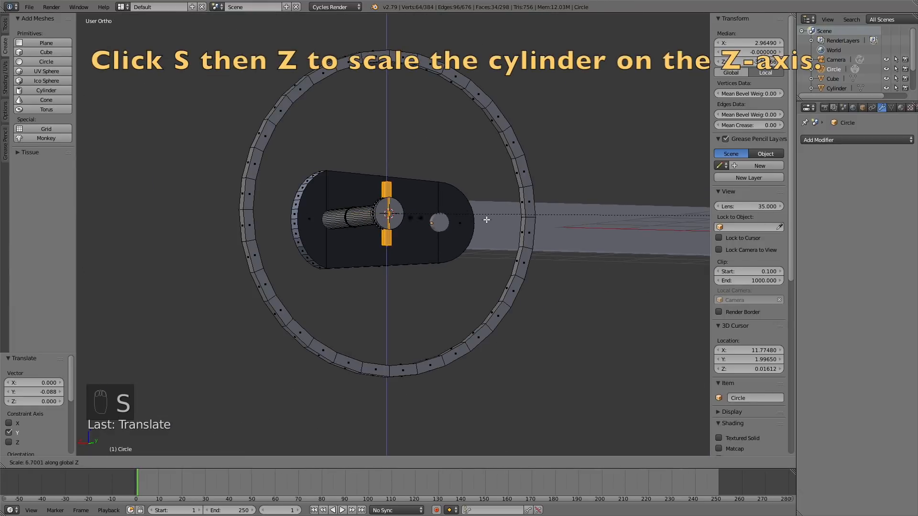
pyautogui.click(436, 266)
pyautogui.press('s')
pyautogui.hotkey('shift', 'z')
pyautogui.click(503, 276)
pyautogui.moveTo(503, 276); pyautogui.dragTo(489, 297, button='middle')
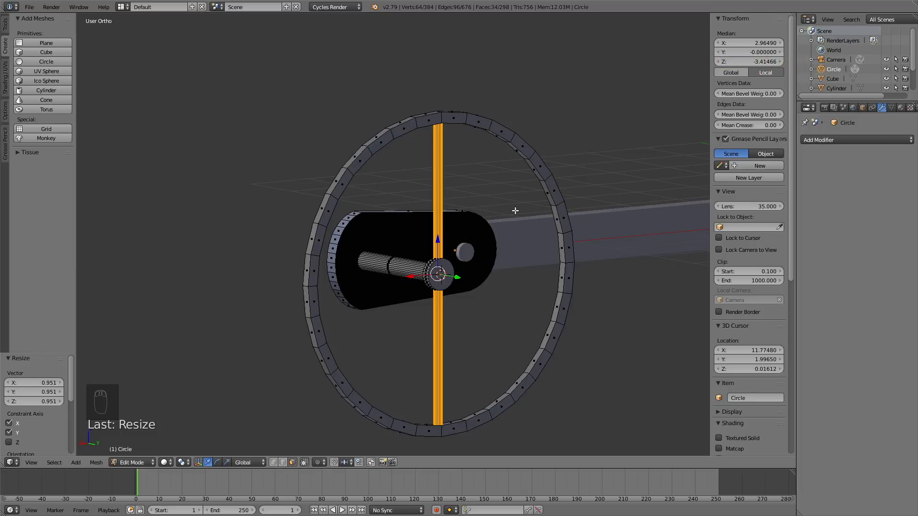
# Duplicate the vertical spoke and rotate the copy 90 degrees around the Y axis.
pyautogui.hotkey('shift', 'd')
pyautogui.write('ry')
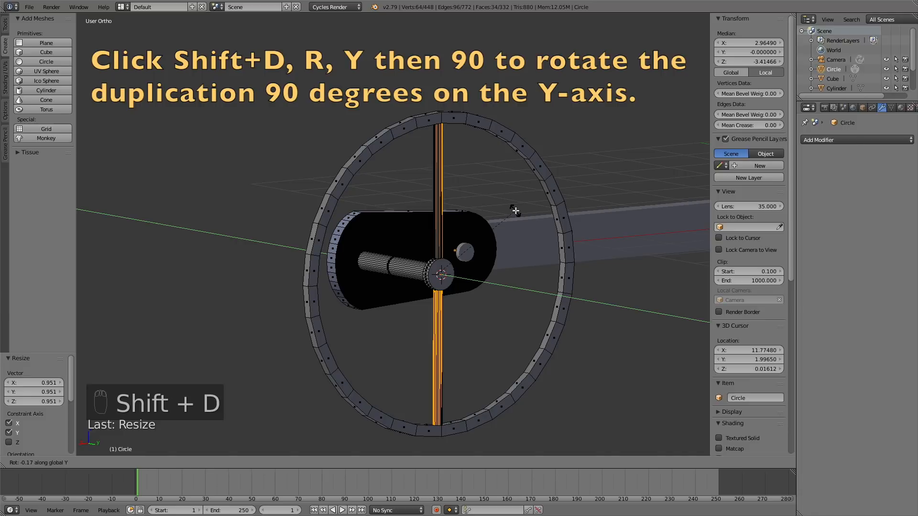
pyautogui.write('90')
pyautogui.press('Return')
pyautogui.moveTo(514, 209); pyautogui.dragTo(383, 201, button='middle')
pyautogui.scroll(4, 382, 201)
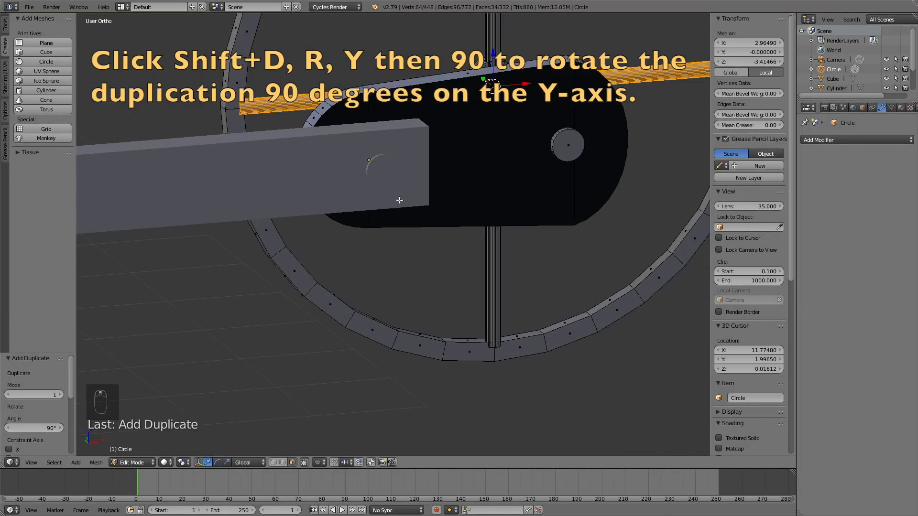
pyautogui.scroll(-2, 474, 132)
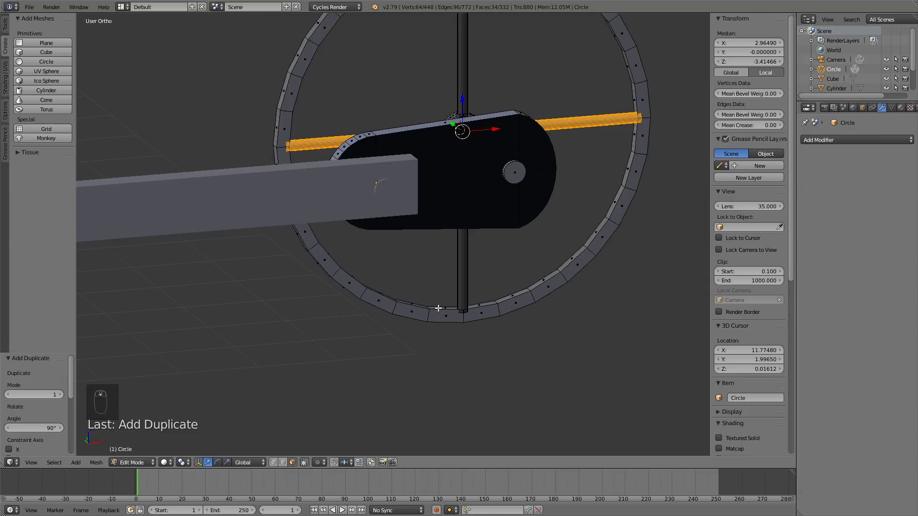
# Add the whole vertical spoke to the selection and move both spokes about 0.025 along Y.
pyautogui.moveTo(334, 222); pyautogui.dragTo(577, 216, button='middle')
pyautogui.keyDown('shift'); pyautogui.rightClick(493, 169); pyautogui.keyUp('shift')
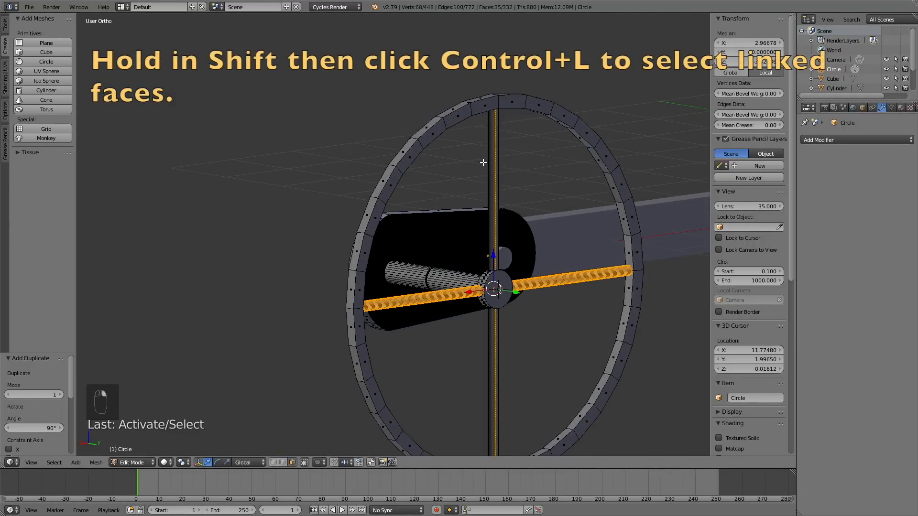
pyautogui.hotkey('ctrl', 'l')
pyautogui.moveTo(501, 160); pyautogui.dragTo(428, 181, button='middle')
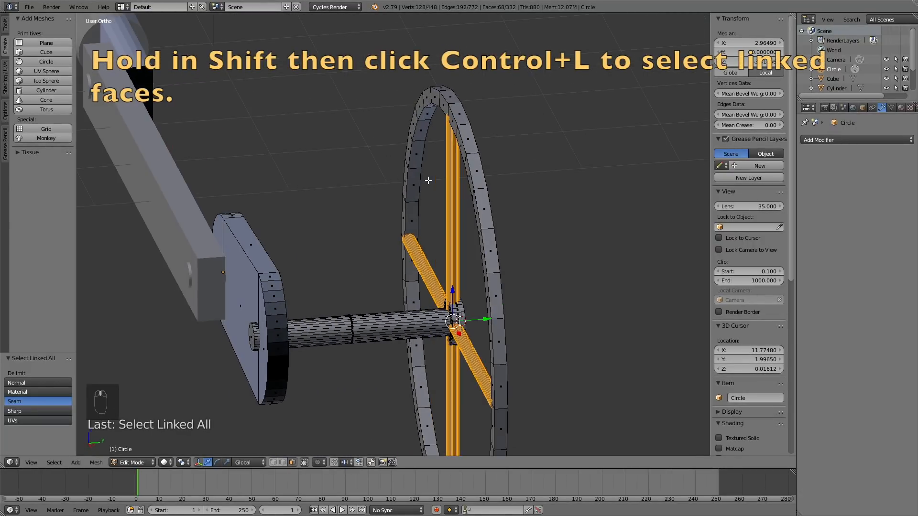
pyautogui.press('g')
pyautogui.press('y')
pyautogui.click(469, 170)
# Nudge both spokes about -0.01 along Y to centre them within the rim's thickness.
pyautogui.moveTo(469, 169); pyautogui.dragTo(410, 168, button='middle')
pyautogui.press('g')
pyautogui.press('y')
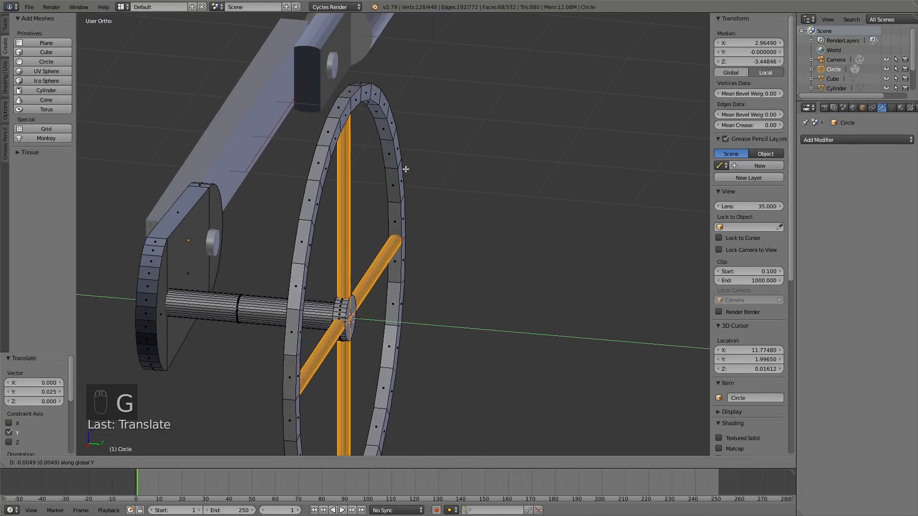
pyautogui.click(406, 169)
pyautogui.moveTo(396, 191); pyautogui.dragTo(438, 193, button='middle')
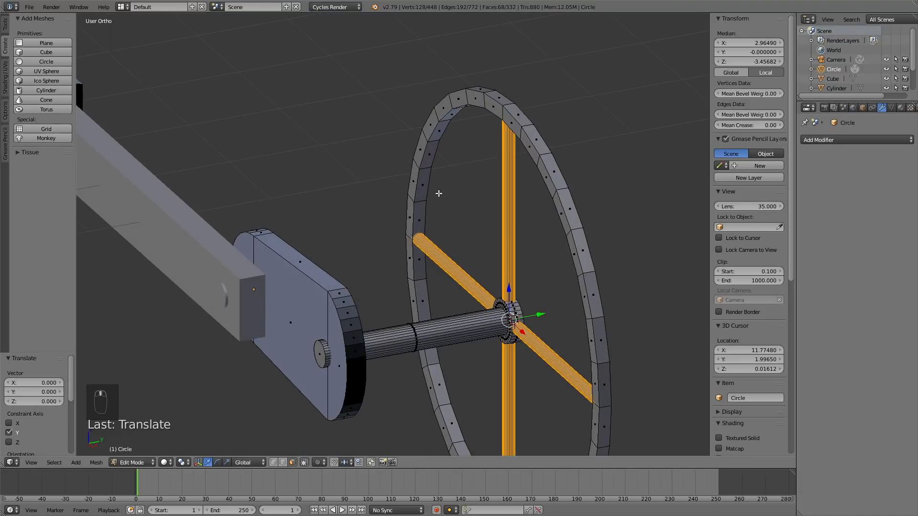
pyautogui.press('g')
pyautogui.press('y')
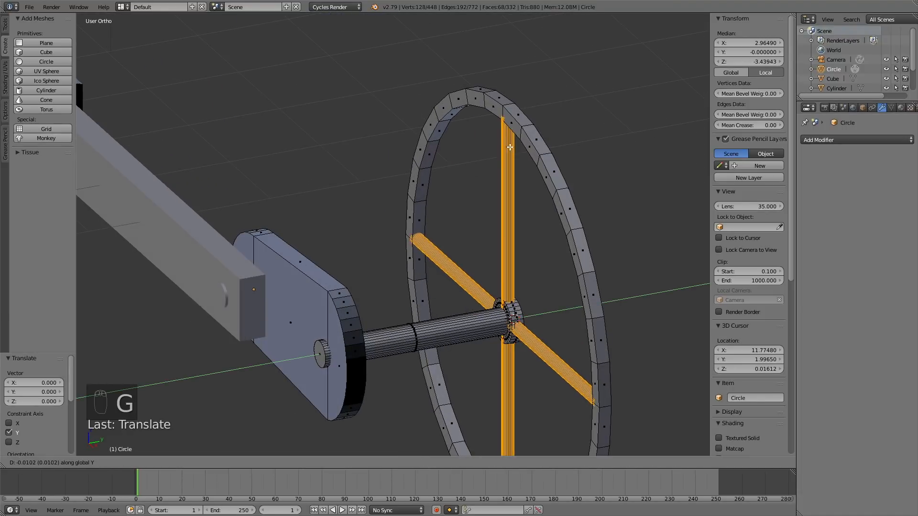
pyautogui.click(509, 145)
# Scale both spokes slightly to fit the rim and return to Object Mode.
pyautogui.moveTo(509, 145); pyautogui.dragTo(339, 280, button='middle')
pyautogui.press('s')
pyautogui.click(466, 116)
pyautogui.click(124, 462)
pyautogui.click(129, 450)
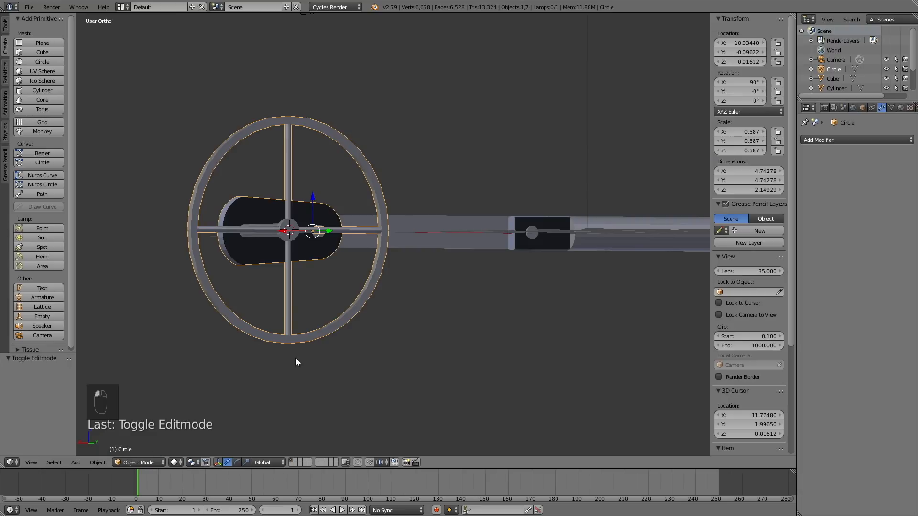
# Save the project as tut1.blend in the Armature folder.
pyautogui.moveTo(514, 230); pyautogui.dragTo(504, 296, button='middle')
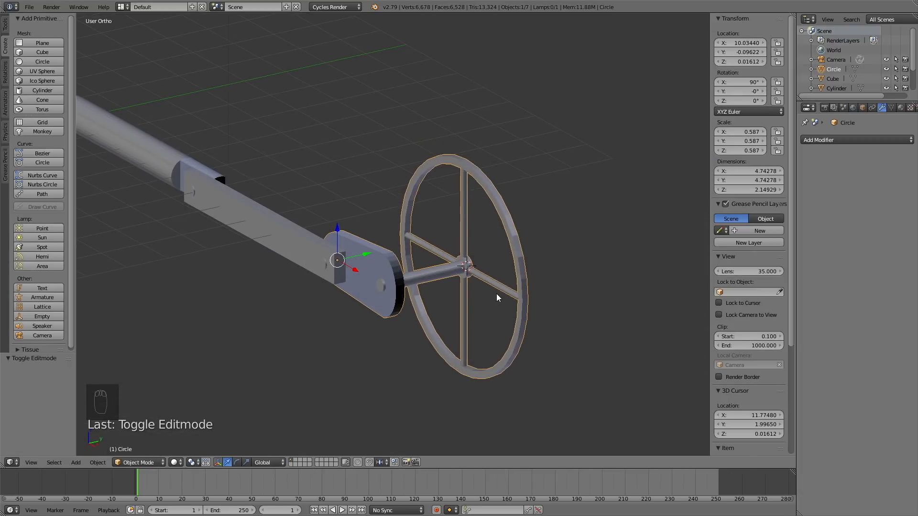
pyautogui.click(29, 6)
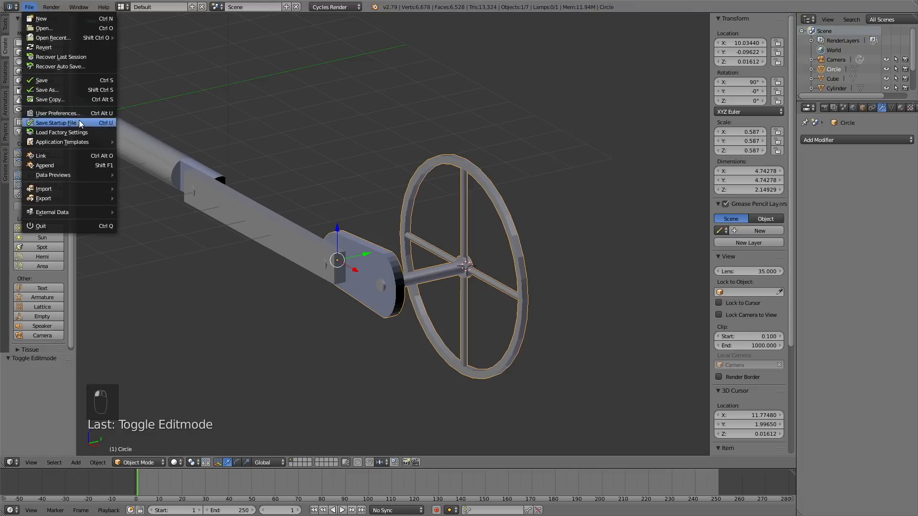
pyautogui.click(65, 90)
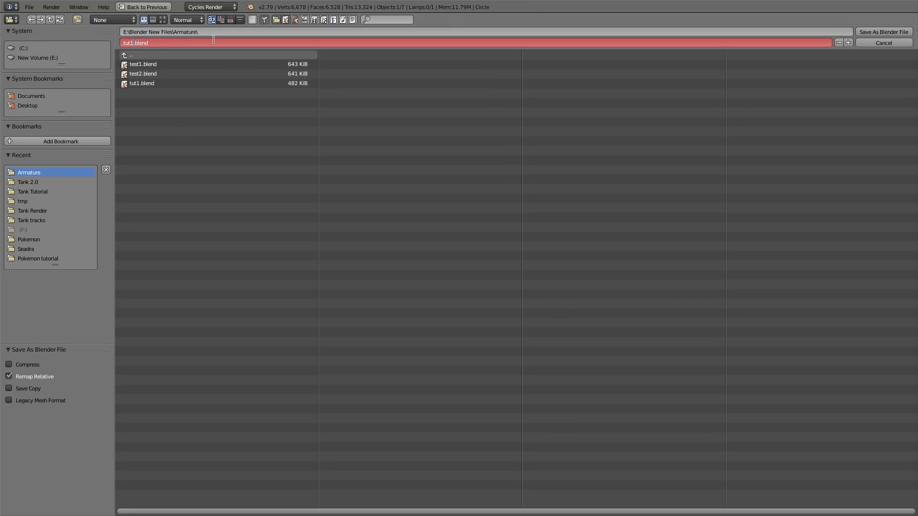
pyautogui.press('Return')
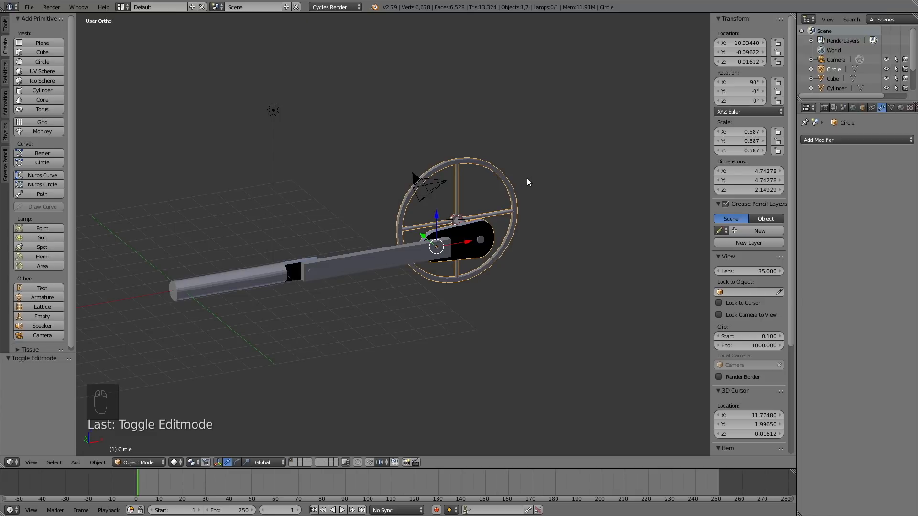
# Enter Edit Mode on the long round cylinder and select its flat free end face.
pyautogui.rightClick(236, 279)
pyautogui.click(147, 466)
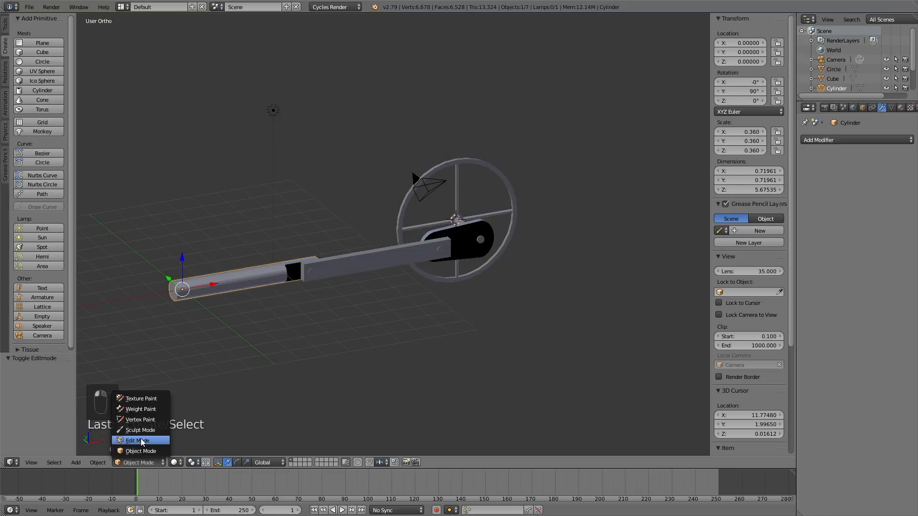
pyautogui.click(142, 440)
pyautogui.scroll(-2, 216, 301)
pyautogui.scroll(4, 213, 301)
pyautogui.moveTo(214, 302); pyautogui.dragTo(266, 302, button='middle')
pyautogui.scroll(2, 251, 301)
pyautogui.rightClick(268, 303)
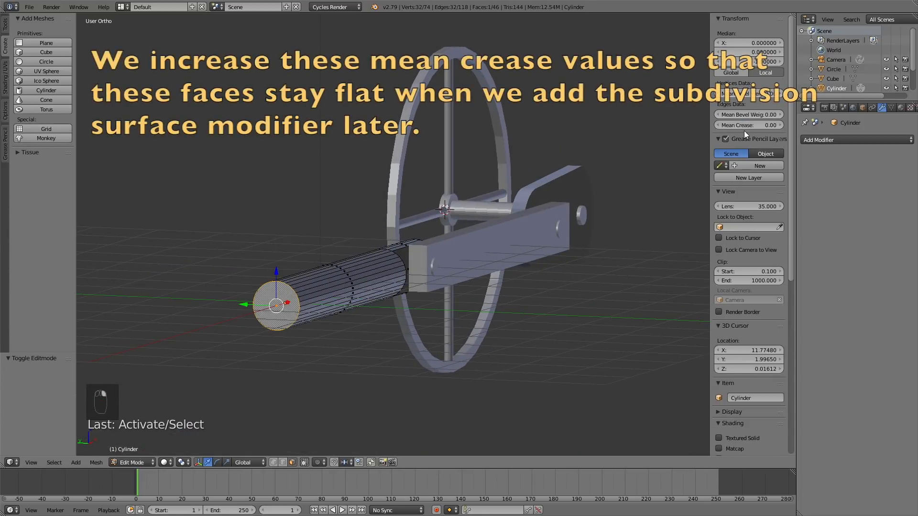
# Select the flat end, side and step faces of the cylinder's notched tongue and set their mean crease to 1.00.
pyautogui.moveTo(404, 228); pyautogui.dragTo(260, 267, button='middle')
pyautogui.scroll(3, 354, 282)
pyautogui.rightClick(317, 280)
pyautogui.keyDown('shift'); pyautogui.rightClick(352, 270); pyautogui.keyUp('shift')
pyautogui.keyDown('shift'); pyautogui.rightClick(297, 262); pyautogui.keyUp('shift')
pyautogui.keyDown('shift'); pyautogui.rightClick(335, 227); pyautogui.keyUp('shift')
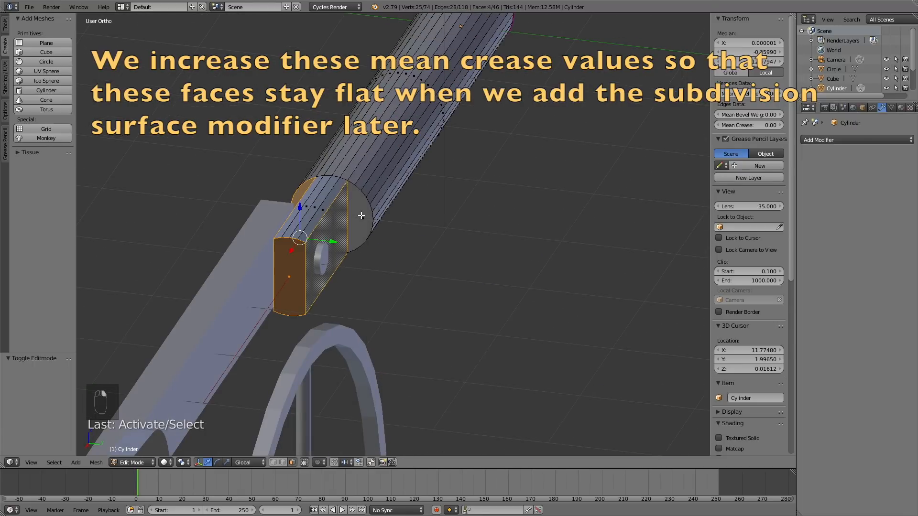
pyautogui.keyDown('shift'); pyautogui.rightClick(361, 215); pyautogui.keyUp('shift')
pyautogui.moveTo(757, 125); pyautogui.dragTo(804, 125)
# Add a Subdivision Surface modifier to the cylinder with 2 view and 3 render subdivisions, and return to Object Mode.
pyautogui.click(856, 140)
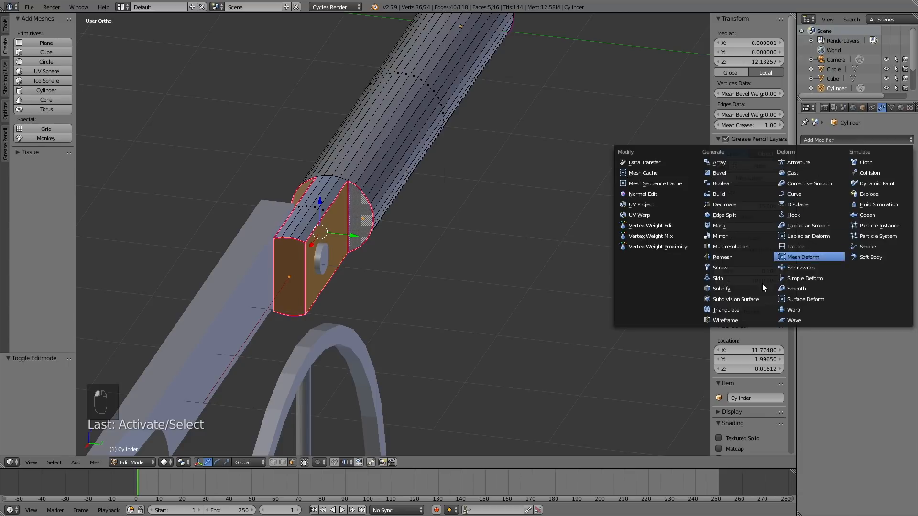
pyautogui.click(753, 299)
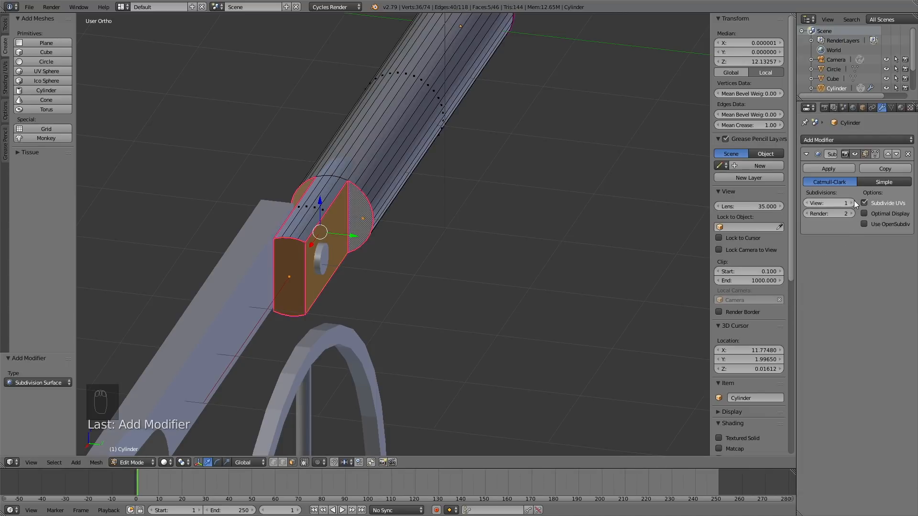
pyautogui.moveTo(426, 215); pyautogui.dragTo(564, 215, button='middle')
pyautogui.click(806, 203)
pyautogui.moveTo(499, 249); pyautogui.dragTo(476, 237, button='middle')
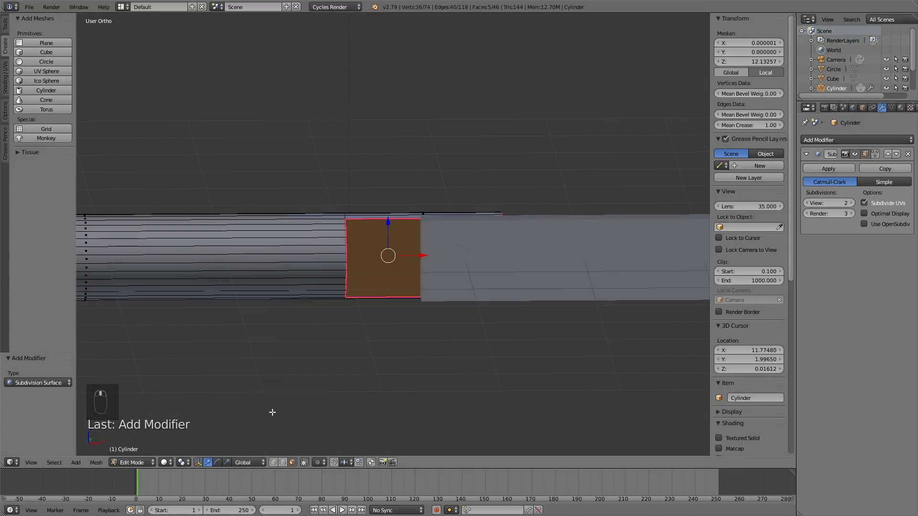
pyautogui.press('Tab')
pyautogui.moveTo(542, 247); pyautogui.dragTo(610, 235, button='middle')
pyautogui.scroll(-2, 618, 211)
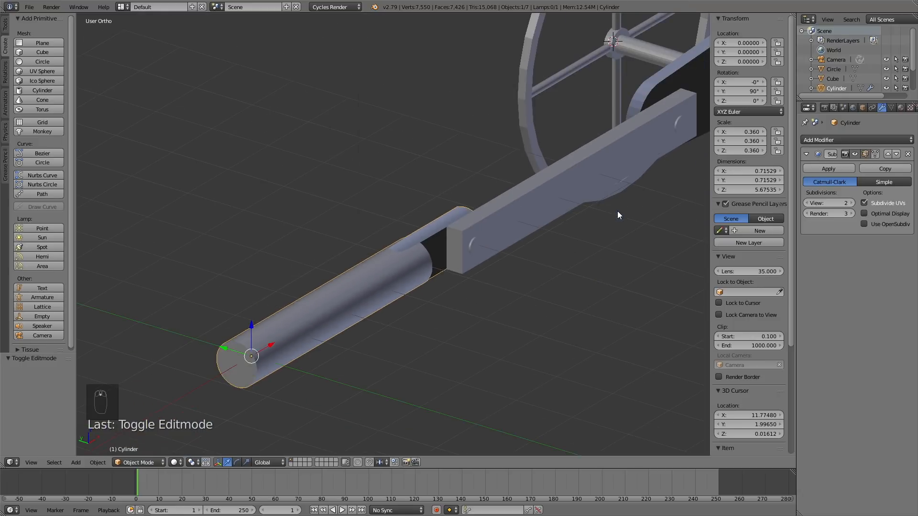
# Enter Edit Mode on the flat connecting bar and select all of its geometry.
pyautogui.rightClick(583, 187)
pyautogui.moveTo(596, 194); pyautogui.dragTo(464, 208, button='middle')
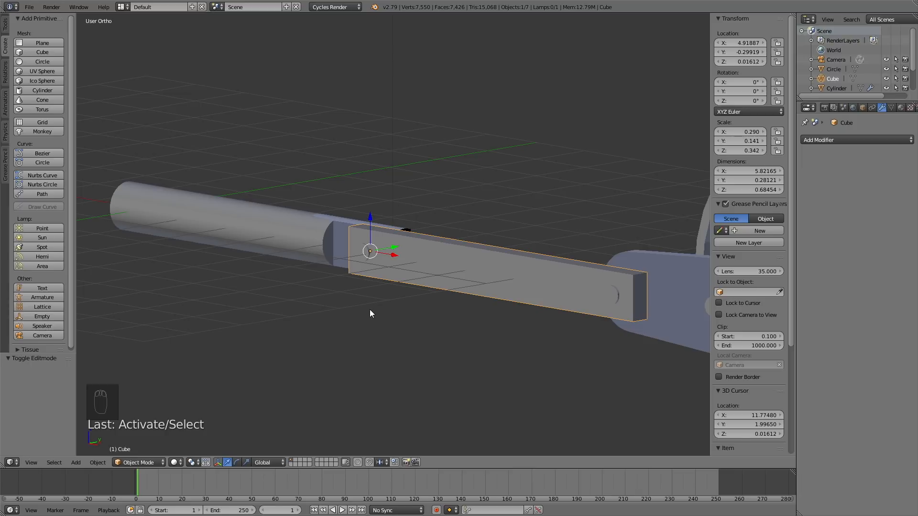
pyautogui.click(138, 463)
pyautogui.click(150, 437)
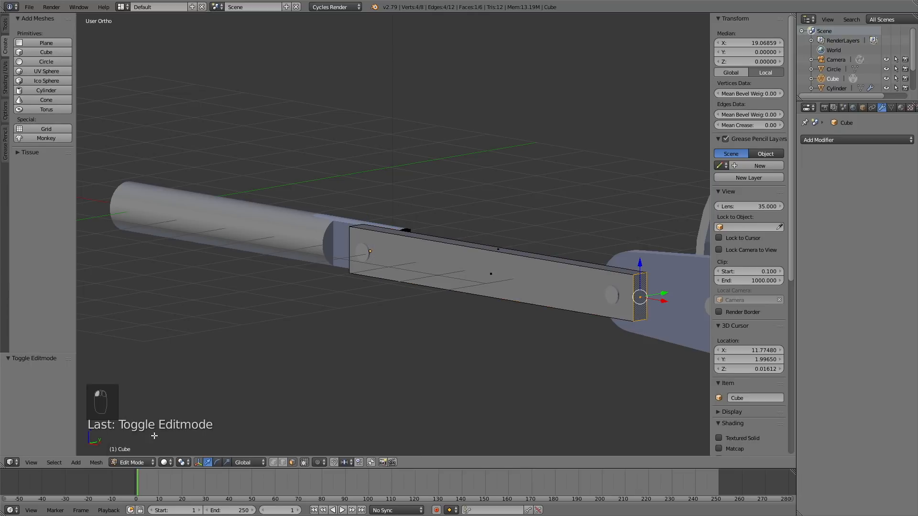
pyautogui.press('a')
pyautogui.press('a')
pyautogui.press('a')
# Bevel all edges of the connecting bar with 9 segments and an offset of about 0.145, and return to Object Mode.
pyautogui.hotkey('ctrl', 'b')
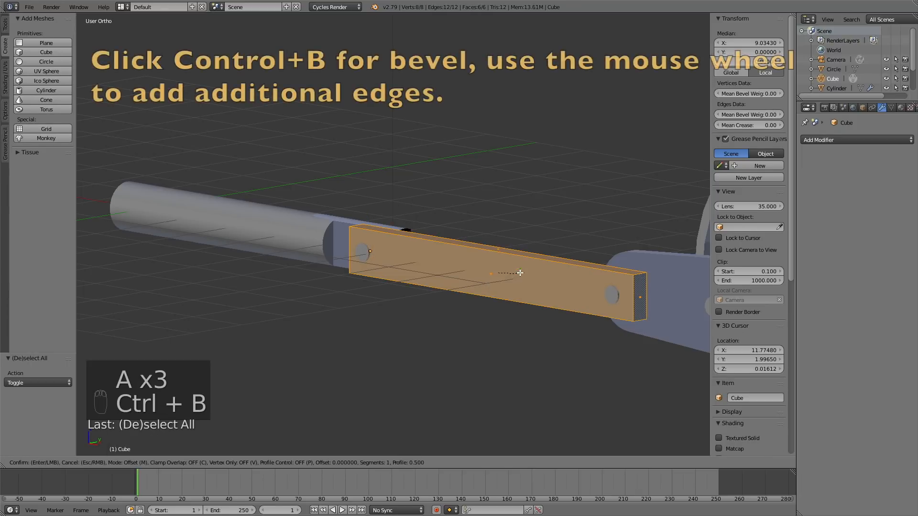
pyautogui.scroll(5, 521, 269)
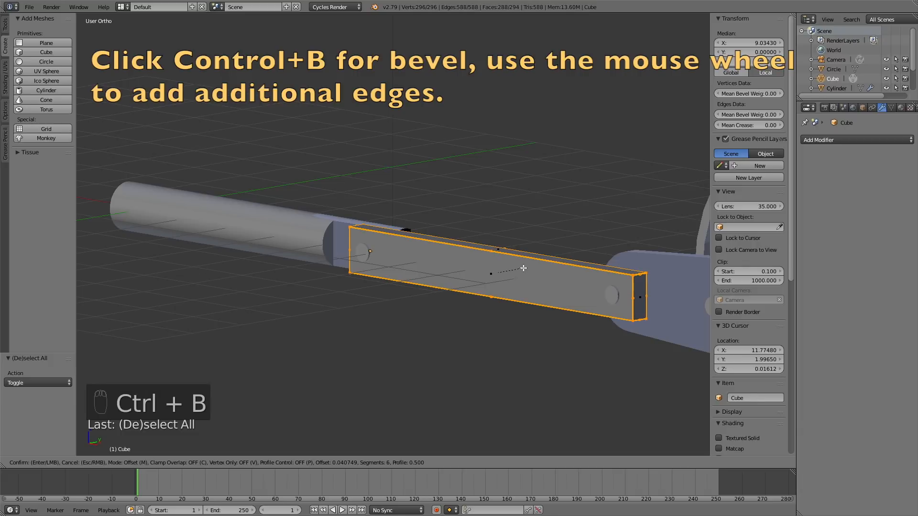
pyautogui.scroll(1, 523, 268)
pyautogui.scroll(2, 534, 264)
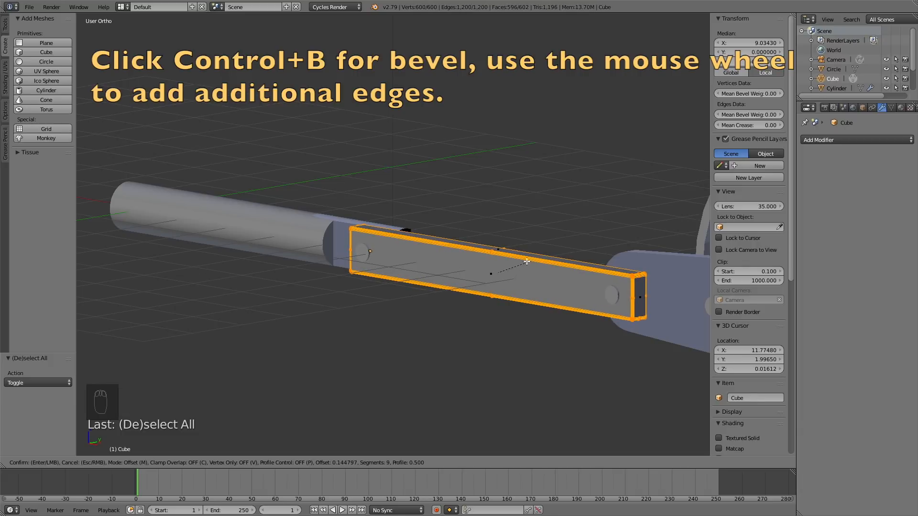
pyautogui.click(526, 262)
pyautogui.moveTo(526, 261); pyautogui.dragTo(530, 325, button='middle')
pyautogui.press('a')
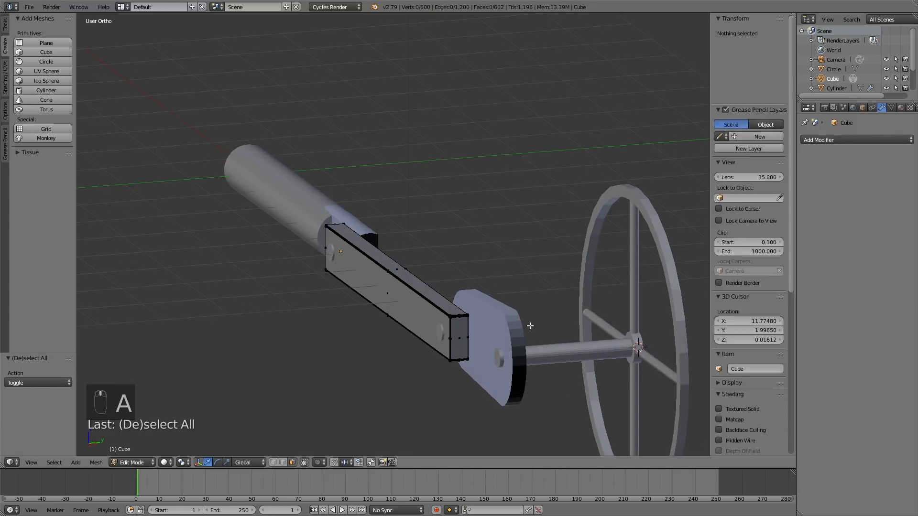
pyautogui.press('Tab')
# Enter Edit Mode on the wheel and crank object and set the mean crease of the wheel rim's four edge loops to 1.00.
pyautogui.rightClick(497, 315)
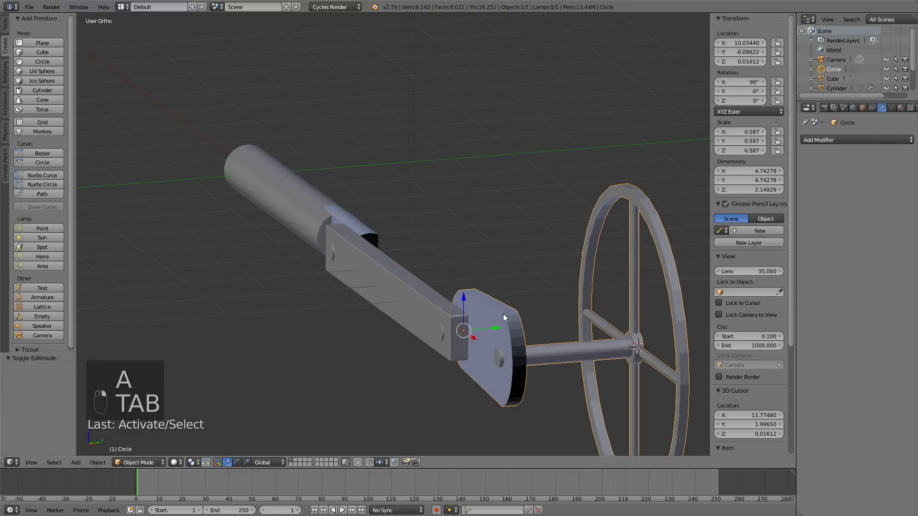
pyautogui.click(138, 462)
pyautogui.click(138, 440)
pyautogui.moveTo(574, 330); pyautogui.dragTo(385, 338, button='middle')
pyautogui.press('a')
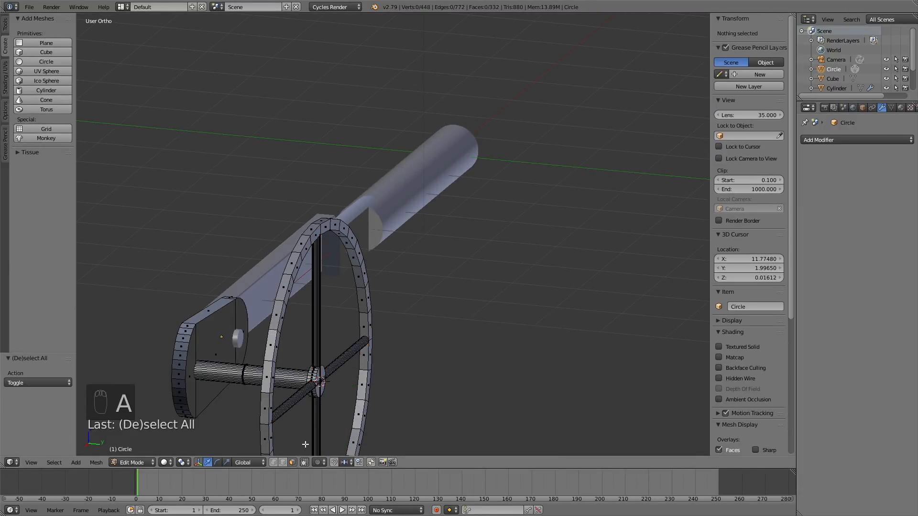
pyautogui.keyDown('alt'); pyautogui.rightClick(308, 225); pyautogui.keyUp('alt')
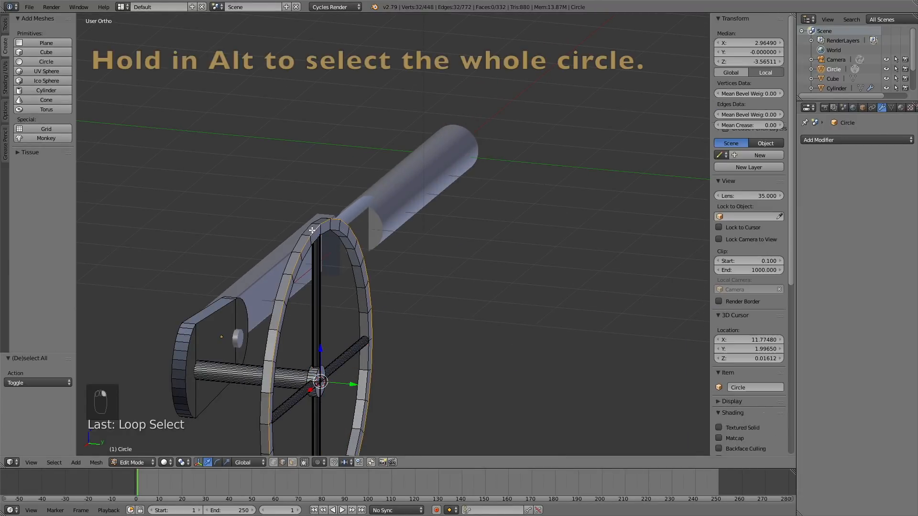
pyautogui.keyDown('alt'); pyautogui.keyDown('shift'); pyautogui.rightClick(314, 238); pyautogui.keyUp('shift'); pyautogui.keyUp('alt')
pyautogui.moveTo(314, 239); pyautogui.dragTo(700, 181, button='middle')
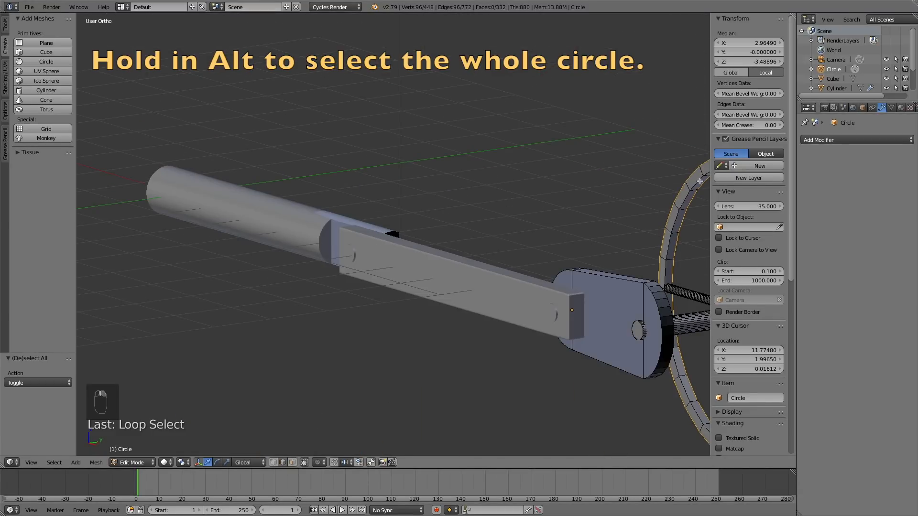
pyautogui.keyDown('alt'); pyautogui.keyDown('shift'); pyautogui.rightClick(693, 183); pyautogui.keyUp('shift'); pyautogui.keyUp('alt')
pyautogui.moveTo(748, 125); pyautogui.dragTo(784, 125)
pyautogui.keyDown('shift'); pyautogui.moveTo(637, 179); pyautogui.dragTo(385, 182, button='middle'); pyautogui.keyUp('shift')
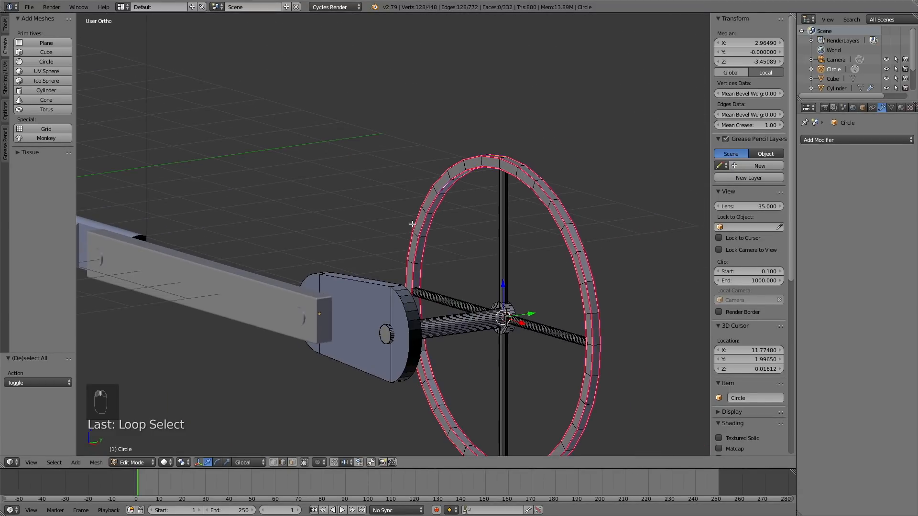
# Select the circular edge loops of the wheel hub and the shaft end on the crank plate, and set their mean crease to 1.00.
pyautogui.press('a')
pyautogui.scroll(7, 472, 271)
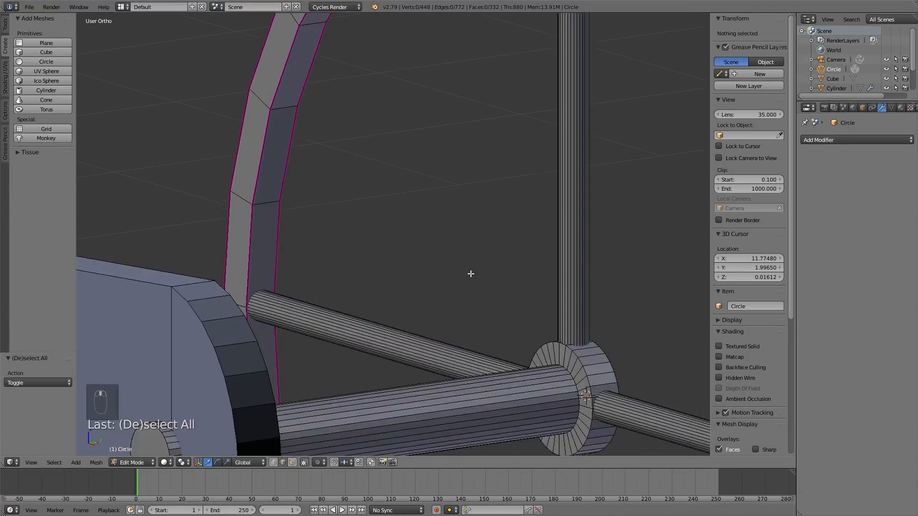
pyautogui.keyDown('alt'); pyautogui.rightClick(470, 271); pyautogui.keyUp('alt')
pyautogui.keyDown('alt'); pyautogui.keyDown('shift'); pyautogui.rightClick(492, 269); pyautogui.keyUp('shift'); pyautogui.keyUp('alt')
pyautogui.keyDown('alt'); pyautogui.keyDown('shift'); pyautogui.rightClick(458, 287); pyautogui.keyUp('shift'); pyautogui.keyUp('alt')
pyautogui.moveTo(478, 274); pyautogui.dragTo(459, 264, button='middle')
pyautogui.keyDown('shift'); pyautogui.moveTo(201, 248); pyautogui.dragTo(529, 248, button='middle'); pyautogui.keyUp('shift')
pyautogui.keyDown('shift'); pyautogui.moveTo(160, 211); pyautogui.dragTo(583, 243, button='middle'); pyautogui.keyUp('shift')
pyautogui.moveTo(399, 249); pyautogui.dragTo(443, 245, button='middle')
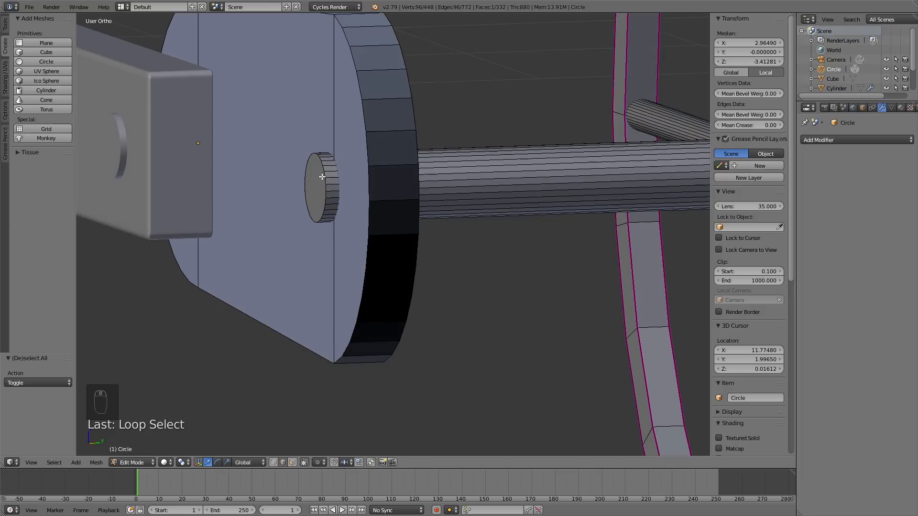
pyautogui.keyDown('alt'); pyautogui.keyDown('shift'); pyautogui.rightClick(322, 171); pyautogui.keyUp('shift'); pyautogui.keyUp('alt')
pyautogui.moveTo(725, 126); pyautogui.dragTo(783, 125)
# Show the wheel in wireframe and select the end face of one horizontal spoke at the rim.
pyautogui.scroll(-4, 652, 152)
pyautogui.press('a')
pyautogui.press('less')
pyautogui.press('z')
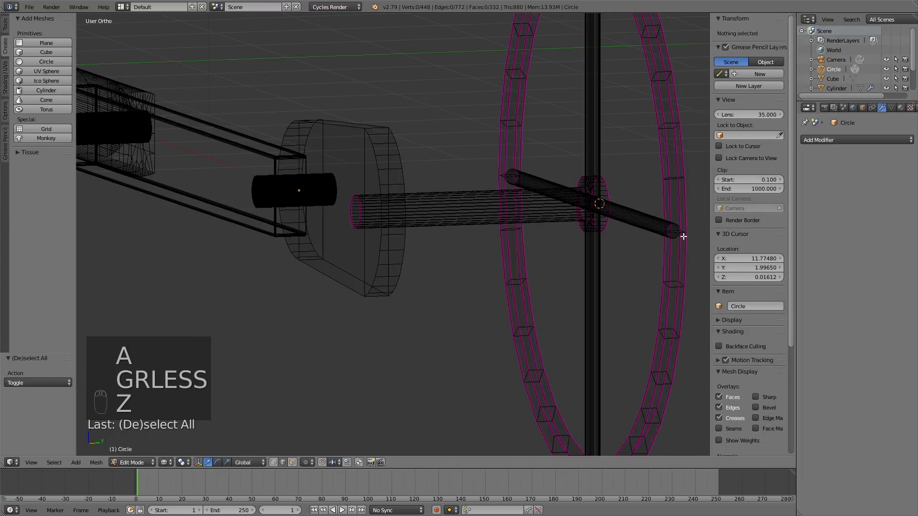
pyautogui.rightClick(667, 232)
pyautogui.moveTo(667, 233); pyautogui.dragTo(606, 249, button='middle')
pyautogui.scroll(6, 245, 340)
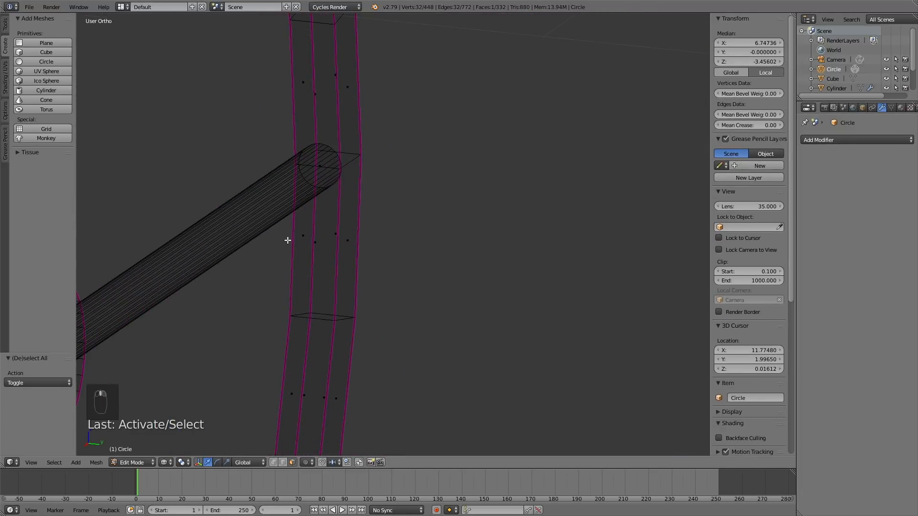
pyautogui.rightClick(317, 168)
# Add the other three spoke end faces to the selection, set their mean crease to 1.00, and return to solid shading.
pyautogui.scroll(-3, 252, 222)
pyautogui.moveTo(208, 312); pyautogui.dragTo(212, 298, button='middle')
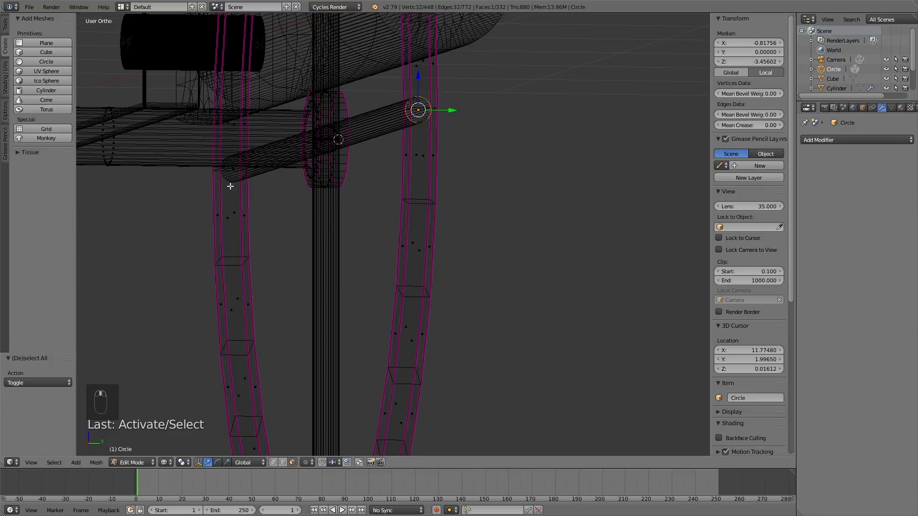
pyautogui.moveTo(230, 186); pyautogui.dragTo(232, 199, button='middle')
pyautogui.keyDown('shift'); pyautogui.rightClick(213, 306); pyautogui.keyUp('shift')
pyautogui.scroll(-2, 307, 233)
pyautogui.moveTo(328, 151); pyautogui.dragTo(400, 205, button='middle')
pyautogui.keyDown('shift'); pyautogui.rightClick(375, 150); pyautogui.keyUp('shift')
pyautogui.keyDown('shift'); pyautogui.rightClick(365, 178); pyautogui.keyUp('shift')
pyautogui.moveTo(749, 128); pyautogui.dragTo(784, 128)
pyautogui.press('z')
pyautogui.moveTo(382, 187)
pyautogui.mouseDown(button='middle')
pyautogui.moveTo(397, 227)
pyautogui.moveTo(418, 240)
pyautogui.mouseUp(button='middle')
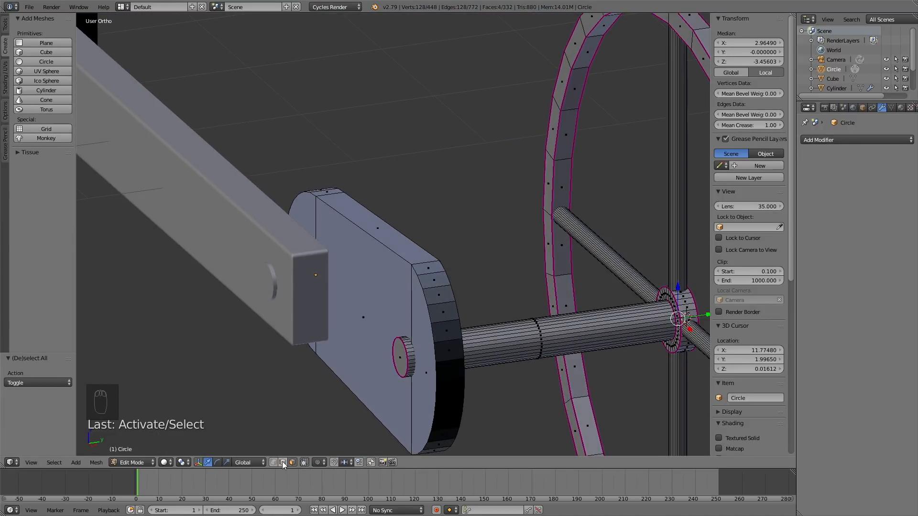
# Switch to edge selection and select outline edges on the crank plate's face nearest the connecting bar.
pyautogui.press('a')
pyautogui.press('a')
pyautogui.press('a')
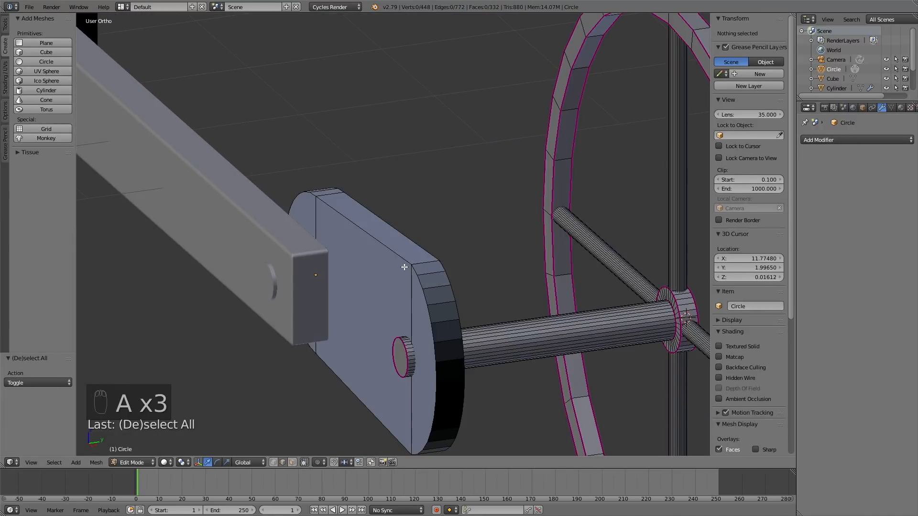
pyautogui.keyDown('alt'); pyautogui.rightClick(402, 263); pyautogui.keyUp('alt')
pyautogui.keyDown('alt'); pyautogui.keyDown('shift'); pyautogui.rightClick(423, 285); pyautogui.keyUp('shift'); pyautogui.keyUp('alt')
pyautogui.keyDown('alt'); pyautogui.keyDown('shift'); pyautogui.rightClick(386, 426); pyautogui.keyUp('shift'); pyautogui.keyUp('alt')
# Box-select the outline edges of the crank plate's bar-side face in wireframe and crease them.
pyautogui.moveTo(386, 426)
pyautogui.mouseDown(button='middle')
pyautogui.moveTo(338, 324)
pyautogui.moveTo(379, 320)
pyautogui.moveTo(441, 249)
pyautogui.moveTo(468, 255)
pyautogui.moveTo(410, 285)
pyautogui.mouseUp(button='middle')
pyautogui.press('z')
pyautogui.press('b')
pyautogui.moveTo(186, 430); pyautogui.dragTo(205, 395)
pyautogui.moveTo(205, 395); pyautogui.dragTo(196, 393, button='middle')
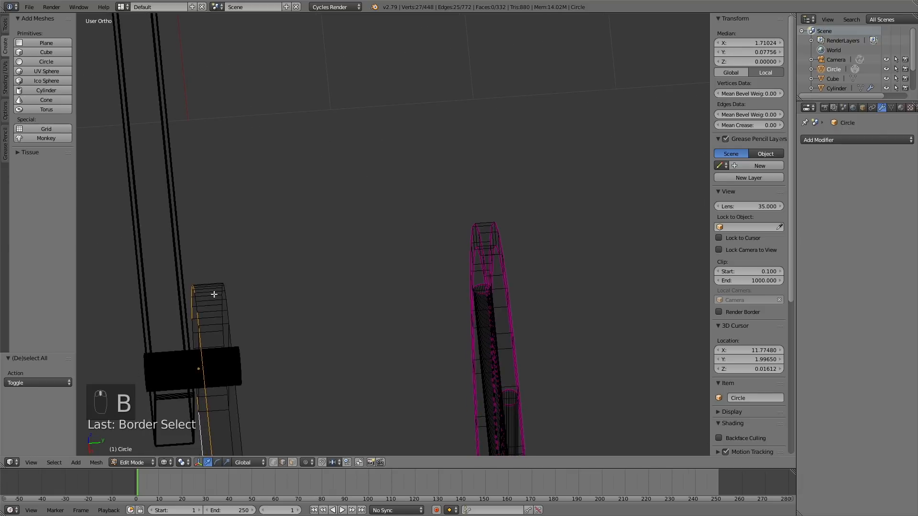
pyautogui.press('b')
pyautogui.moveTo(205, 414); pyautogui.dragTo(186, 268)
pyautogui.moveTo(201, 303); pyautogui.dragTo(313, 285, button='middle')
pyautogui.moveTo(689, 146); pyautogui.dragTo(284, 261, button='middle')
# Box-select the crank plate's wheel-side outline, leave out its inner edges, set the mean crease to 1.00, and return to solid shading.
pyautogui.press('a')
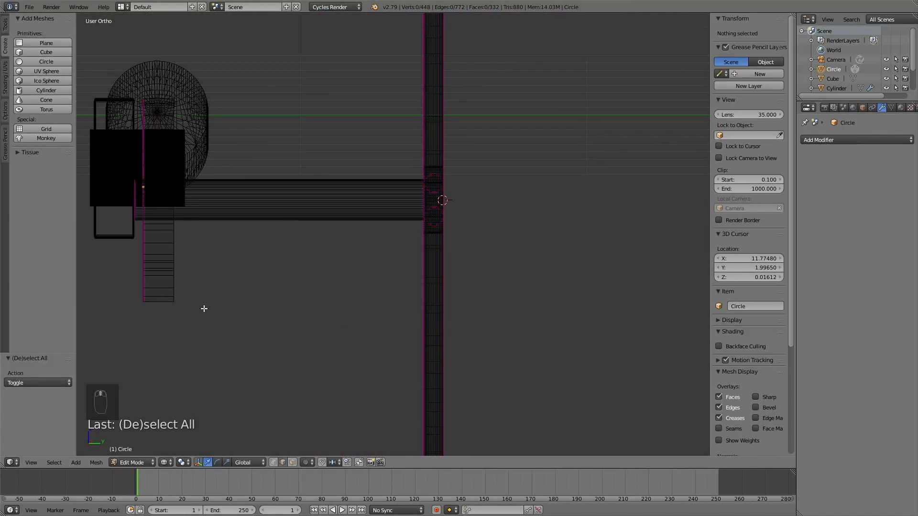
pyautogui.press('b')
pyautogui.moveTo(168, 322); pyautogui.dragTo(231, 57)
pyautogui.moveTo(232, 58); pyautogui.dragTo(300, 149, button='middle')
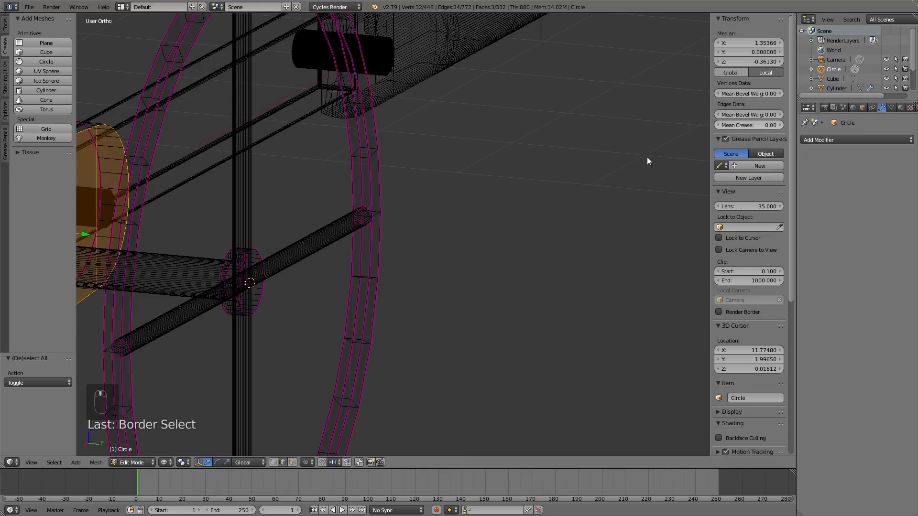
pyautogui.scroll(-3, 262, 245)
pyautogui.rightClick(166, 234)
pyautogui.hotkey('shift', 'e')
pyautogui.press('z')
pyautogui.moveTo(433, 210)
pyautogui.mouseDown(button='middle')
pyautogui.moveTo(471, 213)
pyautogui.moveTo(505, 198)
pyautogui.mouseUp(button='middle')
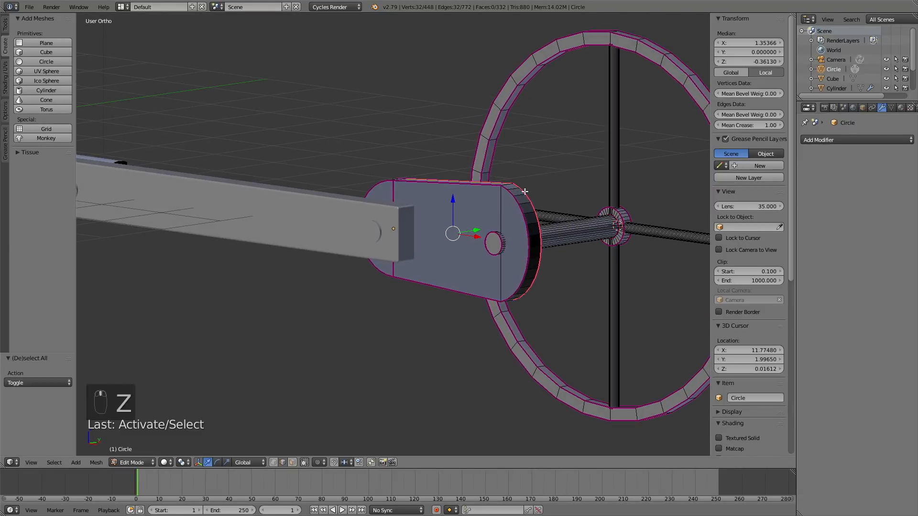
# Add a Subdivision Surface modifier with 2 view and 4 render subdivisions to the wheel and crank object, and return to Object Mode.
pyautogui.click(842, 140)
pyautogui.click(725, 299)
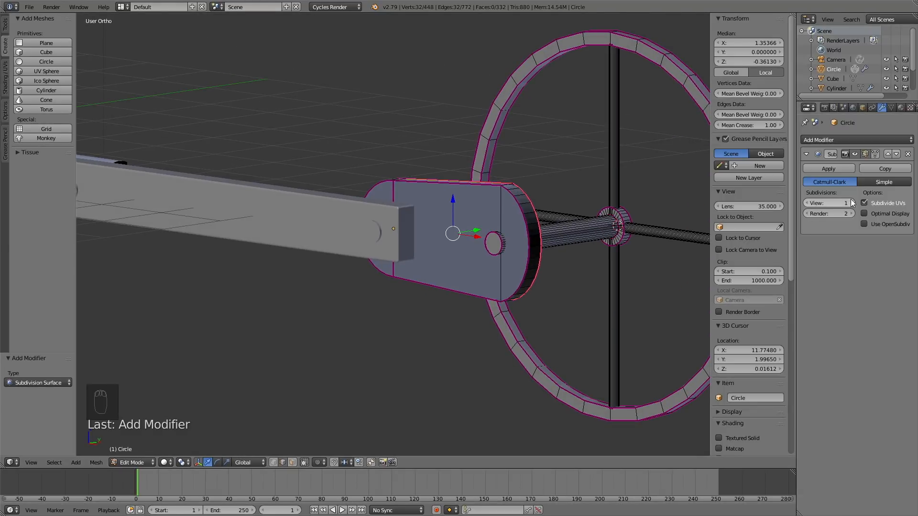
pyautogui.click(853, 214)
pyautogui.click(852, 214)
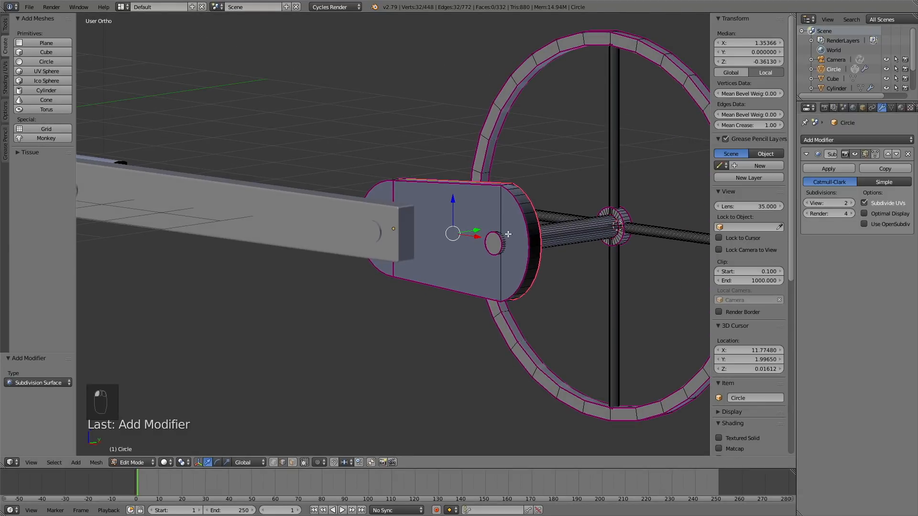
pyautogui.scroll(-1, 477, 237)
pyautogui.moveTo(477, 237); pyautogui.dragTo(560, 223, button='middle')
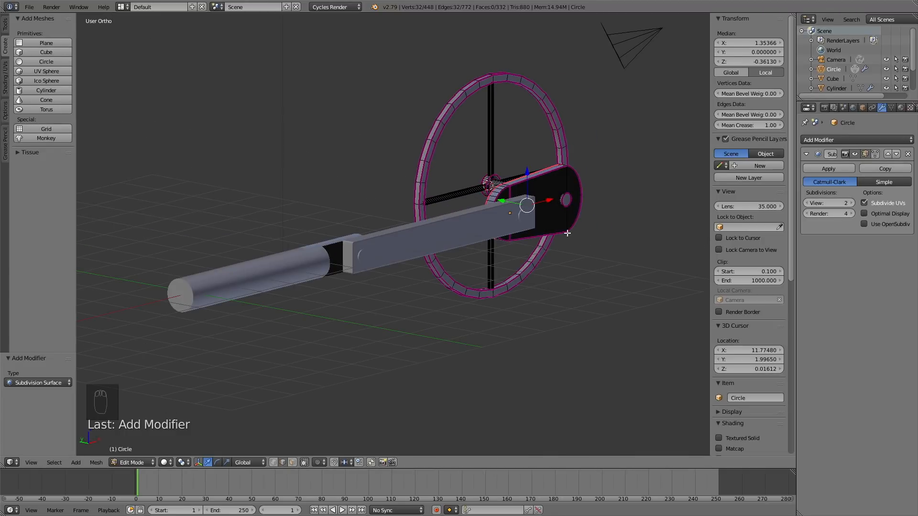
pyautogui.press('a')
pyautogui.click(121, 462)
pyautogui.click(143, 452)
pyautogui.moveTo(426, 235); pyautogui.dragTo(457, 232, button='middle')
# Place the 3D cursor at the centre of the round cylinder's free end and check it in front view.
pyautogui.click(318, 296)
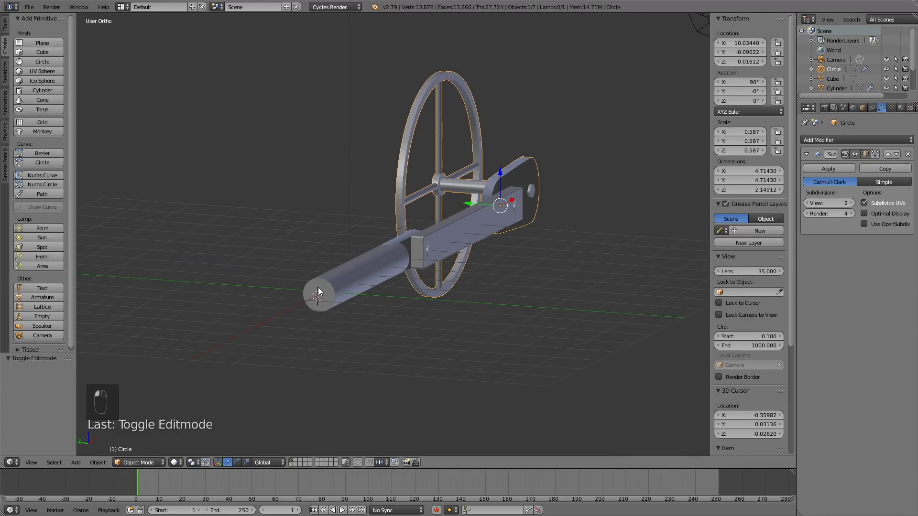
pyautogui.press('KP_3')
pyautogui.press('KP_1')
pyautogui.keyDown('shift'); pyautogui.moveTo(297, 228); pyautogui.dragTo(102, 224, button='middle'); pyautogui.keyUp('shift')
pyautogui.scroll(-4, 440, 240)
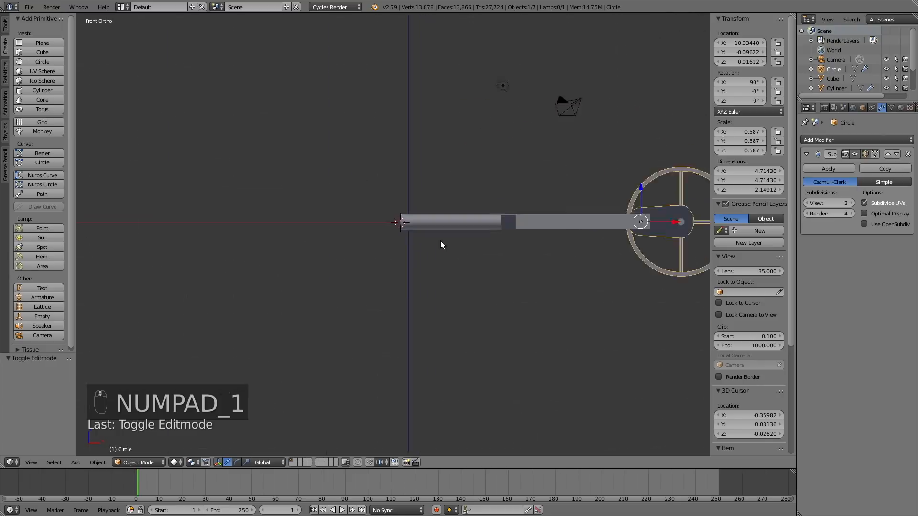
pyautogui.scroll(11, 444, 276)
pyautogui.keyDown('shift'); pyautogui.moveTo(451, 173); pyautogui.dragTo(382, 286, button='middle'); pyautogui.keyUp('shift')
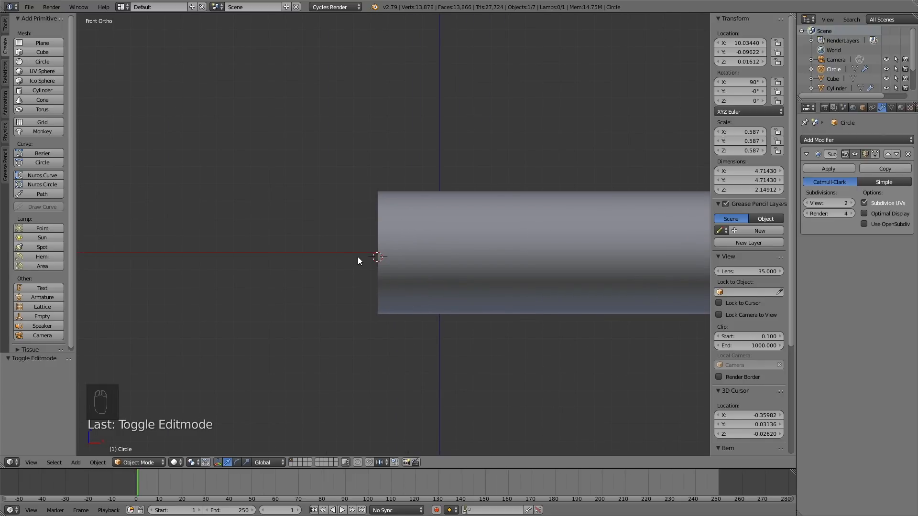
# Save the project under the next incremented file name in the Armature folder.
pyautogui.click(29, 6)
pyautogui.click(53, 85)
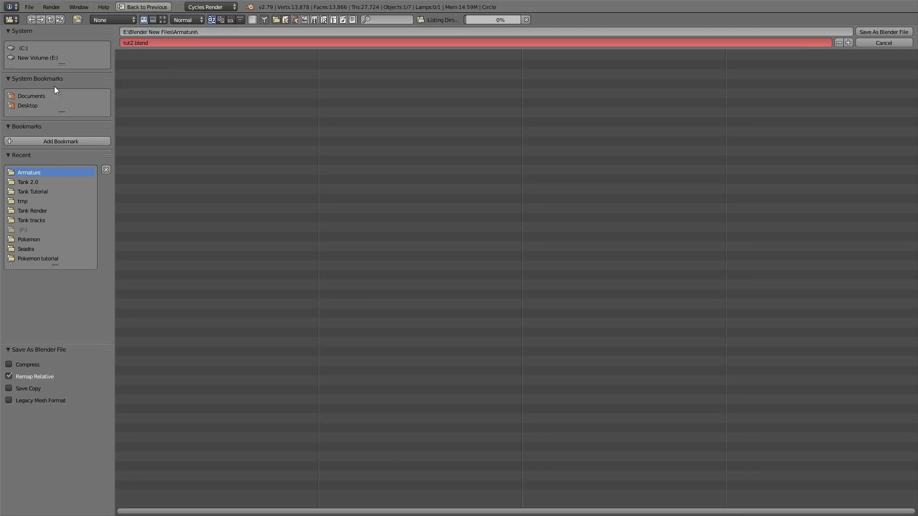
pyautogui.click(849, 42)
pyautogui.click(871, 30)
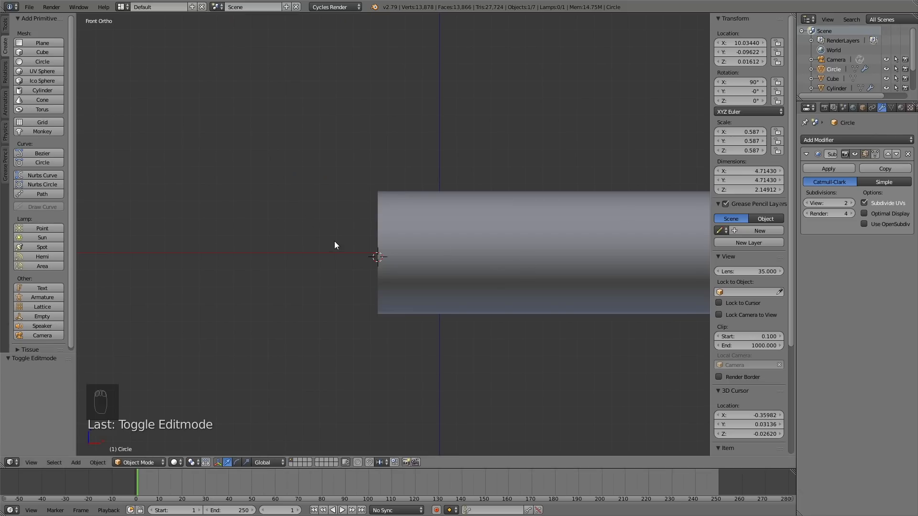
# Add a single-bone armature at the 3D cursor and rotate it 90 degrees about the Y axis.
pyautogui.hotkey('shift', 'a')
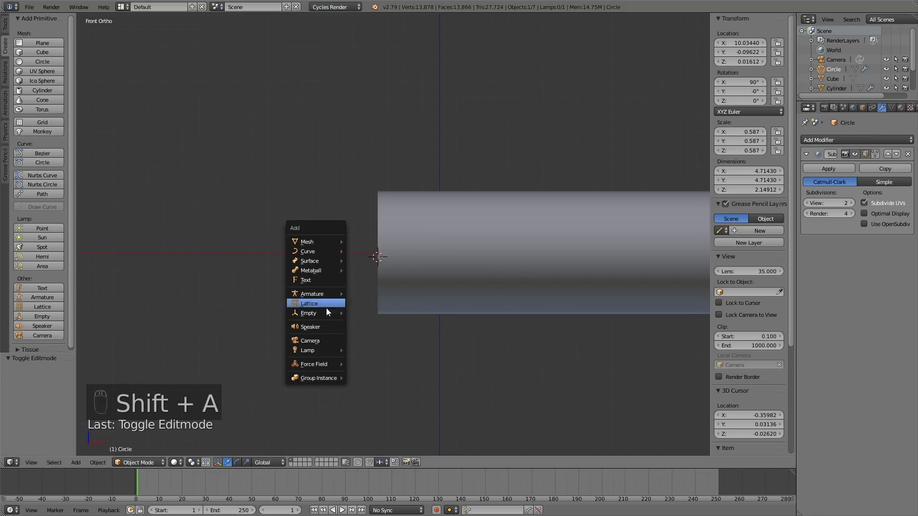
pyautogui.moveTo(331, 294)
pyautogui.click(375, 293)
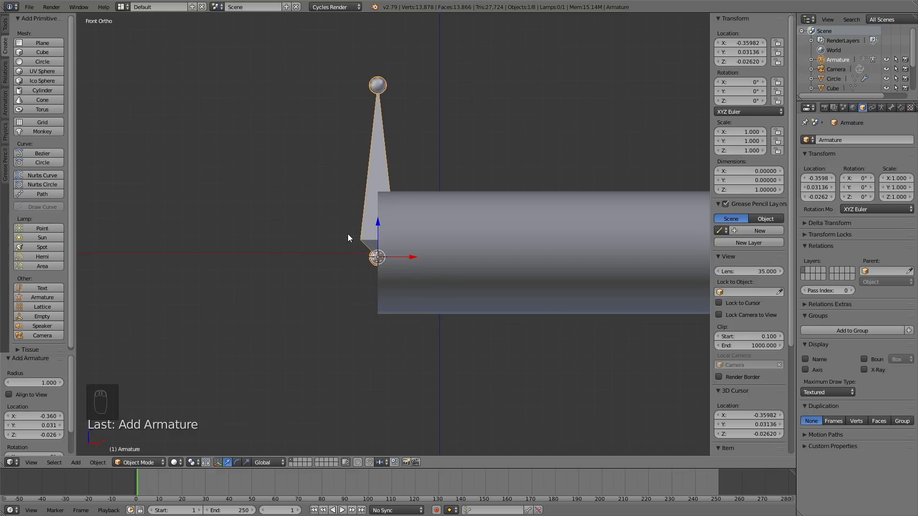
pyautogui.write('r')
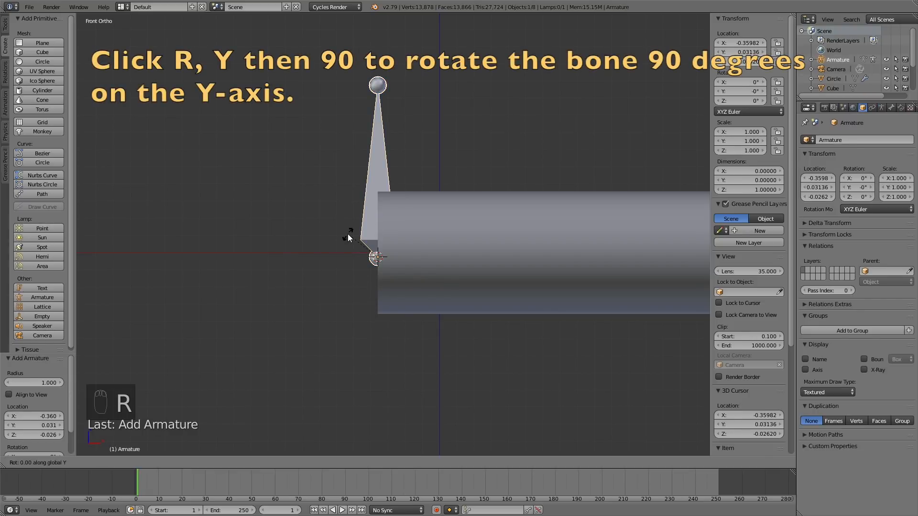
pyautogui.write('y90')
pyautogui.press('Return')
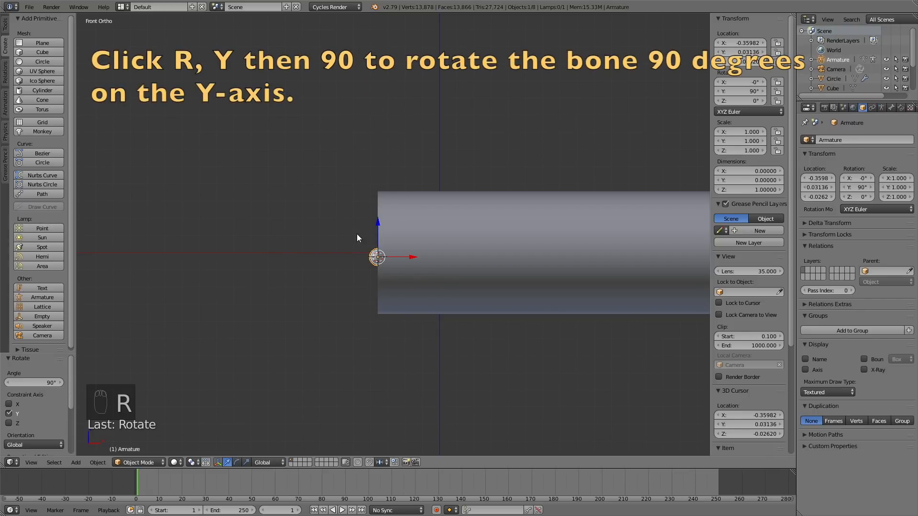
# Scale the armature down to about 0.109 and turn on X-Ray display for it.
pyautogui.press('s')
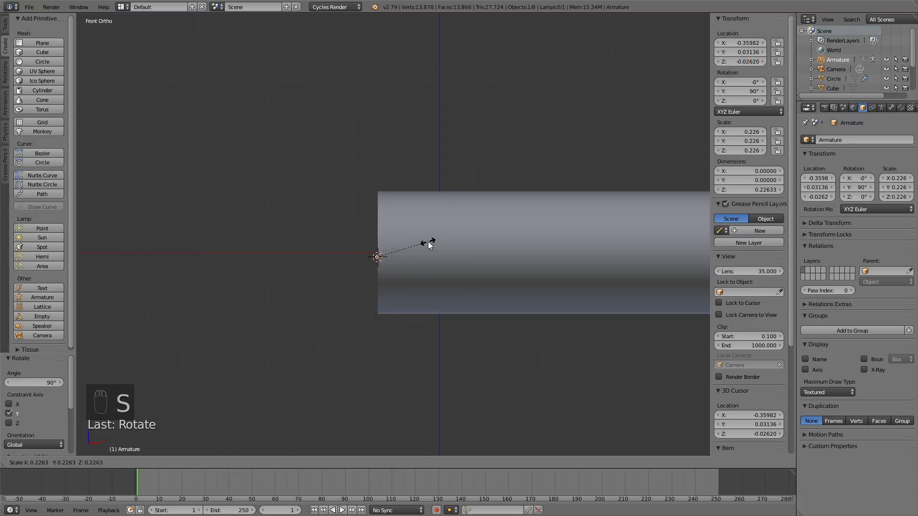
pyautogui.click(428, 242)
pyautogui.click(865, 369)
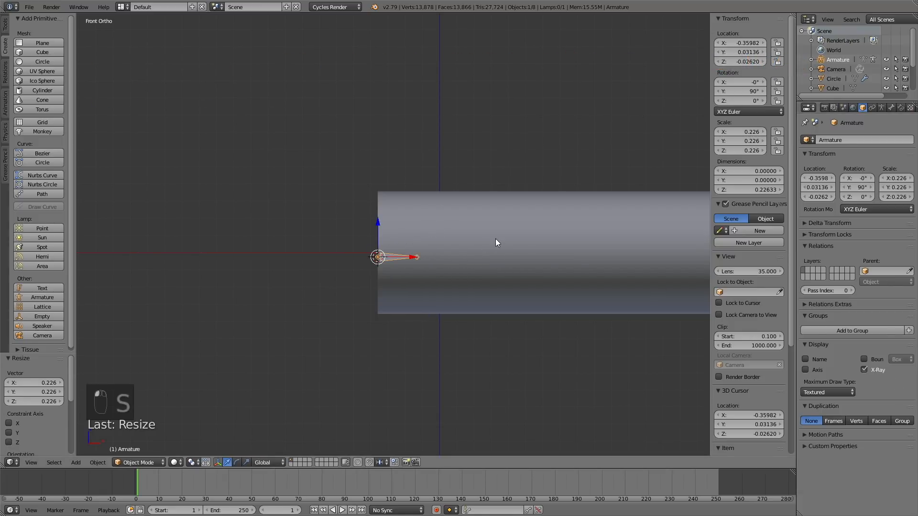
pyautogui.press('s')
pyautogui.click(456, 235)
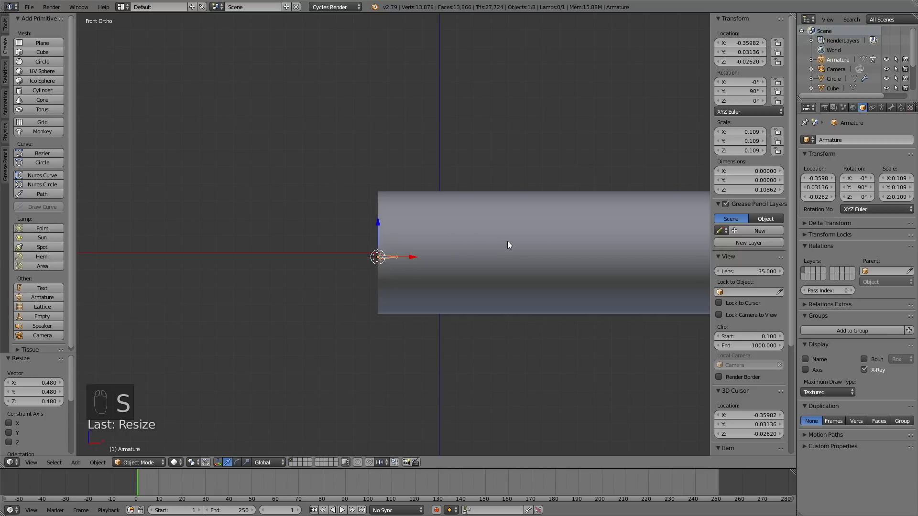
# Move the armature about -0.111 along the X axis so the bone's tip meets the cylinder's end face.
pyautogui.press('g')
pyautogui.press('x')
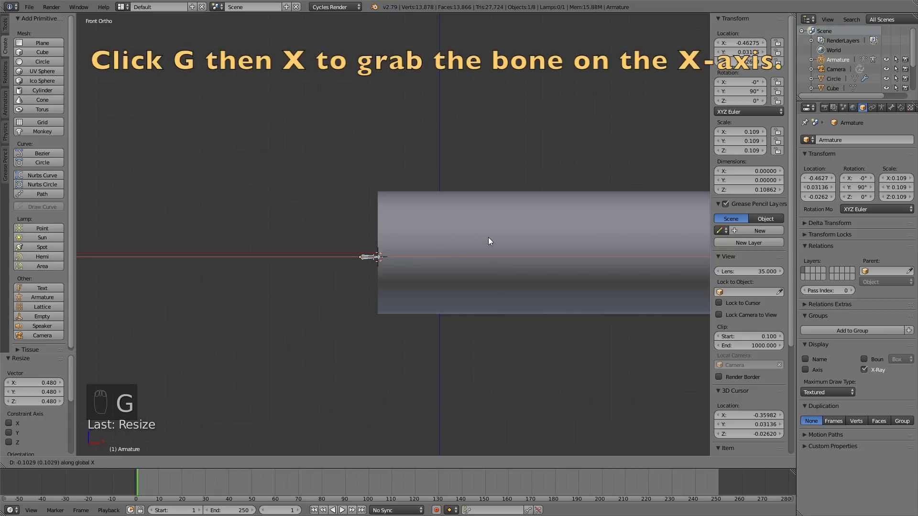
pyautogui.click(489, 241)
# In Edit Mode with wireframe display, extrude a second bone from the first bone's tip about 5.27 along X to the first hinge pin.
pyautogui.click(150, 461)
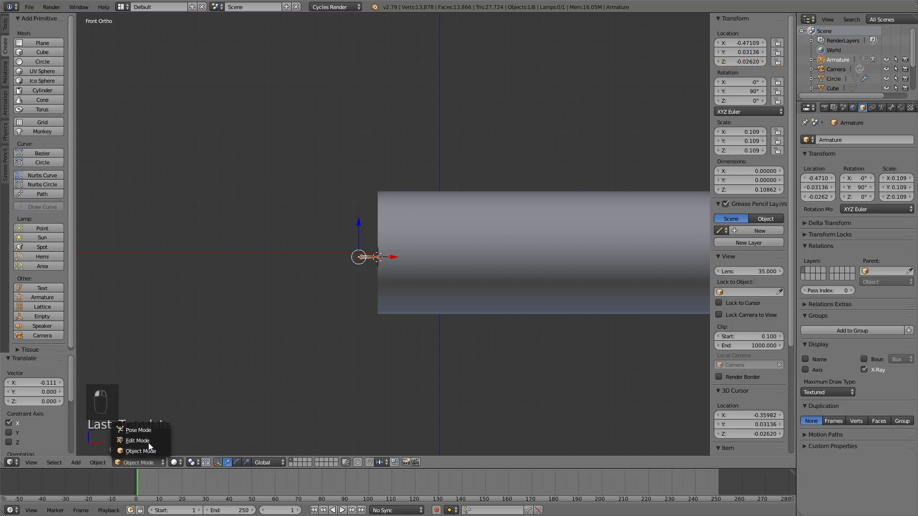
pyautogui.click(148, 441)
pyautogui.scroll(5, 343, 317)
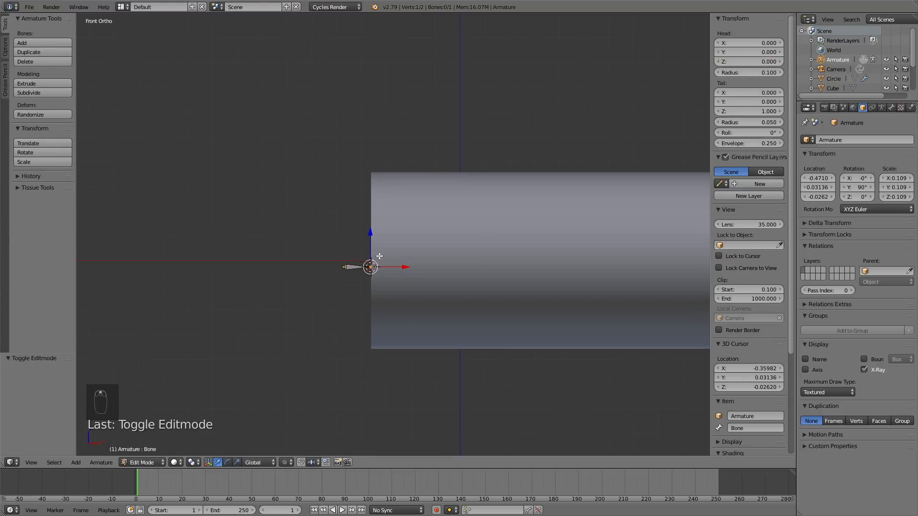
pyautogui.rightClick(351, 290)
pyautogui.rightClick(354, 290)
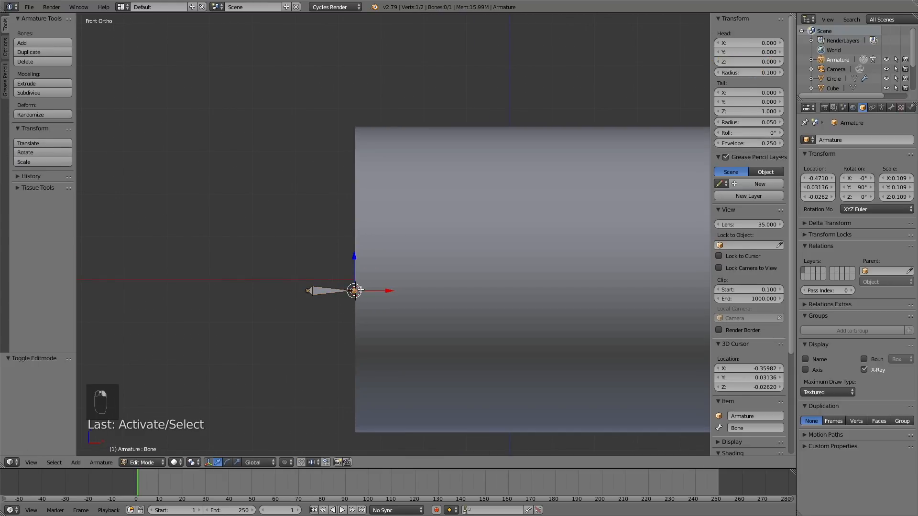
pyautogui.scroll(-10, 402, 290)
pyautogui.scroll(-5, 537, 235)
pyautogui.scroll(3, 538, 235)
pyautogui.press('z')
pyautogui.keyDown('shift'); pyautogui.moveTo(546, 232); pyautogui.dragTo(334, 209, button='middle'); pyautogui.keyUp('shift')
pyautogui.scroll(-2, 363, 258)
pyautogui.scroll(6, 362, 259)
pyautogui.scroll(1, 361, 259)
pyautogui.press('e')
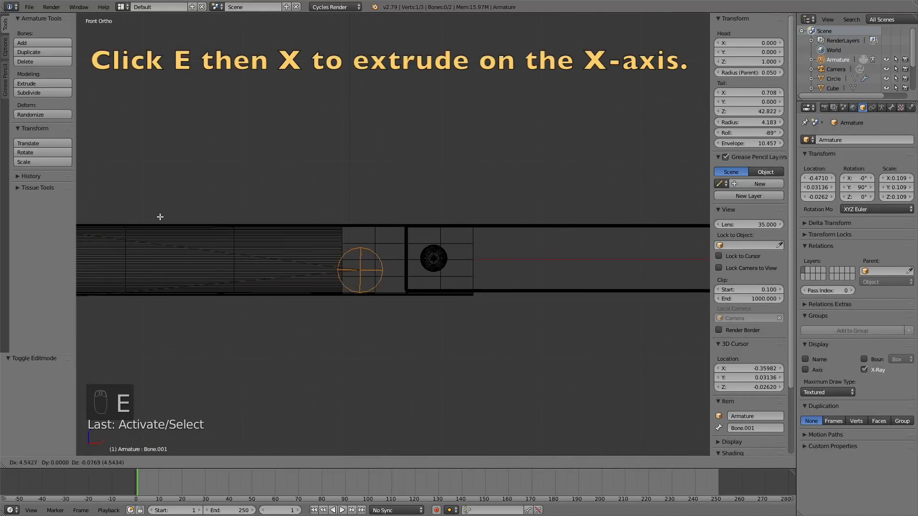
pyautogui.press('x')
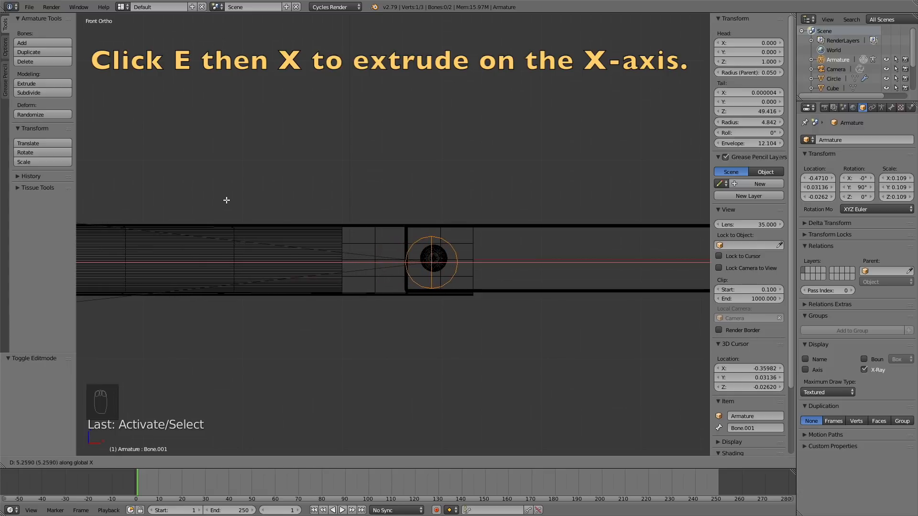
pyautogui.click(228, 198)
pyautogui.scroll(8, 350, 245)
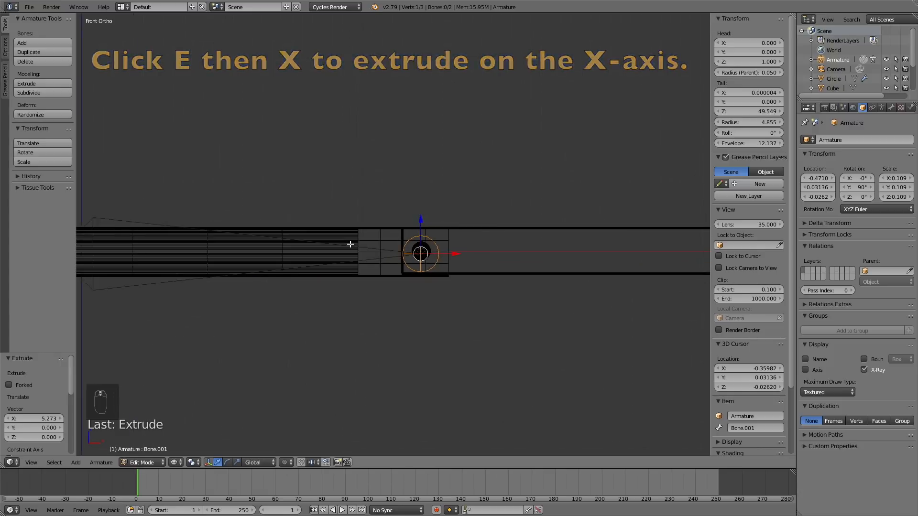
# Return to Object Mode and raise the armature about 0.046 along the Z axis to line it up with the hinge pin.
pyautogui.scroll(-10, 349, 245)
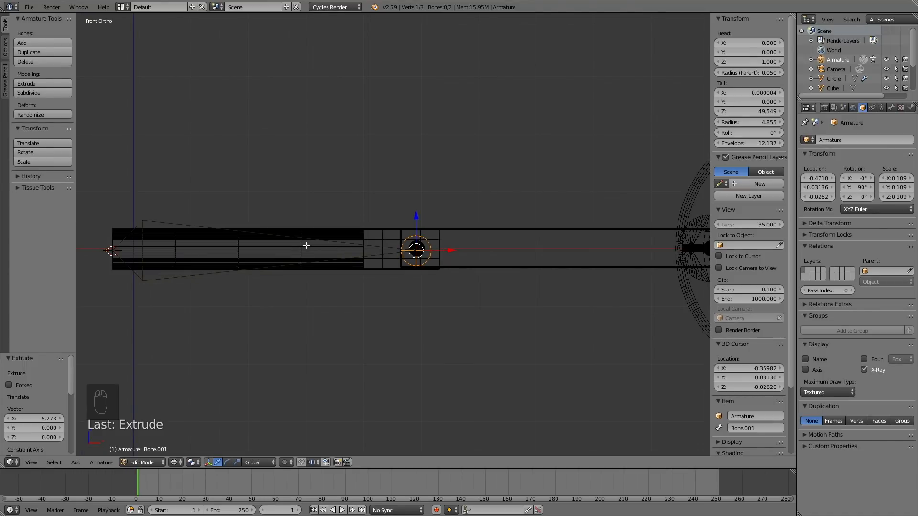
pyautogui.press('Tab')
pyautogui.scroll(-3, 407, 252)
pyautogui.scroll(10, 406, 253)
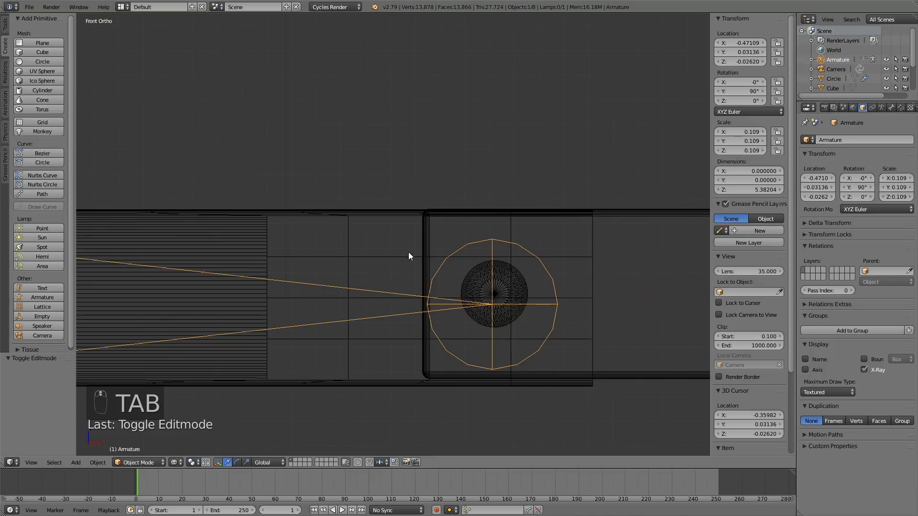
pyautogui.press('g')
pyautogui.press('z')
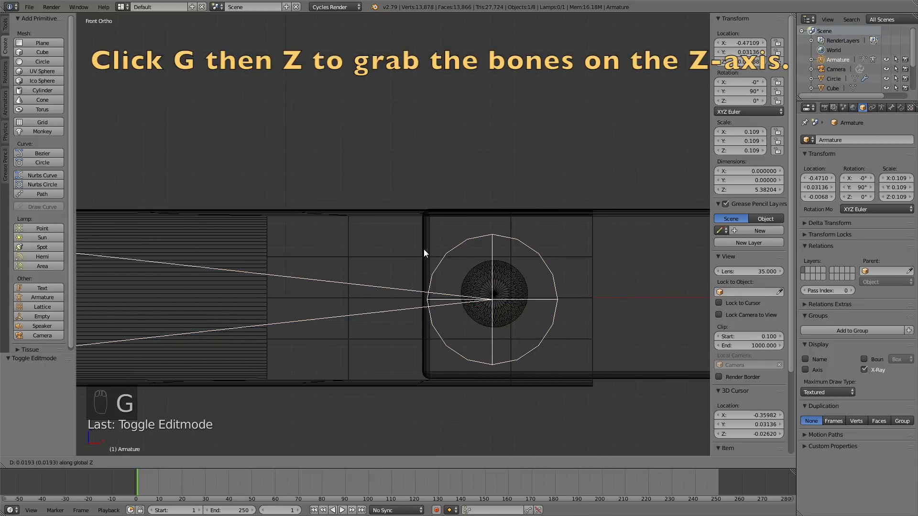
pyautogui.click(432, 243)
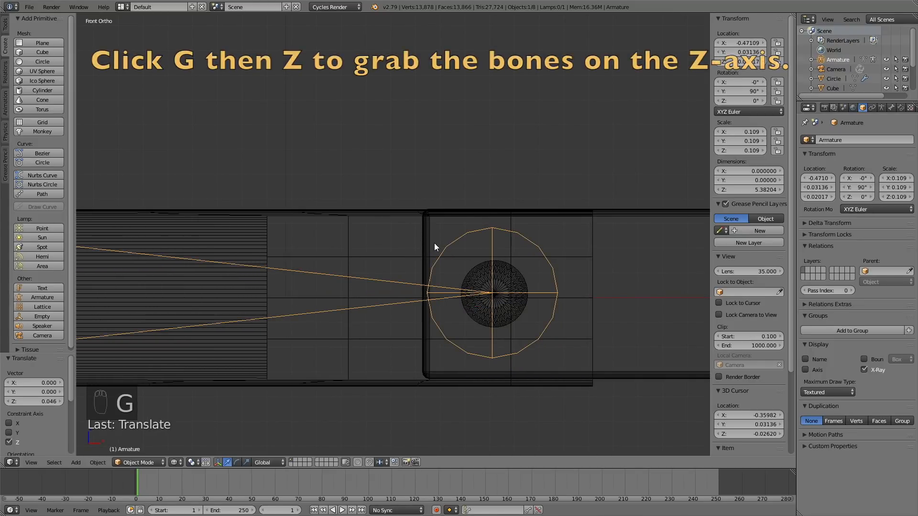
# In Edit Mode, shift the second bone's tip about 0.004 along the X axis onto the hinge pin's centre.
pyautogui.click(129, 462)
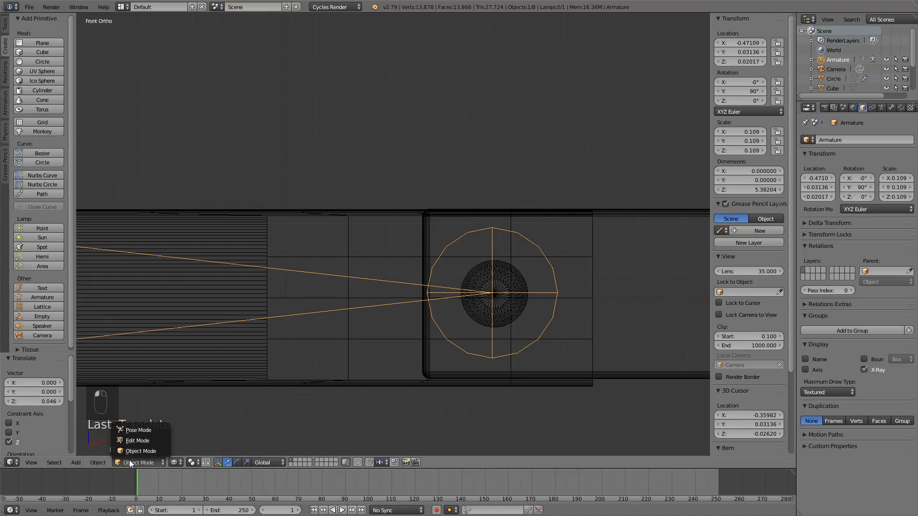
pyautogui.click(137, 441)
pyautogui.rightClick(494, 294)
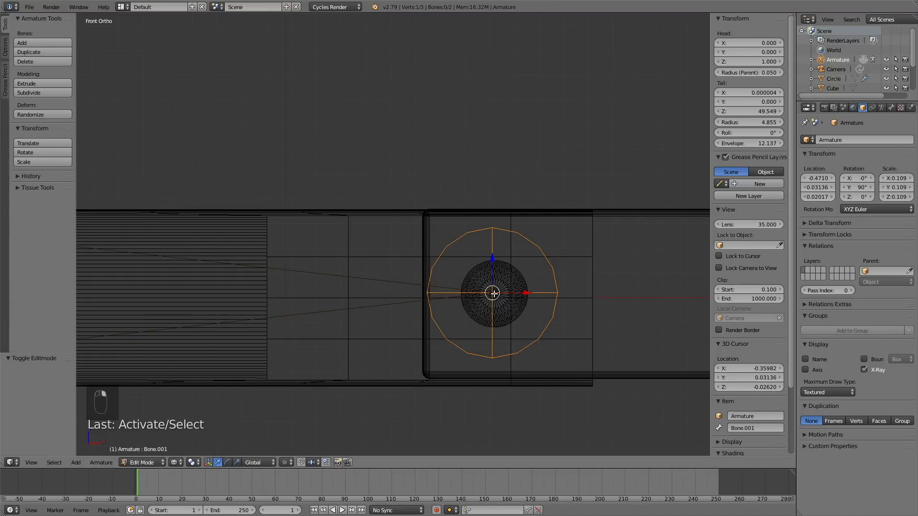
pyautogui.press('g')
pyautogui.press('x')
pyautogui.click(529, 275)
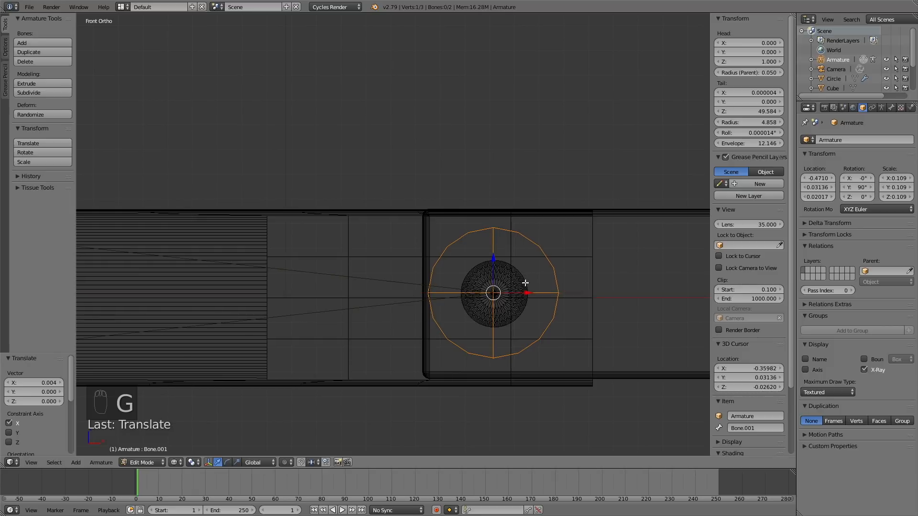
# Extrude a third bone about 5.1 along the X axis through the connecting bar to the crank plate's pin.
pyautogui.scroll(-7, 521, 287)
pyautogui.keyDown('shift'); pyautogui.moveTo(572, 248); pyautogui.dragTo(316, 266, button='middle'); pyautogui.keyUp('shift')
pyautogui.keyDown('shift'); pyautogui.moveTo(244, 291); pyautogui.dragTo(197, 275, button='middle'); pyautogui.keyUp('shift')
pyautogui.press('e')
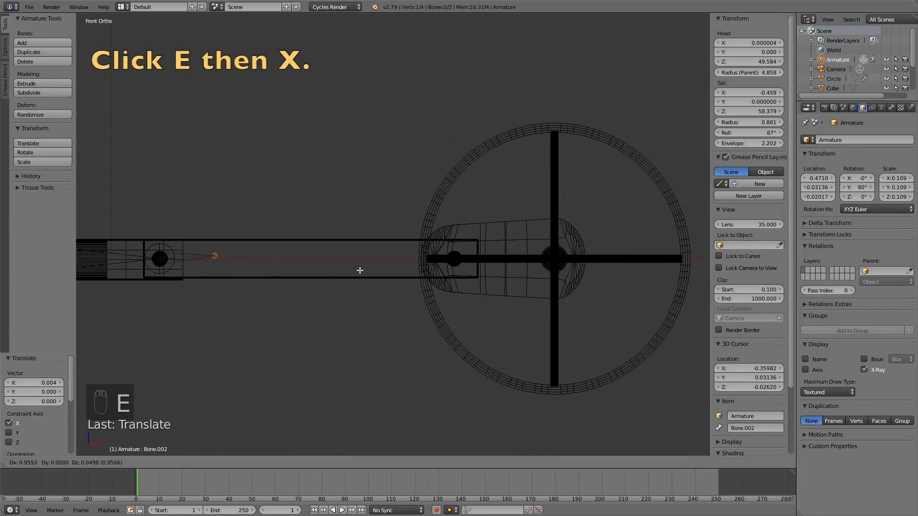
pyautogui.press('x')
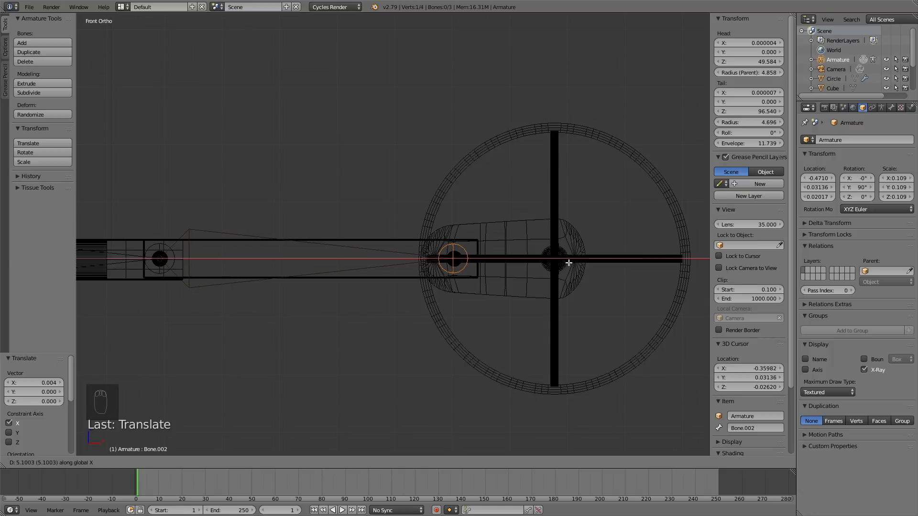
pyautogui.click(558, 261)
# Move the third bone's tip about -0.335 along the Y axis so it sits inside the connecting bar.
pyautogui.moveTo(559, 261); pyautogui.dragTo(520, 353, button='middle')
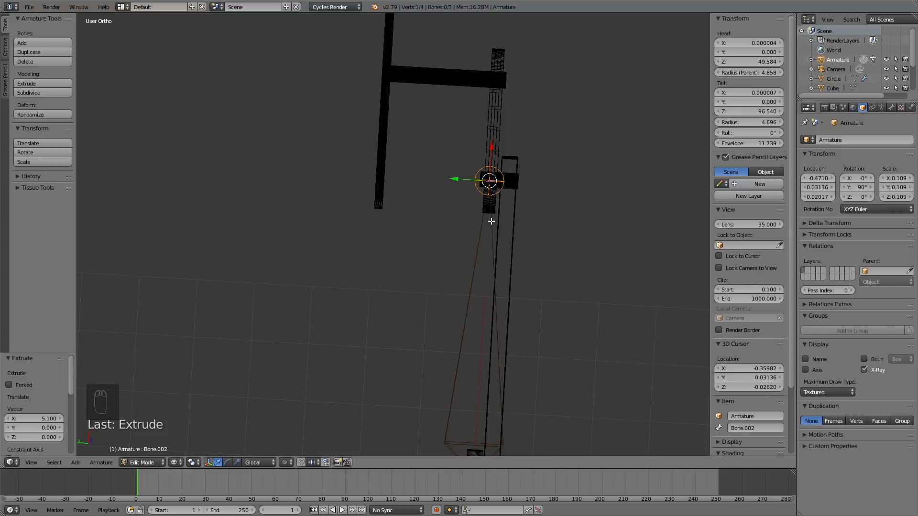
pyautogui.press('g')
pyautogui.press('y')
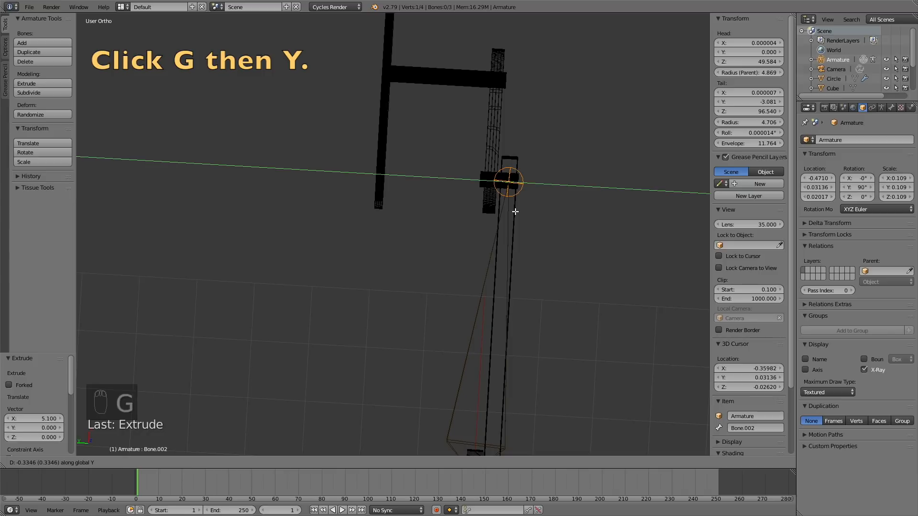
pyautogui.click(515, 211)
# Snap the 3D cursor to the selected tip of the third bone.
pyautogui.moveTo(539, 273); pyautogui.dragTo(432, 197, button='middle')
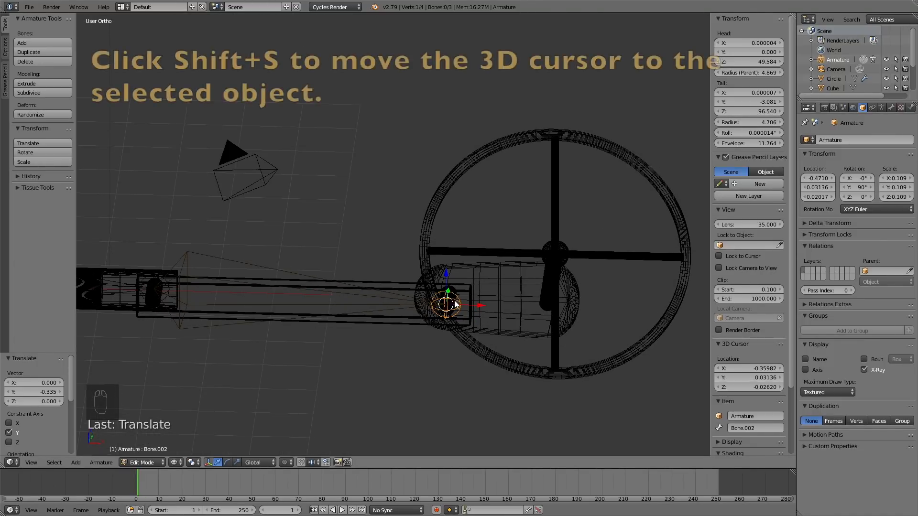
pyautogui.hotkey('shift', 's')
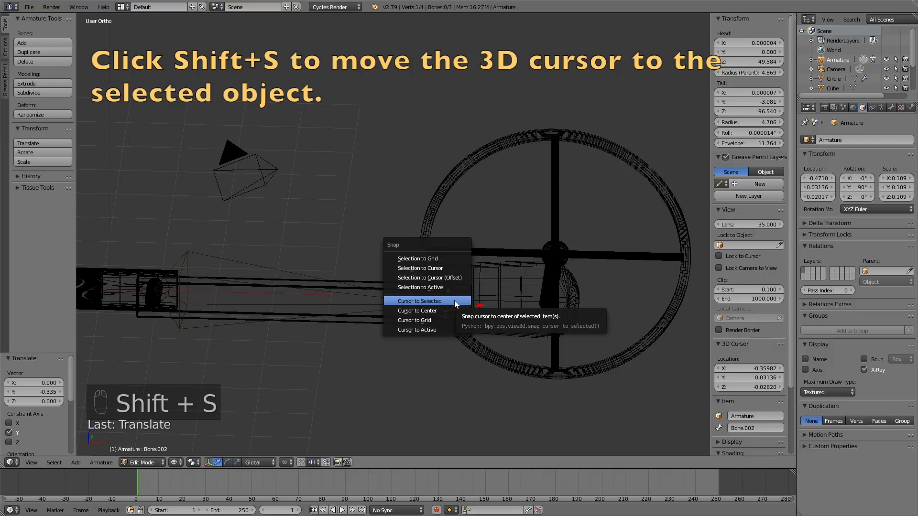
pyautogui.click(454, 304)
pyautogui.moveTo(473, 278); pyautogui.dragTo(481, 239, button='middle')
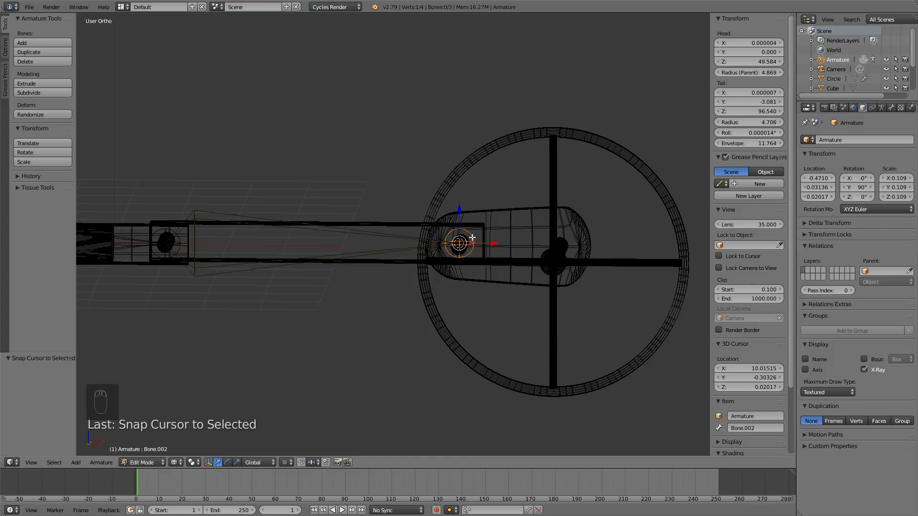
# Return to Object Mode, add a separate single-bone armature at the 3D cursor and show it in front view.
pyautogui.click(141, 463)
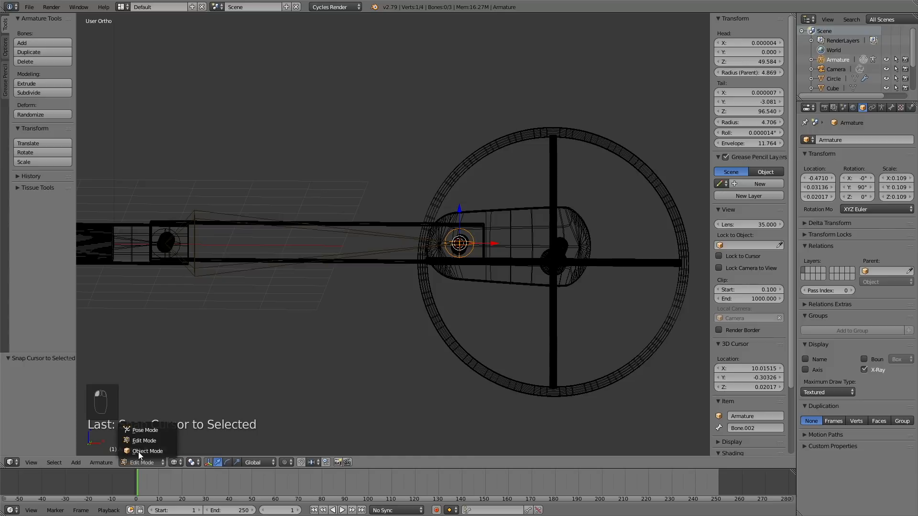
pyautogui.click(139, 452)
pyautogui.hotkey('shift', 'a')
pyautogui.moveTo(475, 235)
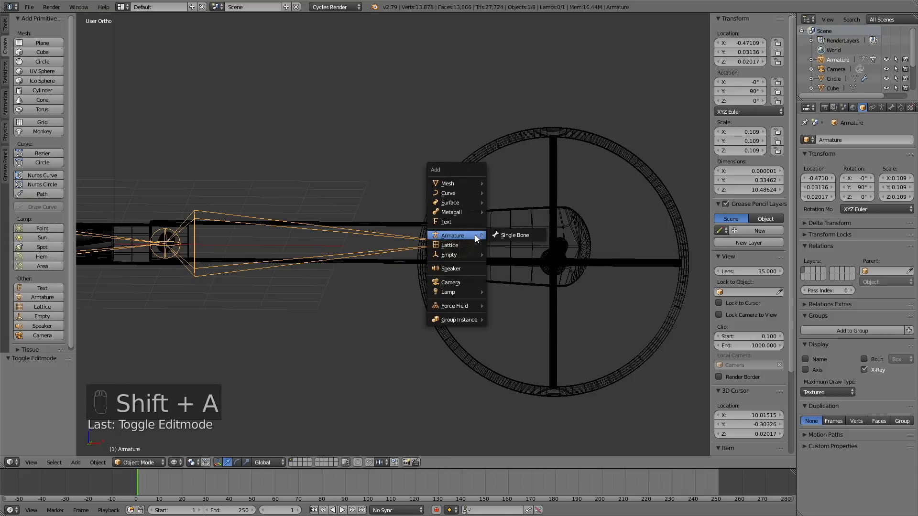
pyautogui.click(500, 235)
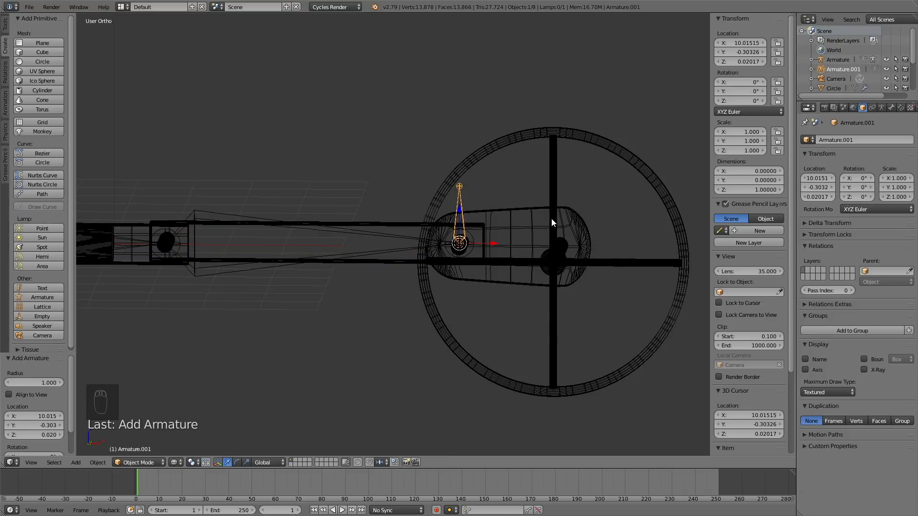
pyautogui.press('KP_1')
pyautogui.scroll(5, 552, 218)
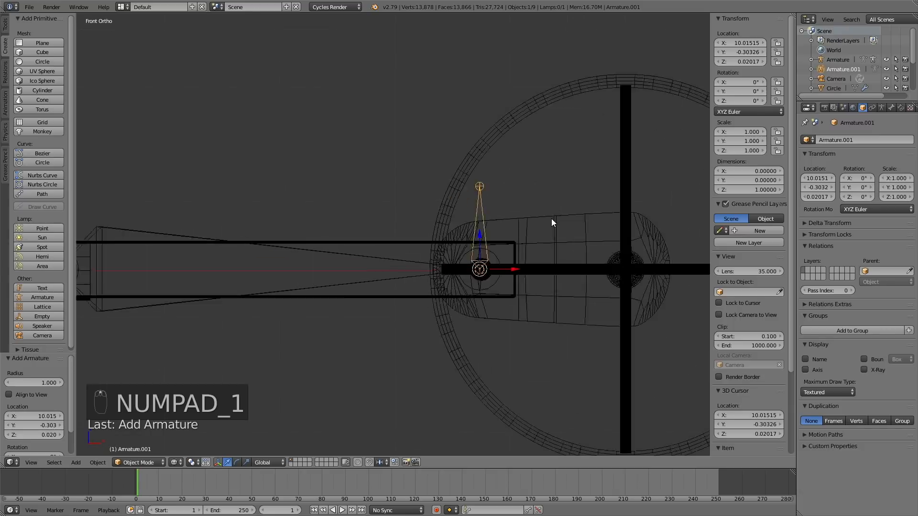
pyautogui.keyDown('shift'); pyautogui.moveTo(565, 242); pyautogui.dragTo(250, 203, button='middle'); pyautogui.keyUp('shift')
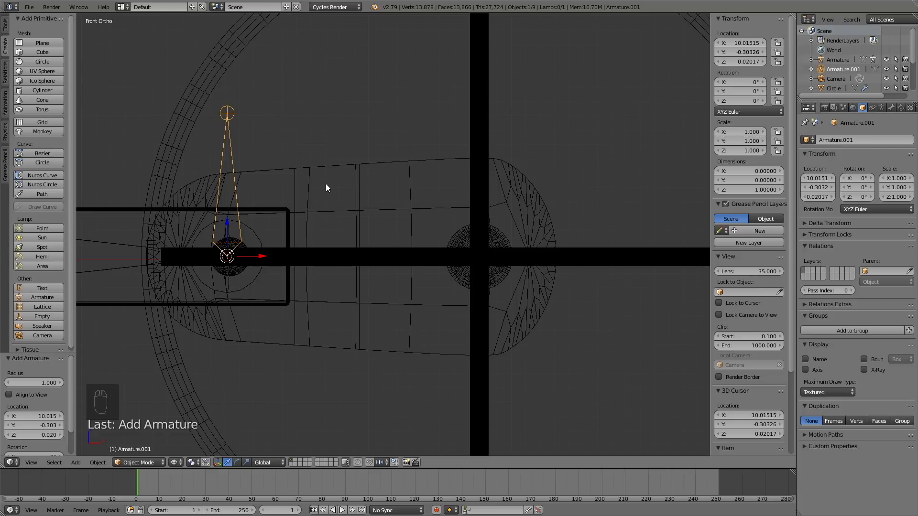
pyautogui.press('g')
pyautogui.press('y')
pyautogui.rightClick(363, 239)
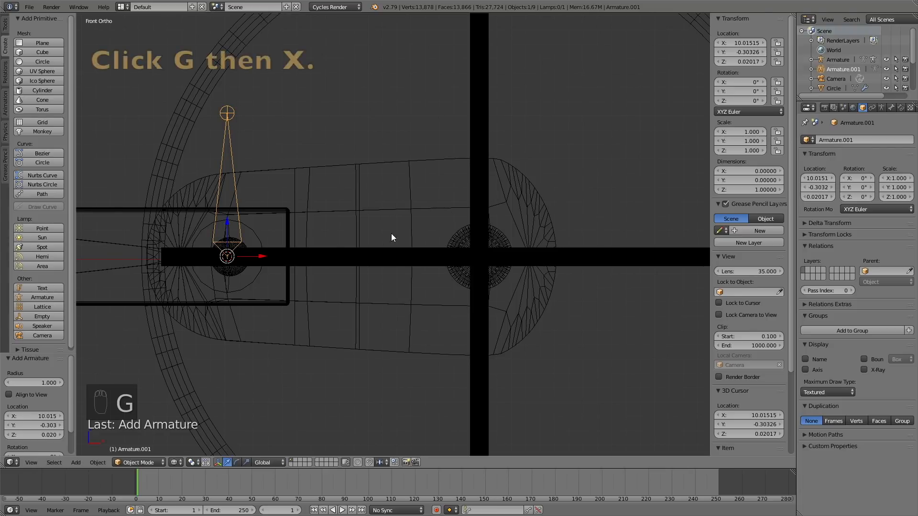
# Move the new armature about 1.766 along X to the wheel's axle and rotate it -90 degrees about the Y axis.
pyautogui.press('g')
pyautogui.press('x')
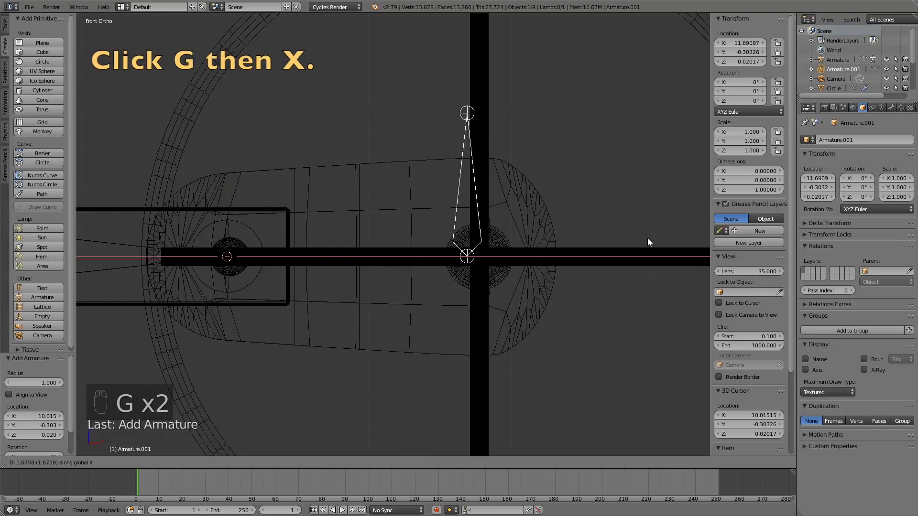
pyautogui.click(647, 236)
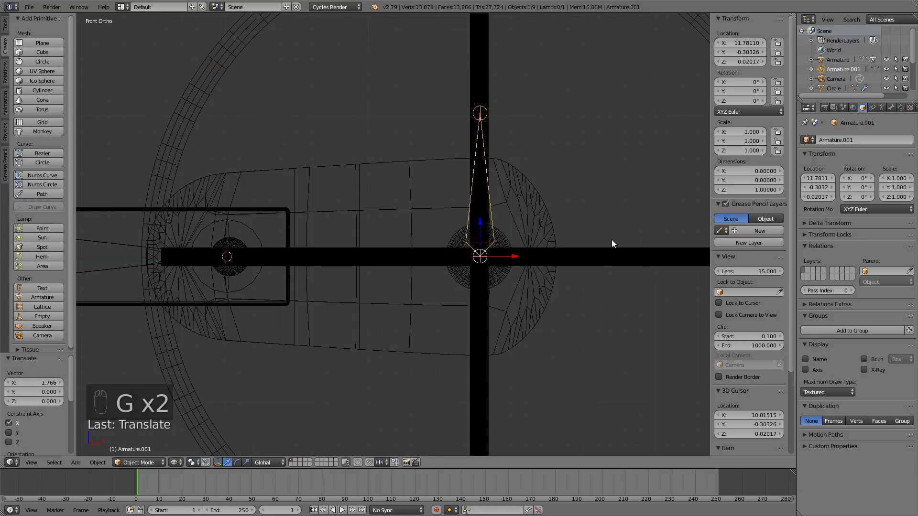
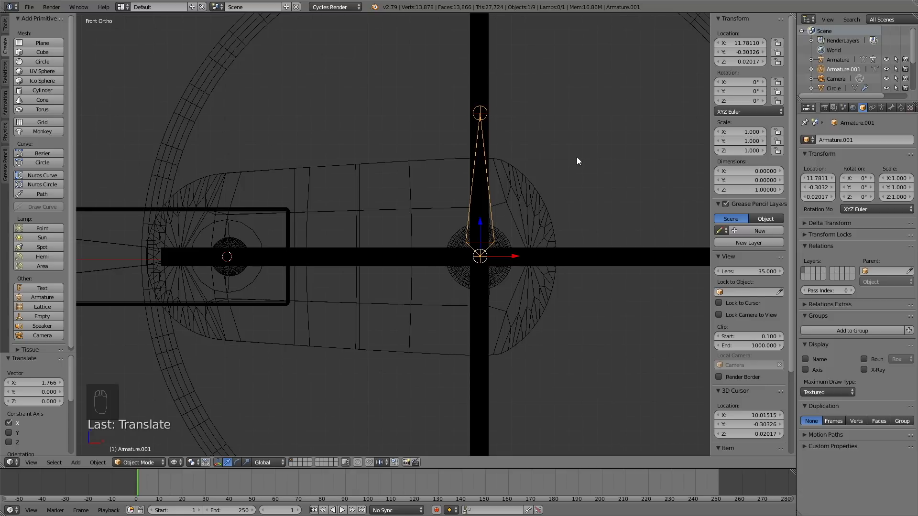
pyautogui.write('ry-90')
pyautogui.press('Return')
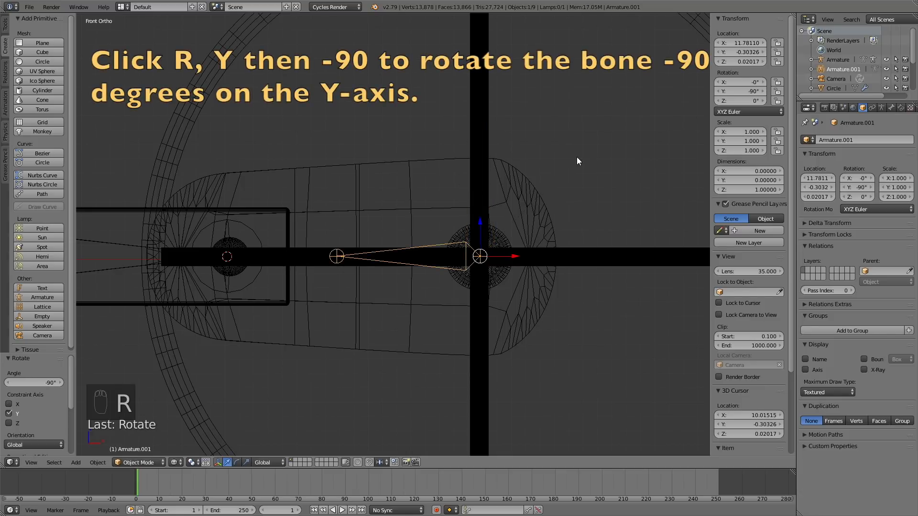
# In Edit Mode, move the new armature's bone tip about -0.744 along the X axis onto the crank pin.
pyautogui.click(142, 463)
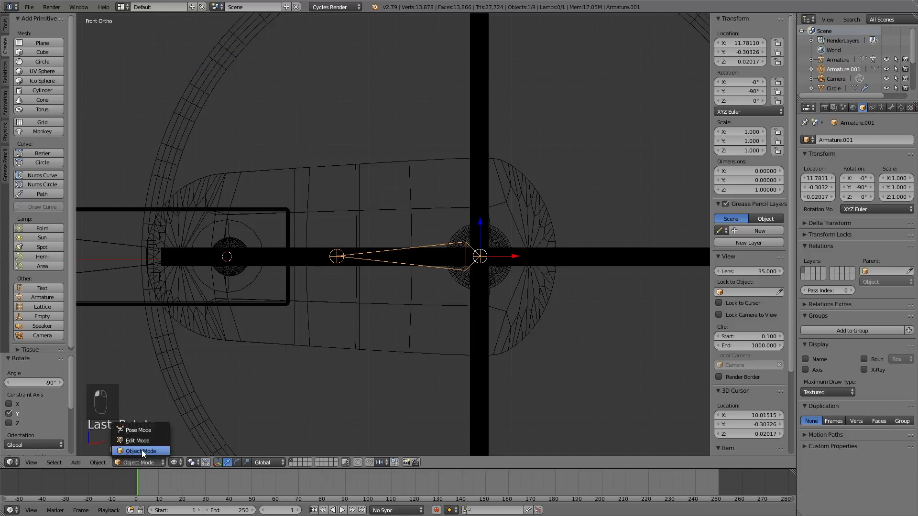
pyautogui.click(142, 442)
pyautogui.rightClick(337, 256)
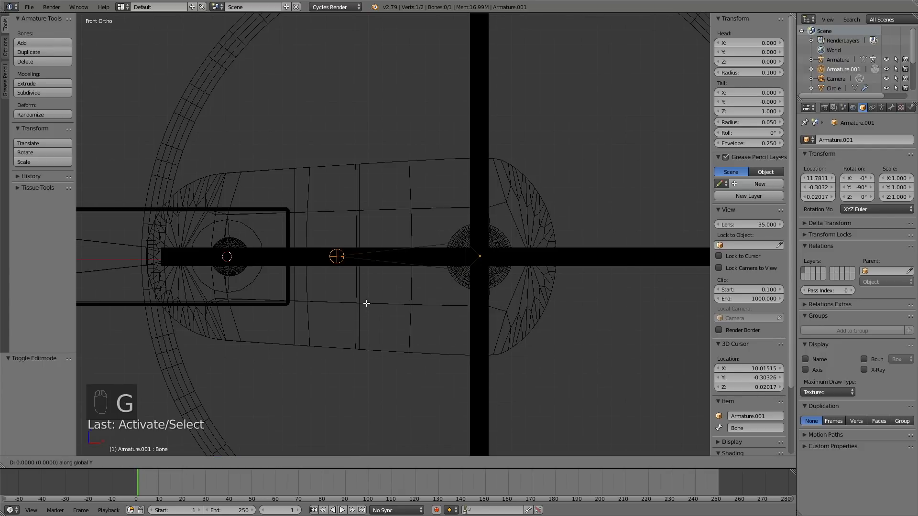
pyautogui.press('g')
pyautogui.press('x')
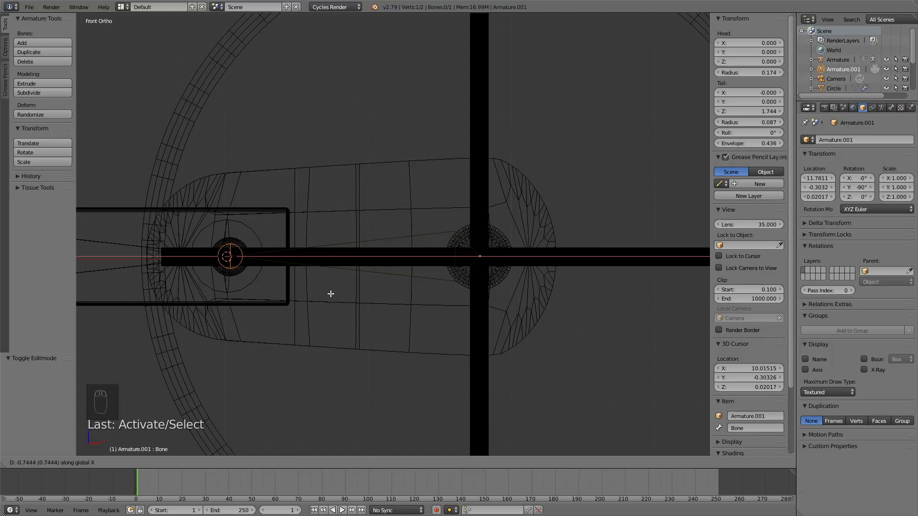
pyautogui.click(331, 294)
# Extrude a second bone about -1.018 along X from the tip at the crank pin, and switch the viewport to solid shading.
pyautogui.scroll(-4, 339, 290)
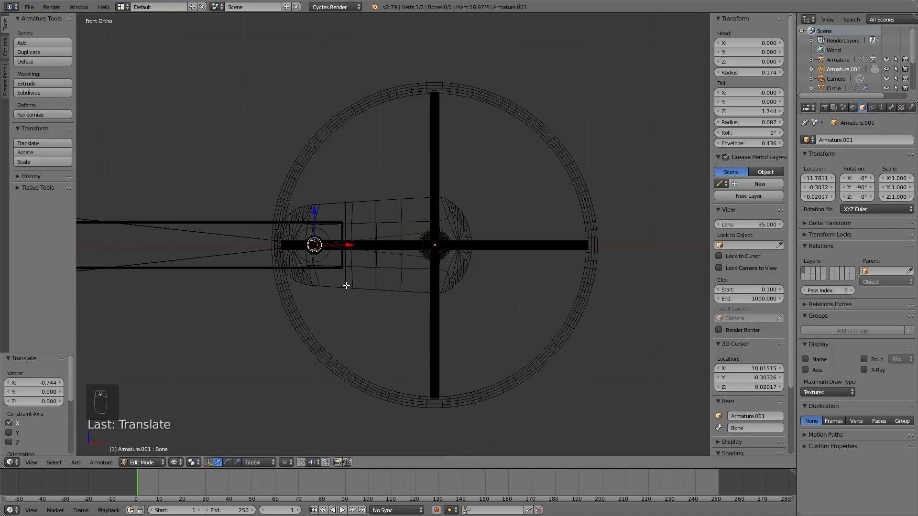
pyautogui.press('e')
pyautogui.press('x')
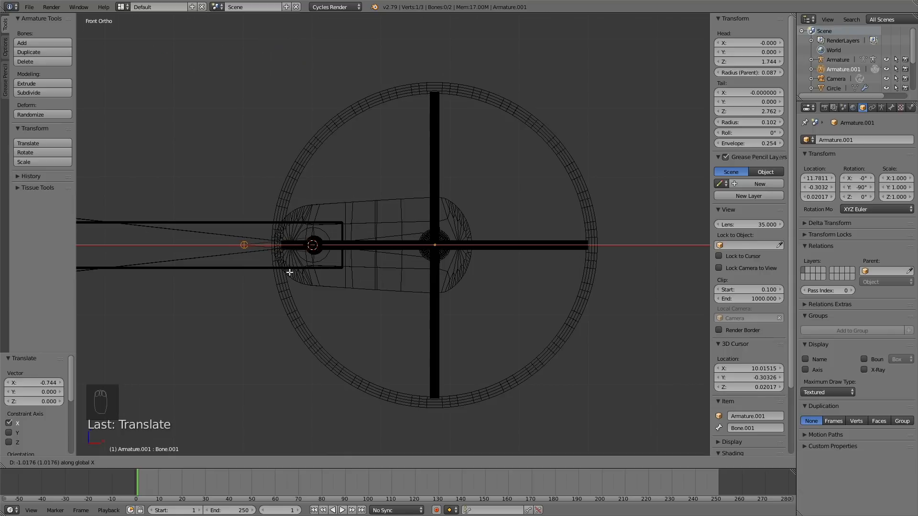
pyautogui.click(289, 273)
pyautogui.moveTo(291, 269); pyautogui.dragTo(378, 292, button='middle')
pyautogui.press('z')
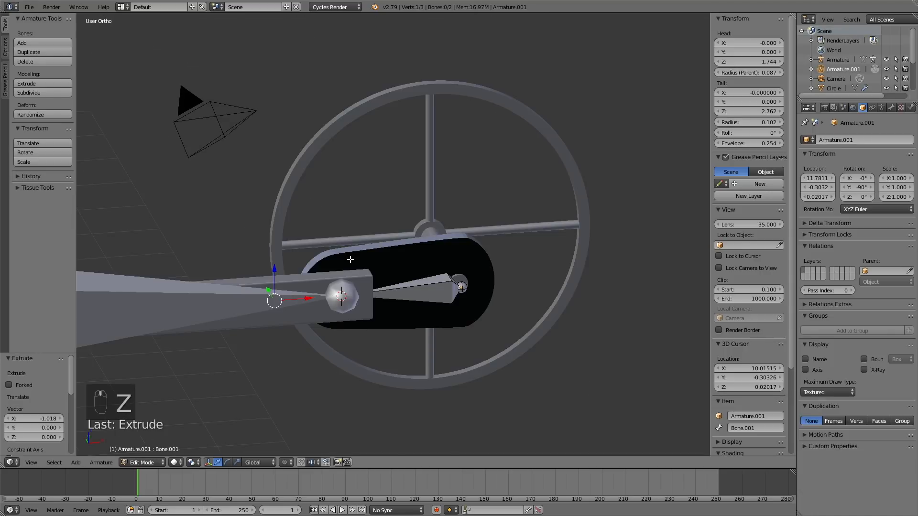
pyautogui.moveTo(301, 315); pyautogui.dragTo(361, 302, button='middle')
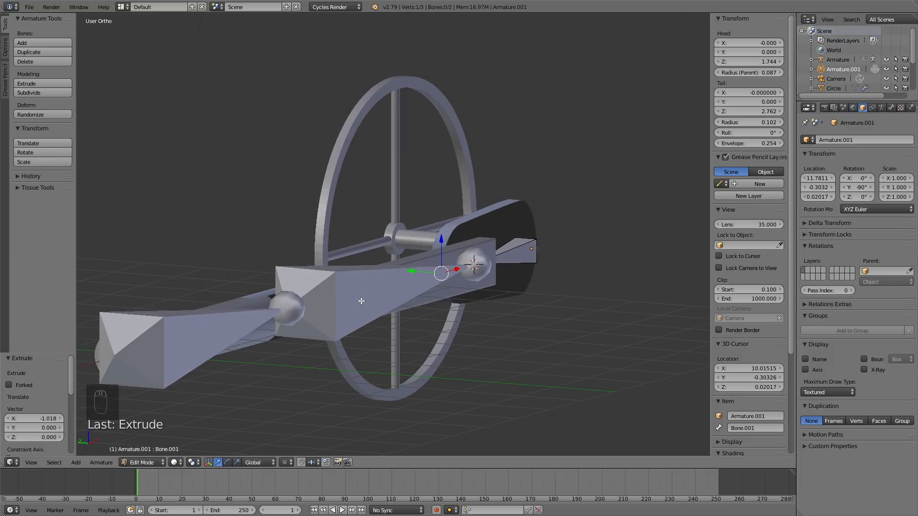
pyautogui.scroll(-3, 356, 303)
pyautogui.moveTo(265, 336)
pyautogui.mouseDown(button='middle')
pyautogui.moveTo(182, 338)
pyautogui.moveTo(144, 403)
pyautogui.moveTo(218, 378)
pyautogui.moveTo(266, 345)
pyautogui.mouseUp(button='middle')
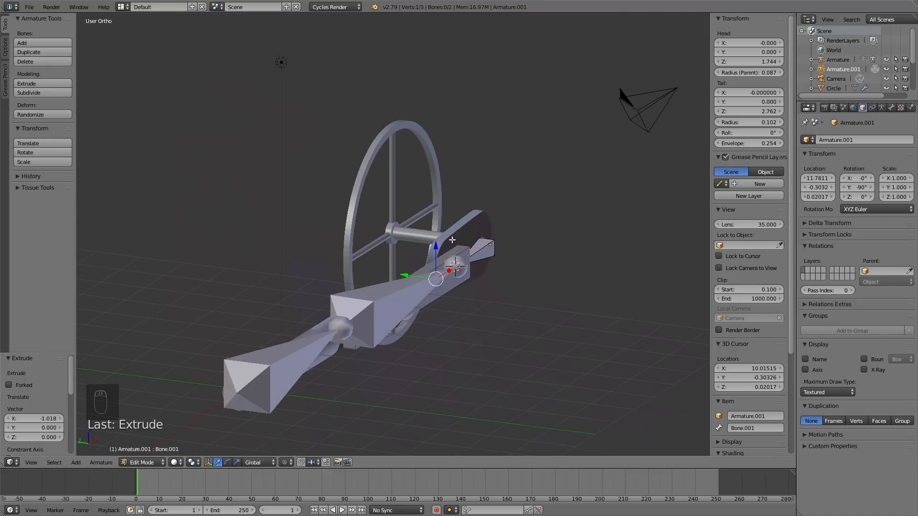
pyautogui.moveTo(453, 240); pyautogui.dragTo(393, 275, button='middle')
# Leave Edit Mode, put the arm's armature into Pose Mode and select its last bone, Bone.002.
pyautogui.click(138, 464)
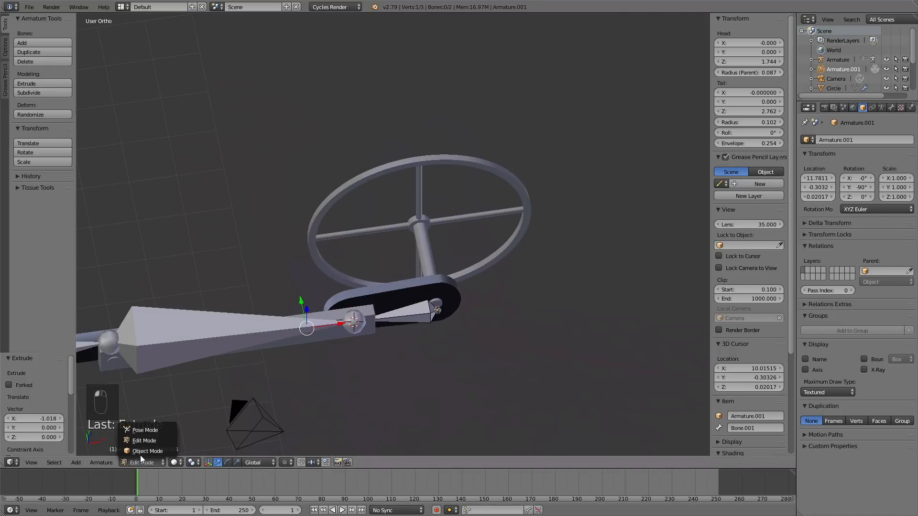
pyautogui.click(139, 451)
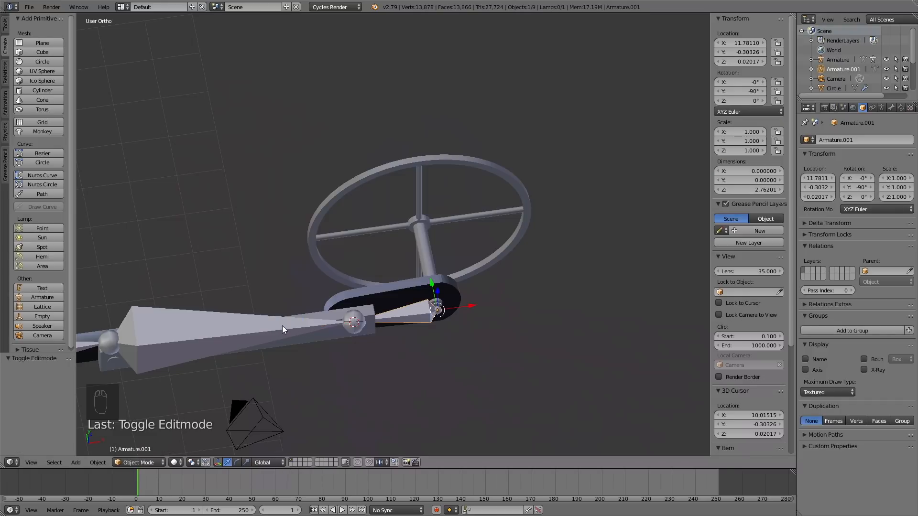
pyautogui.scroll(-1, 282, 325)
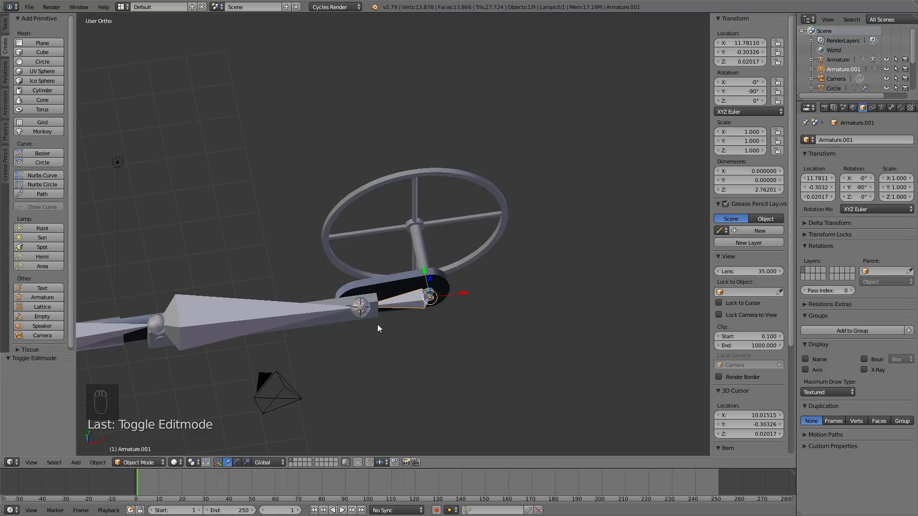
pyautogui.rightClick(203, 298)
pyautogui.click(142, 463)
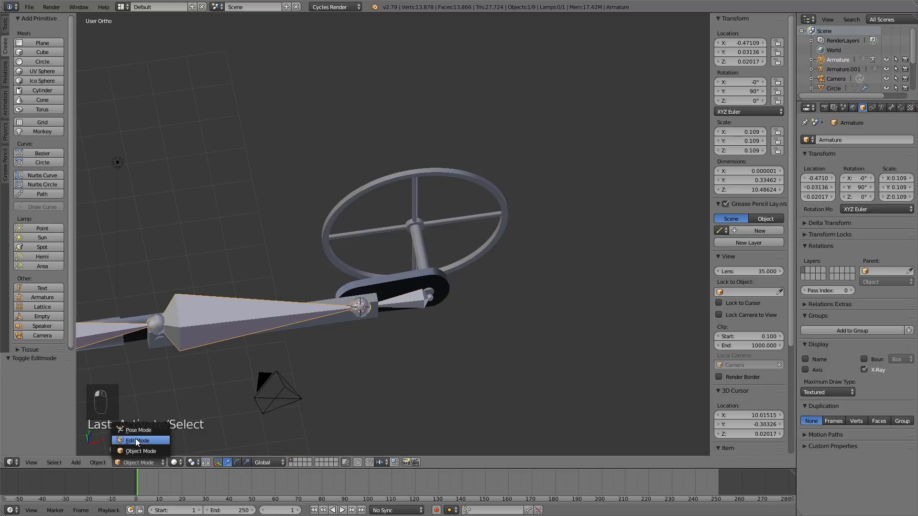
pyautogui.click(138, 430)
pyautogui.rightClick(228, 299)
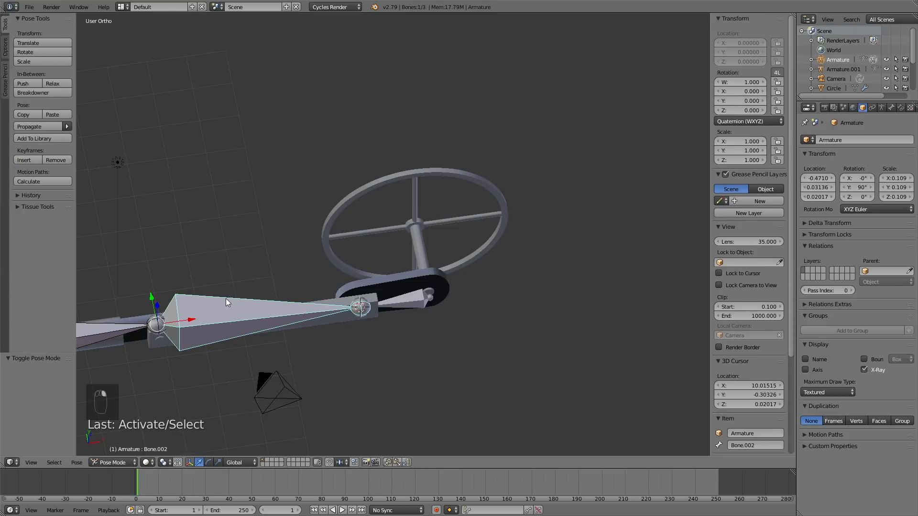
# Add an Inverse Kinematics constraint to Bone.002 with Armature.001 as target and Bone.001 as target bone.
pyautogui.click(900, 107)
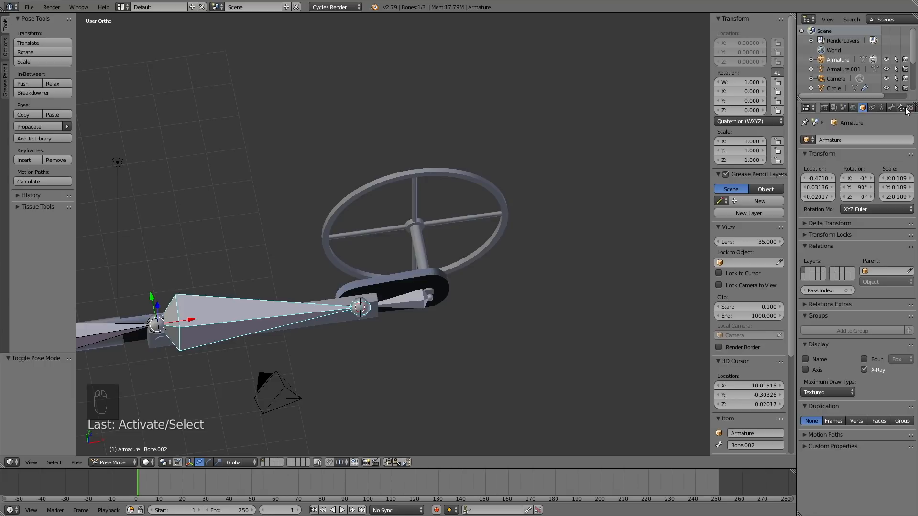
pyautogui.click(877, 139)
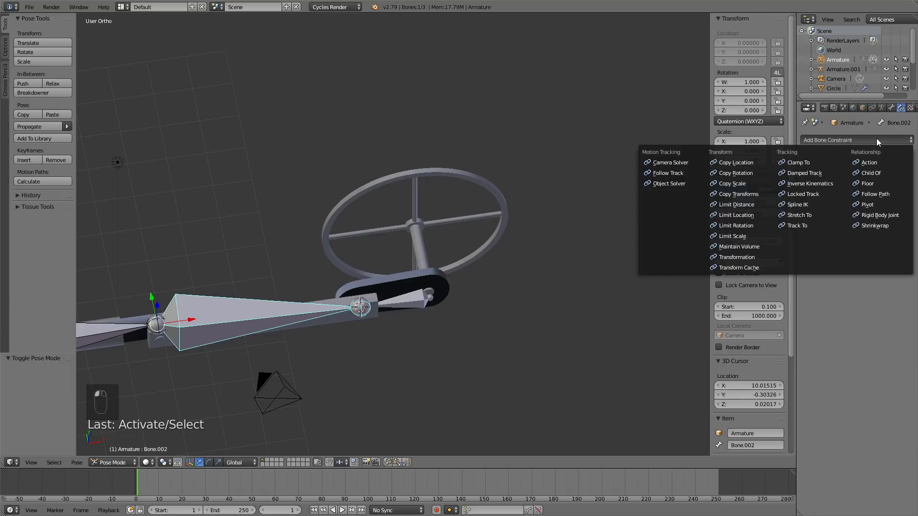
pyautogui.click(841, 184)
pyautogui.click(851, 172)
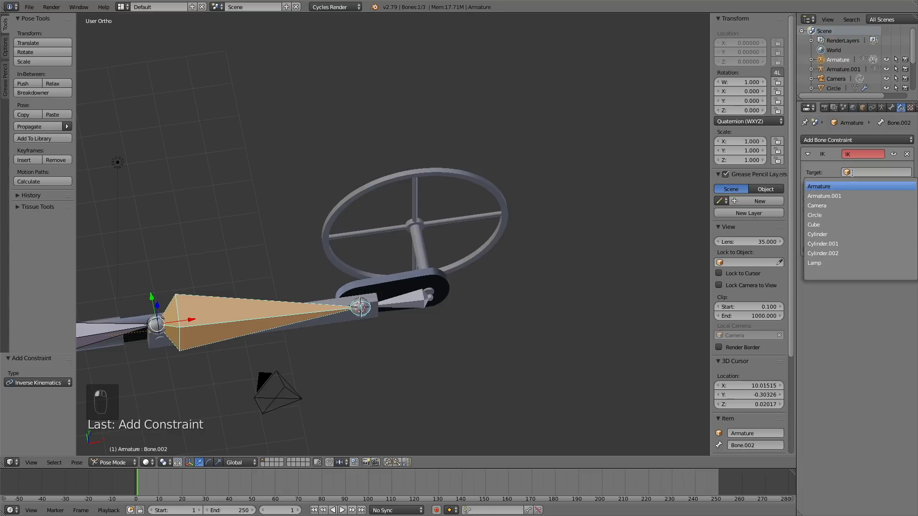
pyautogui.click(856, 196)
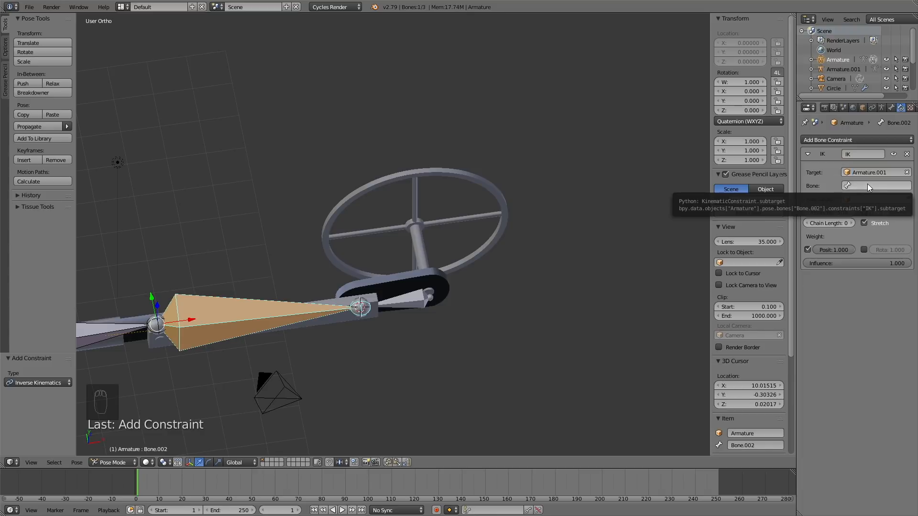
pyautogui.click(867, 184)
pyautogui.click(854, 206)
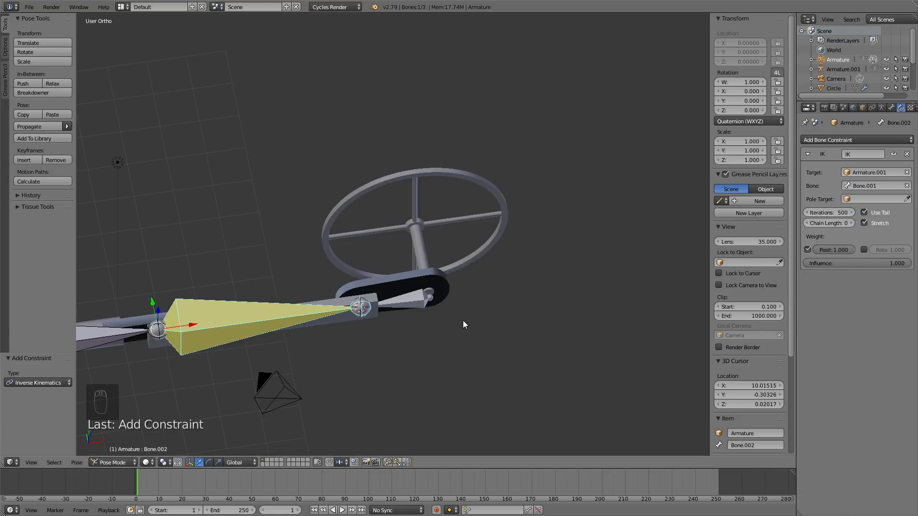
# Lock the inverse kinematics rotation of the arm's middle bone, Bone.001, on the X, Y and Z axes.
pyautogui.moveTo(295, 298); pyautogui.dragTo(289, 281, button='middle')
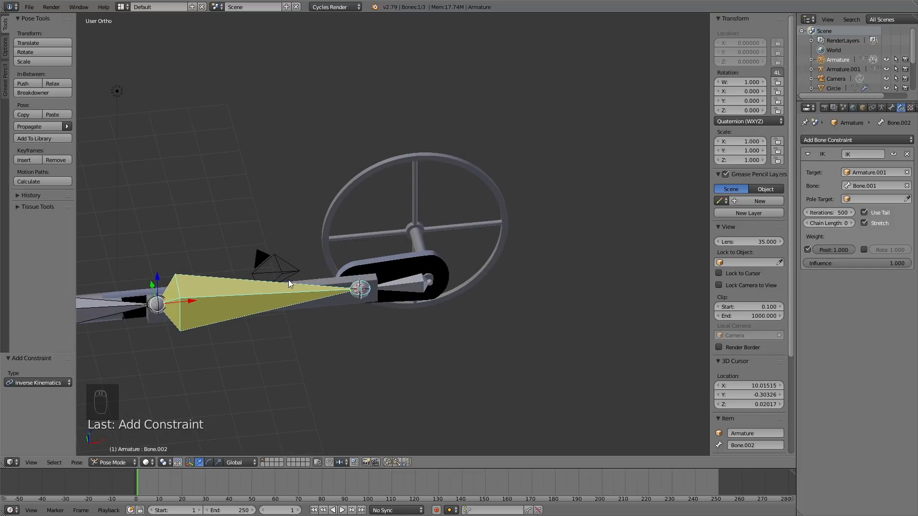
pyautogui.scroll(-2, 288, 283)
pyautogui.scroll(6, 364, 318)
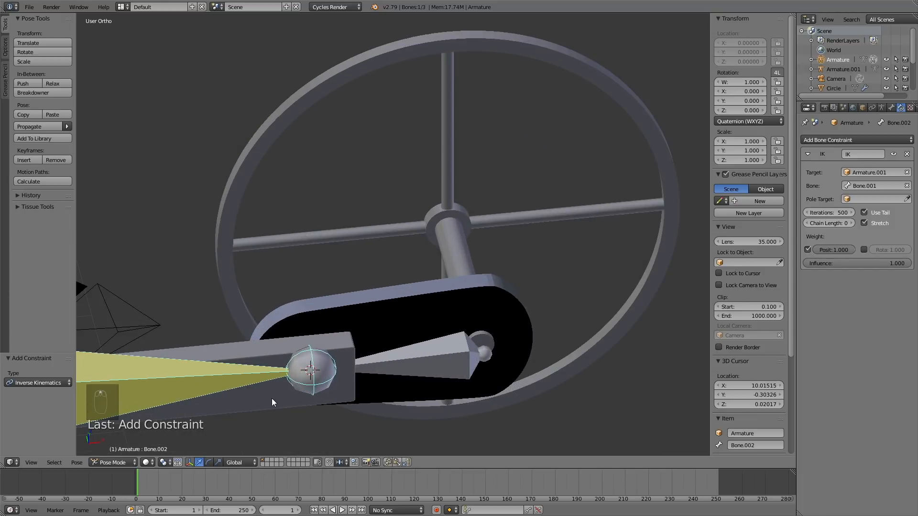
pyautogui.scroll(-5, 283, 398)
pyautogui.rightClick(129, 294)
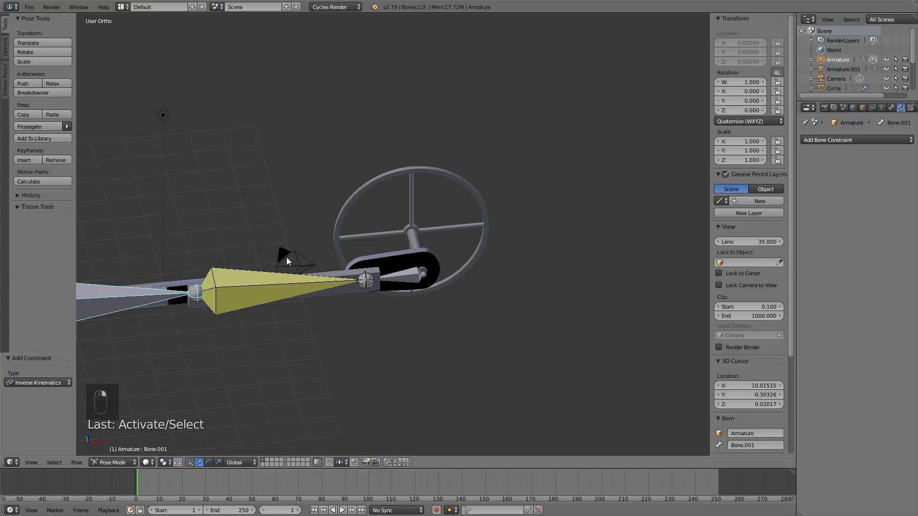
pyautogui.keyDown('shift'); pyautogui.moveTo(290, 258); pyautogui.dragTo(482, 221, button='middle'); pyautogui.keyUp('shift')
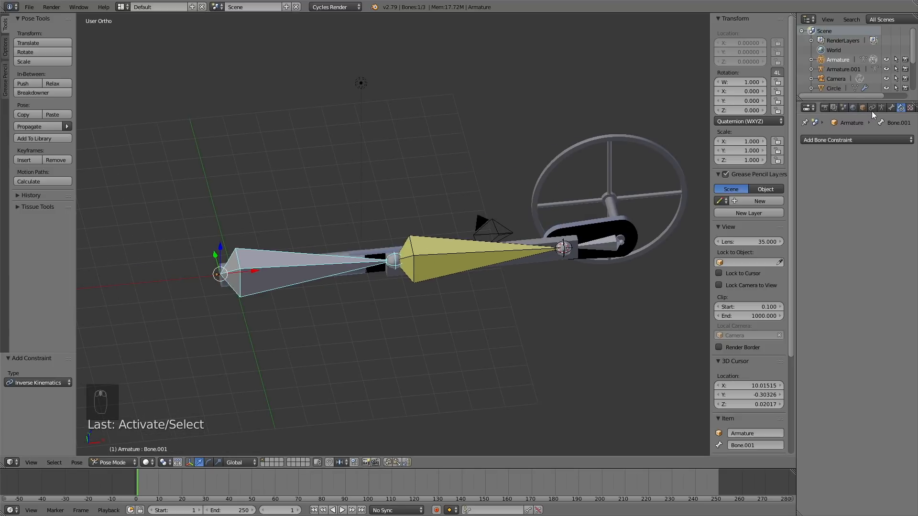
pyautogui.click(890, 107)
pyautogui.scroll(-2, 833, 308)
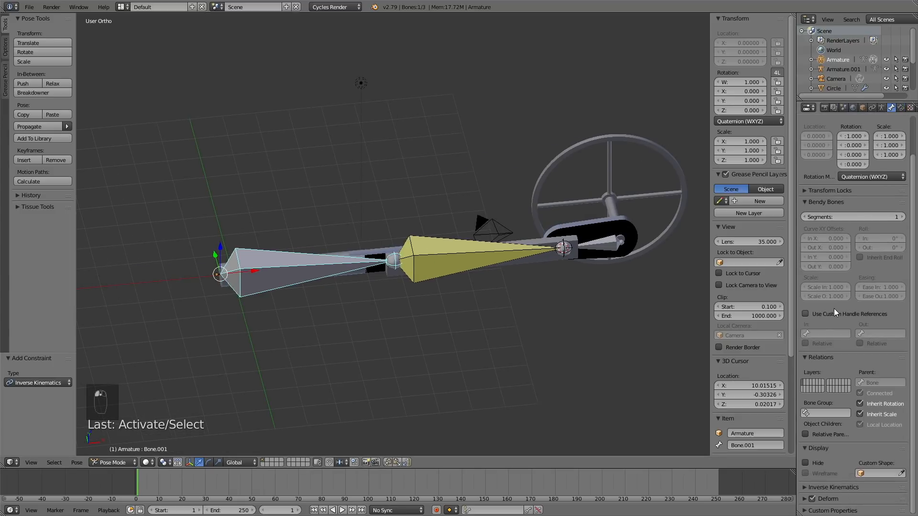
pyautogui.scroll(-4, 853, 466)
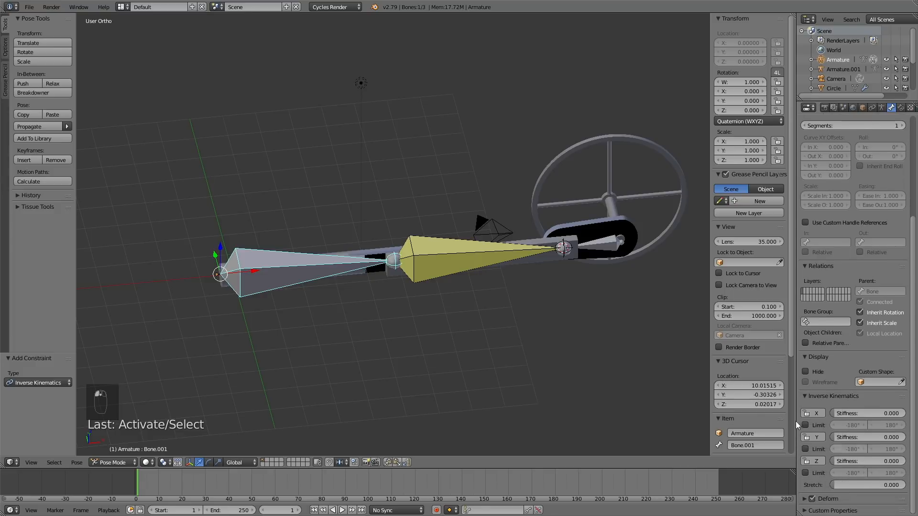
pyautogui.click(816, 461)
# Lock the small base bone's inverse kinematics on the X, Y and Z axes and set its IK stretch to 1.000.
pyautogui.moveTo(216, 295); pyautogui.dragTo(222, 292, button='middle')
pyautogui.scroll(8, 221, 294)
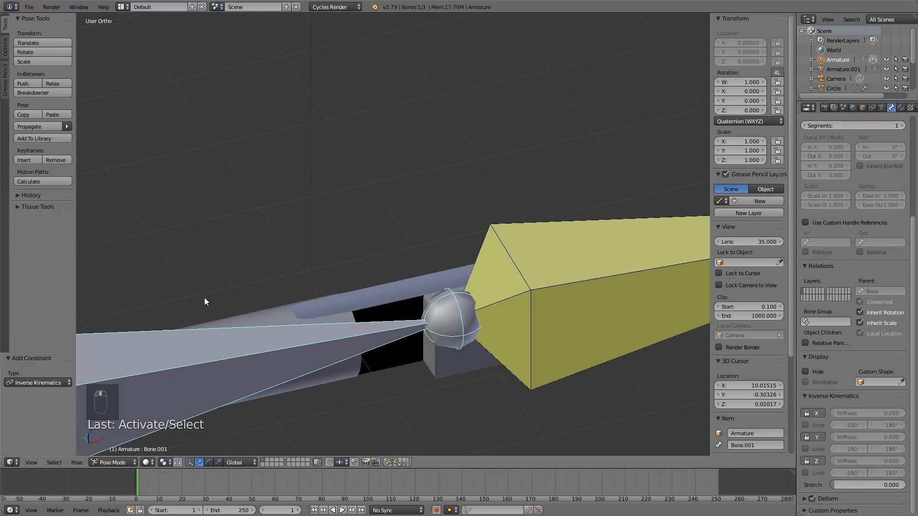
pyautogui.keyDown('shift'); pyautogui.moveTo(258, 243); pyautogui.dragTo(583, 86, button='middle'); pyautogui.keyUp('shift')
pyautogui.moveTo(371, 243); pyautogui.dragTo(390, 240, button='middle')
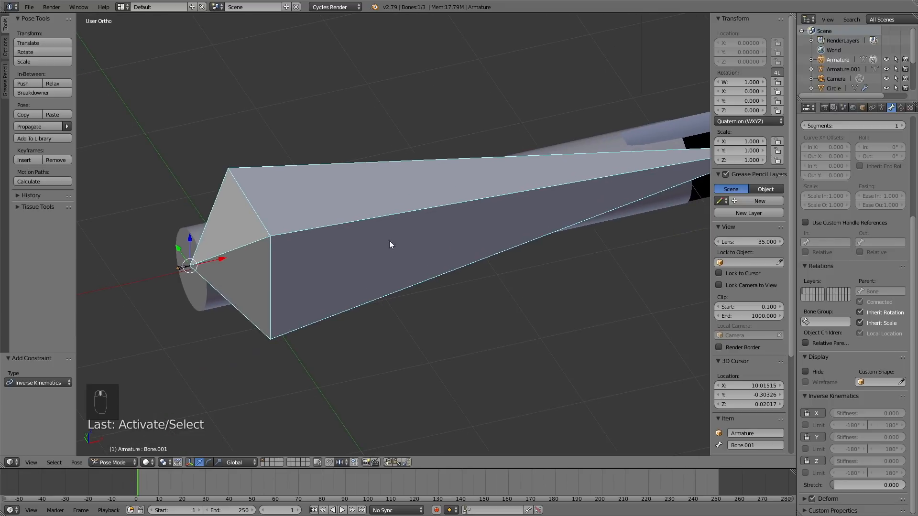
pyautogui.rightClick(180, 267)
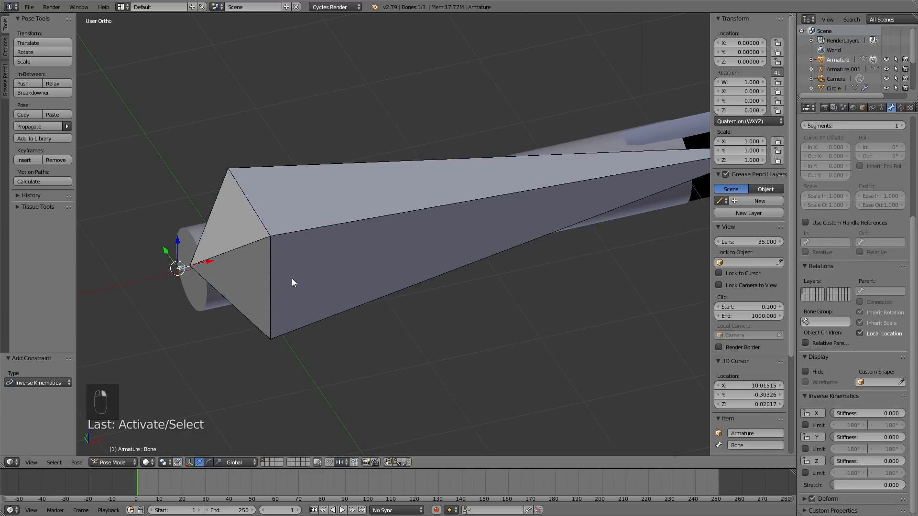
pyautogui.click(814, 412)
pyautogui.click(813, 436)
pyautogui.click(813, 461)
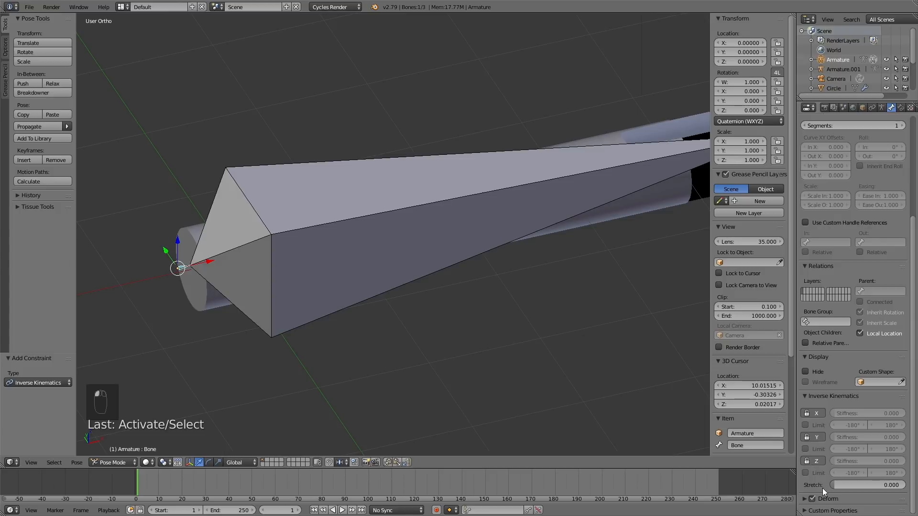
pyautogui.moveTo(838, 485); pyautogui.dragTo(905, 485)
pyautogui.scroll(-4, 580, 215)
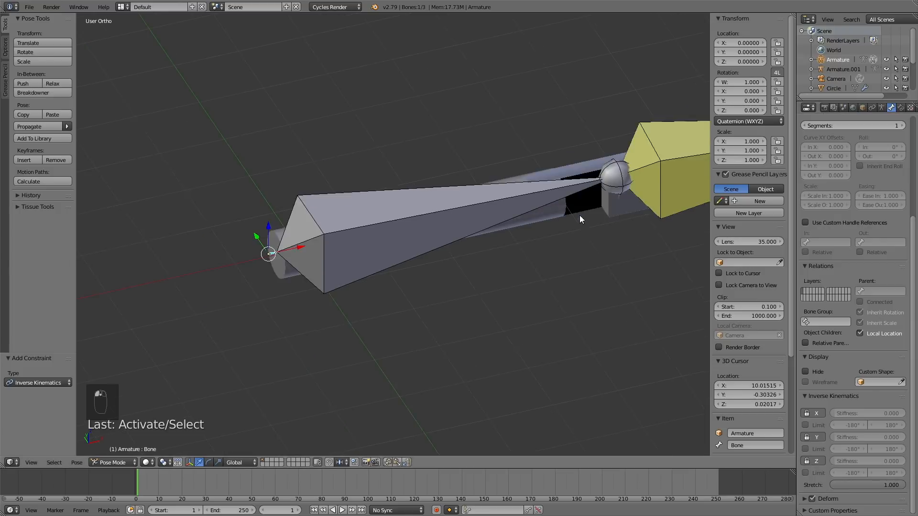
# Select the crank armature in Object Mode and try rotating it about the Y axis to test the rig, cancelling the rotation.
pyautogui.moveTo(499, 190); pyautogui.dragTo(471, 163, button='middle')
pyautogui.rightClick(449, 278)
pyautogui.moveTo(514, 292); pyautogui.dragTo(609, 270, button='middle')
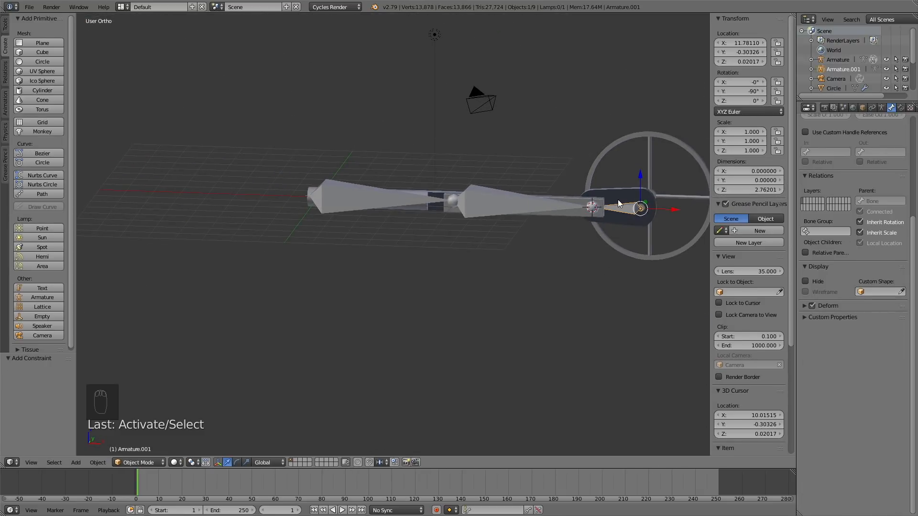
pyautogui.press('r')
pyautogui.press('y')
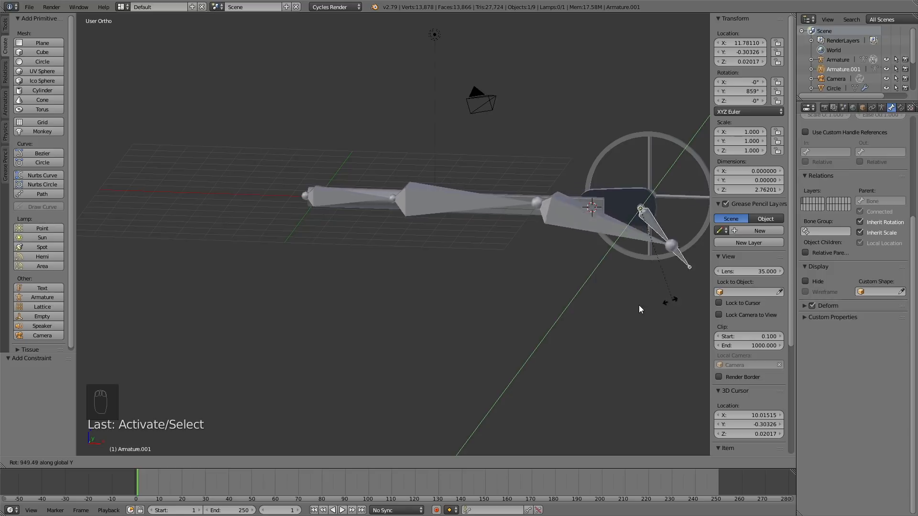
pyautogui.rightClick(465, 237)
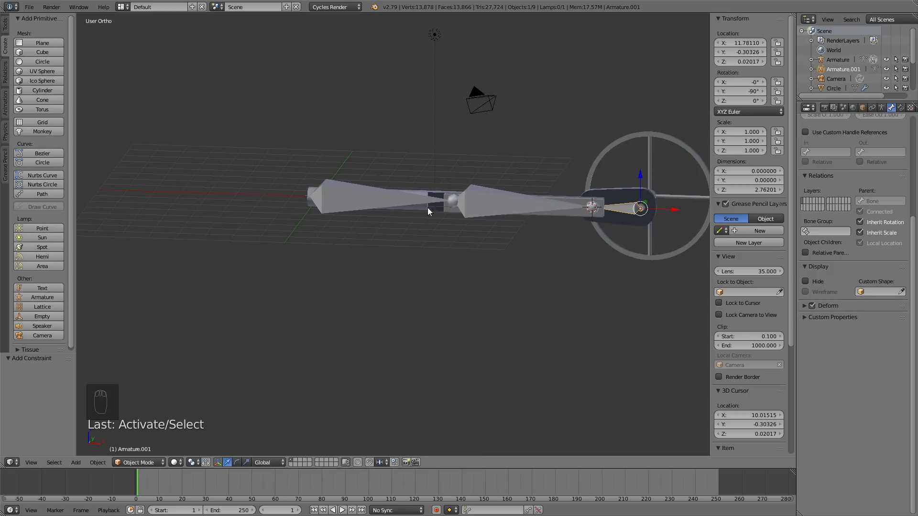
# Save the scene as a new Blender file in the Armature folder.
pyautogui.click(29, 7)
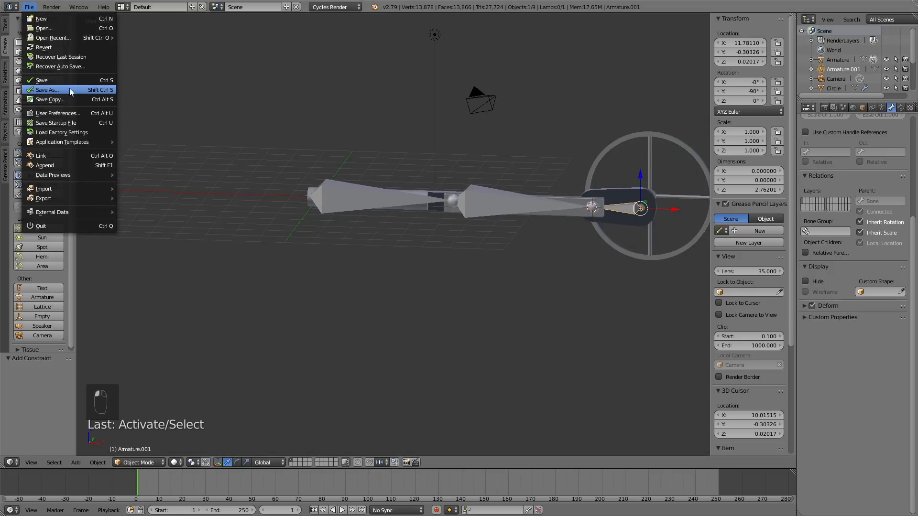
pyautogui.click(70, 88)
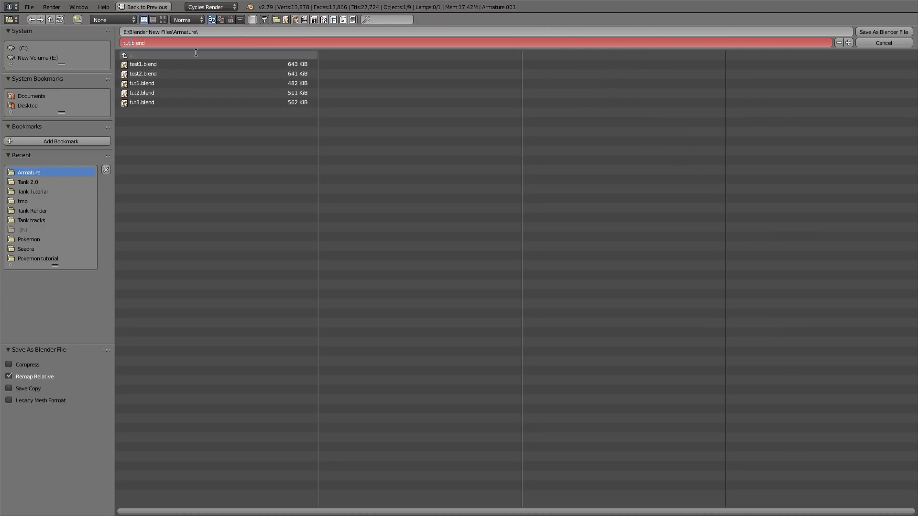
pyautogui.press('Return')
pyautogui.moveTo(555, 144); pyautogui.dragTo(507, 274, button='middle')
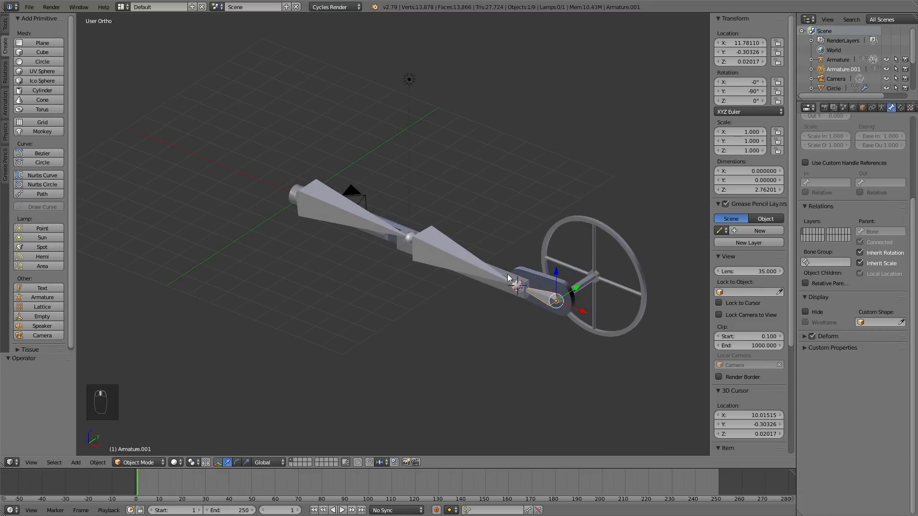
# Parent the rectangular link mesh, Cube, to the arm's outer bone, Bone.002, using the Bone option.
pyautogui.rightClick(507, 274)
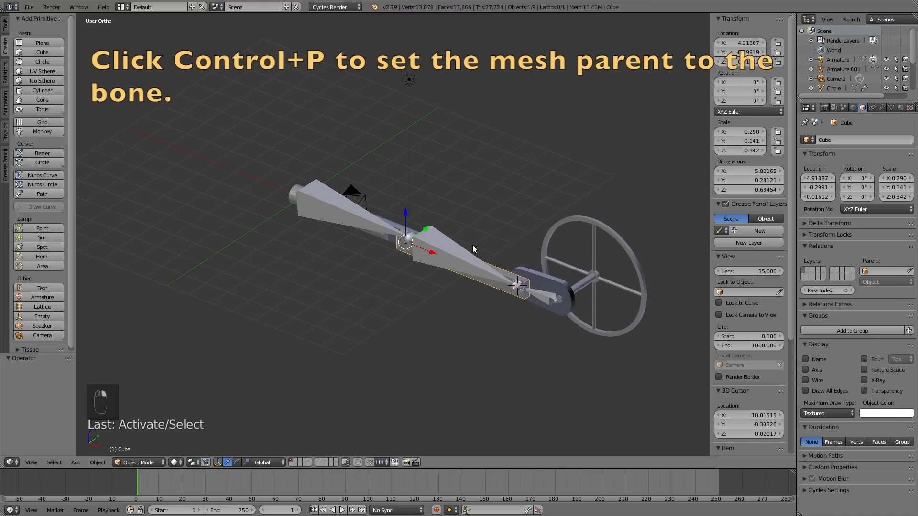
pyautogui.keyDown('shift'); pyautogui.rightClick(458, 247); pyautogui.keyUp('shift')
pyautogui.hotkey('ctrl', 'p')
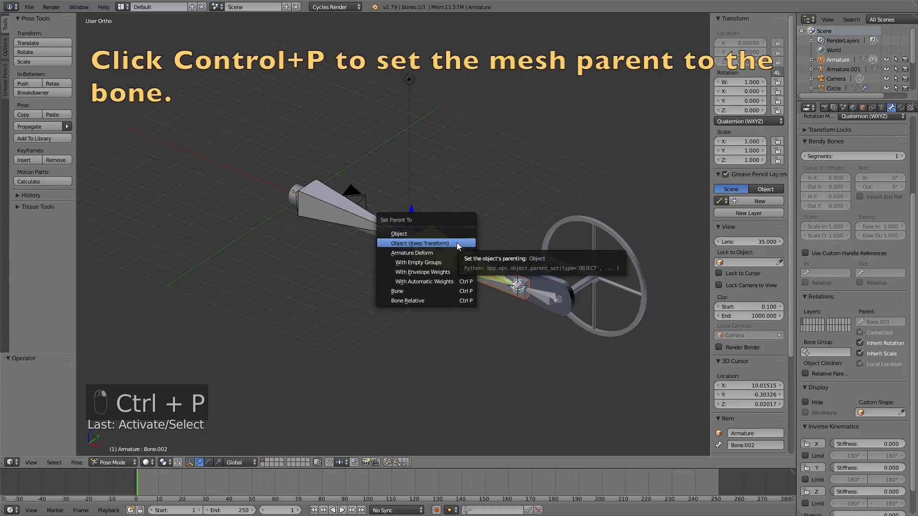
pyautogui.click(446, 290)
# Parent the long cylinder of the arm to the middle bone, Bone.001, using the Bone option.
pyautogui.moveTo(380, 211); pyautogui.dragTo(344, 222, button='middle')
pyautogui.rightClick(344, 221)
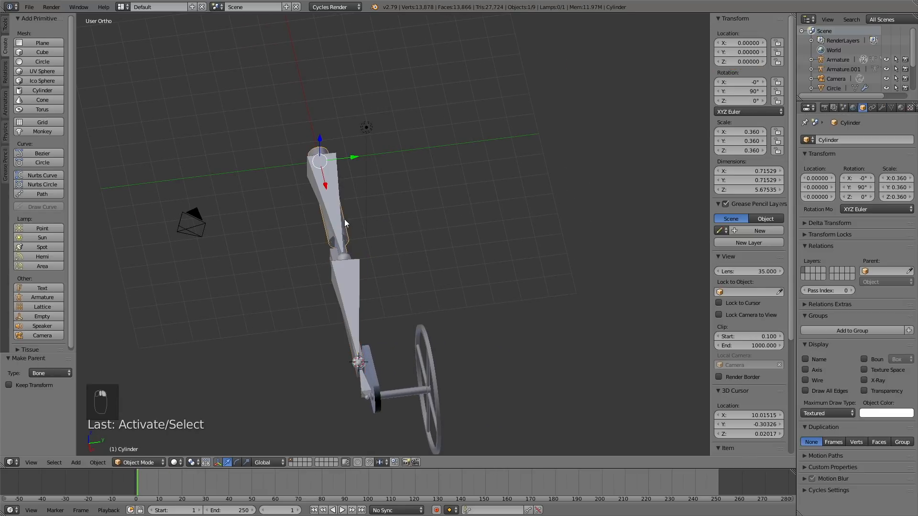
pyautogui.keyDown('shift'); pyautogui.rightClick(336, 165); pyautogui.keyUp('shift')
pyautogui.hotkey('ctrl', 'p')
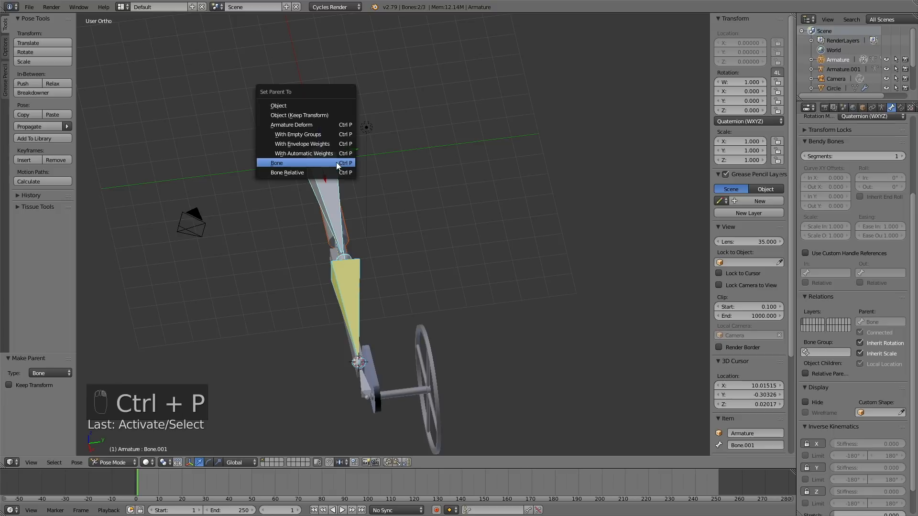
pyautogui.click(337, 162)
# Parent the crank plate and spoked wheel mesh, Circle, to the crank armature's bone using the Bone option.
pyautogui.moveTo(351, 240); pyautogui.dragTo(468, 242, button='middle')
pyautogui.scroll(4, 467, 242)
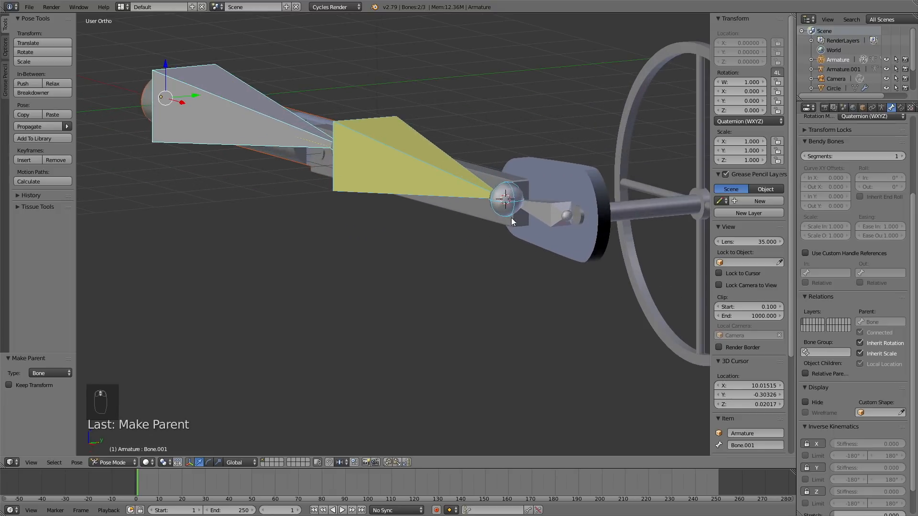
pyautogui.rightClick(572, 199)
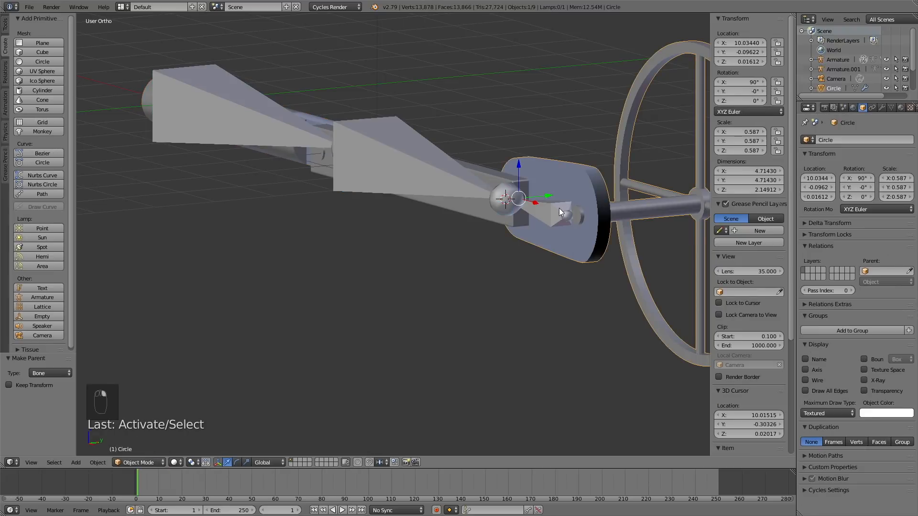
pyautogui.keyDown('shift'); pyautogui.rightClick(558, 211); pyautogui.keyUp('shift')
pyautogui.hotkey('ctrl', 'p')
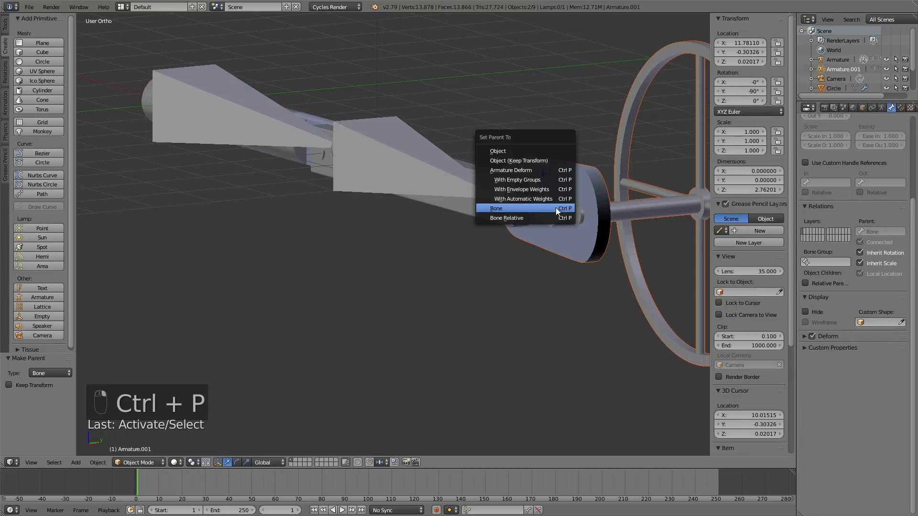
pyautogui.click(556, 207)
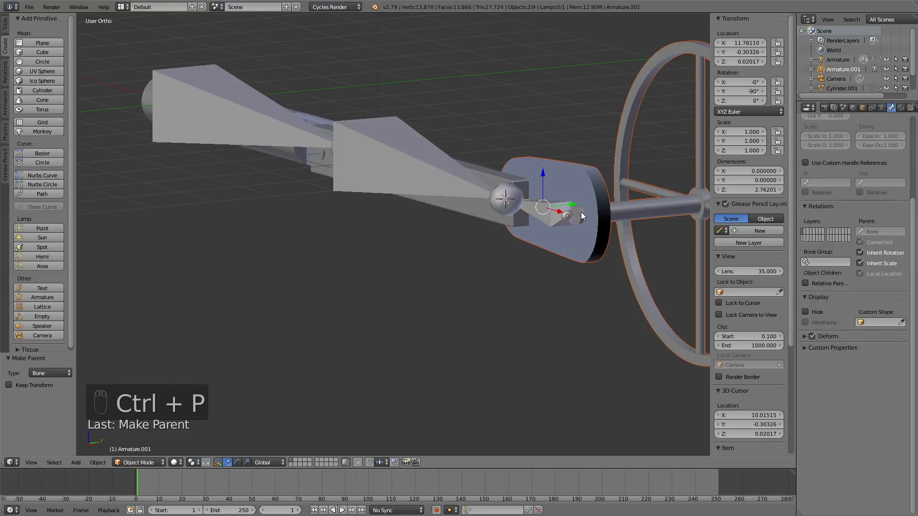
# Parent the pin at the crank joint, Cylinder.002, to the rectangular link mesh with Object (Keep Transform).
pyautogui.rightClick(578, 211)
pyautogui.moveTo(592, 214); pyautogui.dragTo(480, 222, button='middle')
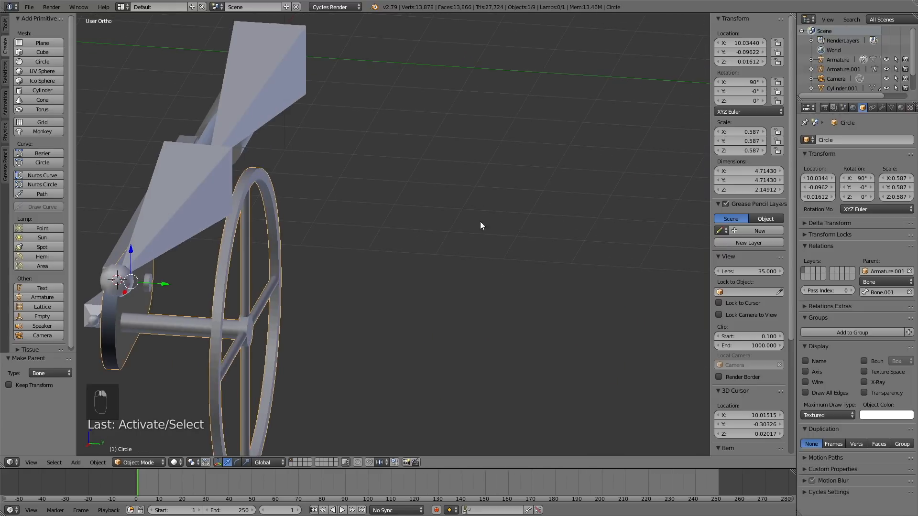
pyautogui.rightClick(148, 281)
pyautogui.moveTo(149, 281); pyautogui.dragTo(222, 291, button='middle')
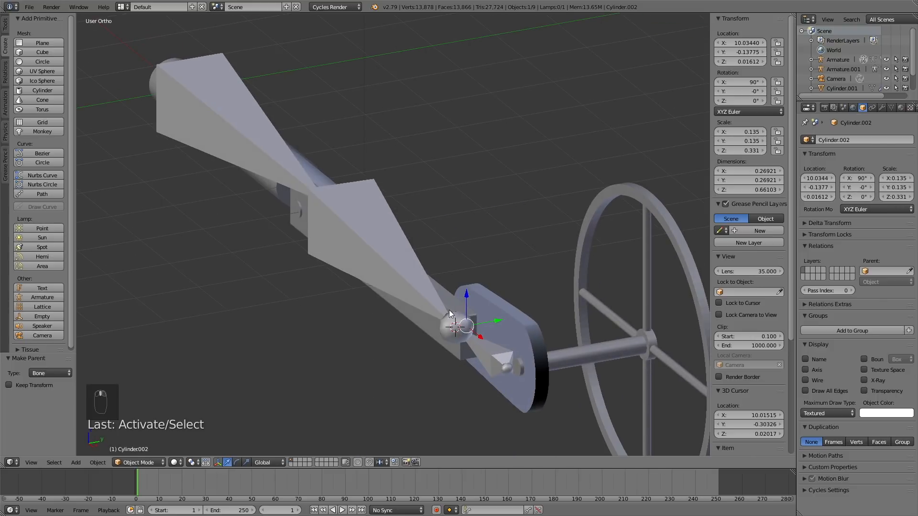
pyautogui.keyDown('shift'); pyautogui.rightClick(454, 288); pyautogui.keyUp('shift')
pyautogui.hotkey('ctrl', 'p')
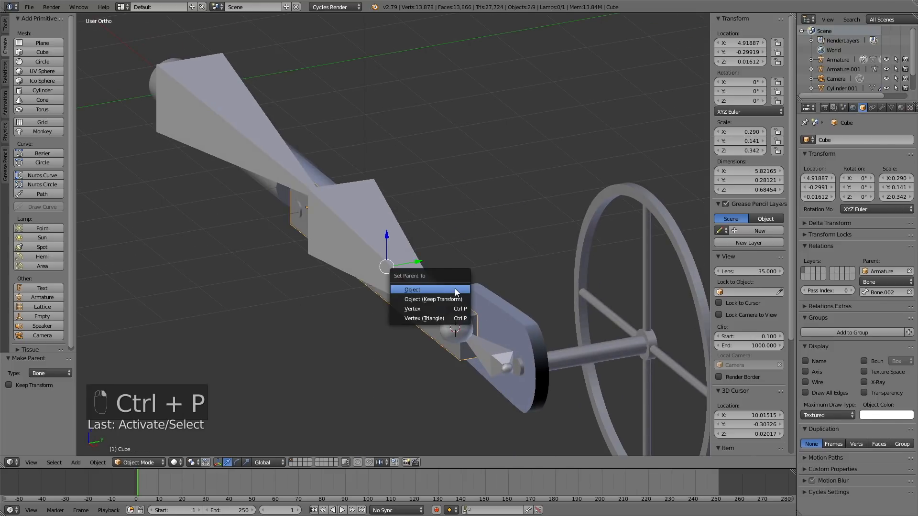
pyautogui.click(455, 297)
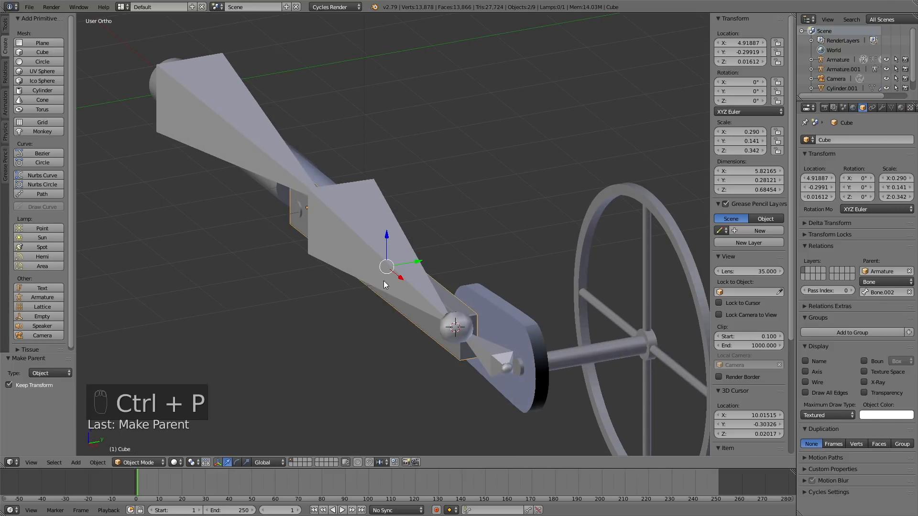
# Parent the middle joint's pin, Cylinder.001, to the long arm cylinder with Object (Keep Transform).
pyautogui.moveTo(359, 248); pyautogui.dragTo(397, 246, button='middle')
pyautogui.rightClick(451, 214)
pyautogui.rightClick(454, 216)
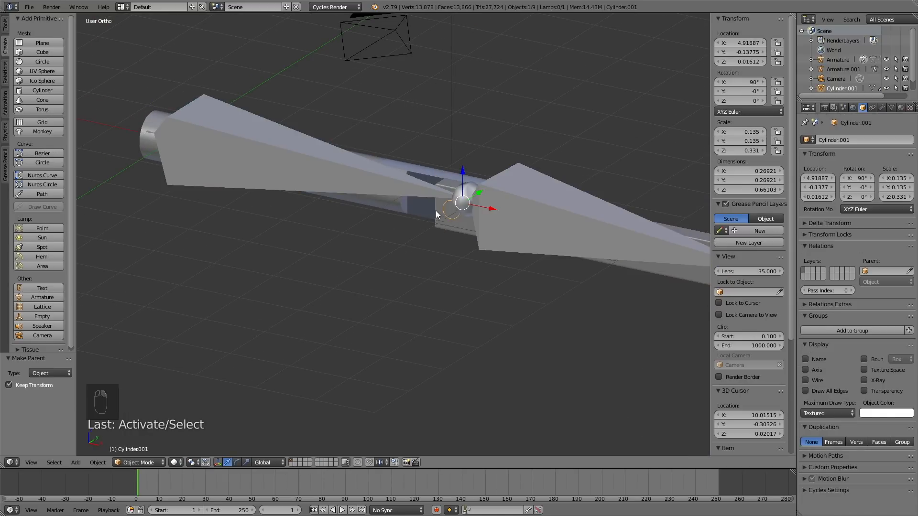
pyautogui.keyDown('shift'); pyautogui.rightClick(433, 171); pyautogui.keyUp('shift')
pyautogui.hotkey('ctrl', 'p')
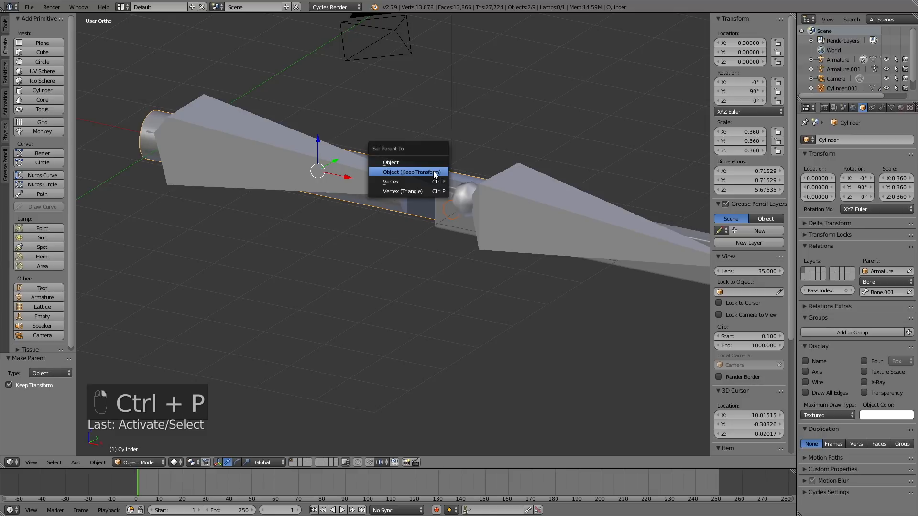
pyautogui.click(433, 172)
# Select the crank armature and try rotating it about the Y axis to test the parented meshes, cancelling the rotation.
pyautogui.scroll(-2, 483, 175)
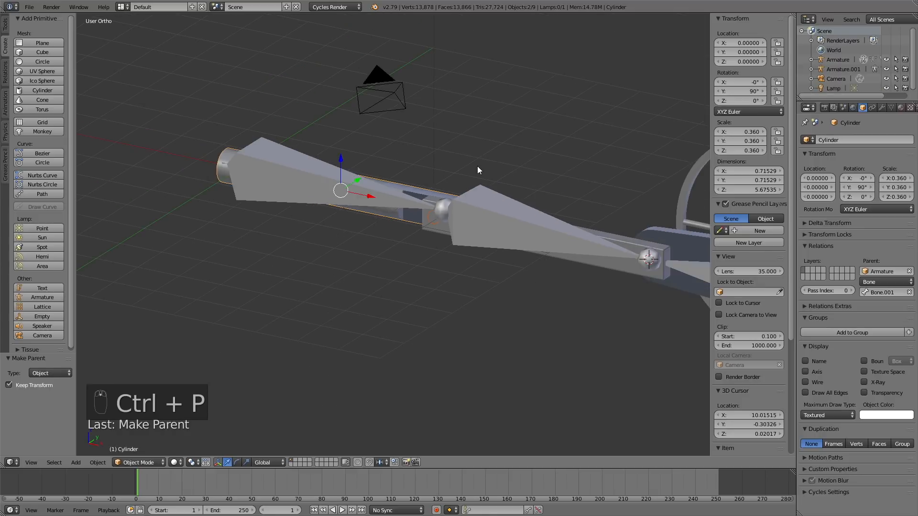
pyautogui.moveTo(479, 172); pyautogui.dragTo(445, 168, button='middle')
pyautogui.rightClick(518, 304)
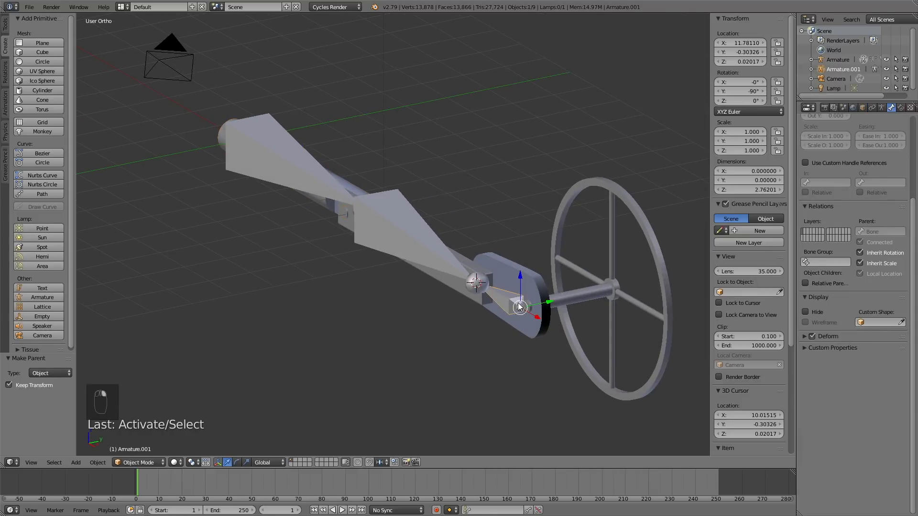
pyautogui.press('r')
pyautogui.press('y')
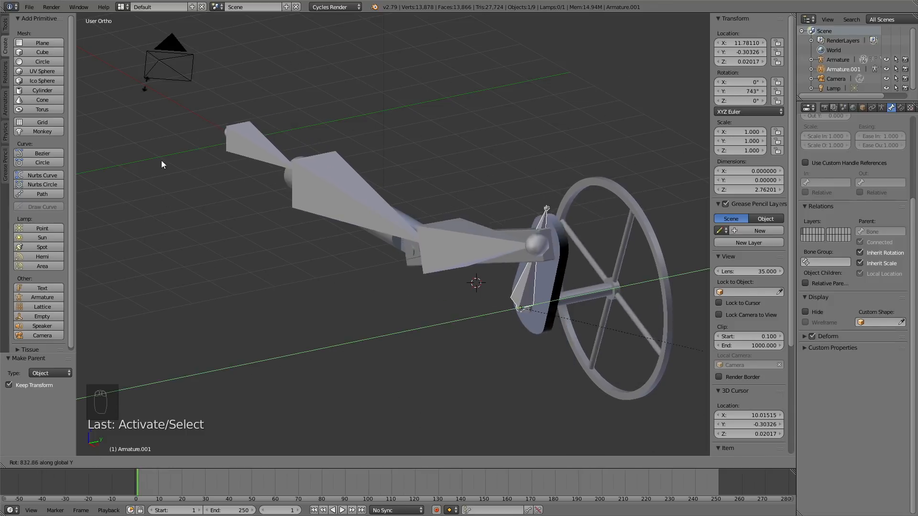
pyautogui.rightClick(457, 458)
# Save the rigged scene to a Blender file with Save As.
pyautogui.click(29, 7)
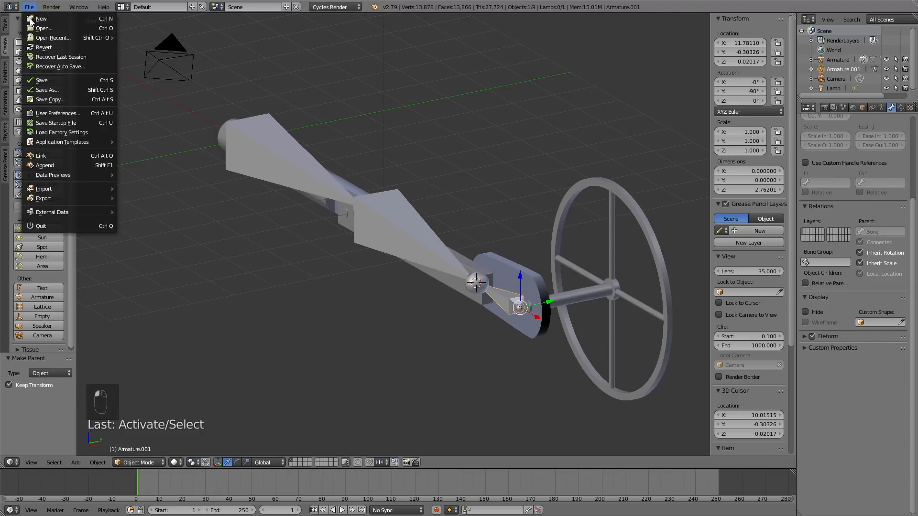
pyautogui.click(44, 90)
pyautogui.click(848, 42)
pyautogui.click(884, 31)
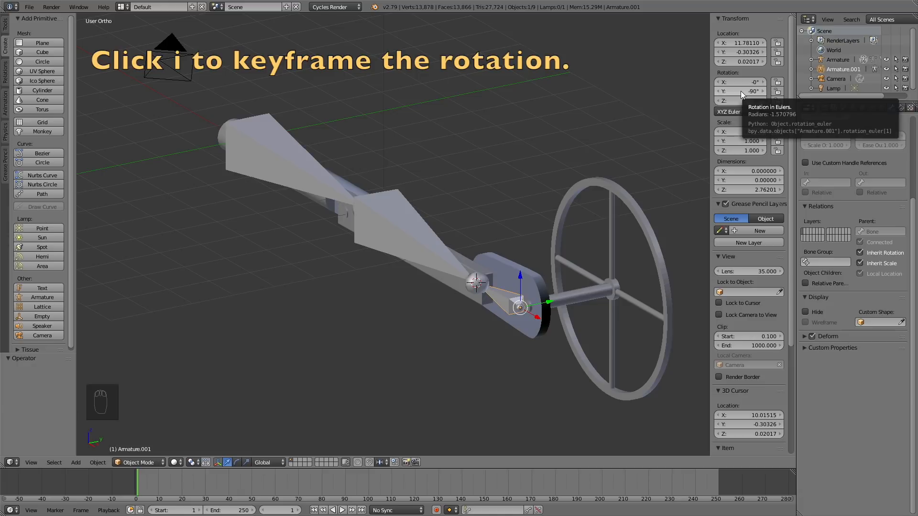
# Keyframe the crank armature's rotation at frame 1 and at frame 250 with Y rotation 1551°, and scrub the timeline back to frame 1.
pyautogui.press('i')
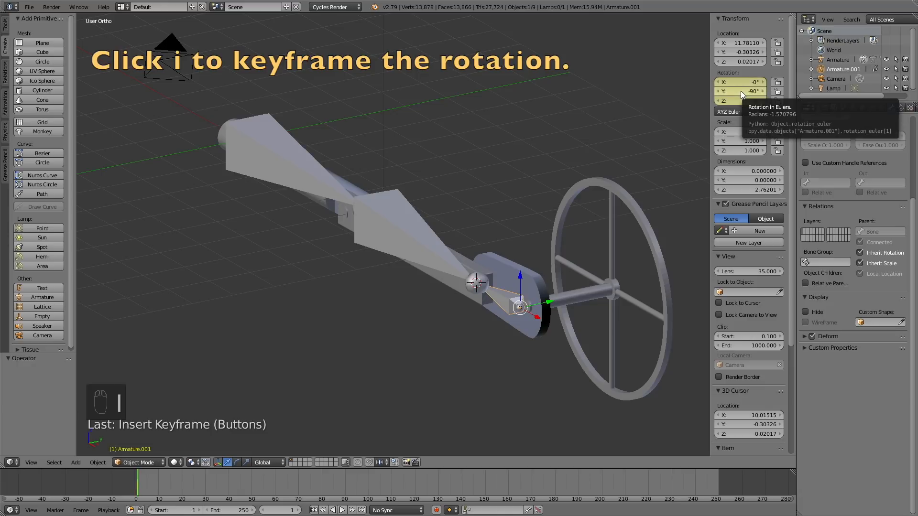
pyautogui.click(719, 485)
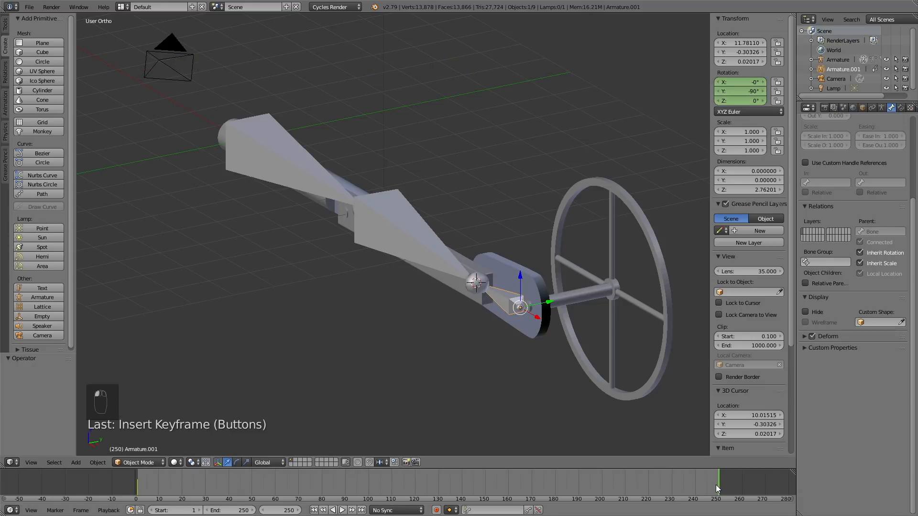
pyautogui.moveTo(740, 91)
pyautogui.mouseDown()
pyautogui.moveTo(917, 90)
pyautogui.moveTo(736, 94)
pyautogui.mouseUp()
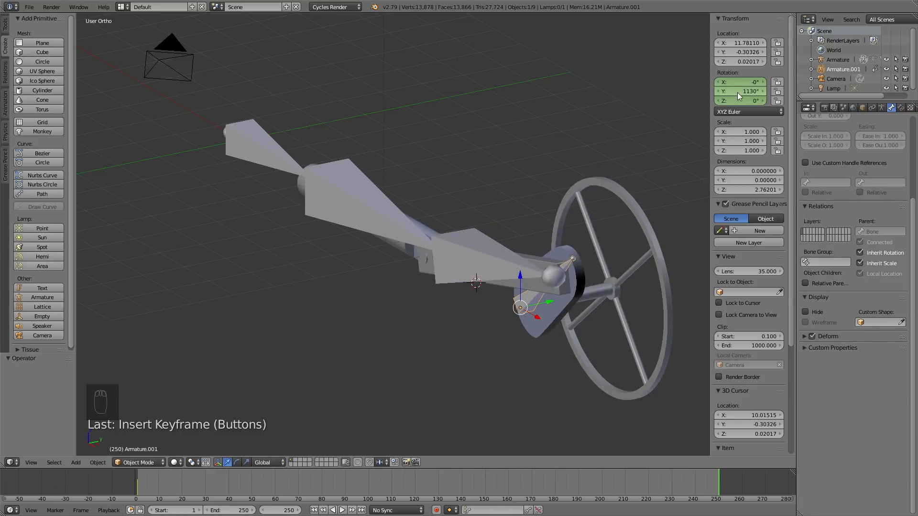
pyautogui.moveTo(735, 94)
pyautogui.mouseDown()
pyautogui.moveTo(794, 91)
pyautogui.moveTo(725, 86)
pyautogui.mouseUp()
pyautogui.press('i')
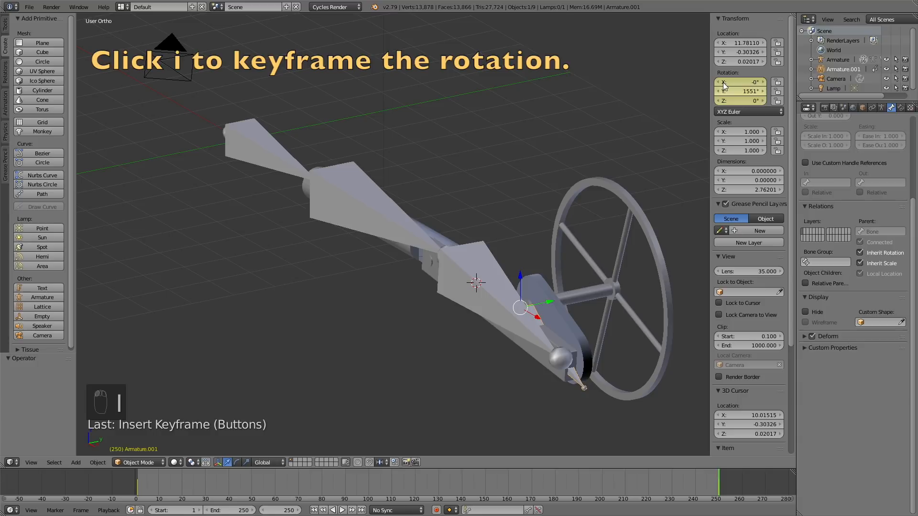
pyautogui.moveTo(711, 483); pyautogui.dragTo(138, 496)
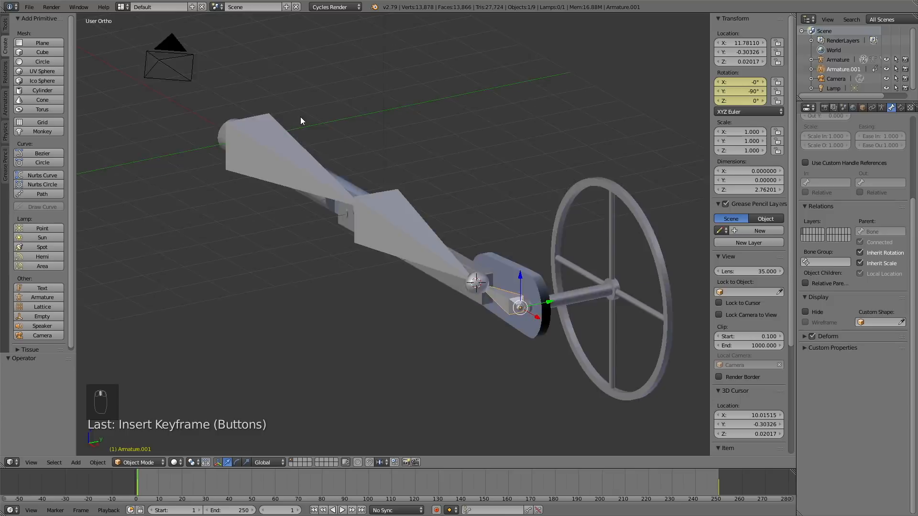
# Select the free end face of the long arm cylinder in Edit Mode and snap the 3D cursor to it.
pyautogui.moveTo(301, 117); pyautogui.dragTo(351, 159, button='middle')
pyautogui.scroll(4, 273, 346)
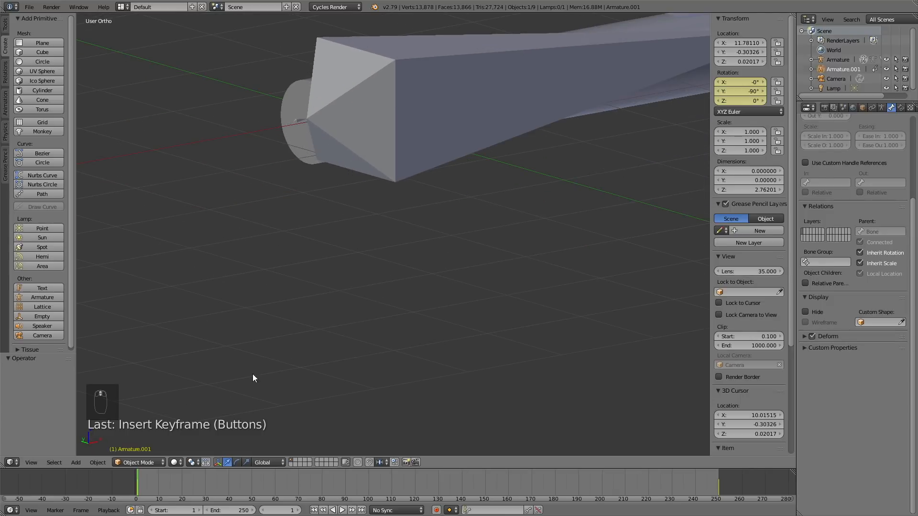
pyautogui.rightClick(294, 106)
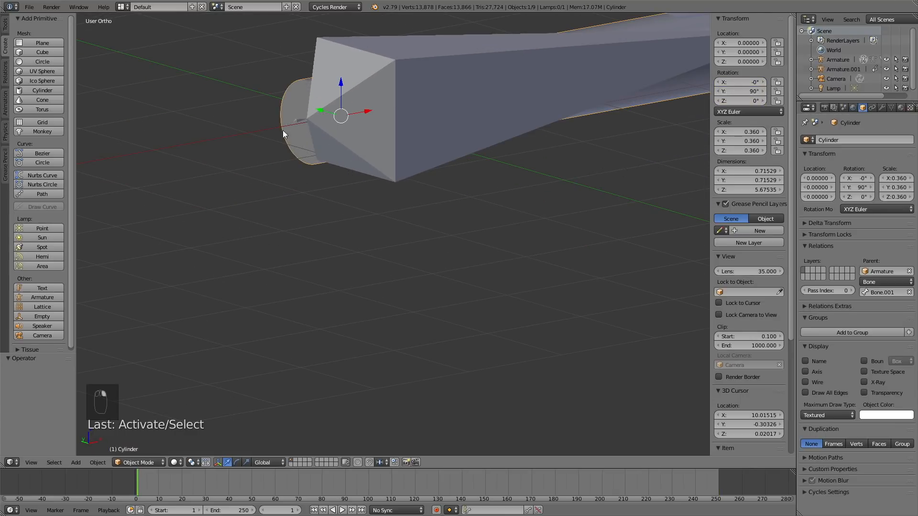
pyautogui.click(146, 458)
pyautogui.click(141, 440)
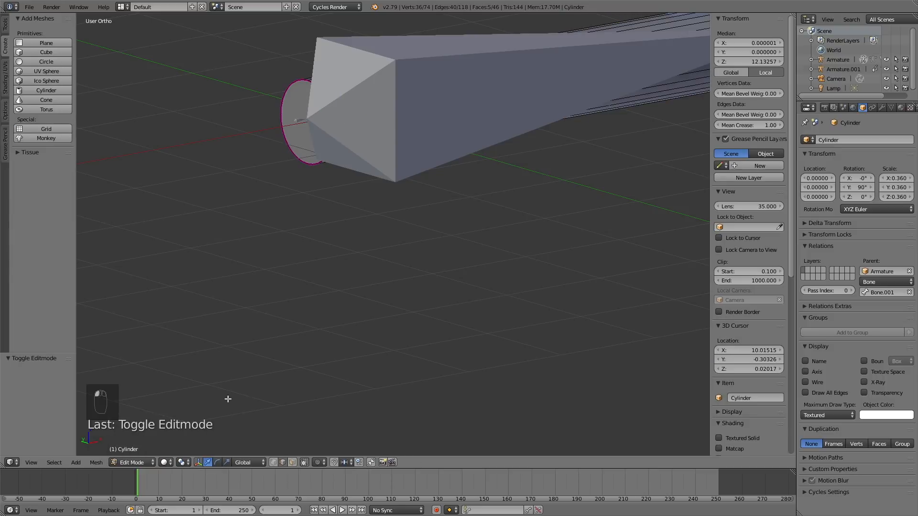
pyautogui.rightClick(301, 96)
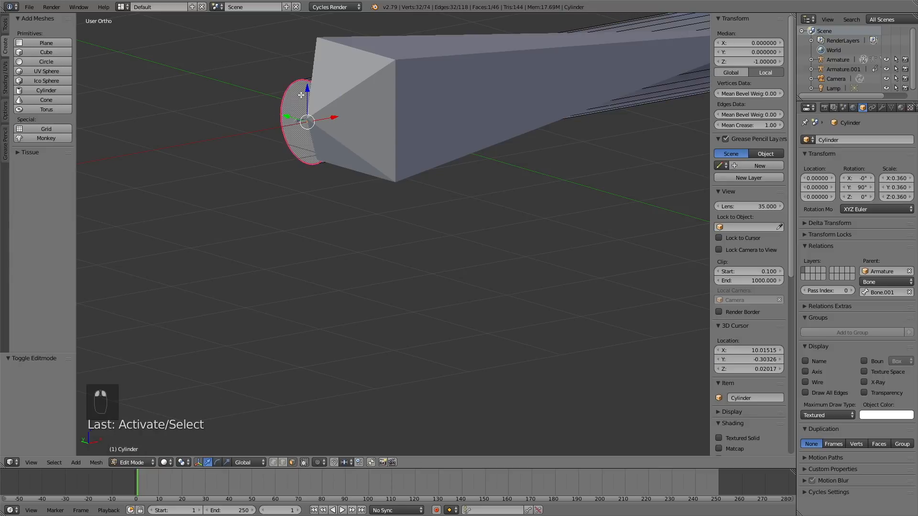
pyautogui.hotkey('shift', 's')
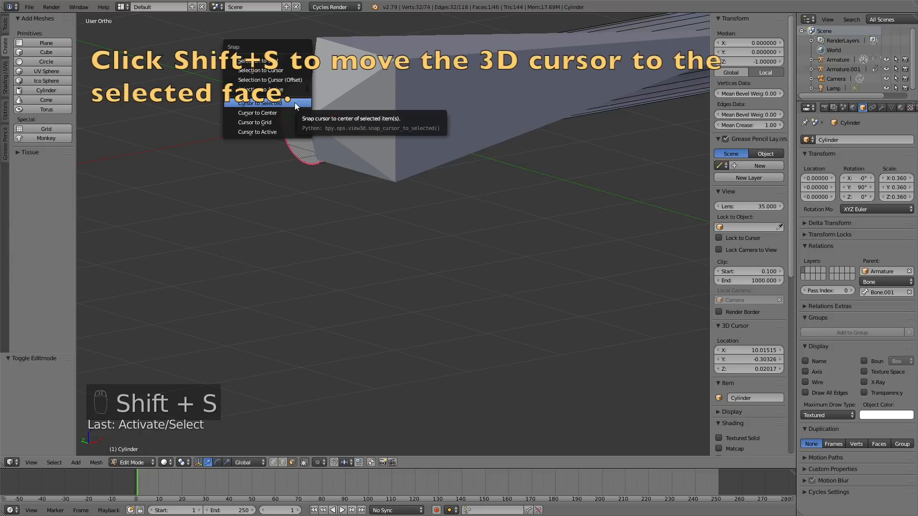
pyautogui.click(297, 107)
# Return to Object Mode and add a cube at the 3D cursor.
pyautogui.scroll(-3, 266, 300)
pyautogui.click(131, 460)
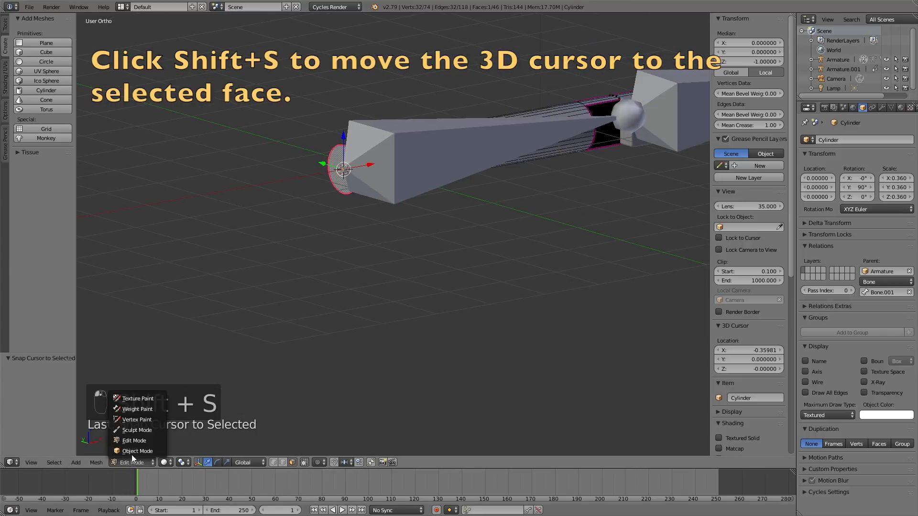
pyautogui.click(165, 426)
pyautogui.hotkey('shift', 'a')
pyautogui.moveTo(322, 179)
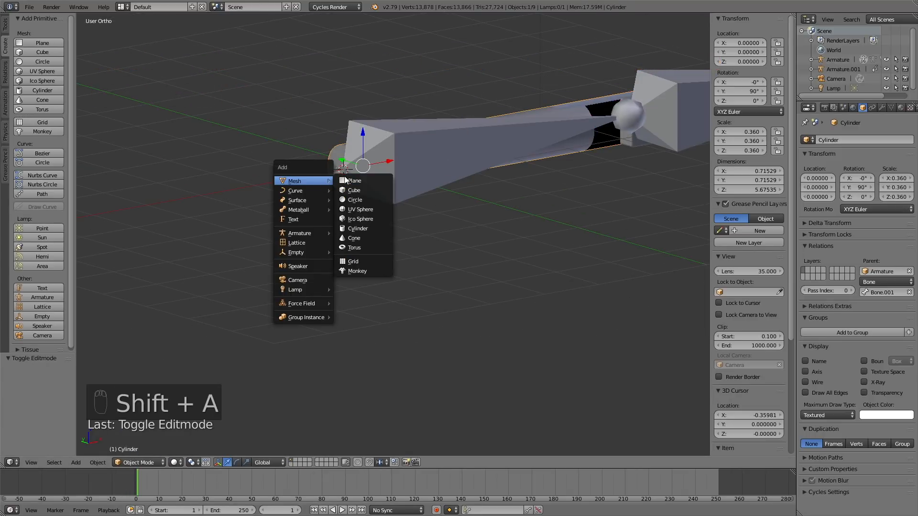
pyautogui.click(353, 190)
# Switch to a wireframe front view and scale the new cube uniformly to 0.792.
pyautogui.moveTo(363, 185); pyautogui.dragTo(392, 163, button='middle')
pyautogui.scroll(4, 368, 172)
pyautogui.press('z')
pyautogui.press('1')
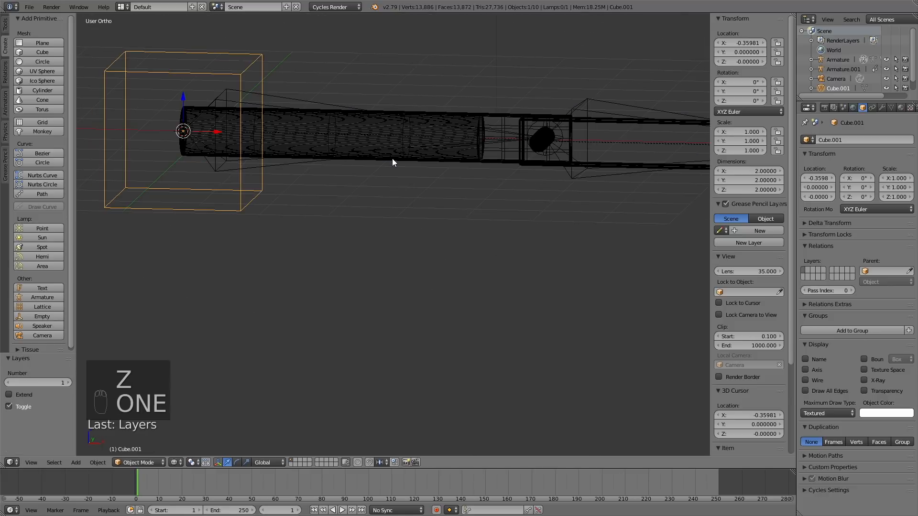
pyautogui.press('z')
pyautogui.press('z')
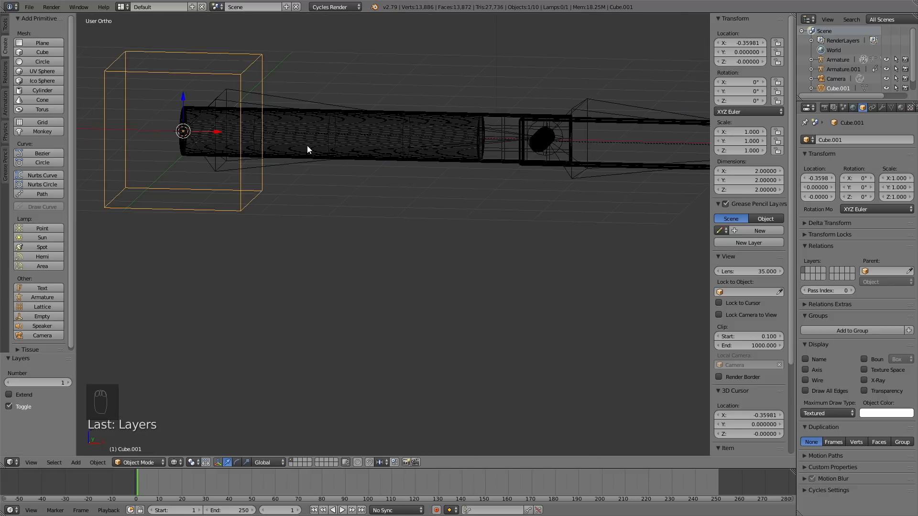
pyautogui.press('KP_1')
pyautogui.scroll(-2, 307, 150)
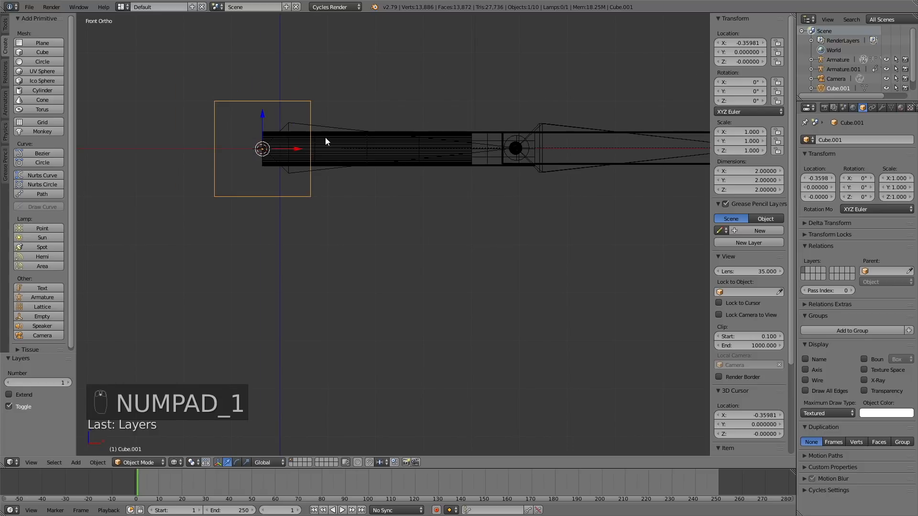
pyautogui.press('s')
pyautogui.click(347, 90)
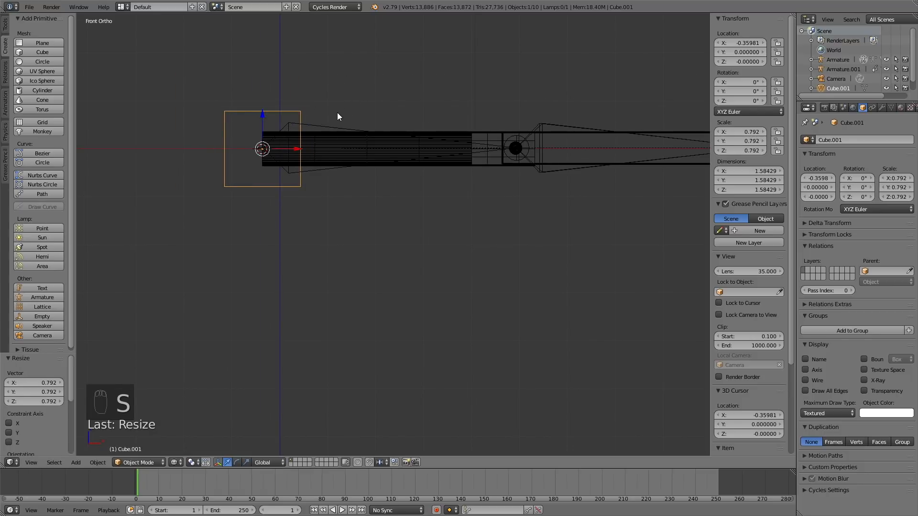
# Stretch the new cube along X by a factor of about 3.072 and move it about 0.628 along X.
pyautogui.press('s')
pyautogui.press('x')
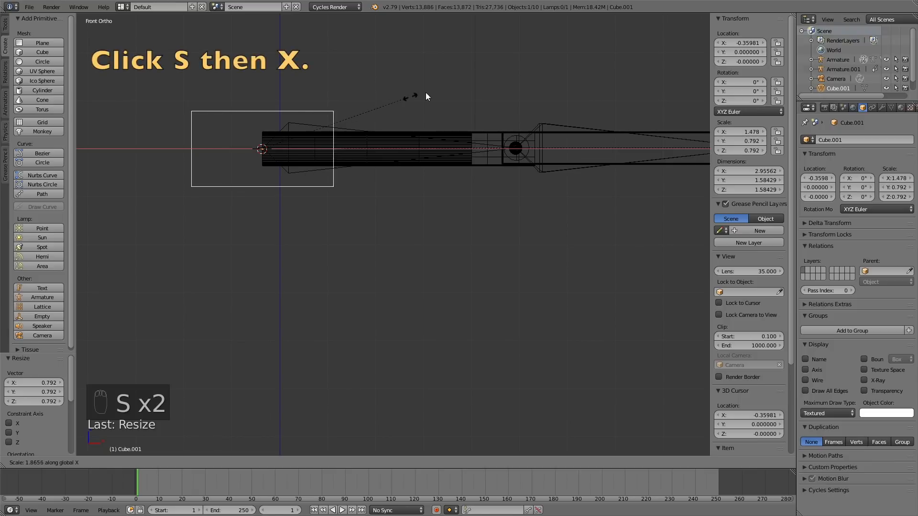
pyautogui.click(504, 85)
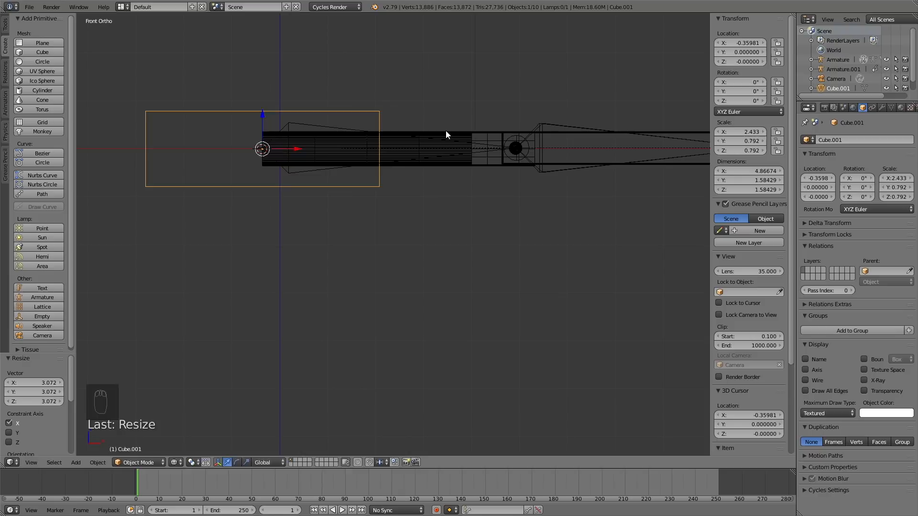
pyautogui.press('g')
pyautogui.press('x')
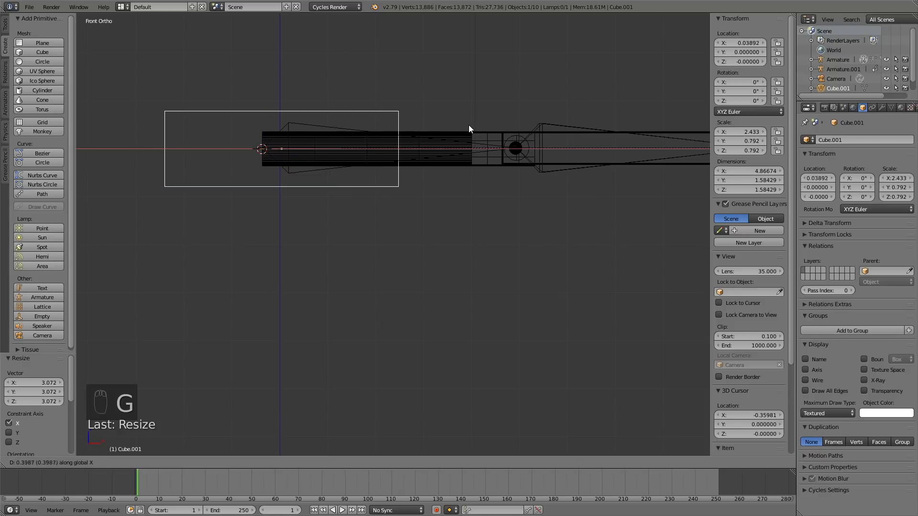
pyautogui.click(481, 117)
# Resize the box to a scale of about 2.244 × 0.875 × 0.875 and move it about 0.827 further along X.
pyautogui.press('s')
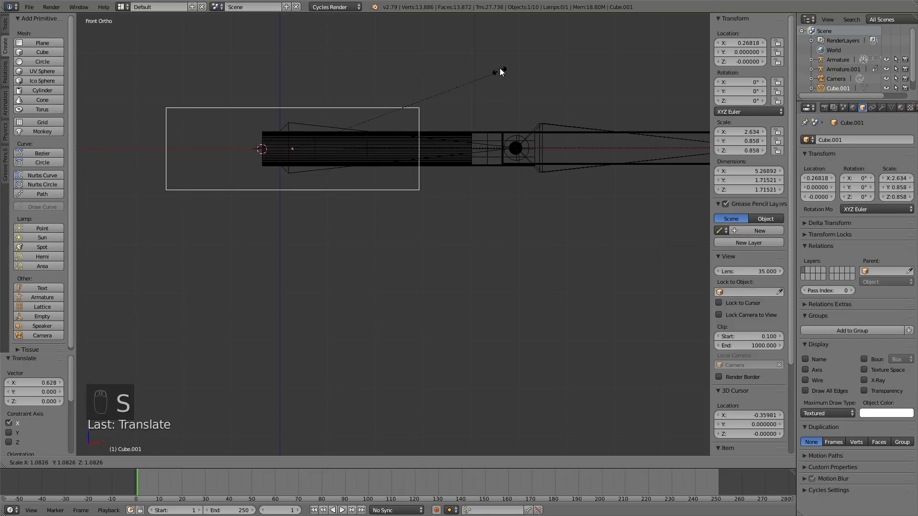
pyautogui.click(501, 61)
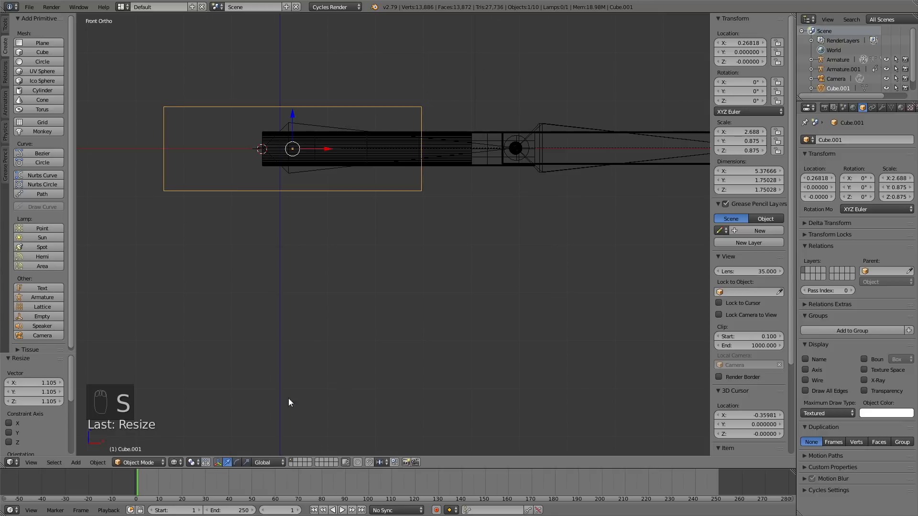
pyautogui.press('s')
pyautogui.press('x')
pyautogui.click(421, 162)
pyautogui.press('g')
pyautogui.press('x')
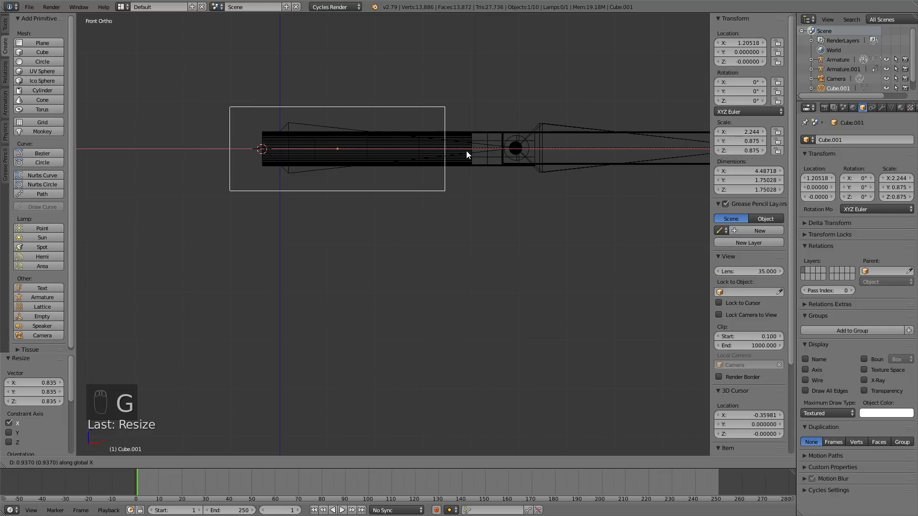
pyautogui.click(463, 149)
# Switch to solid shading, enter Edit Mode and bevel all the box's edges with 7 segments and an offset of about 0.023.
pyautogui.moveTo(463, 148); pyautogui.dragTo(283, 223, button='middle')
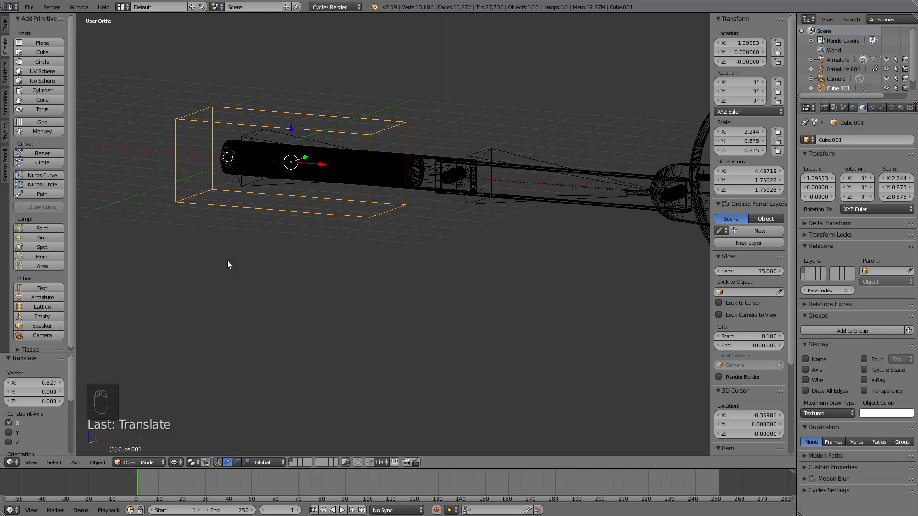
pyautogui.press('z')
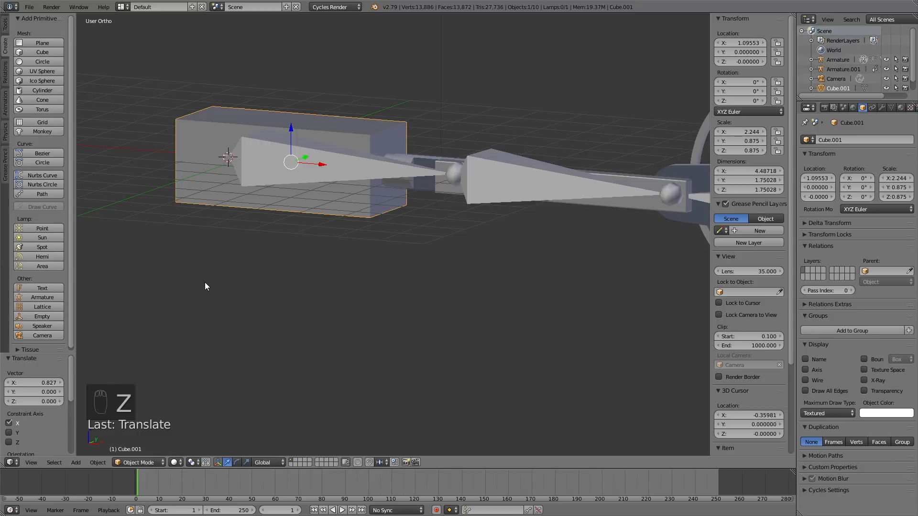
pyautogui.click(146, 463)
pyautogui.click(146, 439)
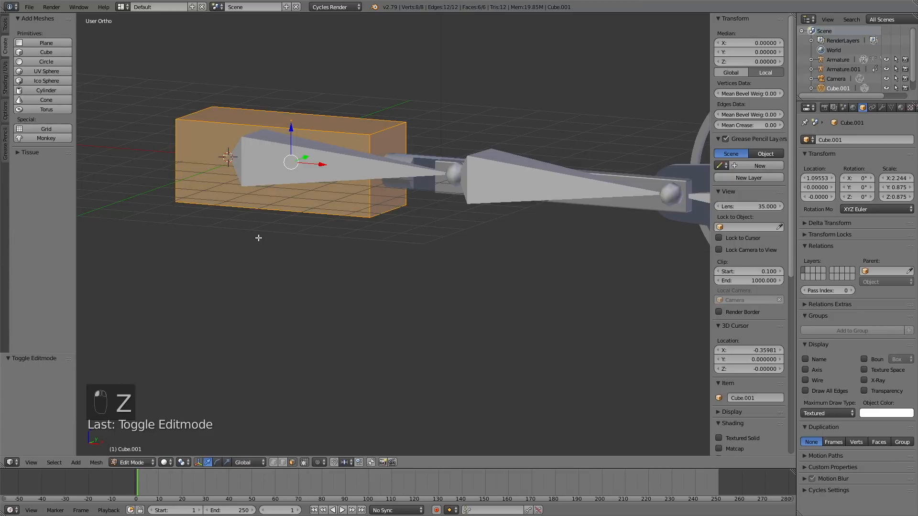
pyautogui.hotkey('ctrl', 'b')
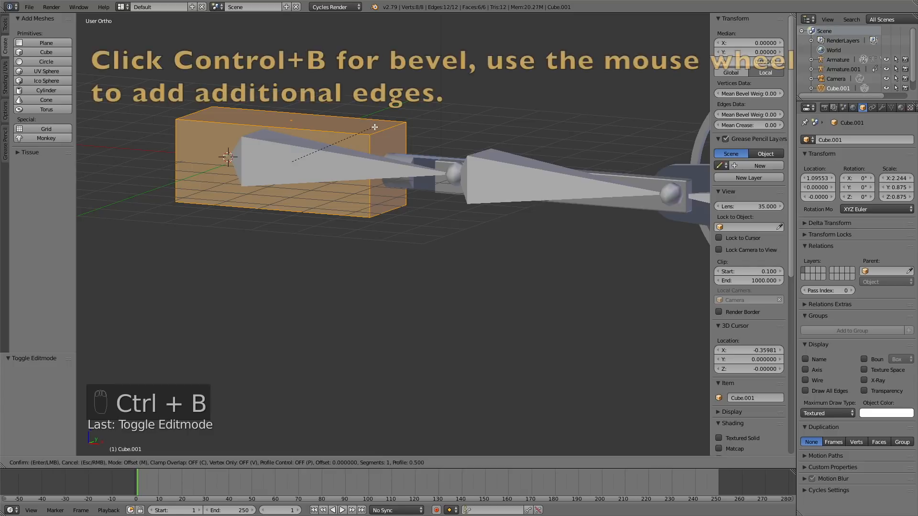
pyautogui.scroll(2, 382, 125)
pyautogui.scroll(4, 382, 125)
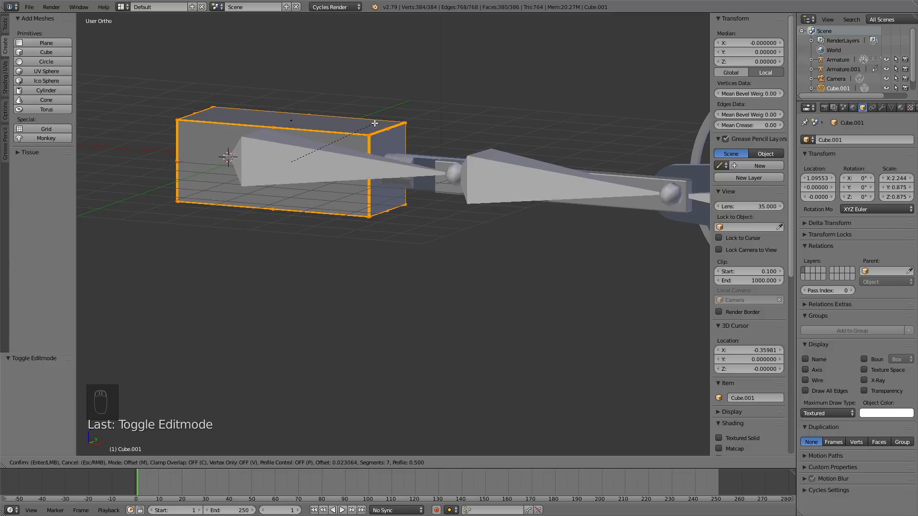
pyautogui.click(375, 123)
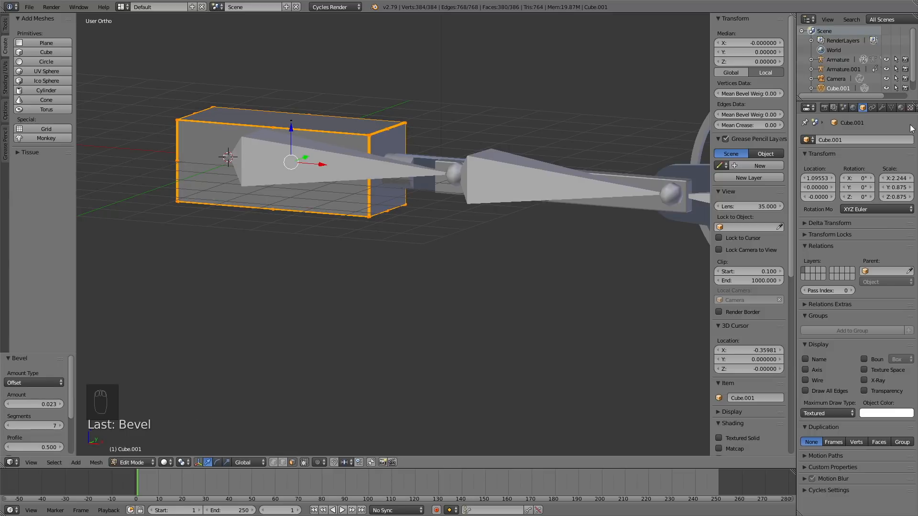
# Add a Subdivision Surface modifier to the box with 3 view and 3 render subdivisions.
pyautogui.click(882, 107)
pyautogui.click(839, 139)
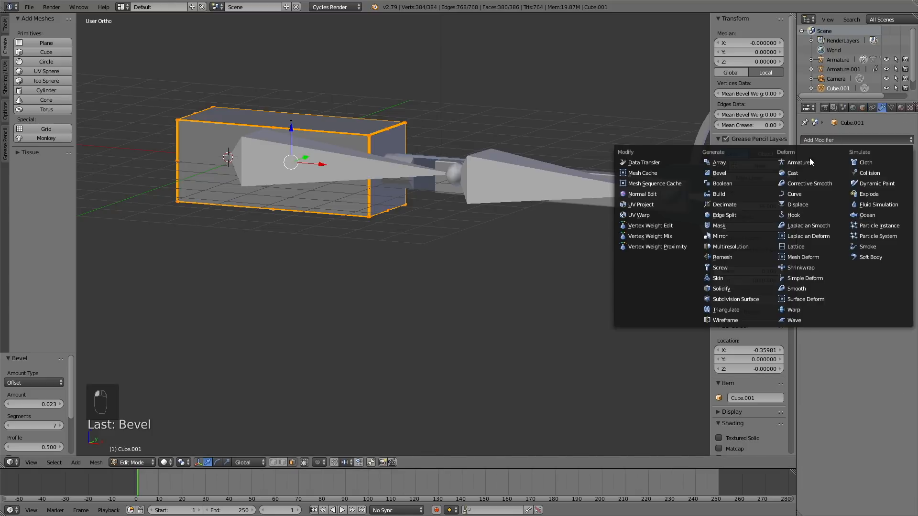
pyautogui.click(736, 294)
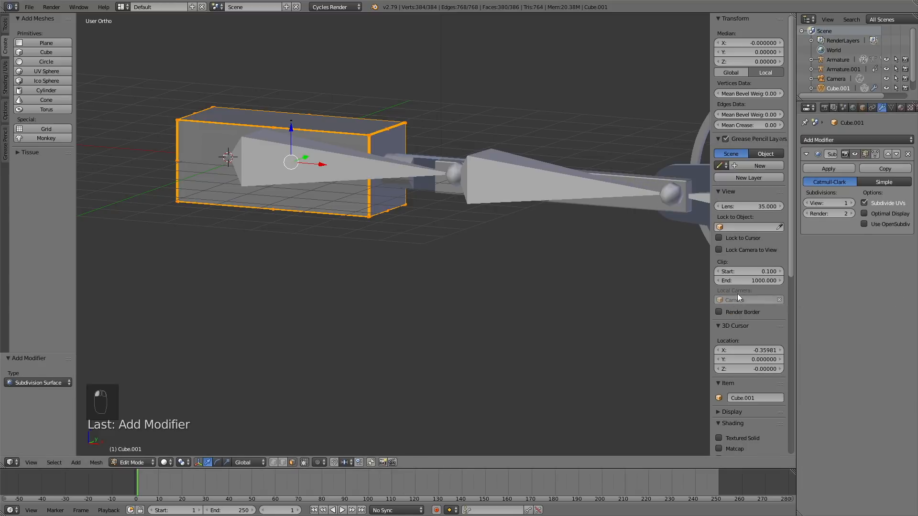
pyautogui.click(851, 203)
pyautogui.click(852, 214)
# Delete the box's end face on the side where the arm comes out.
pyautogui.rightClick(389, 150)
pyautogui.press('x')
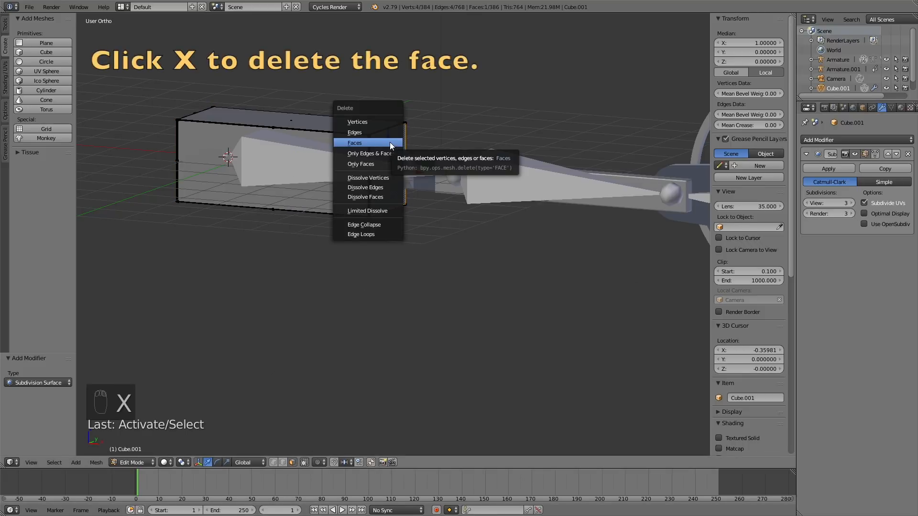
pyautogui.click(390, 143)
pyautogui.moveTo(416, 138); pyautogui.dragTo(378, 148, button='middle')
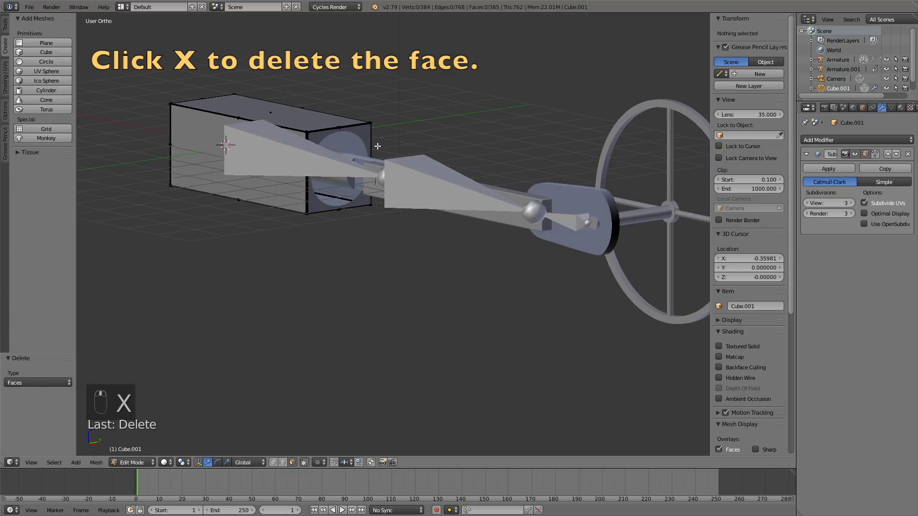
# In edge select mode, select the whole edge loop around the box's opening and scale it inward to about 0.459.
pyautogui.scroll(5, 377, 148)
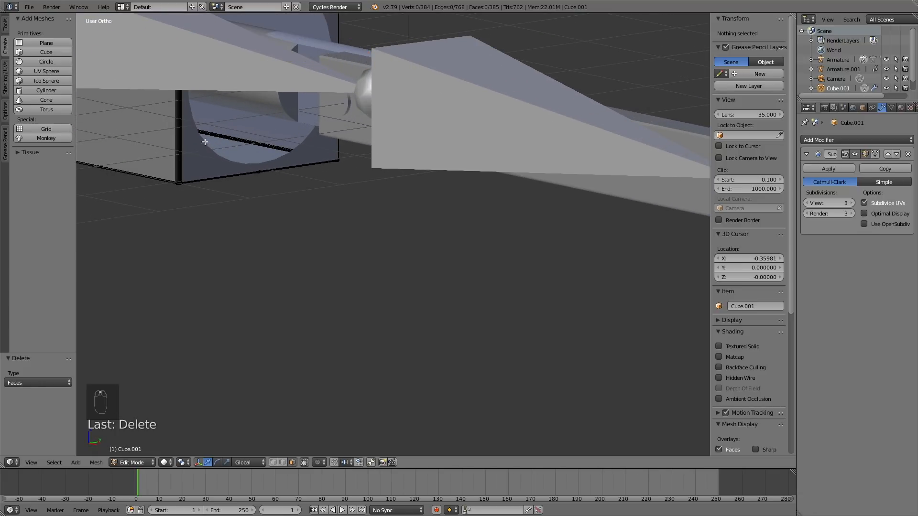
pyautogui.keyDown('shift'); pyautogui.moveTo(205, 142); pyautogui.dragTo(351, 295, button='middle'); pyautogui.keyUp('shift')
pyautogui.scroll(-2, 373, 182)
pyautogui.scroll(7, 363, 190)
pyautogui.keyDown('shift'); pyautogui.moveTo(317, 93); pyautogui.dragTo(449, 305, button='middle'); pyautogui.keyUp('shift')
pyautogui.scroll(5, 377, 256)
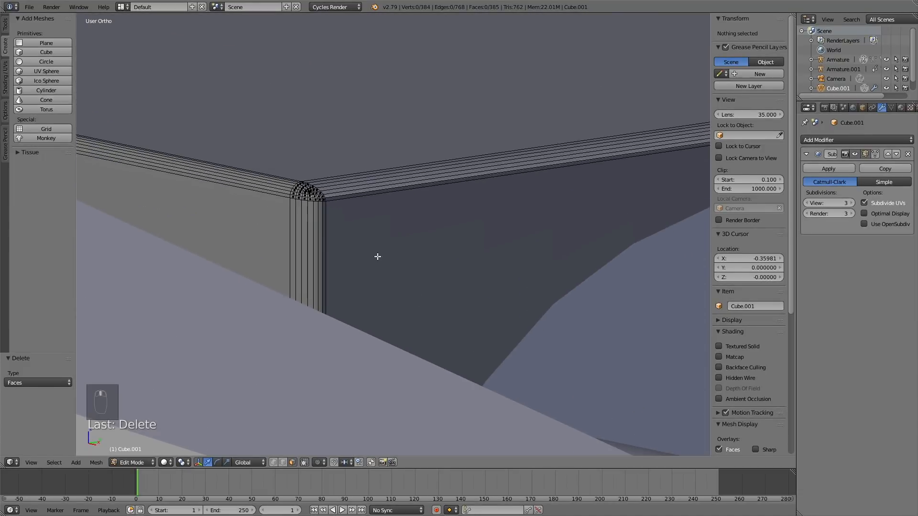
pyautogui.click(284, 461)
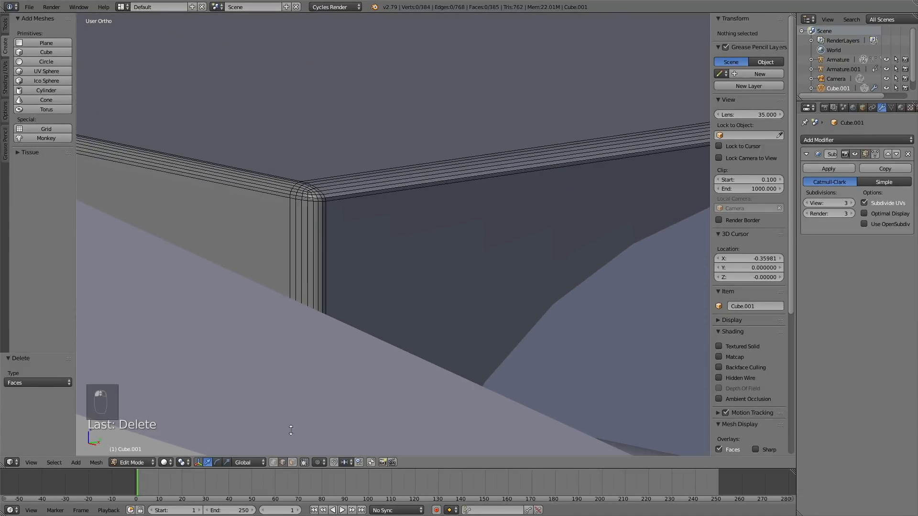
pyautogui.keyDown('alt'); pyautogui.click(364, 195); pyautogui.keyUp('alt')
pyautogui.scroll(-2, 386, 217)
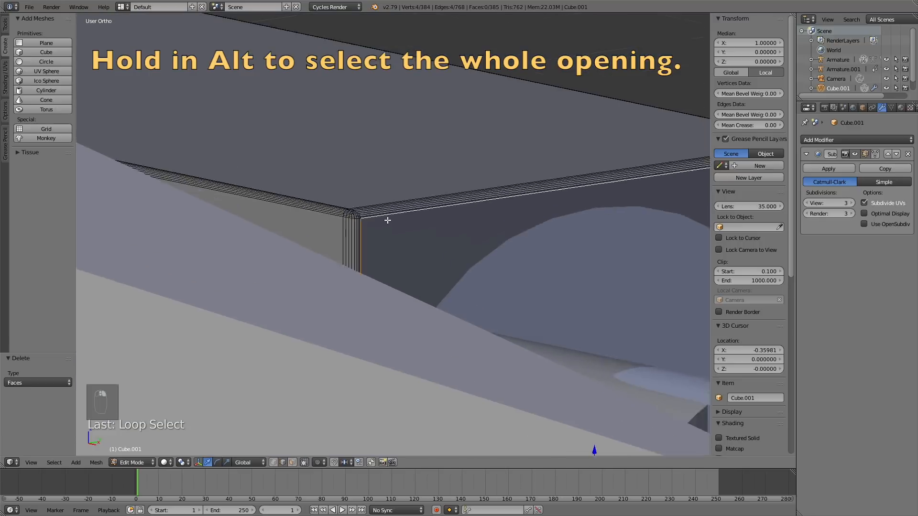
pyautogui.scroll(-5, 387, 220)
pyautogui.press('s')
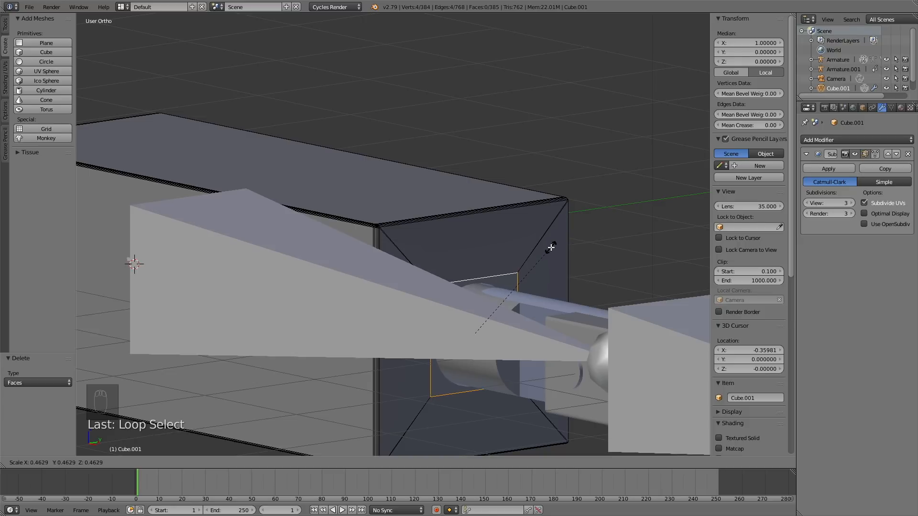
pyautogui.click(551, 249)
# Play the animation to check the arm's movement through the box, and briefly preview the scene in rendered shading.
pyautogui.scroll(-3, 532, 289)
pyautogui.moveTo(478, 317); pyautogui.dragTo(525, 316, button='middle')
pyautogui.scroll(-6, 525, 315)
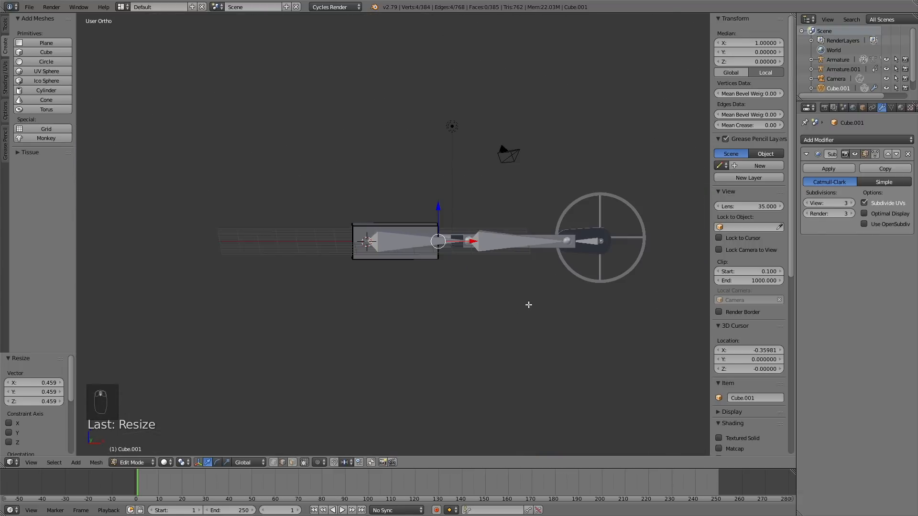
pyautogui.hotkey('alt', 'a')
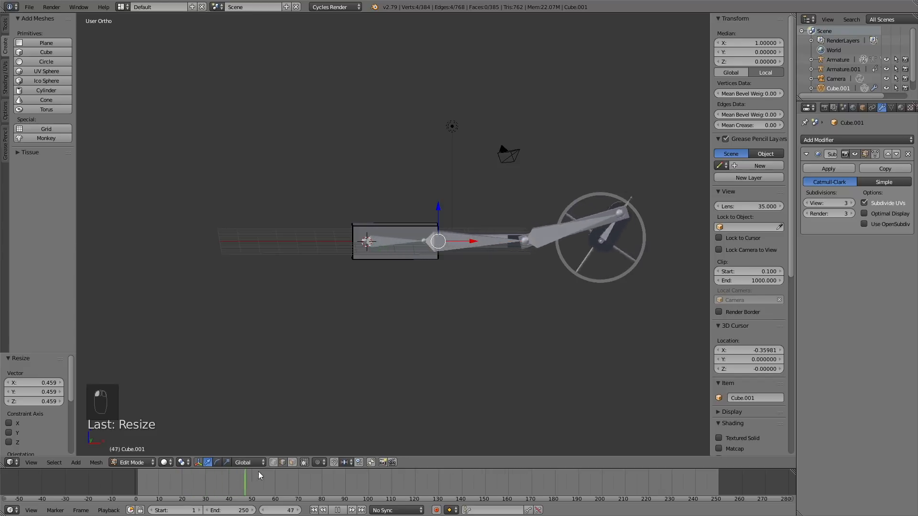
pyautogui.hotkey('alt', 'a')
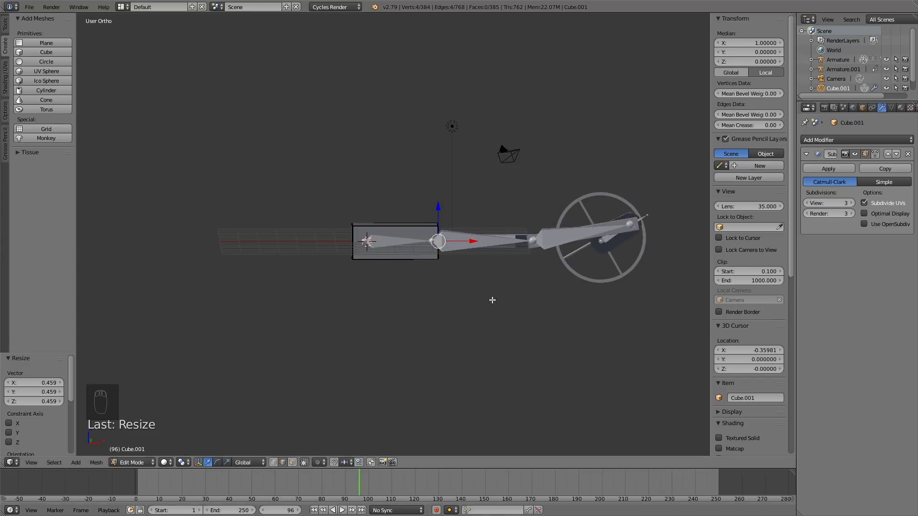
pyautogui.hotkey('shift', 'z')
pyautogui.hotkey('shift', 'z')
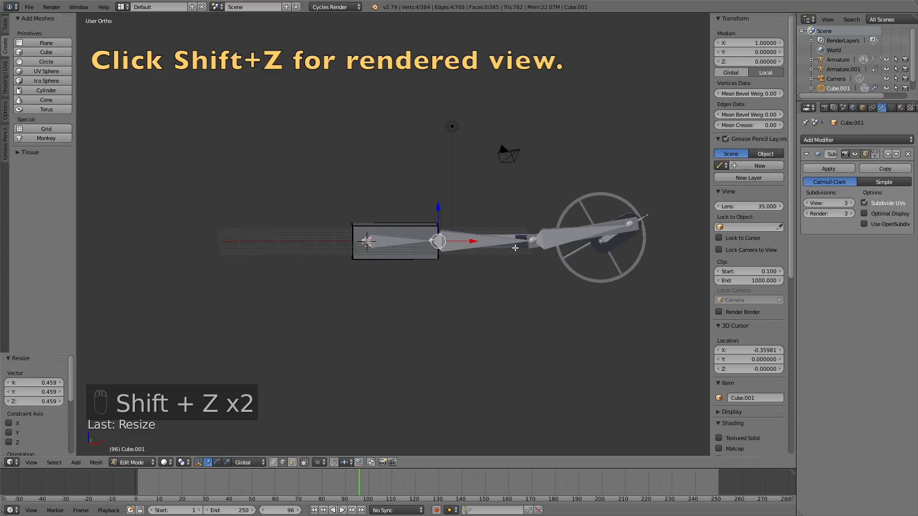
pyautogui.scroll(5, 499, 238)
pyautogui.scroll(-6, 500, 238)
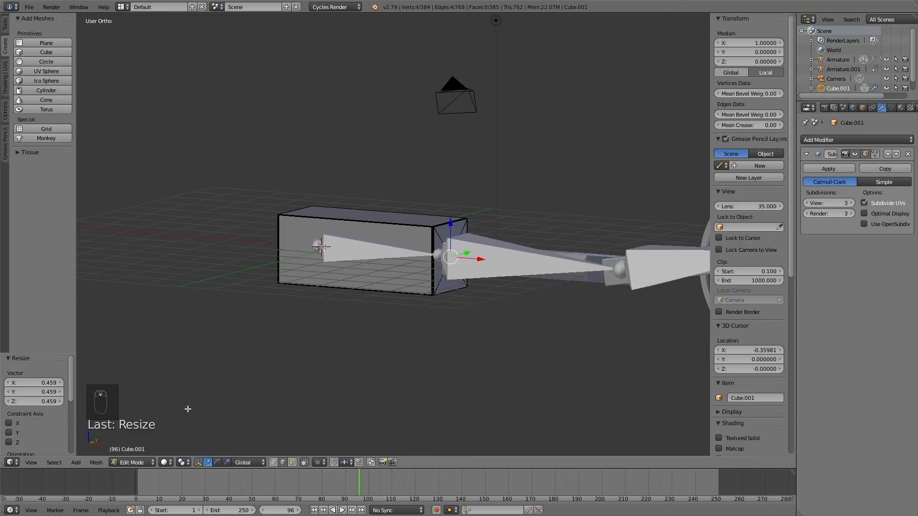
# Return to Object Mode and select the lamp above the model.
pyautogui.click(149, 463)
pyautogui.click(130, 449)
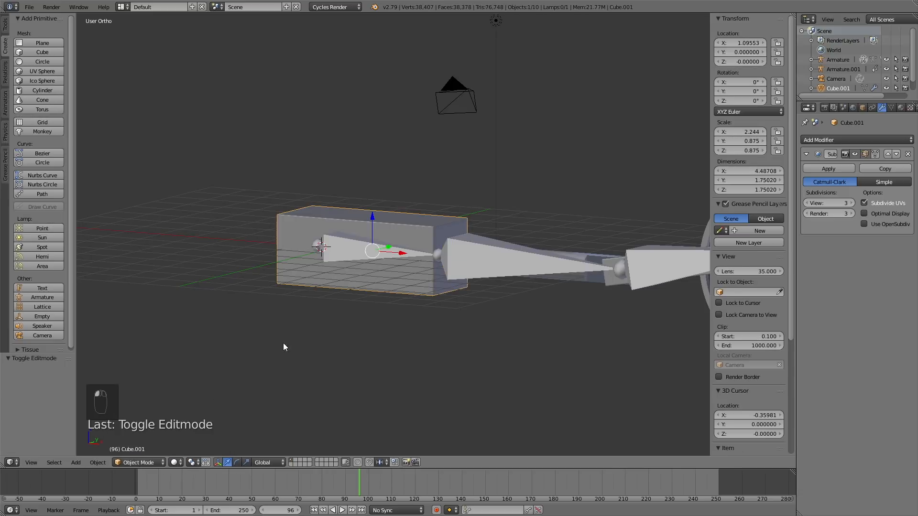
pyautogui.scroll(-3, 417, 239)
pyautogui.scroll(-1, 418, 239)
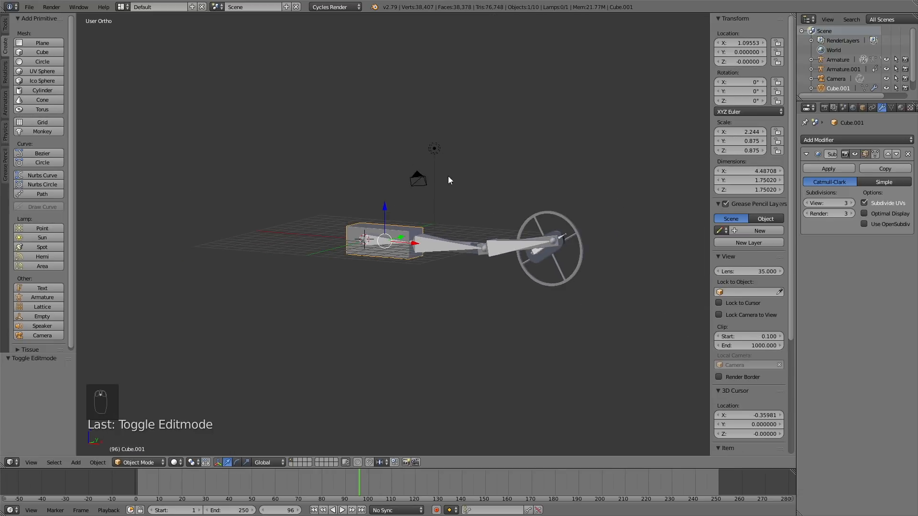
pyautogui.rightClick(435, 149)
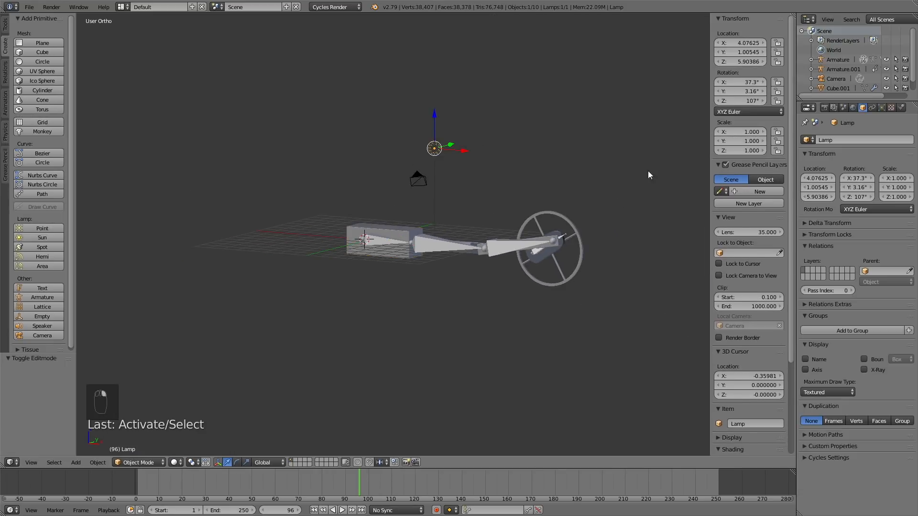
# Change the lamp to a Sun with size 1.000 and enable its nodes with an emission strength of 7.000.
pyautogui.click(882, 108)
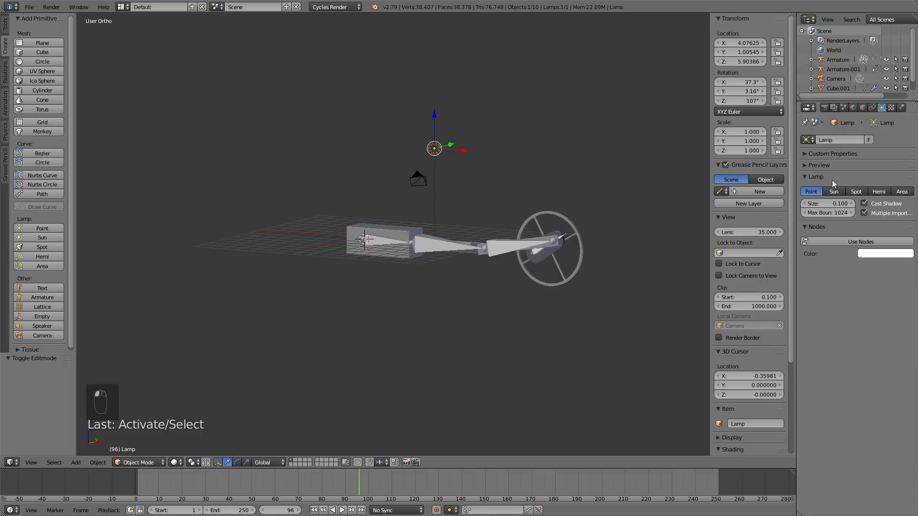
pyautogui.click(832, 191)
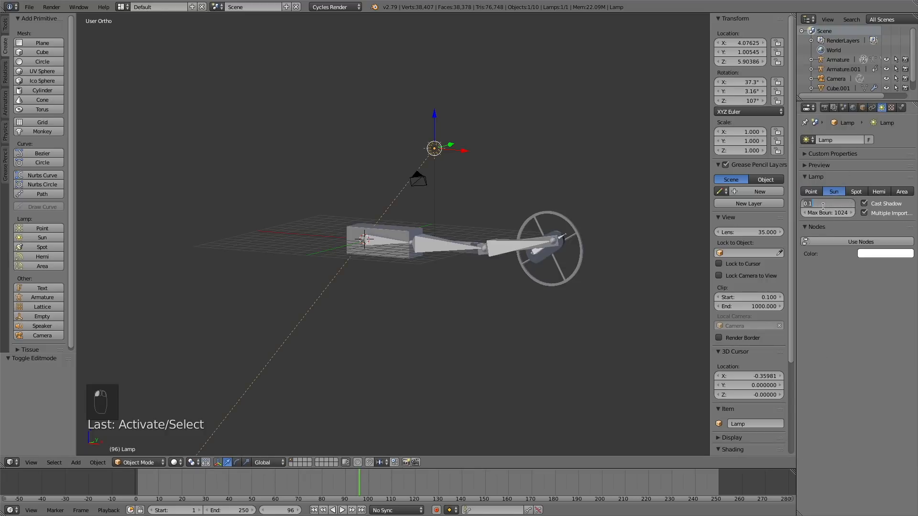
pyautogui.press('Return')
pyautogui.click(842, 241)
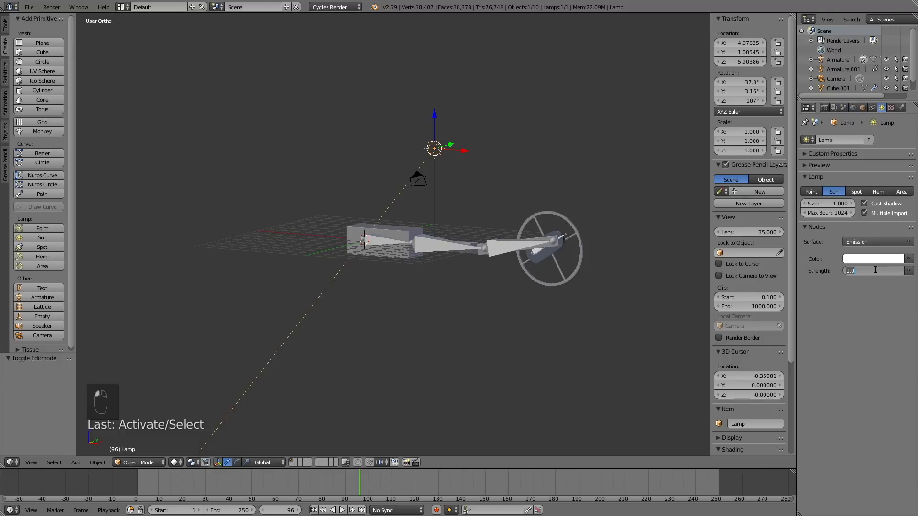
# Move the sun lamp to about X 6.392, Y -8.904, Z 8.230 and rotate it about 61.1° toward the model.
pyautogui.moveTo(464, 267); pyautogui.dragTo(592, 269, button='middle')
pyautogui.press('g')
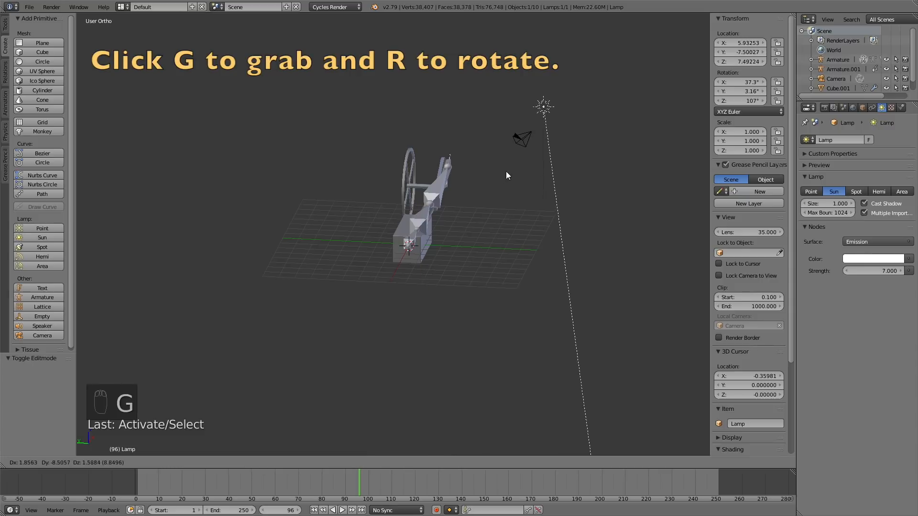
pyautogui.click(545, 189)
pyautogui.press('r')
pyautogui.click(469, 206)
pyautogui.moveTo(469, 206); pyautogui.dragTo(459, 181, button='middle')
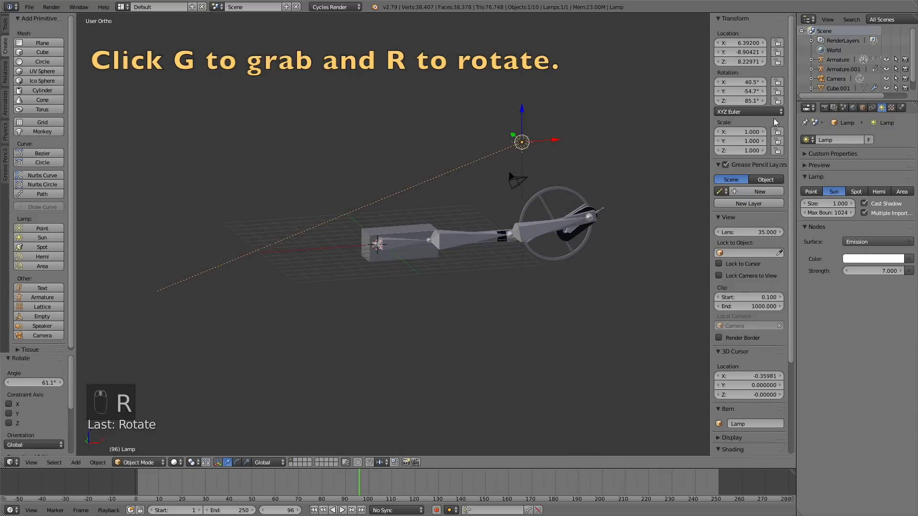
# Set the Cycles render device to GPU Compute in the scene's render settings.
pyautogui.click(824, 107)
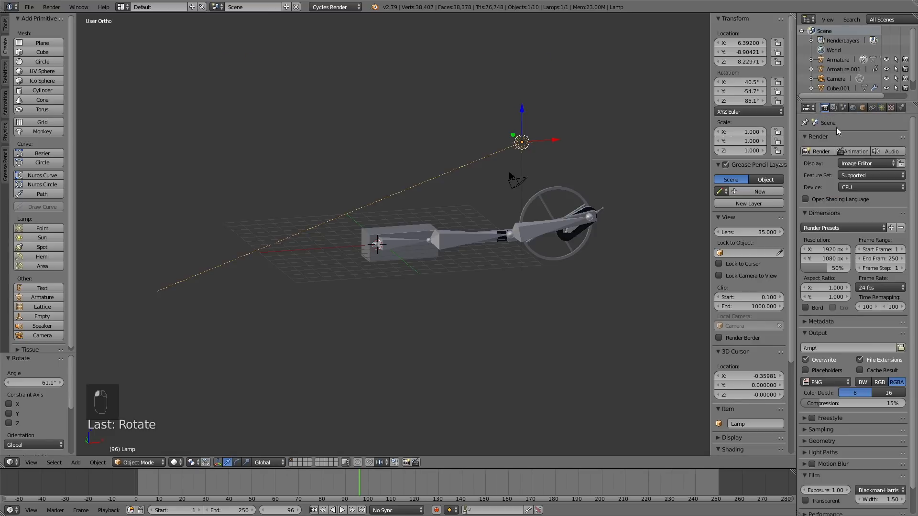
pyautogui.click(866, 187)
pyautogui.click(859, 175)
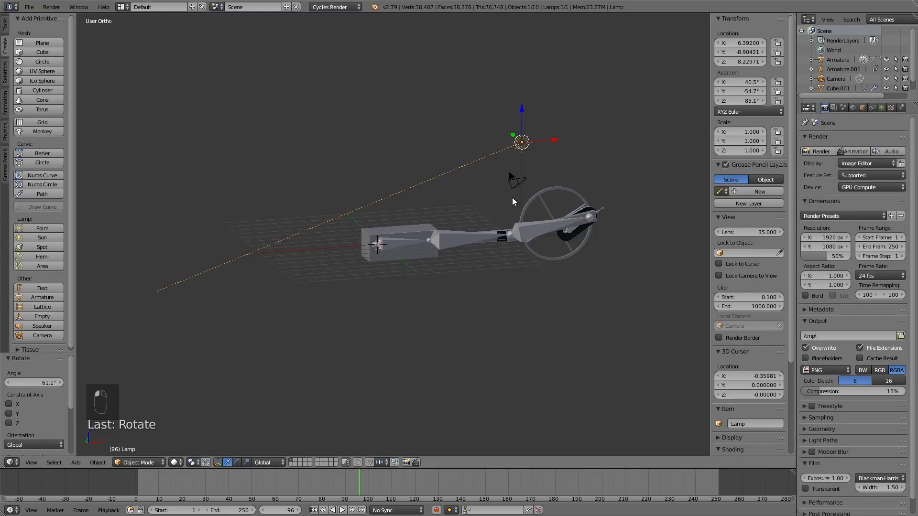
# Brighten the world background colour to near-white (RGB 0.814) and check the model briefly in rendered shading.
pyautogui.scroll(-3, 512, 197)
pyautogui.scroll(6, 512, 199)
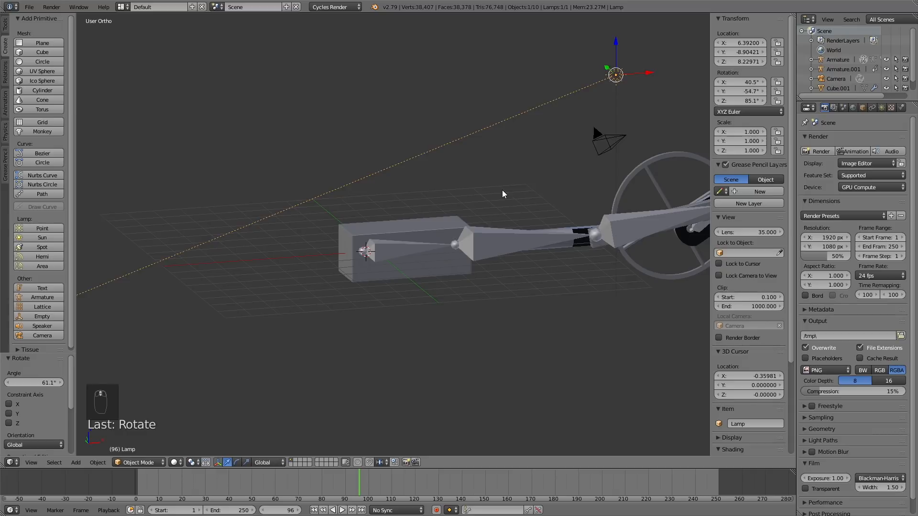
pyautogui.click(853, 108)
pyautogui.click(876, 203)
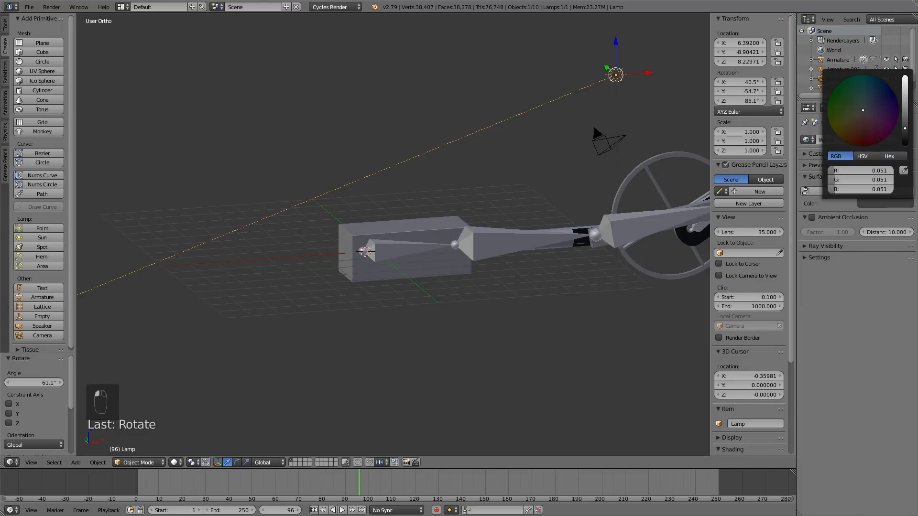
pyautogui.click(905, 84)
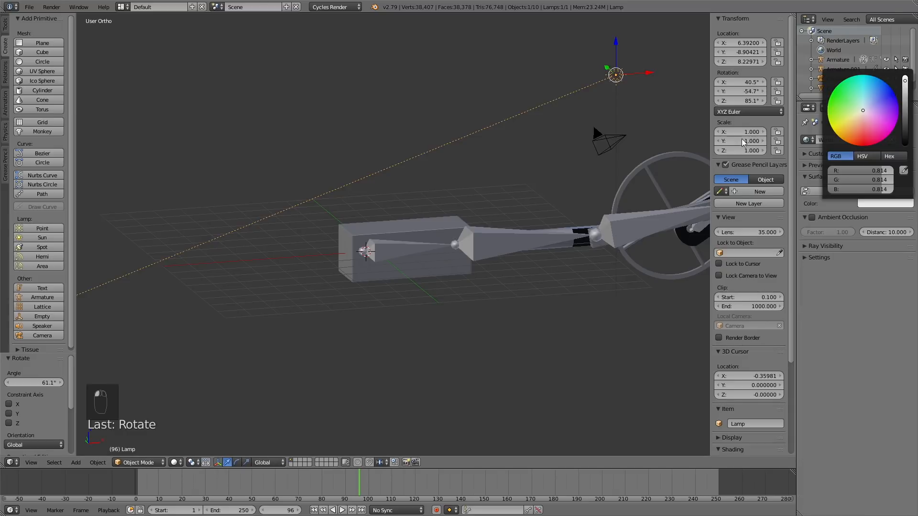
pyautogui.click(176, 463)
pyautogui.click(188, 400)
pyautogui.moveTo(488, 258); pyautogui.dragTo(479, 246, button='middle')
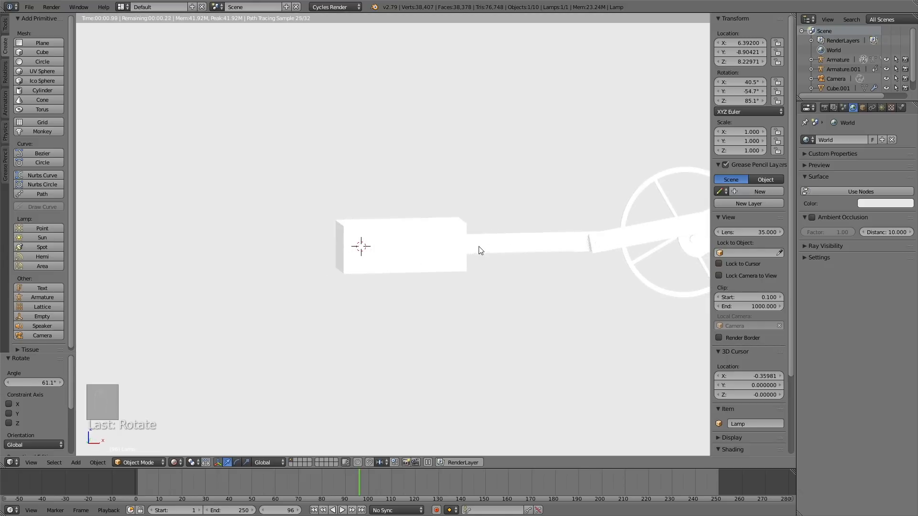
pyautogui.hotkey('shift', 'z')
# Give the box a new material using the Principled BSDF shader with a blue base colour.
pyautogui.rightClick(461, 220)
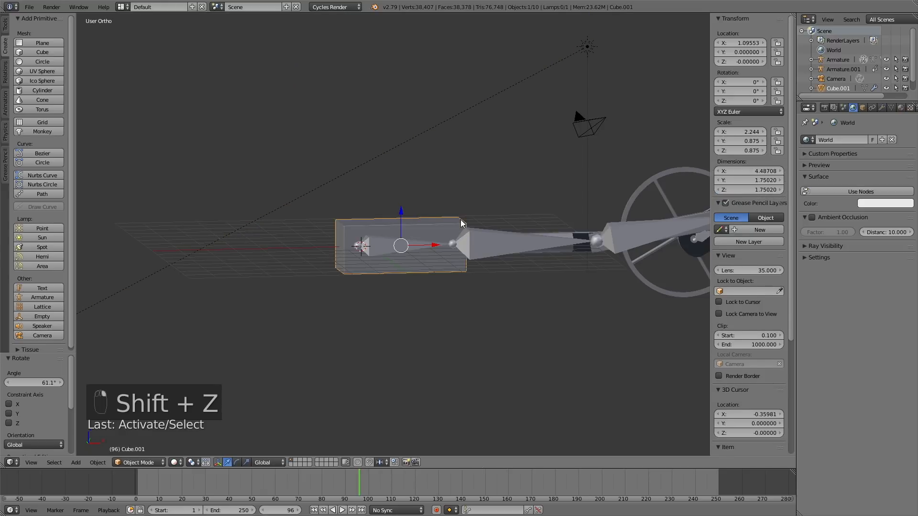
pyautogui.click(900, 109)
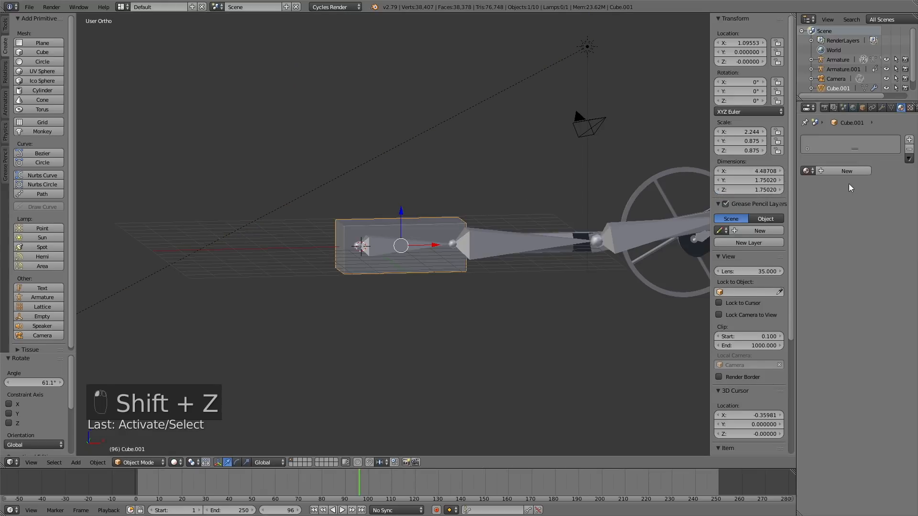
pyautogui.click(835, 170)
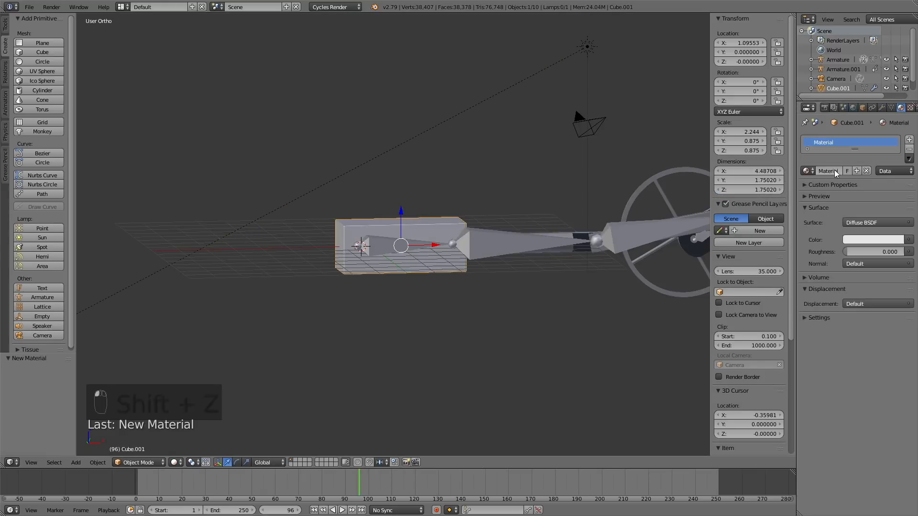
pyautogui.click(871, 222)
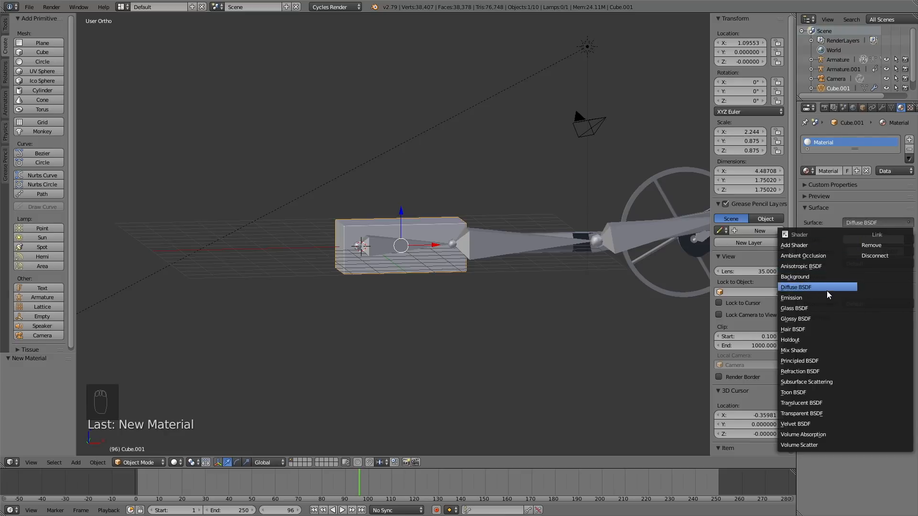
pyautogui.click(818, 360)
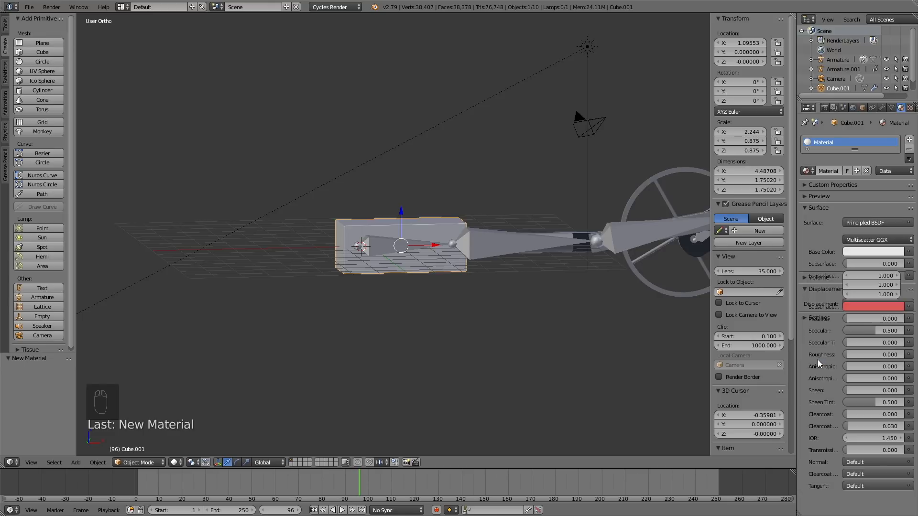
pyautogui.click(853, 250)
pyautogui.click(860, 132)
# In rendered shading, set the box material's roughness to 0.367 and clearcoat to 0.486, trying metallic at 1.000 before returning it to 0.000.
pyautogui.hotkey('shift', 'z')
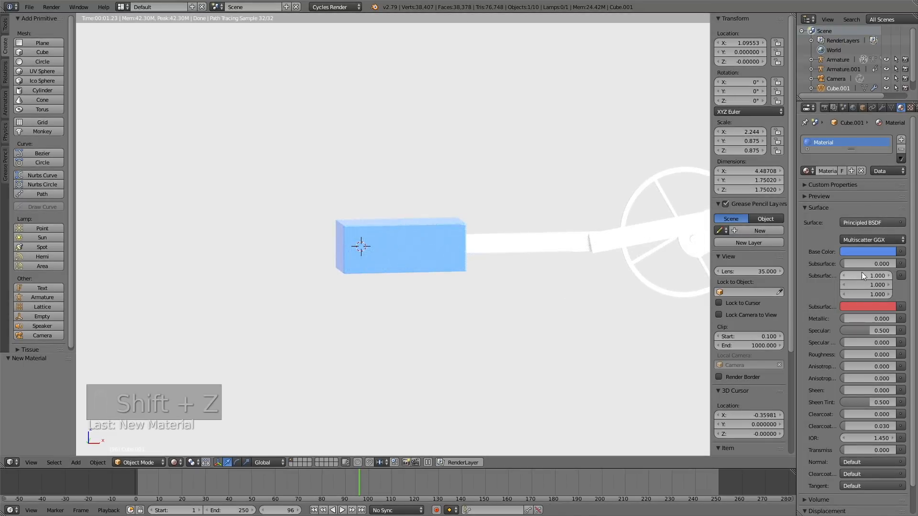
pyautogui.moveTo(851, 318); pyautogui.dragTo(889, 320)
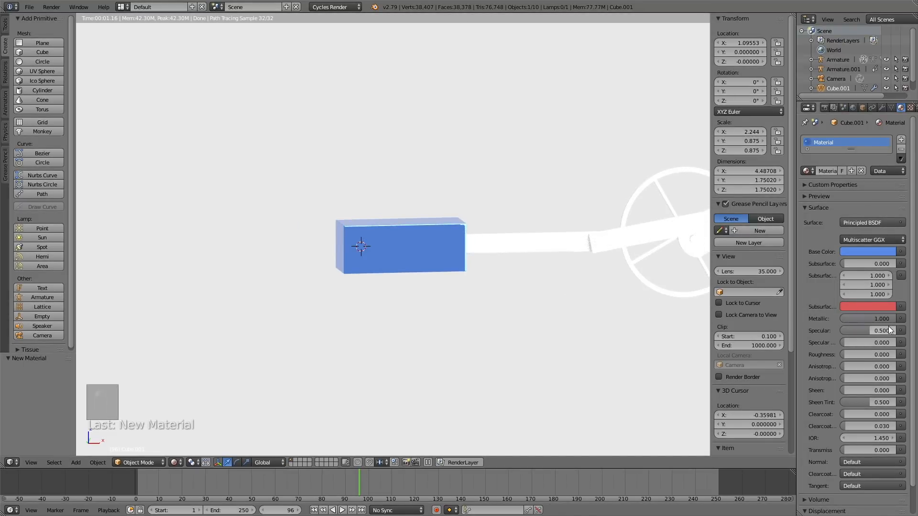
pyautogui.moveTo(850, 355); pyautogui.dragTo(861, 355)
pyautogui.moveTo(850, 414); pyautogui.dragTo(869, 415)
pyautogui.moveTo(616, 296); pyautogui.dragTo(529, 261, button='middle')
pyautogui.moveTo(487, 309); pyautogui.dragTo(560, 300, button='middle')
pyautogui.moveTo(871, 318); pyautogui.dragTo(841, 318)
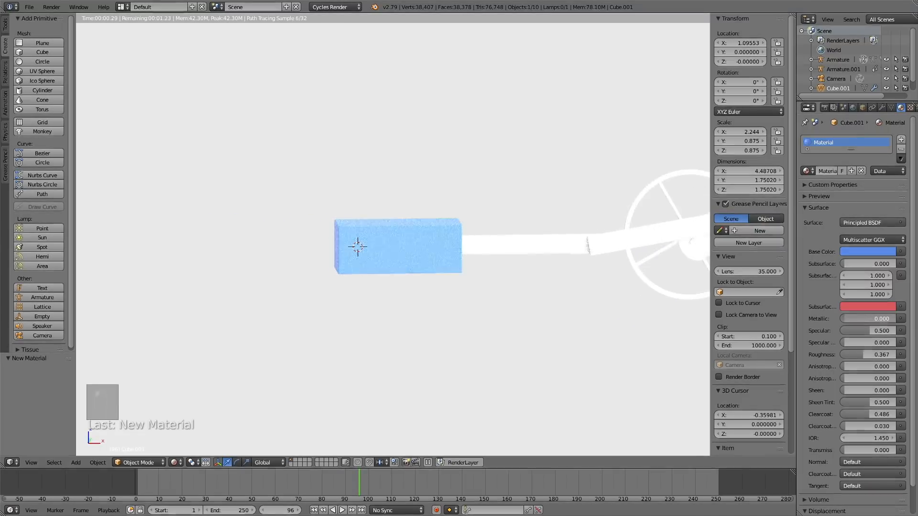
pyautogui.moveTo(515, 257); pyautogui.dragTo(685, 269, button='middle')
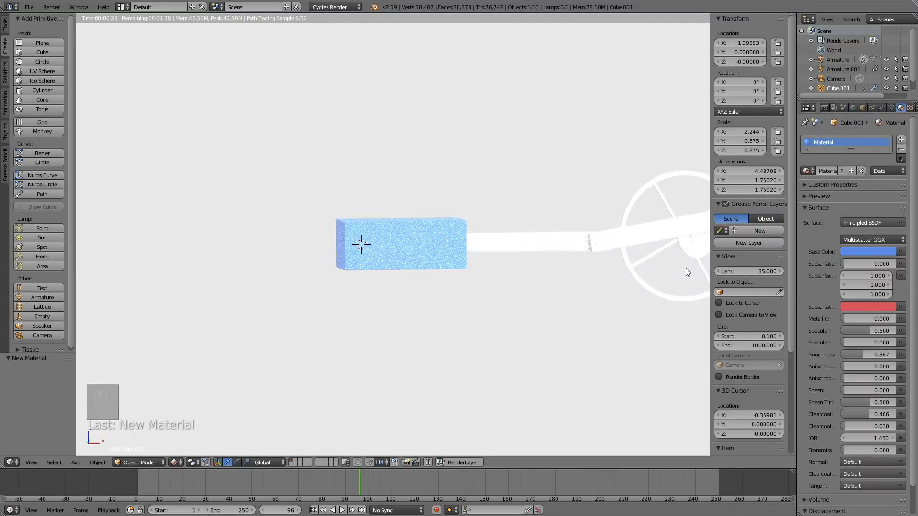
# Return to solid shading and assign the box's existing material to the cylindrical rod and the spoked wheel.
pyautogui.rightClick(577, 242)
pyautogui.hotkey('shift', 'z')
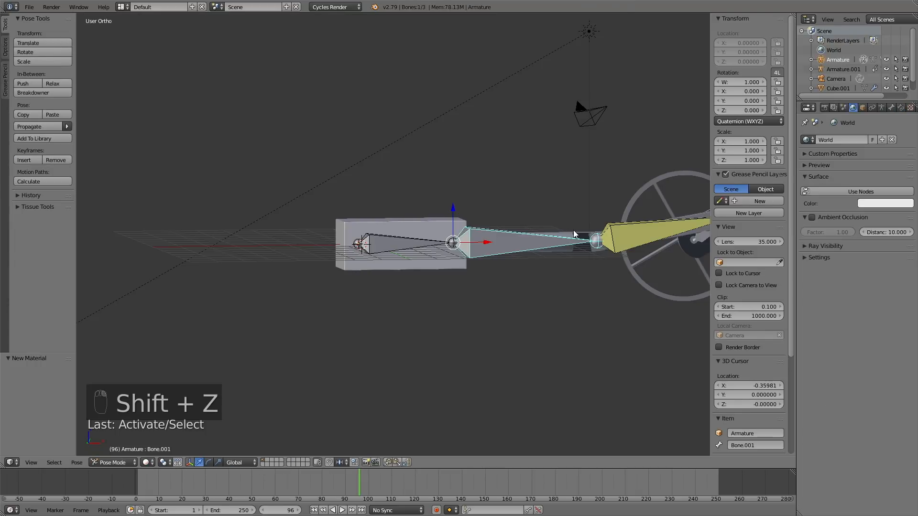
pyautogui.rightClick(580, 230)
pyautogui.click(806, 171)
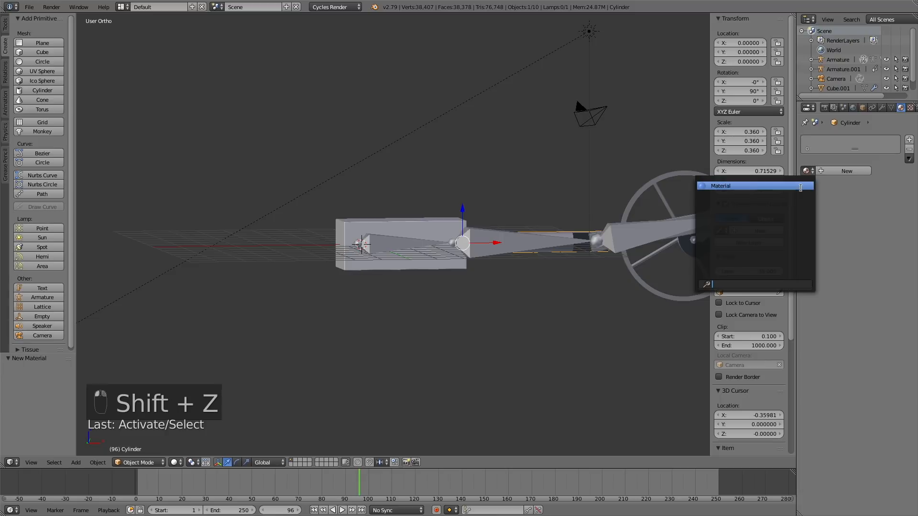
pyautogui.click(801, 188)
pyautogui.rightClick(641, 195)
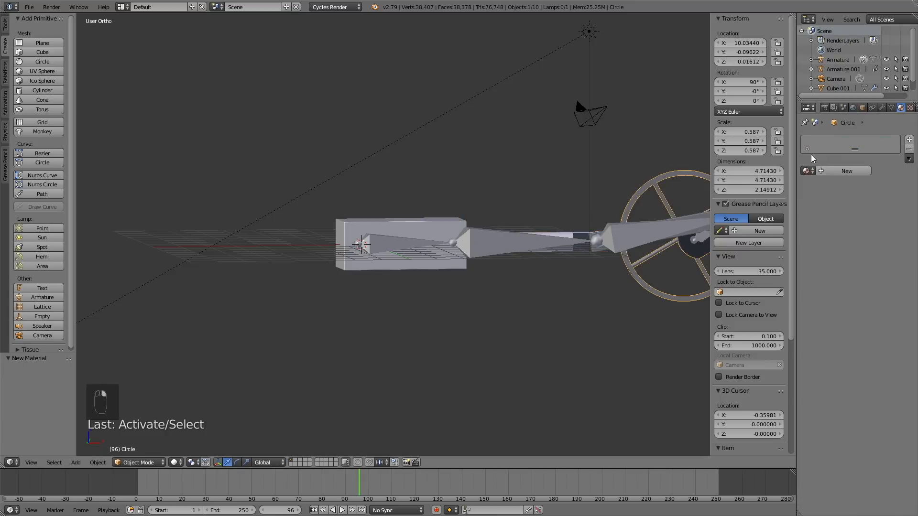
pyautogui.click(807, 171)
pyautogui.click(808, 186)
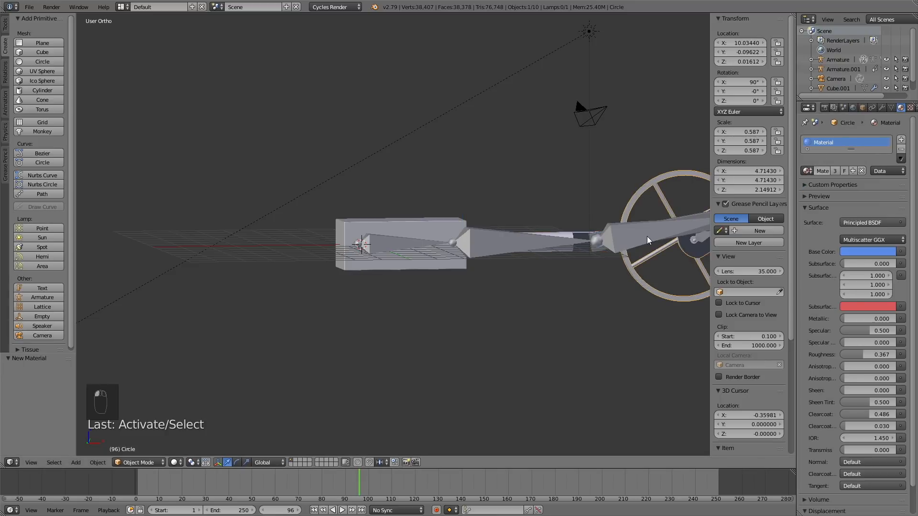
# Assign the same existing material to the connecting arm between the rod and the crank plate.
pyautogui.rightClick(602, 252)
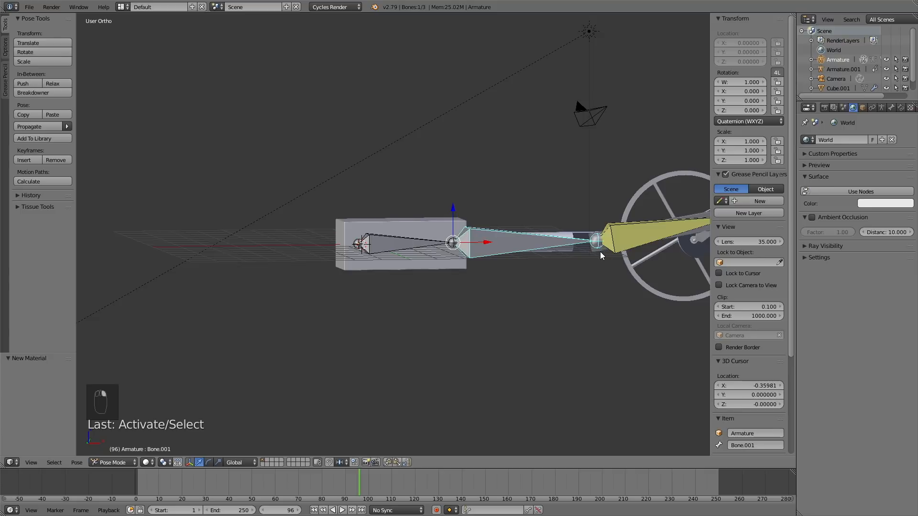
pyautogui.moveTo(600, 252); pyautogui.dragTo(591, 245, button='middle')
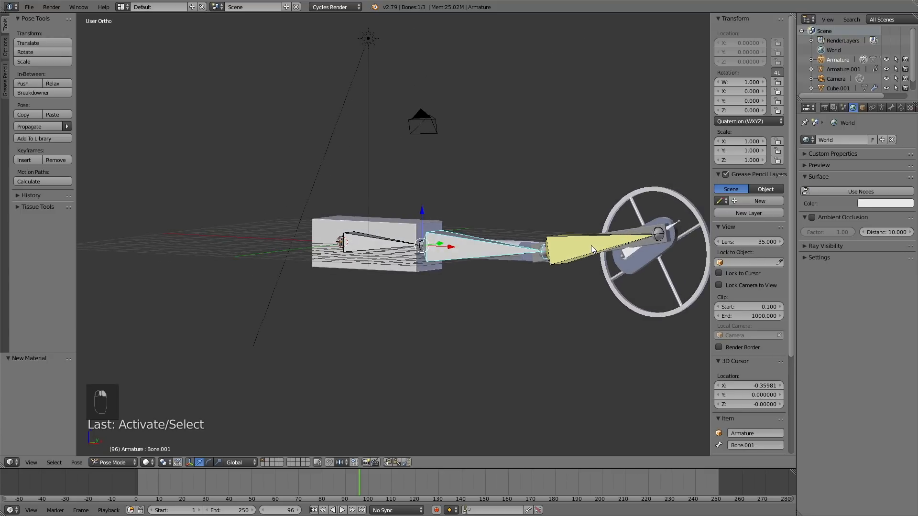
pyautogui.rightClick(635, 226)
pyautogui.click(806, 171)
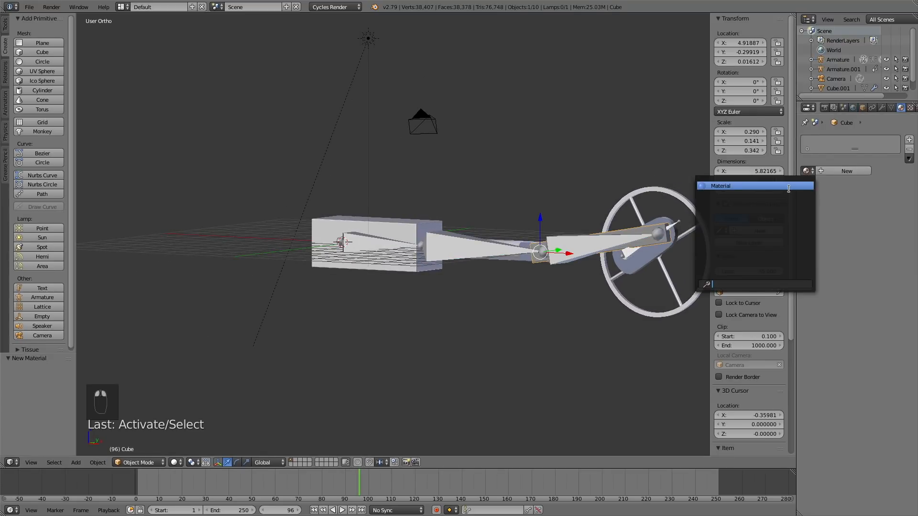
pyautogui.click(736, 185)
# Change the shared material's base colour to a darker blue and its metallic value to 1.000, checking the result in rendered shading.
pyautogui.moveTo(587, 245); pyautogui.dragTo(577, 228, button='middle')
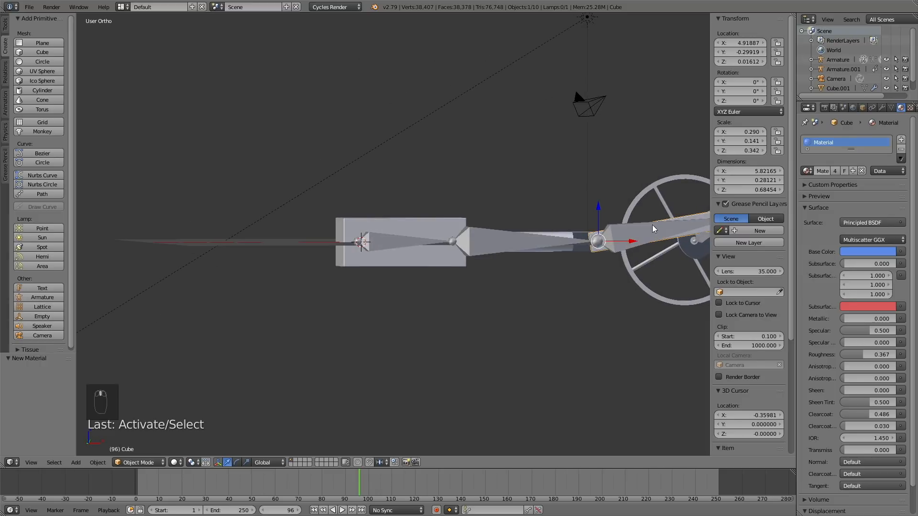
pyautogui.hotkey('shift', 'z')
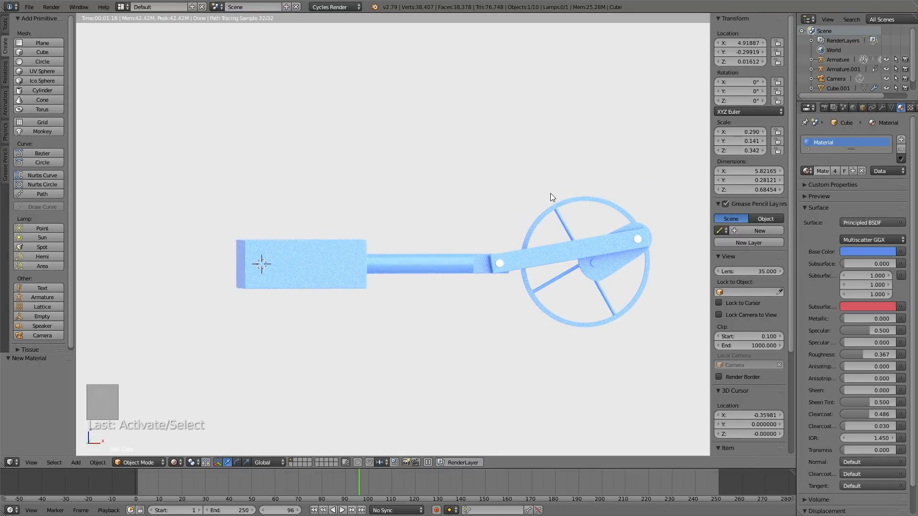
pyautogui.click(847, 252)
pyautogui.click(864, 127)
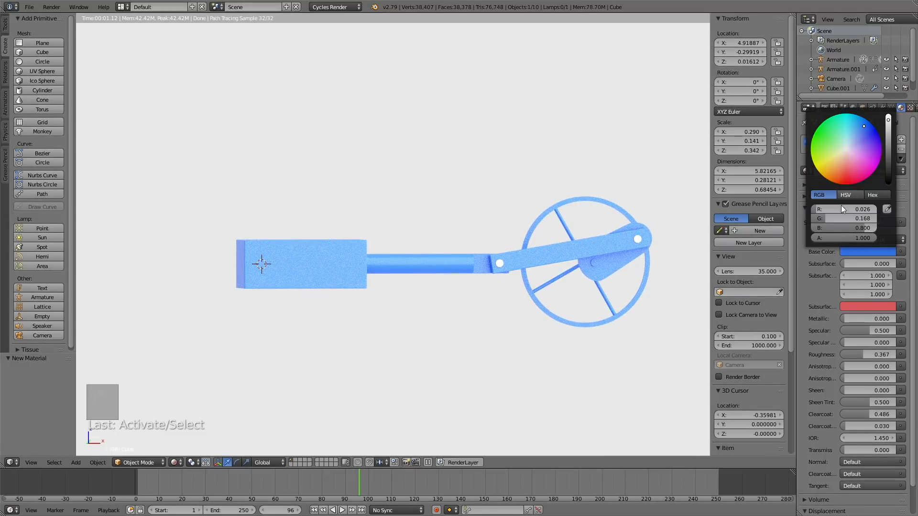
pyautogui.moveTo(887, 143); pyautogui.dragTo(887, 161)
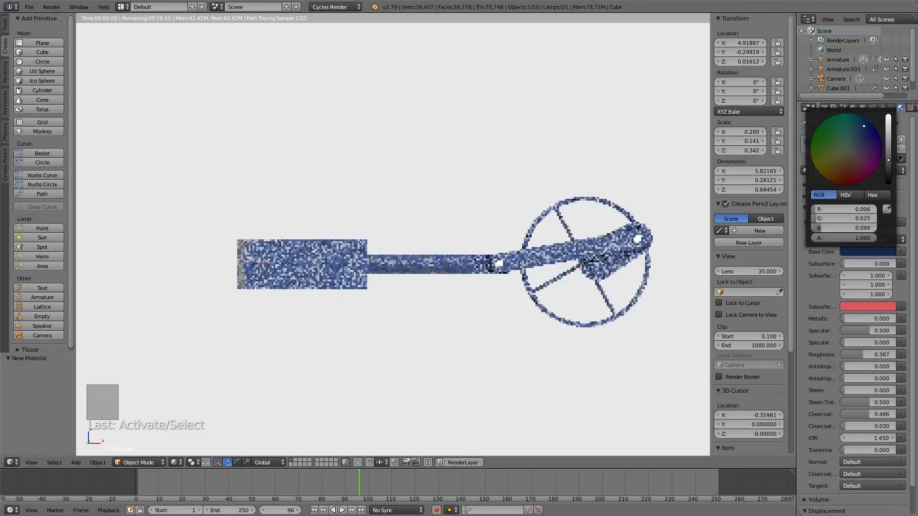
pyautogui.click(886, 142)
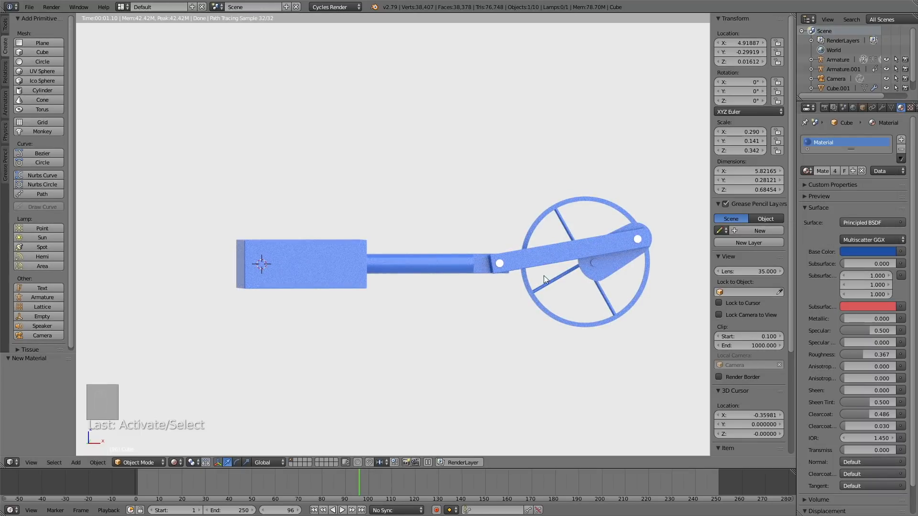
pyautogui.moveTo(846, 319); pyautogui.dragTo(895, 318)
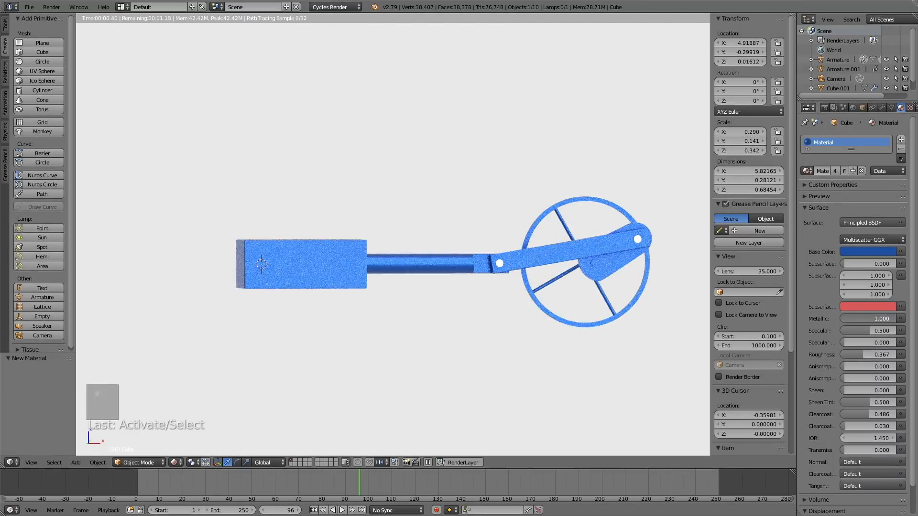
pyautogui.moveTo(471, 251)
pyautogui.mouseDown(button='middle')
pyautogui.moveTo(563, 285)
pyautogui.moveTo(481, 213)
pyautogui.mouseUp(button='middle')
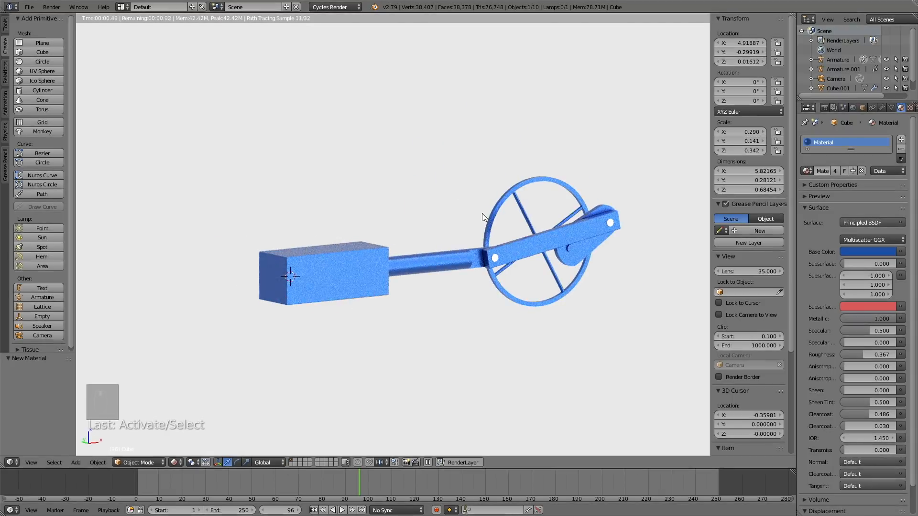
pyautogui.hotkey('shift', 'z')
# Look through the camera and fly it to about X 17.4, Y -18.7, Z -3.5, framing the whole mechanism slightly from below.
pyautogui.press('KP_0')
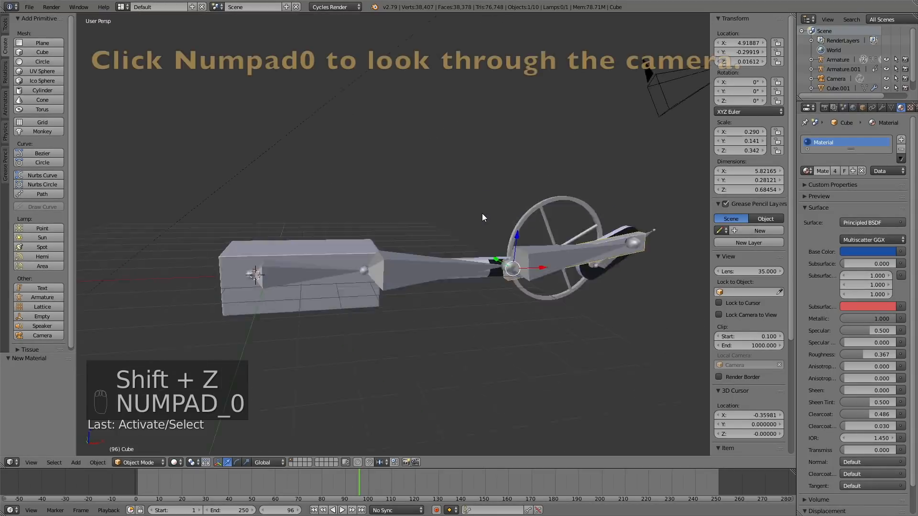
pyautogui.click(479, 145)
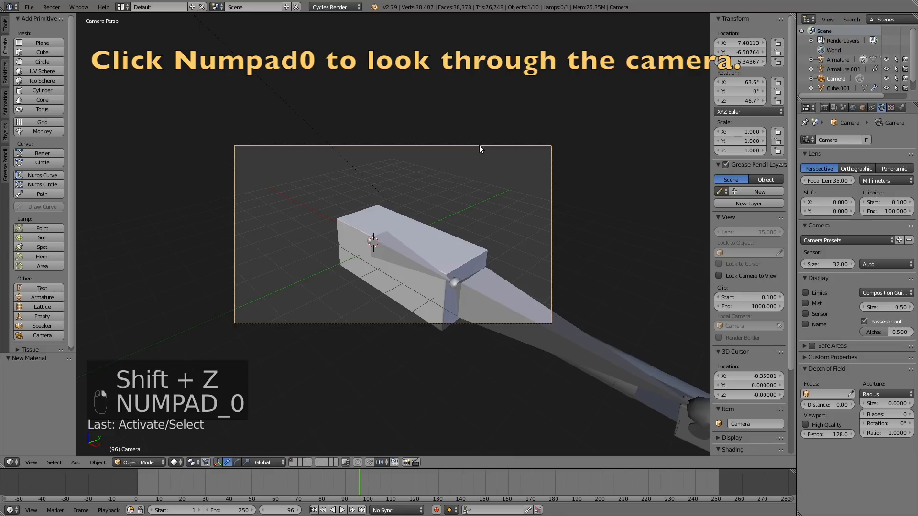
pyautogui.hotkey('shift', 'f')
pyautogui.press('s')
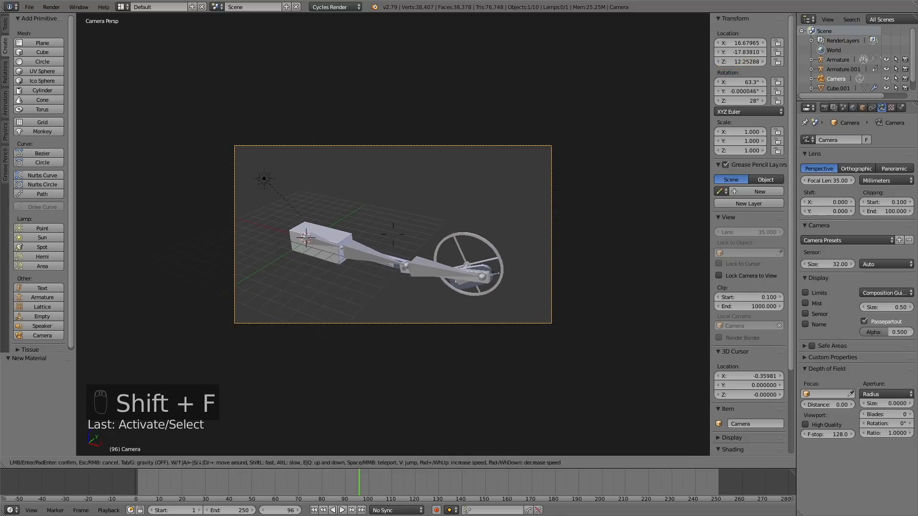
pyautogui.press('q')
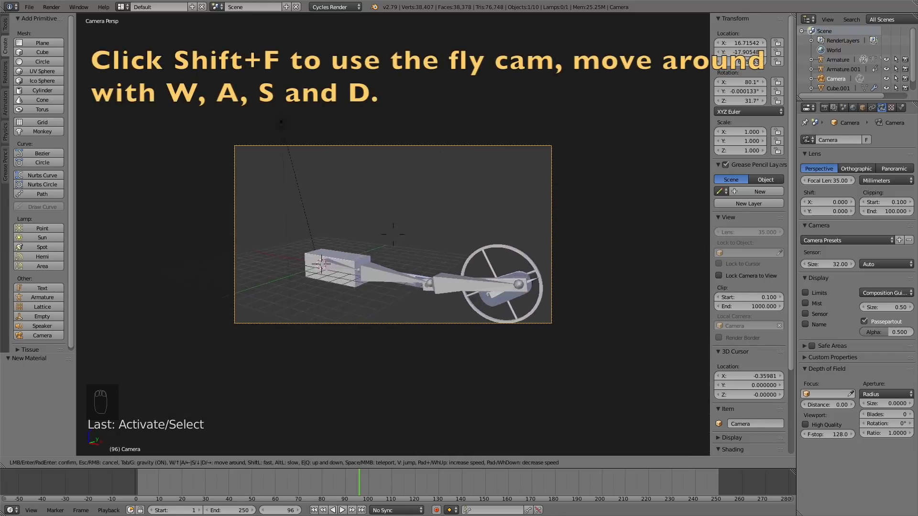
pyautogui.press('Tab')
pyautogui.press('s')
pyautogui.press('w')
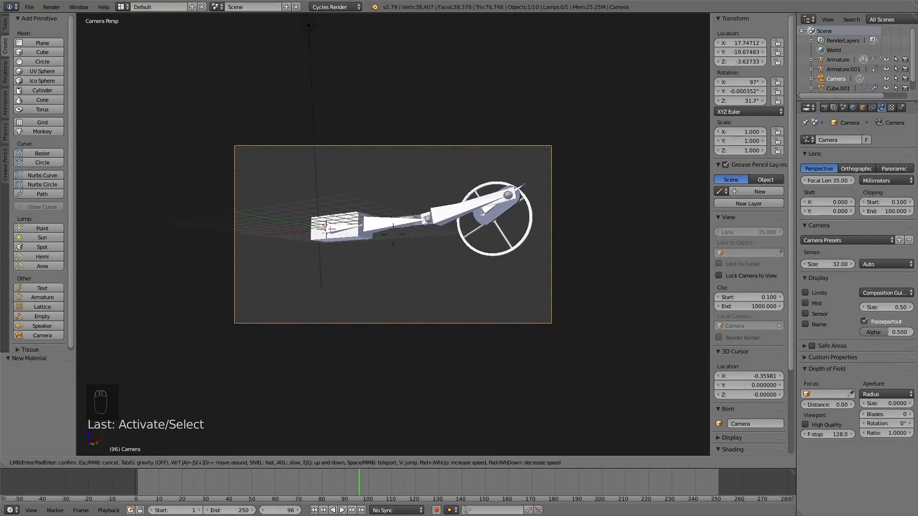
pyautogui.press('s')
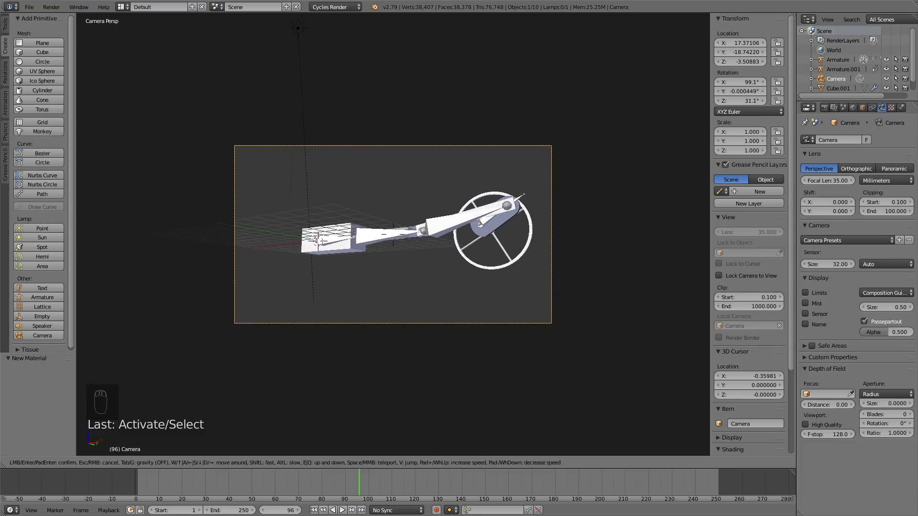
pyautogui.click(393, 234)
# Play through the animation in camera view and check it in rendered shading at frames 159 and 193.
pyautogui.hotkey('shift', 'alt', 'a')
pyautogui.moveTo(363, 489); pyautogui.dragTo(506, 493)
pyautogui.hotkey('shift', 'z')
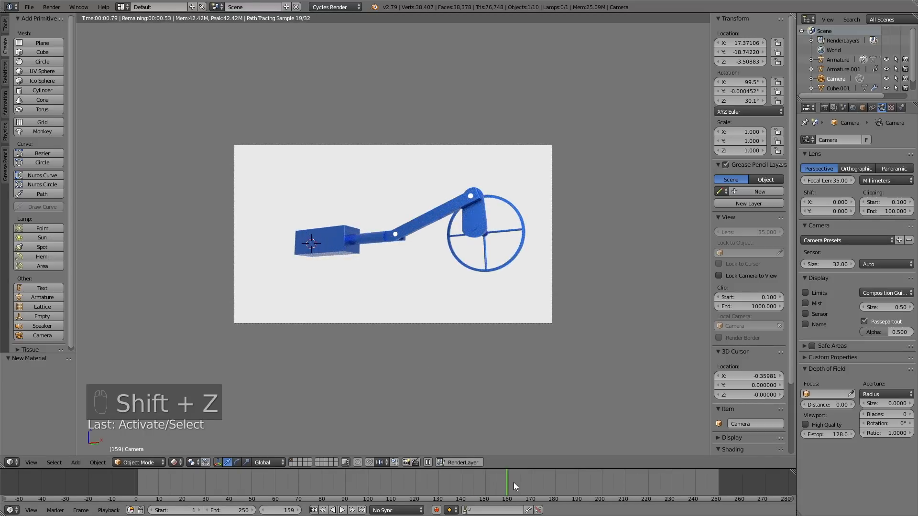
pyautogui.moveTo(509, 481); pyautogui.dragTo(585, 481)
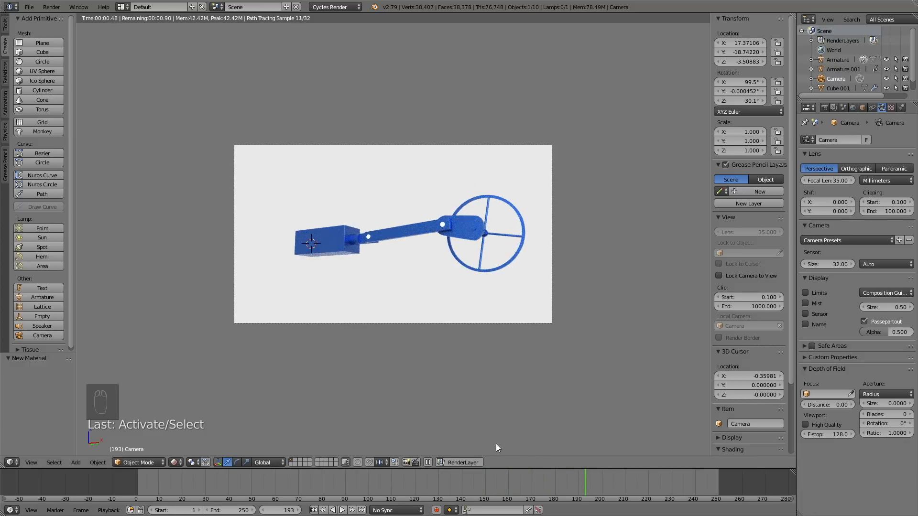
# Try a brighter blue as the base colour of the material shared by the spoked wheel and the other parts.
pyautogui.rightClick(505, 199)
pyautogui.click(851, 250)
pyautogui.click(888, 118)
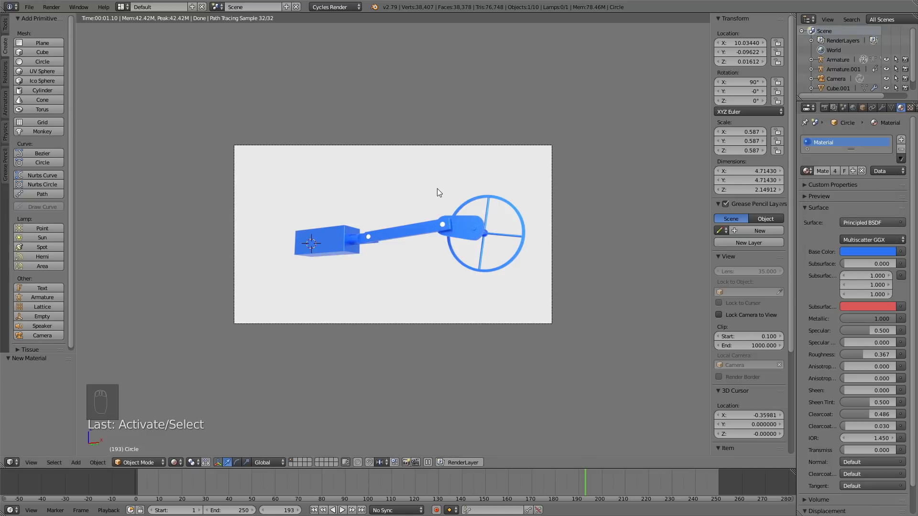
# Return to solid shading and switch the box's armature from pose mode back to object mode.
pyautogui.scroll(4, 478, 198)
pyautogui.hotkey('shift', 'z')
pyautogui.rightClick(310, 239)
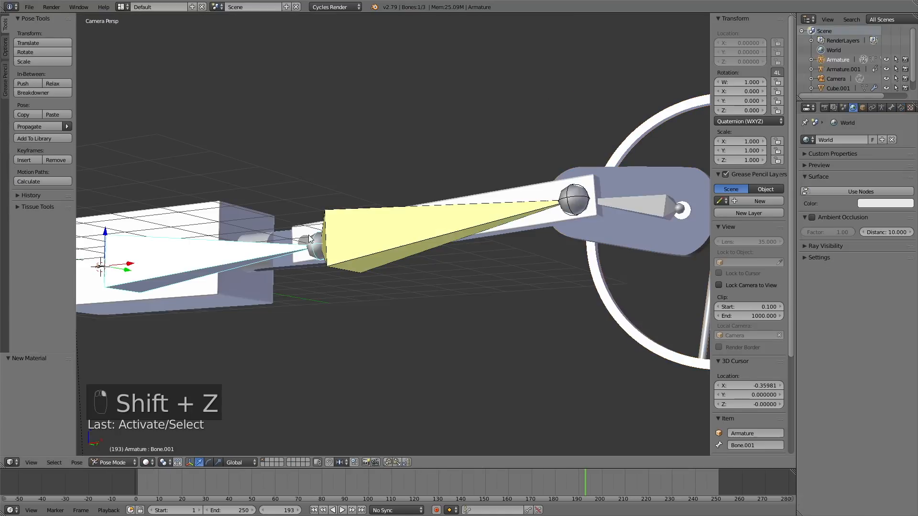
pyautogui.moveTo(301, 228)
pyautogui.mouseDown(button='middle')
pyautogui.moveTo(299, 239)
pyautogui.moveTo(291, 224)
pyautogui.mouseUp(button='middle')
pyautogui.click(107, 462)
pyautogui.click(117, 451)
pyautogui.press('KP_0')
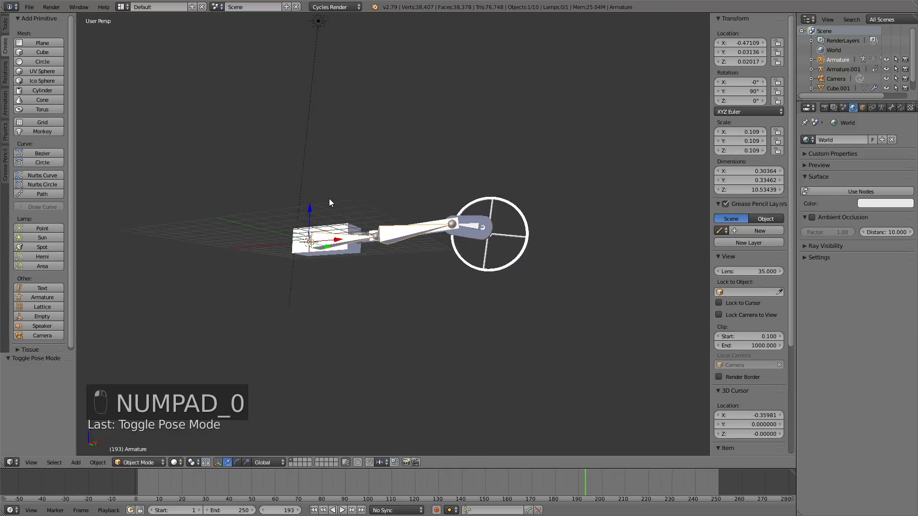
# Give the pin joining the rod and connecting arm a new diffuse material in near-black and show it in rendered shading.
pyautogui.rightClick(308, 243)
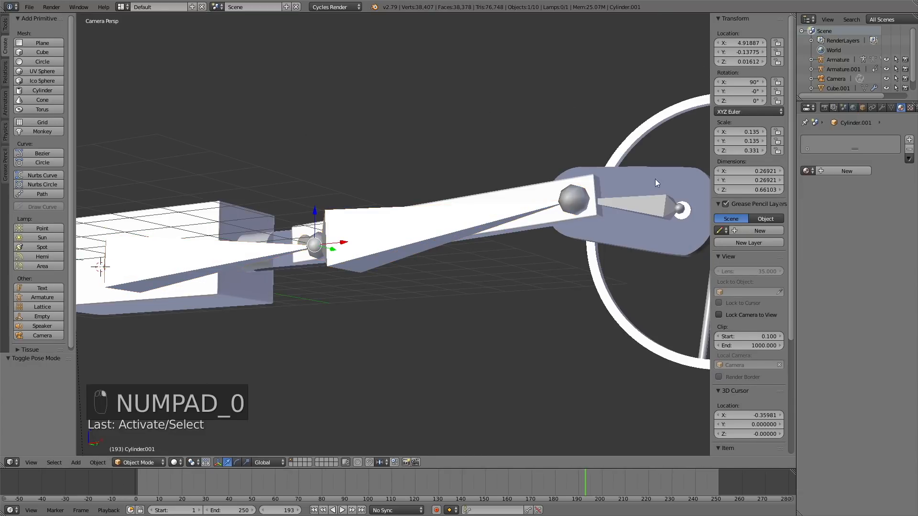
pyautogui.click(850, 171)
pyautogui.click(864, 238)
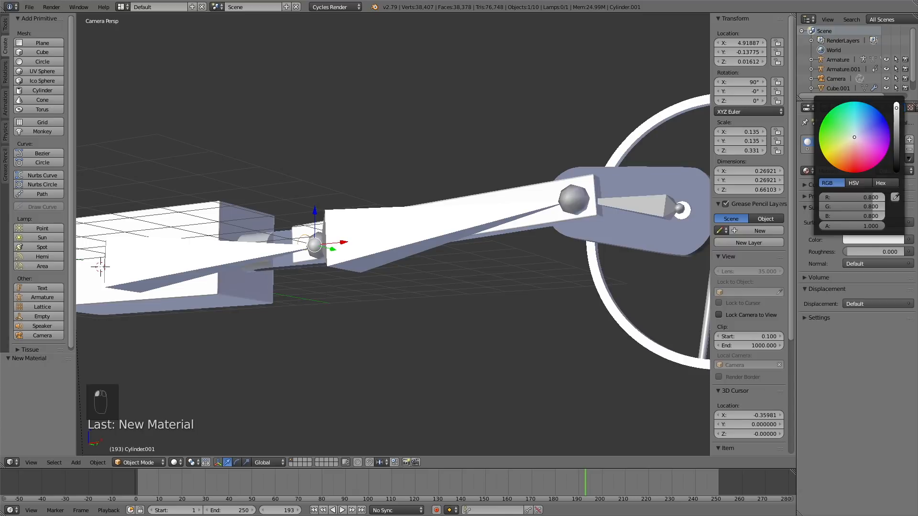
pyautogui.click(899, 164)
pyautogui.hotkey('shift', 'z')
# In solid shading, assign the existing near-black Material.001 to the pin joining the connecting arm and the crank plate.
pyautogui.rightClick(609, 196)
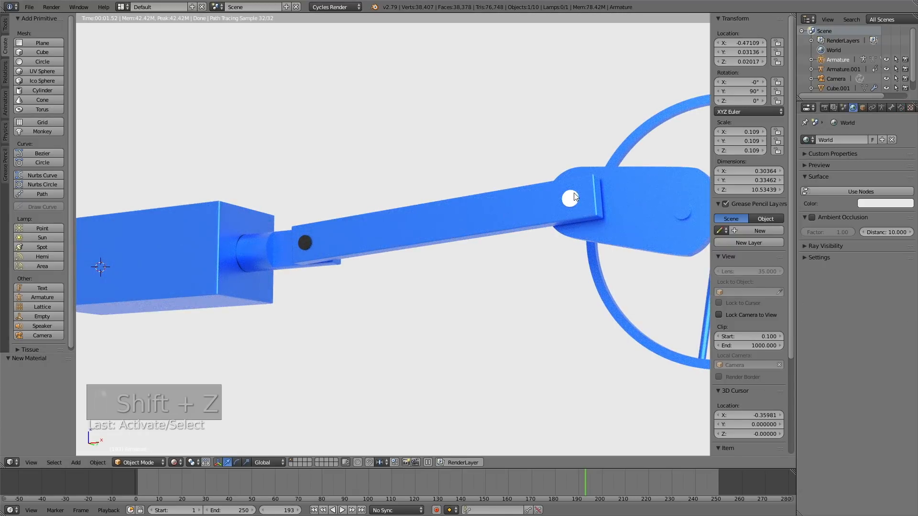
pyautogui.hotkey('shift', 'z')
pyautogui.rightClick(583, 188)
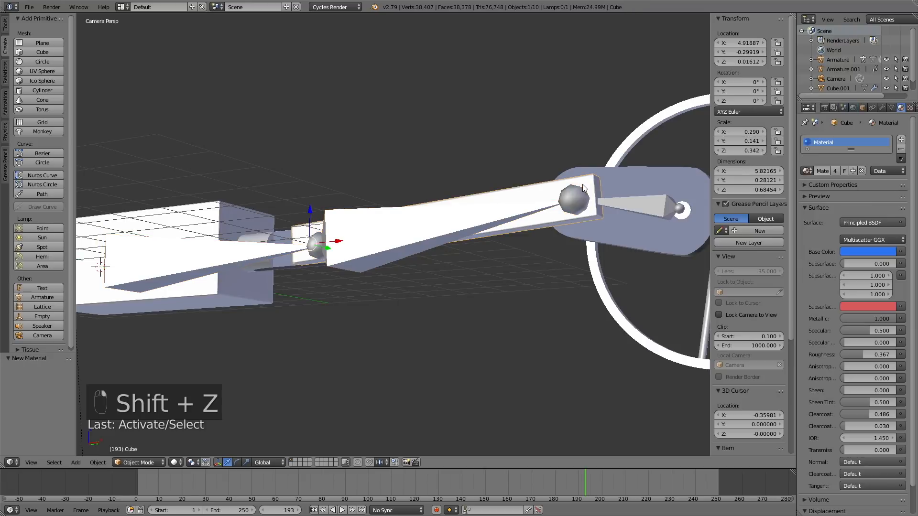
pyautogui.moveTo(592, 202); pyautogui.dragTo(309, 247, button='middle')
pyautogui.scroll(-2, 308, 248)
pyautogui.scroll(12, 287, 251)
pyautogui.scroll(-1, 251, 271)
pyautogui.moveTo(236, 257); pyautogui.dragTo(607, 271, button='middle')
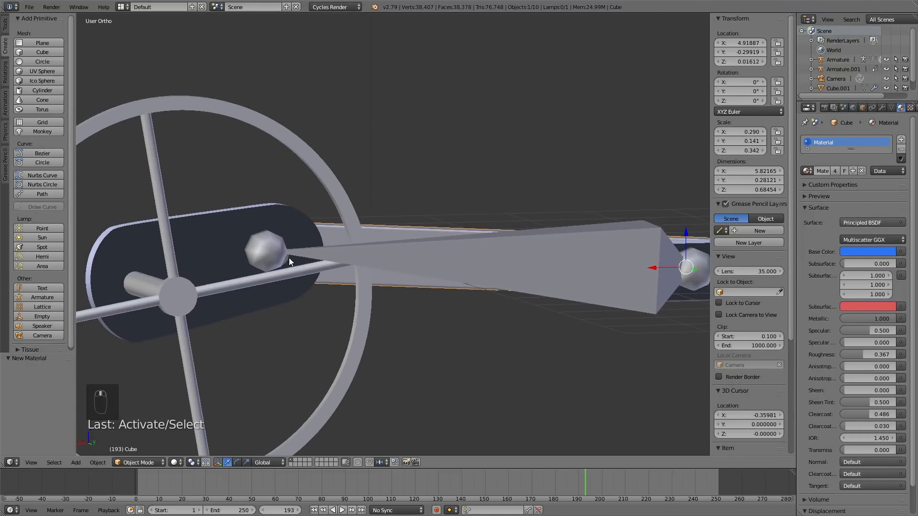
pyautogui.rightClick(289, 257)
pyautogui.click(807, 171)
pyautogui.click(788, 195)
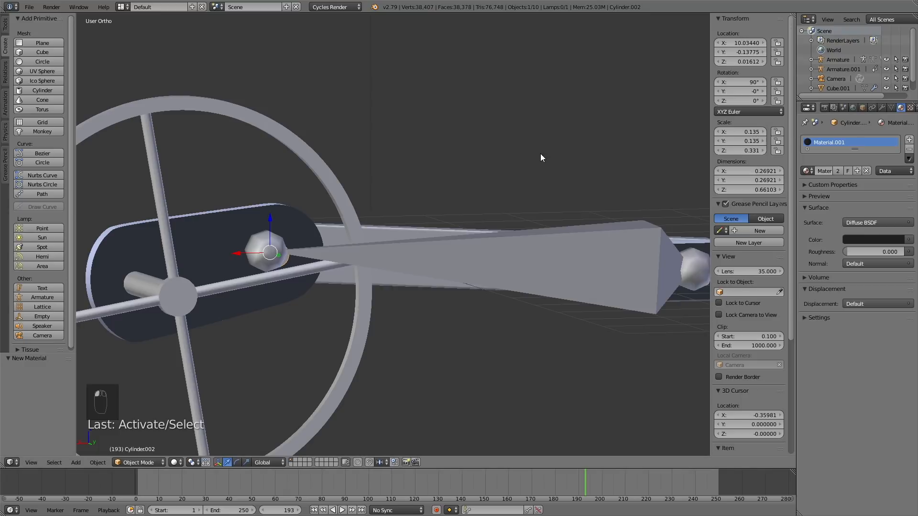
# In the rendered camera view, change the base colour of the spoked wheel's shared material to a deeper blue.
pyautogui.press('KP_0')
pyautogui.hotkey('shift', 'z')
pyautogui.scroll(-4, 511, 202)
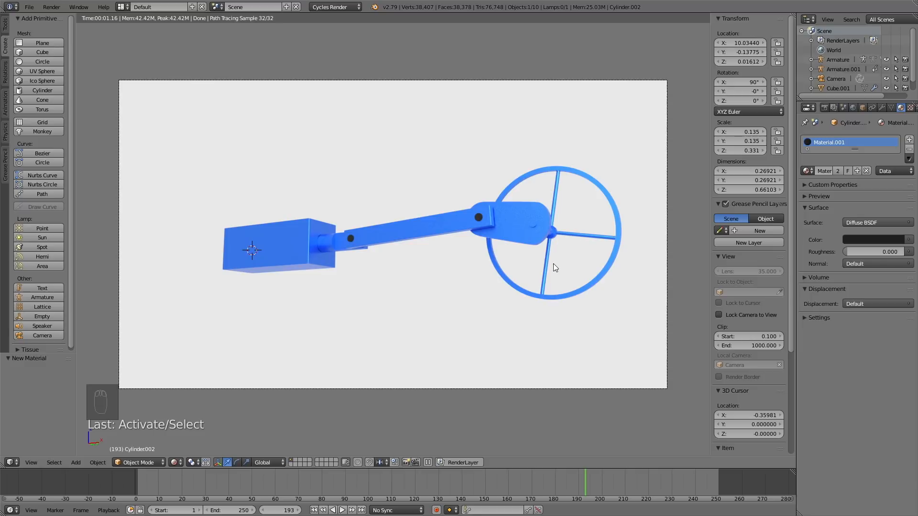
pyautogui.rightClick(587, 182)
pyautogui.click(867, 252)
pyautogui.moveTo(888, 154)
pyautogui.mouseDown()
pyautogui.moveTo(887, 121)
pyautogui.moveTo(831, 177)
pyautogui.moveTo(845, 184)
pyautogui.moveTo(873, 132)
pyautogui.moveTo(867, 127)
pyautogui.mouseUp()
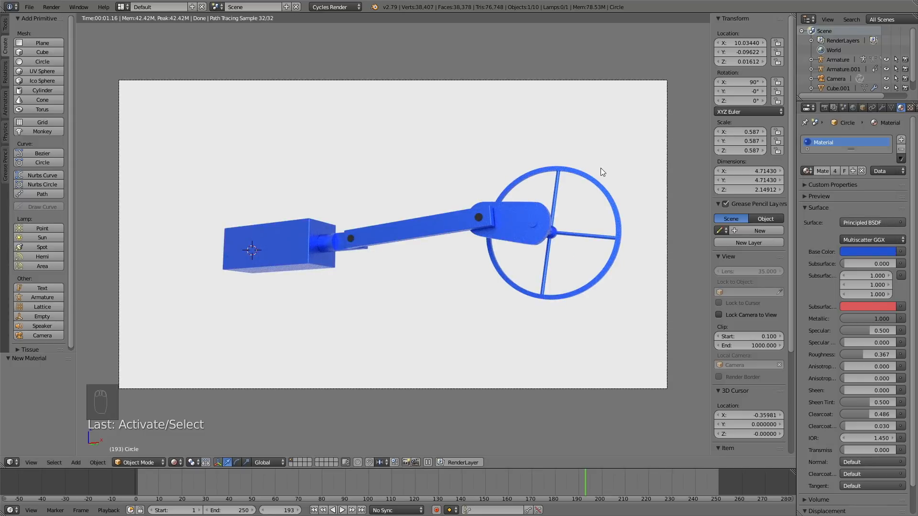
# Set the render resolution scale to 100%, the output path to E:\tmp\rig and the file format to AVI JPEG.
pyautogui.click(823, 108)
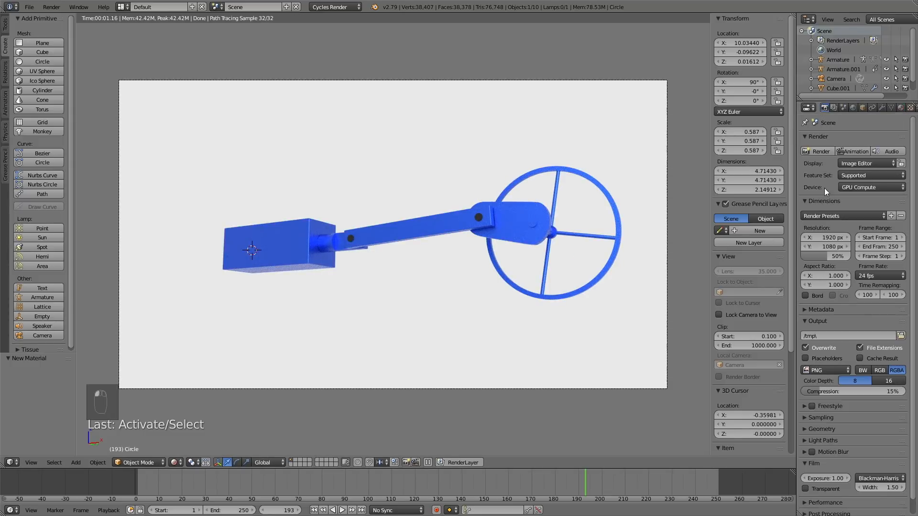
pyautogui.moveTo(828, 259); pyautogui.dragTo(853, 256)
pyautogui.click(901, 336)
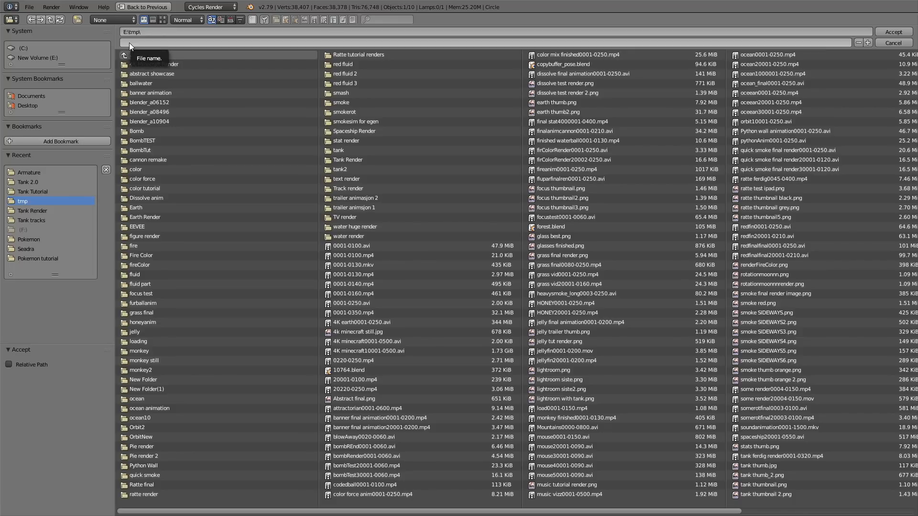
pyautogui.click(129, 42)
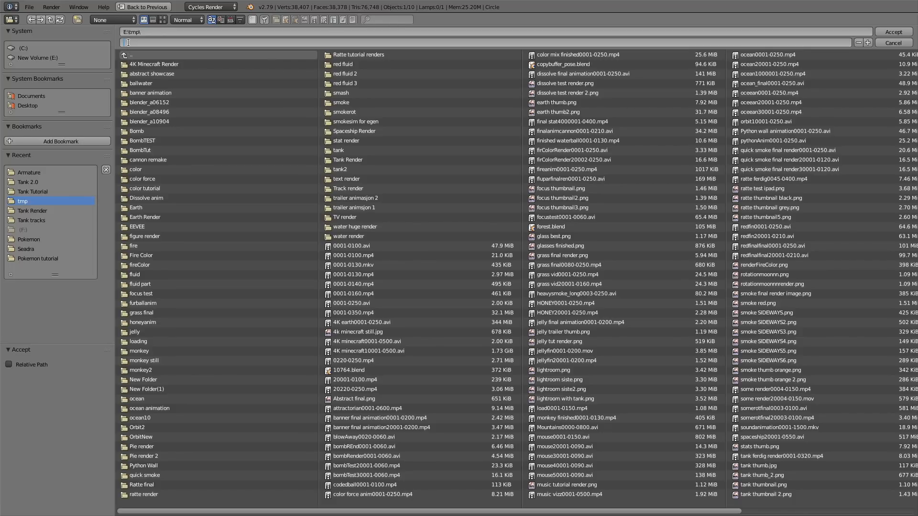
pyautogui.write('rig')
pyautogui.press('Return')
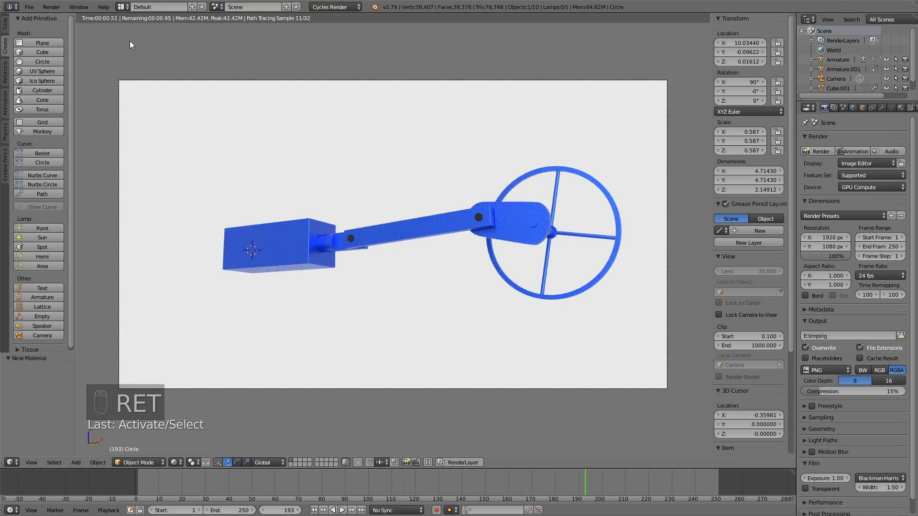
pyautogui.click(820, 371)
pyautogui.click(836, 296)
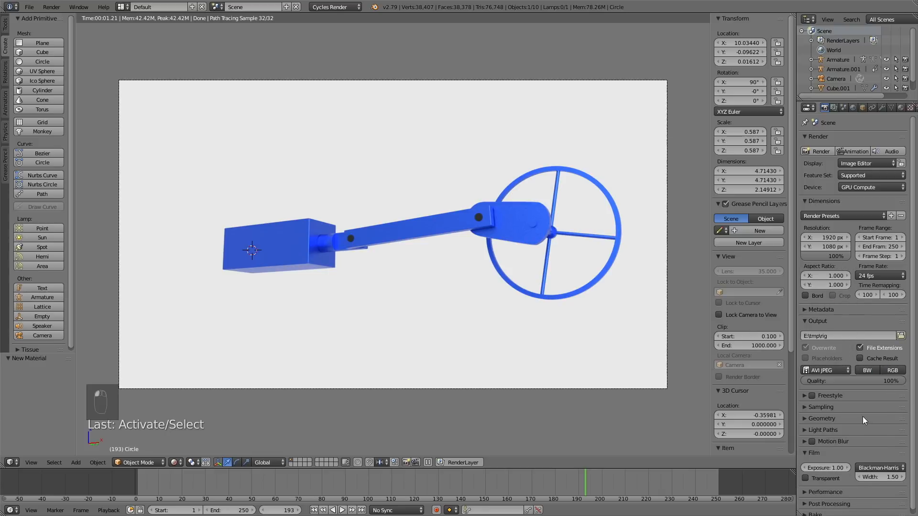
# Set the render samples to 300 and the render tile size to 500 in X and Y.
pyautogui.click(821, 407)
pyautogui.click(896, 457)
pyautogui.write('300')
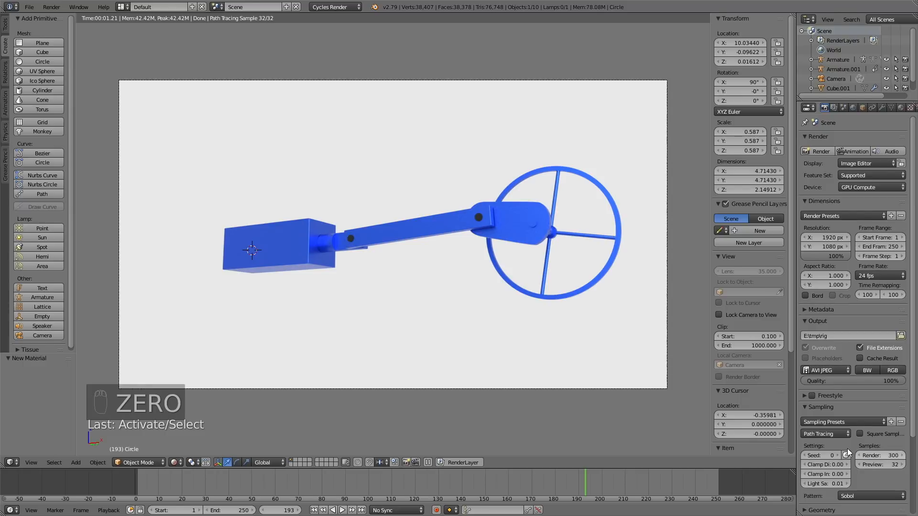
pyautogui.scroll(-5, 851, 452)
pyautogui.click(819, 487)
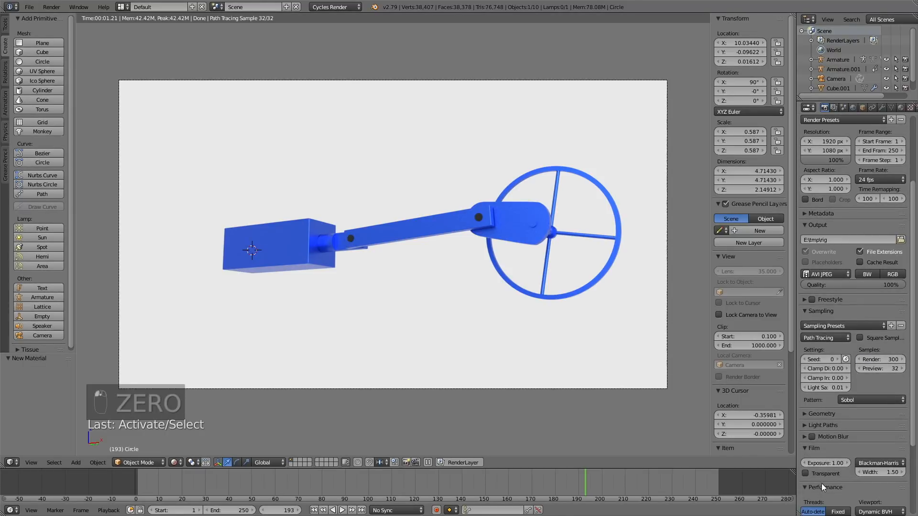
pyautogui.scroll(-5, 822, 473)
pyautogui.click(834, 455)
pyautogui.write('500')
pyautogui.press('Return')
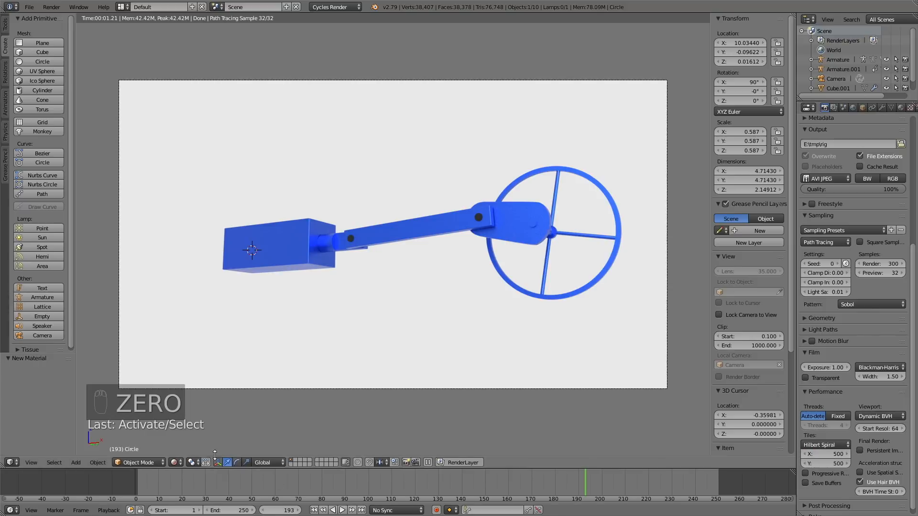
# Scrub through the timeline to frame 247 and start rendering the full animation.
pyautogui.moveTo(150, 483); pyautogui.dragTo(711, 486)
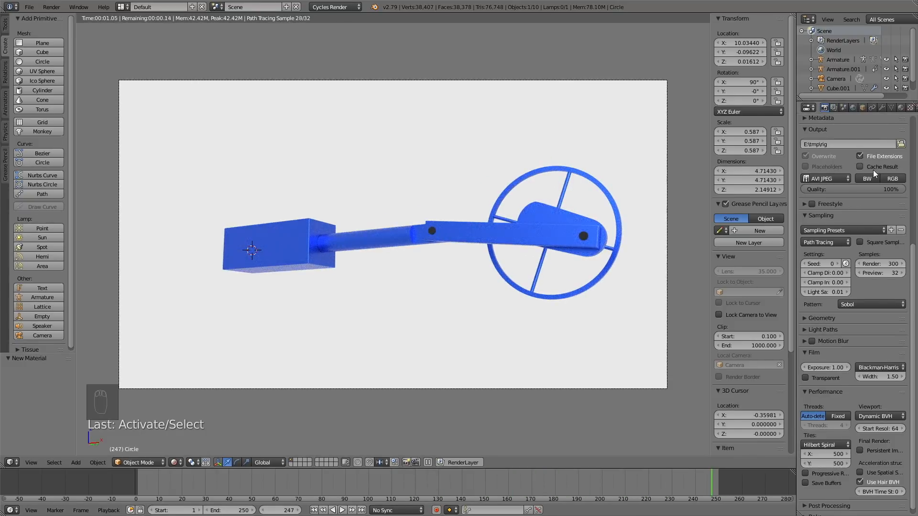
pyautogui.scroll(8, 873, 170)
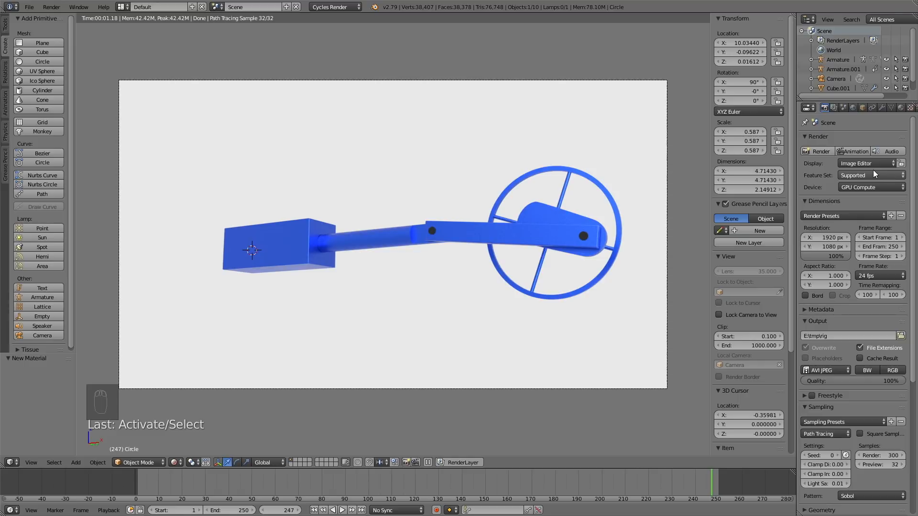
pyautogui.click(848, 149)
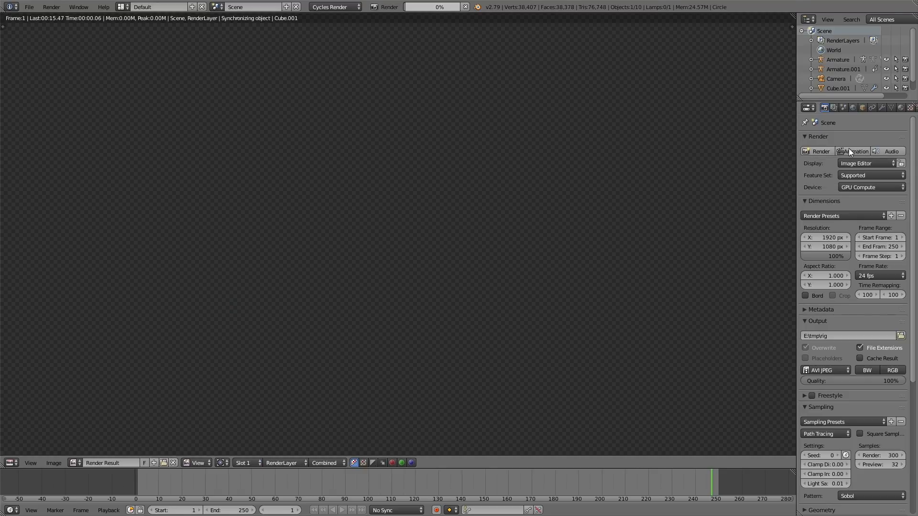